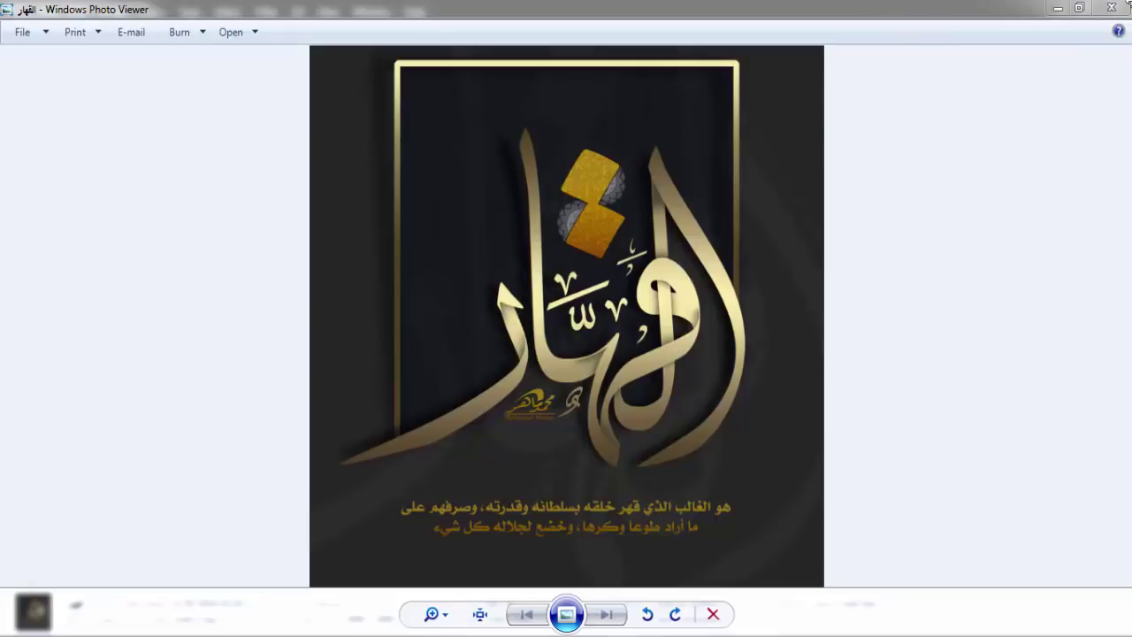
Step: Close Windows Photo Viewer, which shows the golden calligraphy reference image
{"action": "left_click", "coordinate": [1114, 7]}
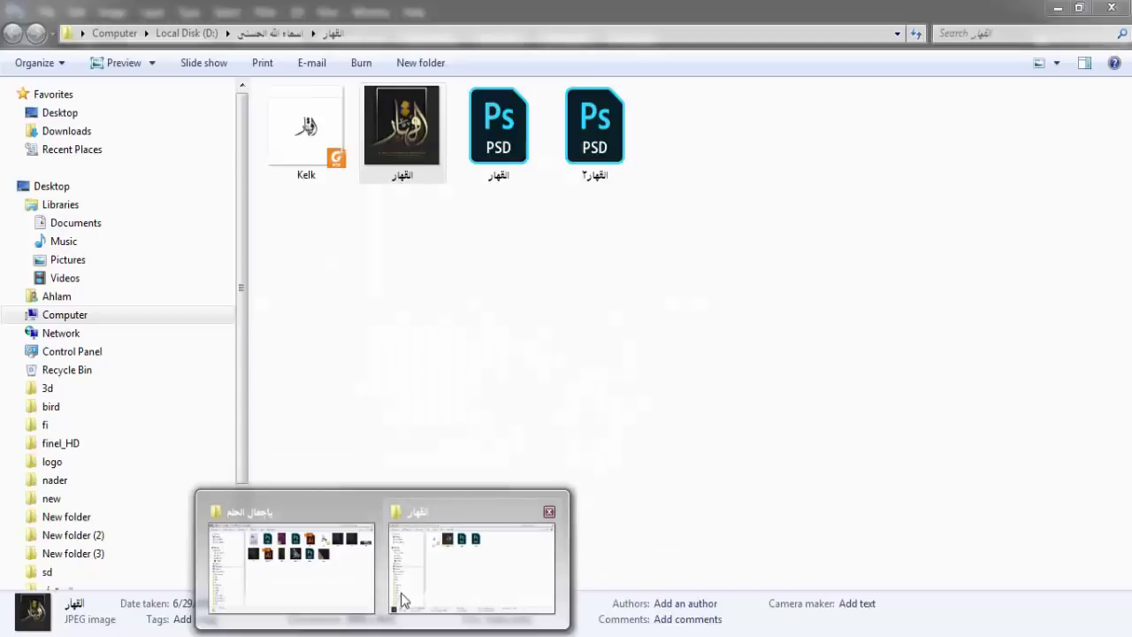
Step: Place calligraphy file 22 onto the blank canvas as layer '22' and rasterize it
{"action": "left_click", "coordinate": [353, 574]}
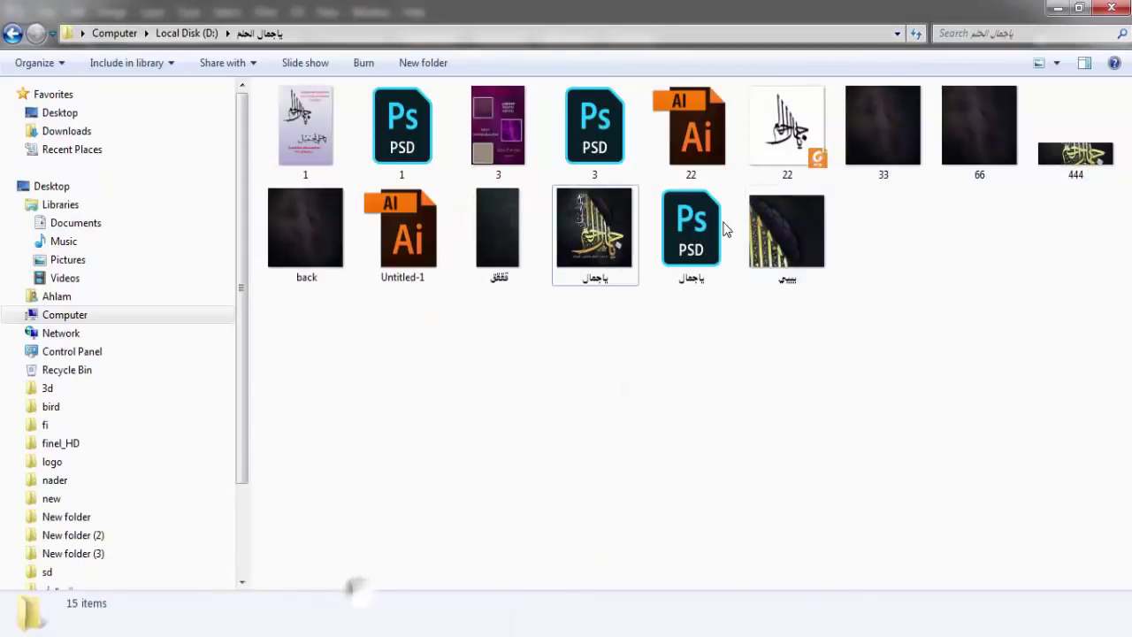
{"action": "left_click_drag", "start_coordinate": [794, 143], "coordinate": [487, 472]}
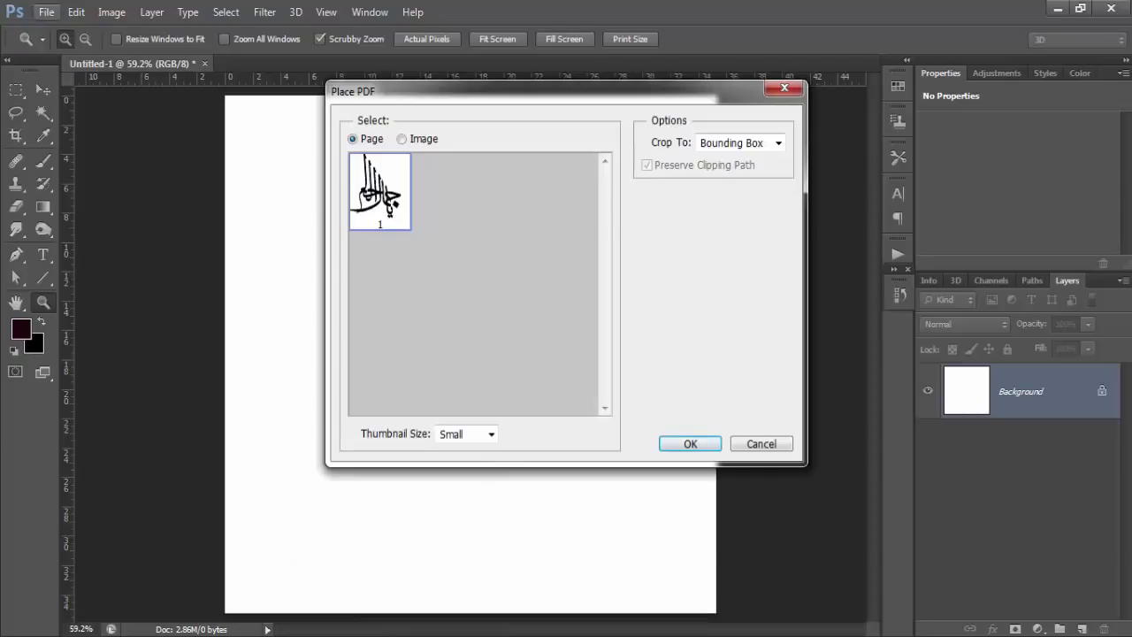
{"action": "left_click", "coordinate": [687, 449]}
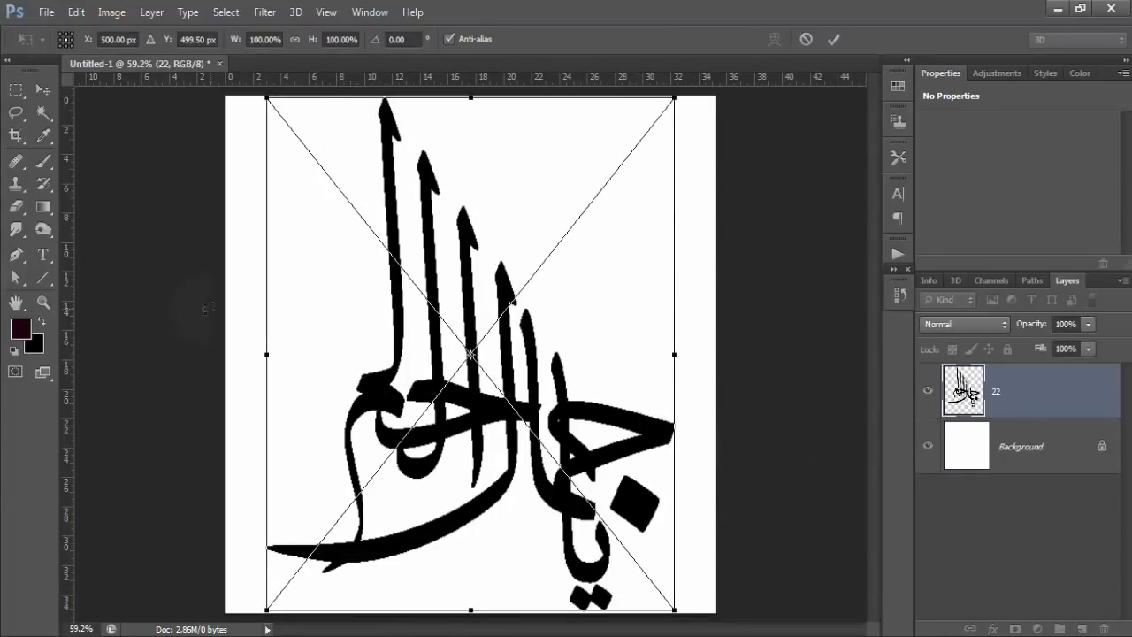
{"action": "left_click", "coordinate": [43, 302]}
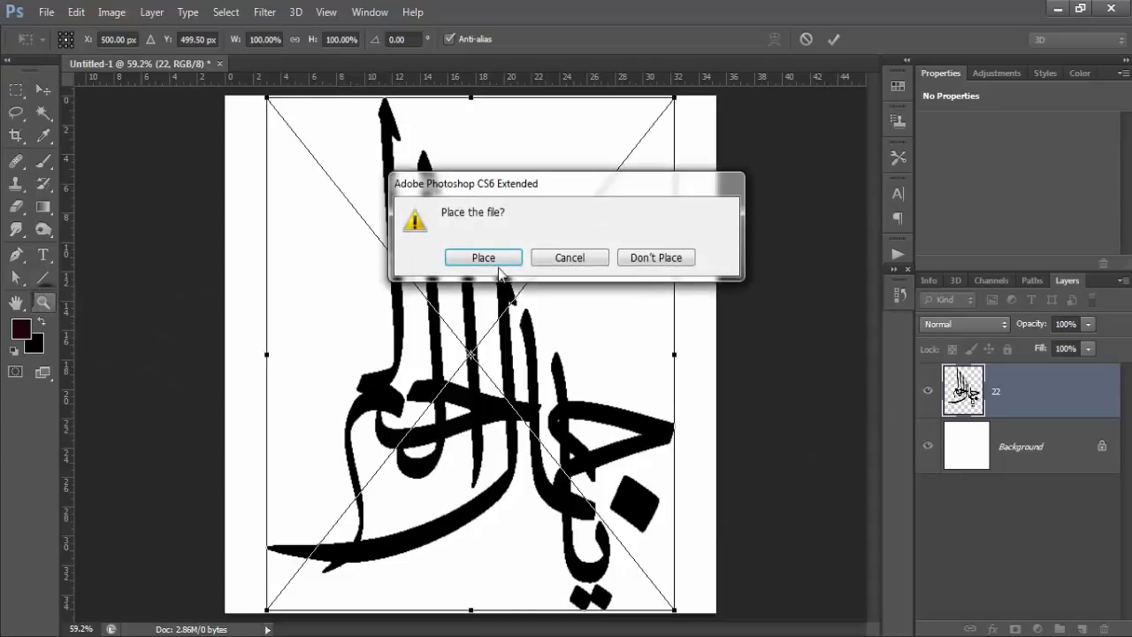
{"action": "key", "text": "Return"}
{"action": "right_click", "coordinate": [1095, 406]}
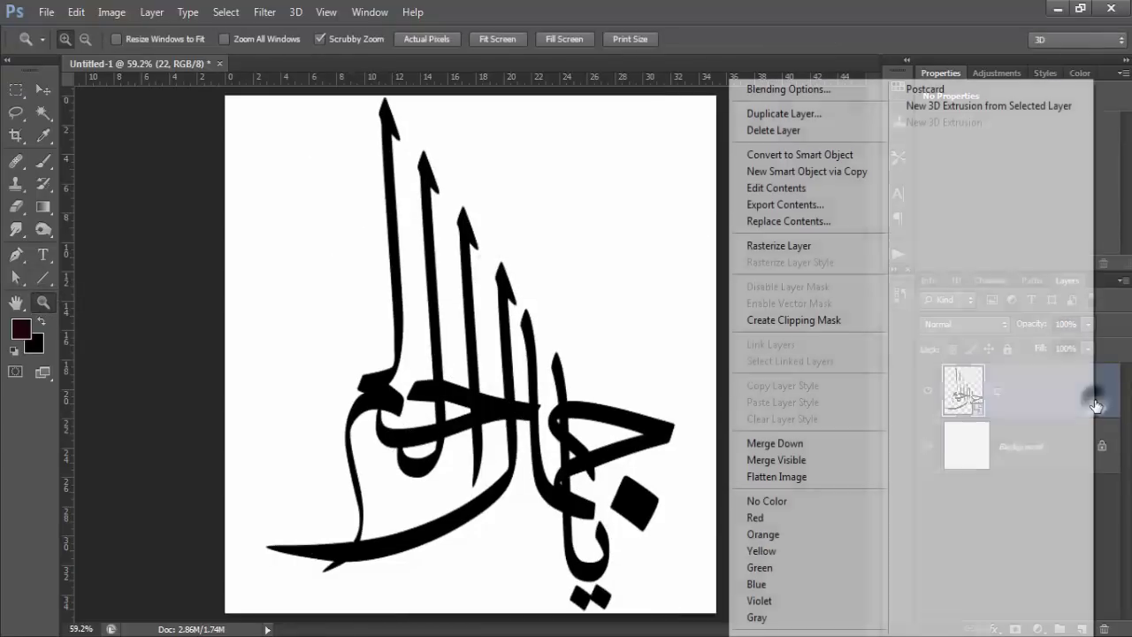
{"action": "left_click", "coordinate": [803, 248]}
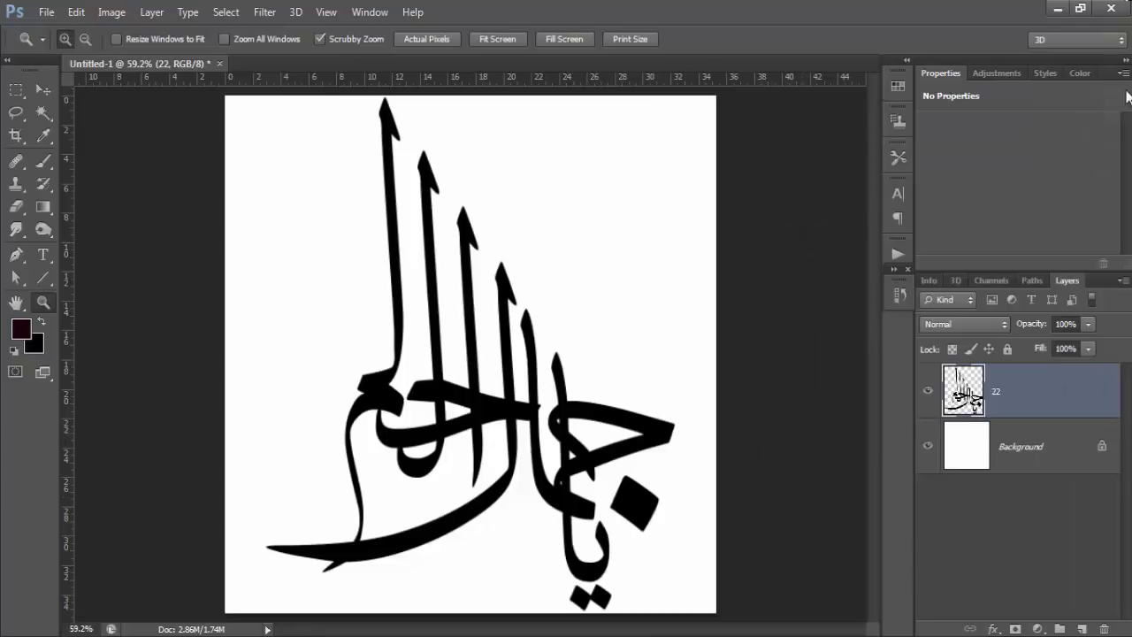
Step: Add a black-to-grey linear Gradient Fill 1 layer at 90° beneath layer 22
{"action": "left_click", "coordinate": [1075, 433]}
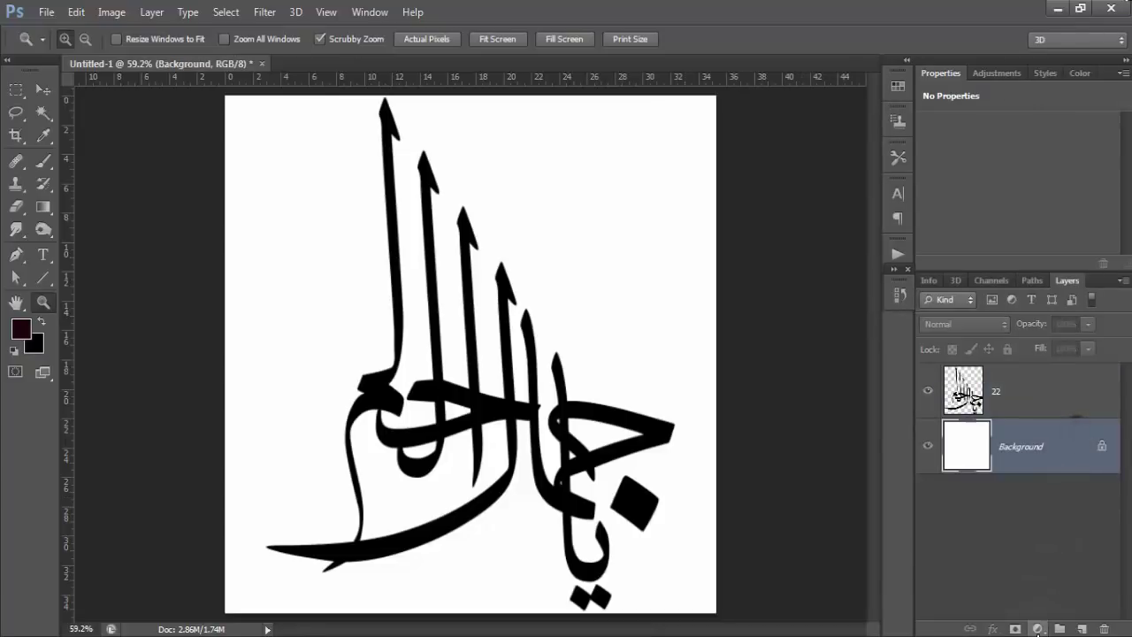
{"action": "left_click", "coordinate": [1036, 628]}
{"action": "left_click", "coordinate": [1008, 271]}
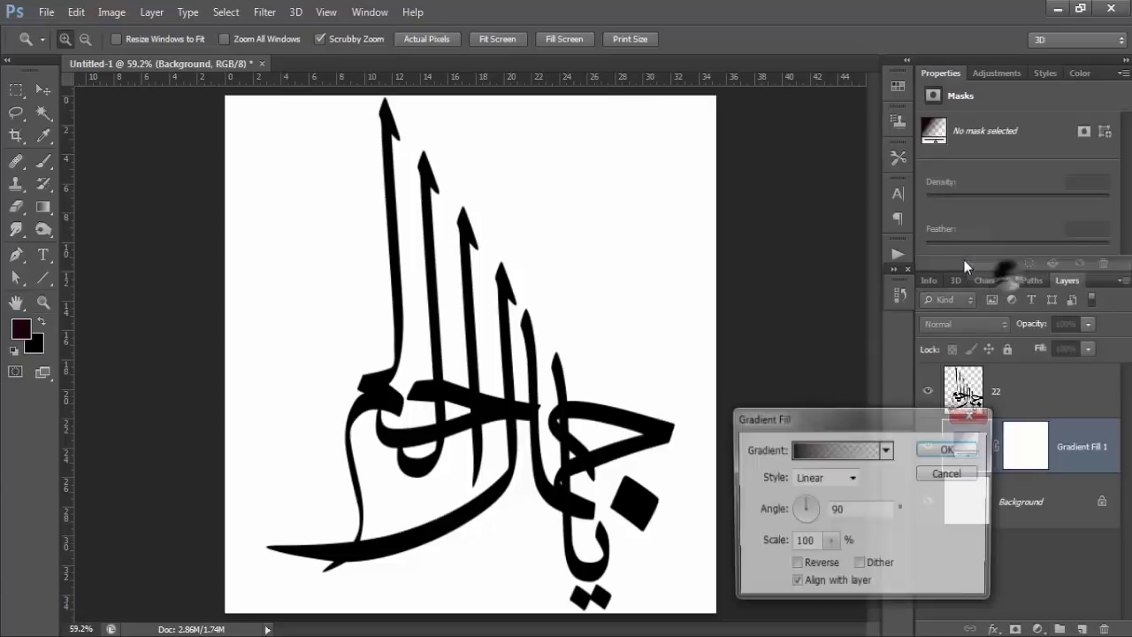
{"action": "left_click", "coordinate": [886, 450]}
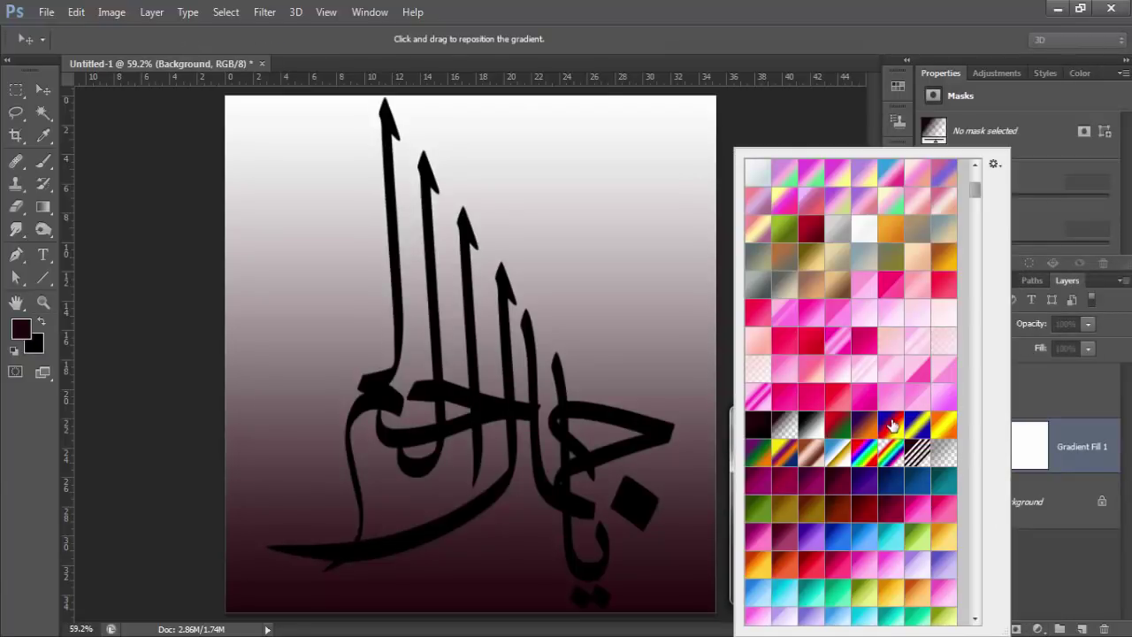
{"action": "scroll", "coordinate": [891, 424], "scroll_direction": "down", "scroll_amount": 5}
{"action": "scroll", "coordinate": [892, 423], "scroll_direction": "down", "scroll_amount": 5}
{"action": "scroll", "coordinate": [902, 416], "scroll_direction": "down", "scroll_amount": 5}
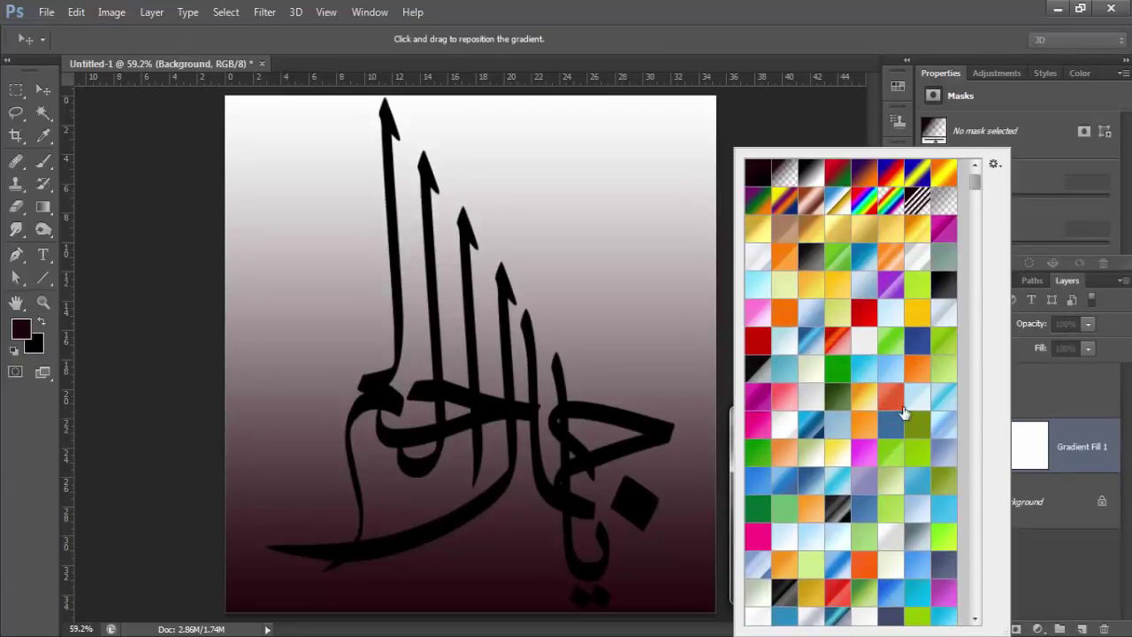
{"action": "left_click", "coordinate": [942, 292]}
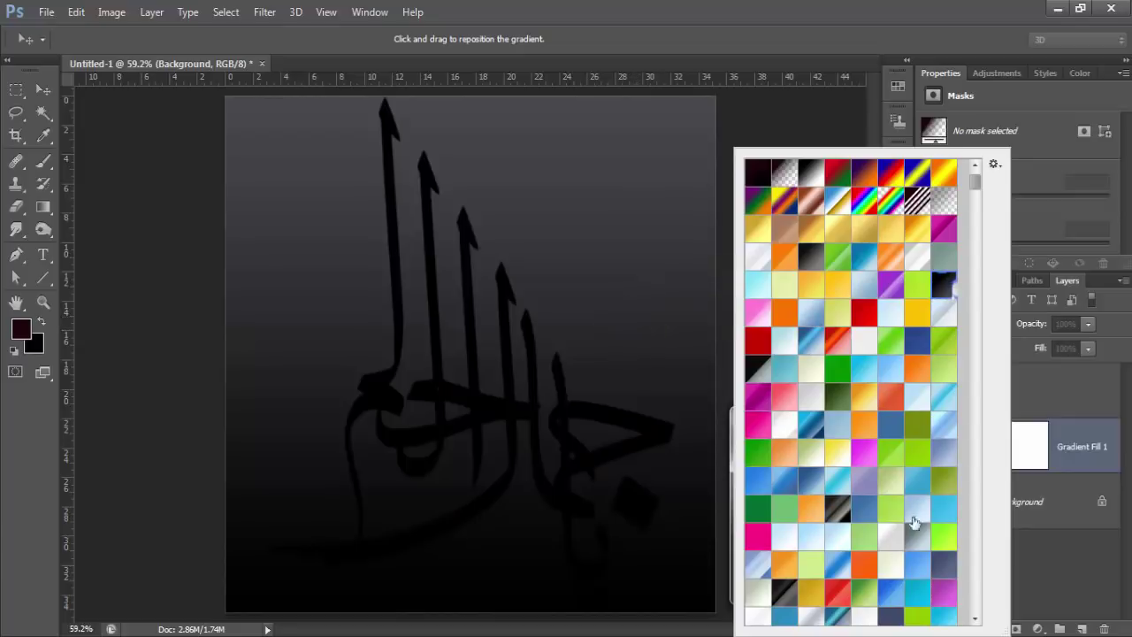
{"action": "left_click", "coordinate": [1075, 588]}
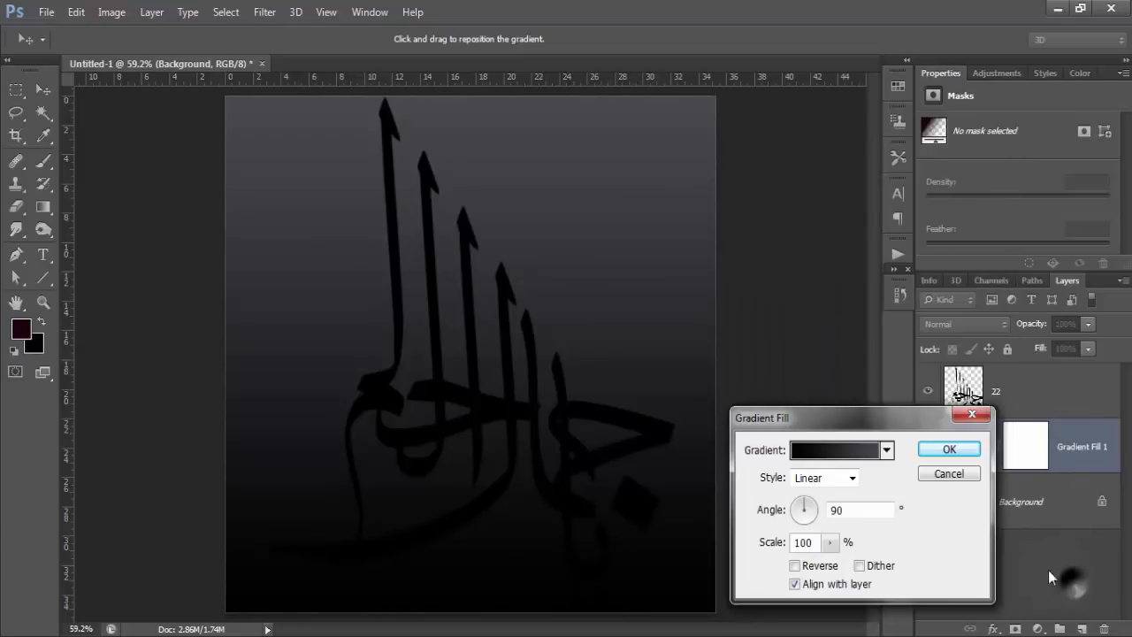
{"action": "left_click", "coordinate": [946, 449]}
{"action": "left_click", "coordinate": [987, 408]}
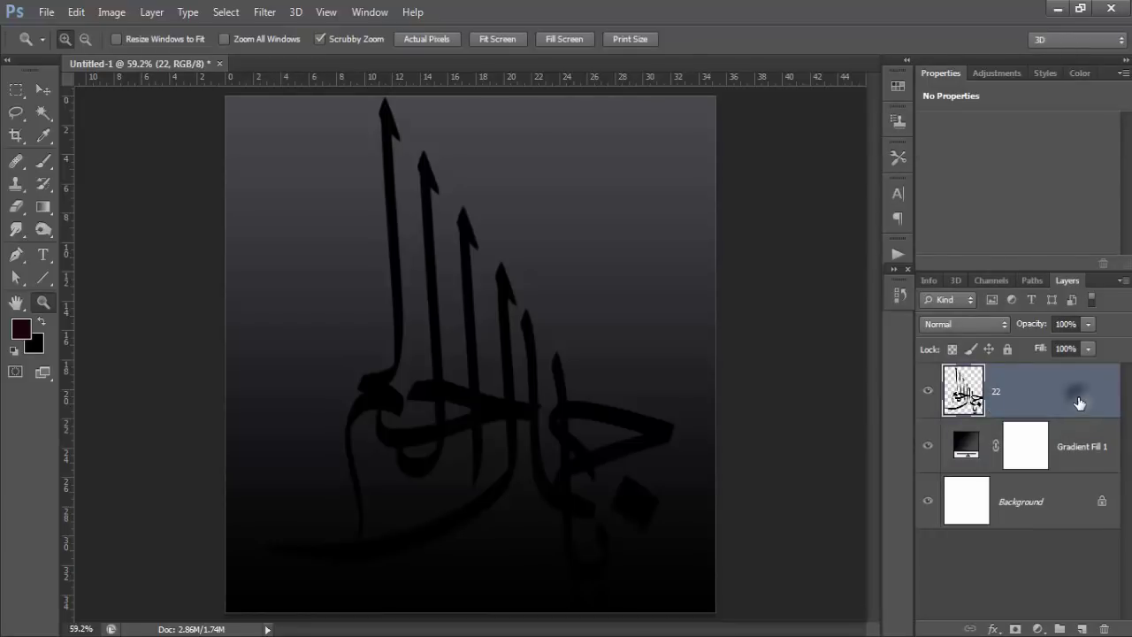
Step: Give layer 22 a light grey Gradient Overlay, then rasterize the layer style
{"action": "double_click", "coordinate": [1042, 406]}
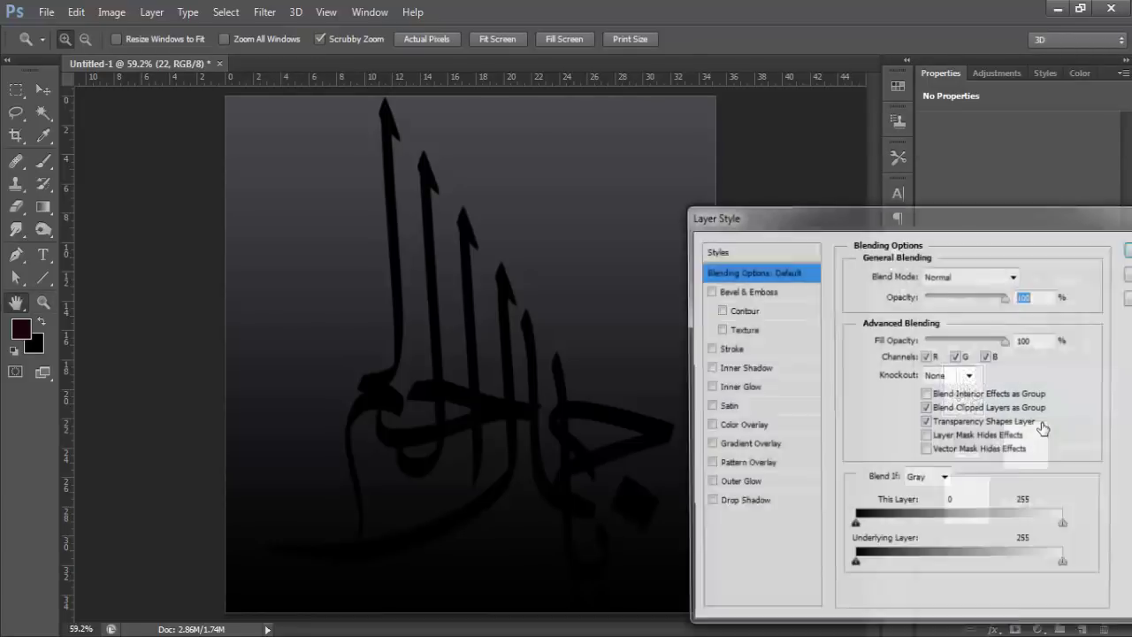
{"action": "left_click", "coordinate": [727, 442]}
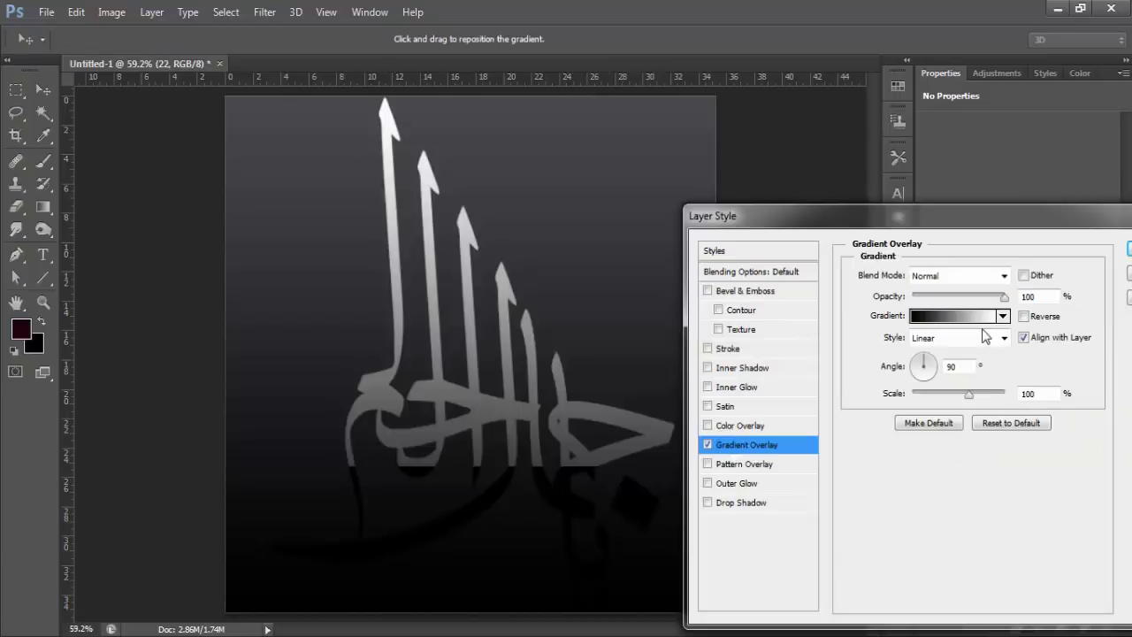
{"action": "left_click", "coordinate": [1006, 306]}
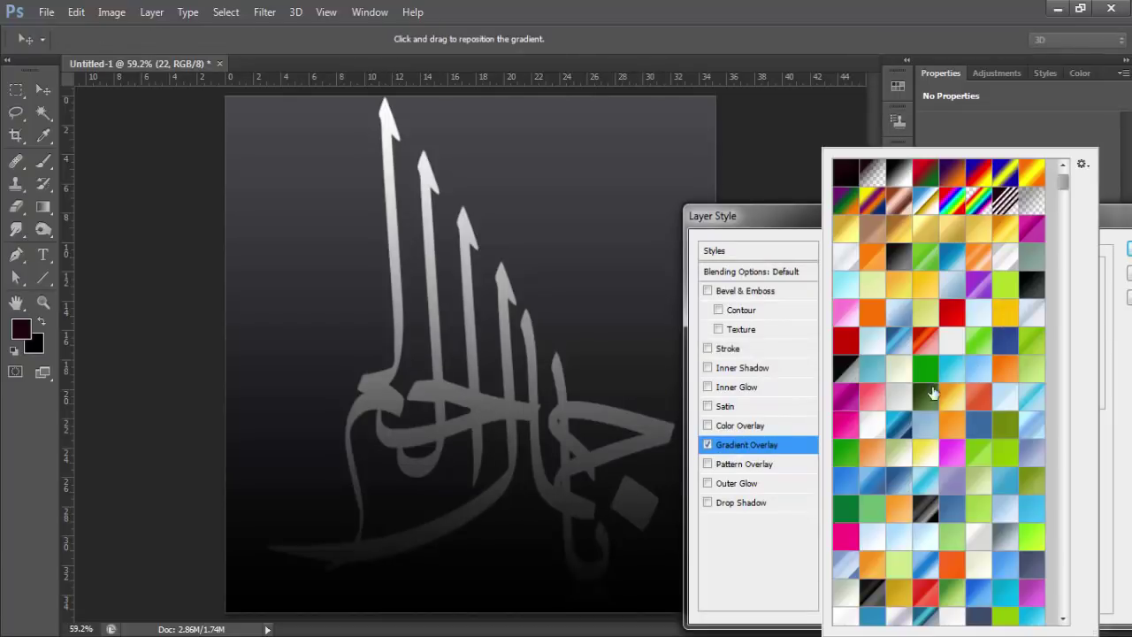
{"action": "left_click", "coordinate": [872, 420]}
{"action": "left_click", "coordinate": [898, 397]}
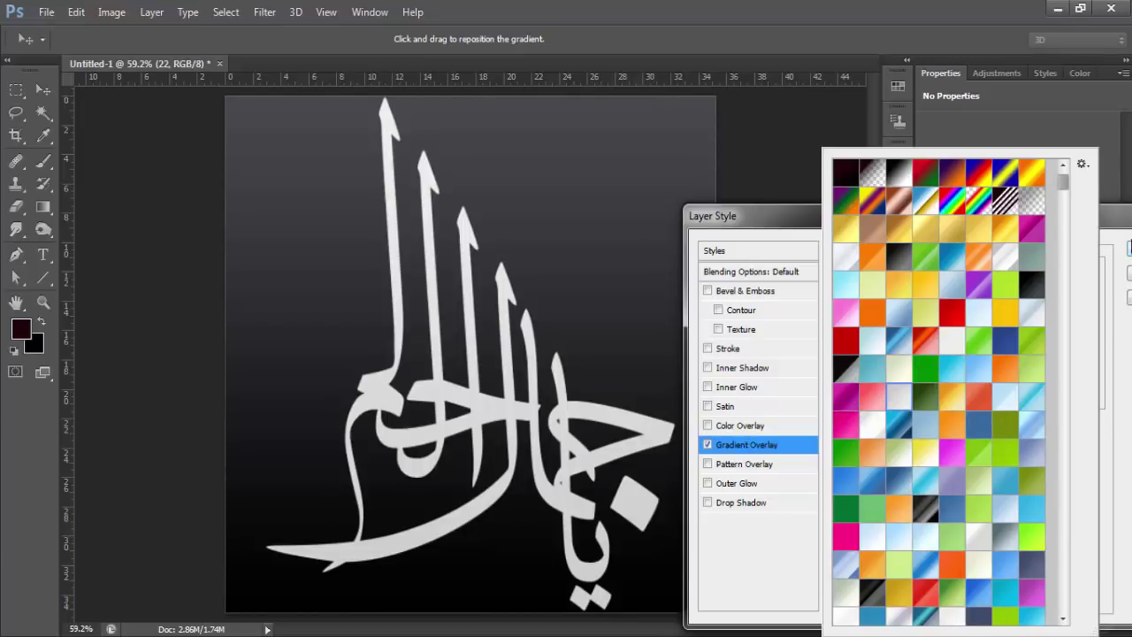
{"action": "left_click", "coordinate": [751, 216]}
{"action": "left_click_drag", "start_coordinate": [752, 216], "coordinate": [577, 229]}
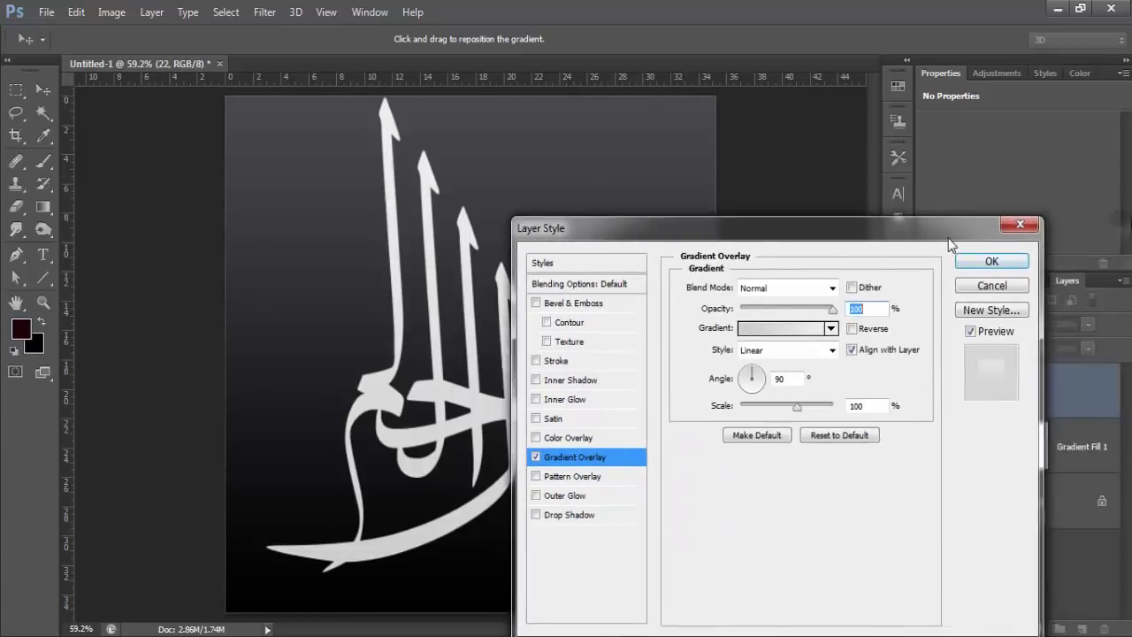
{"action": "left_click", "coordinate": [989, 263]}
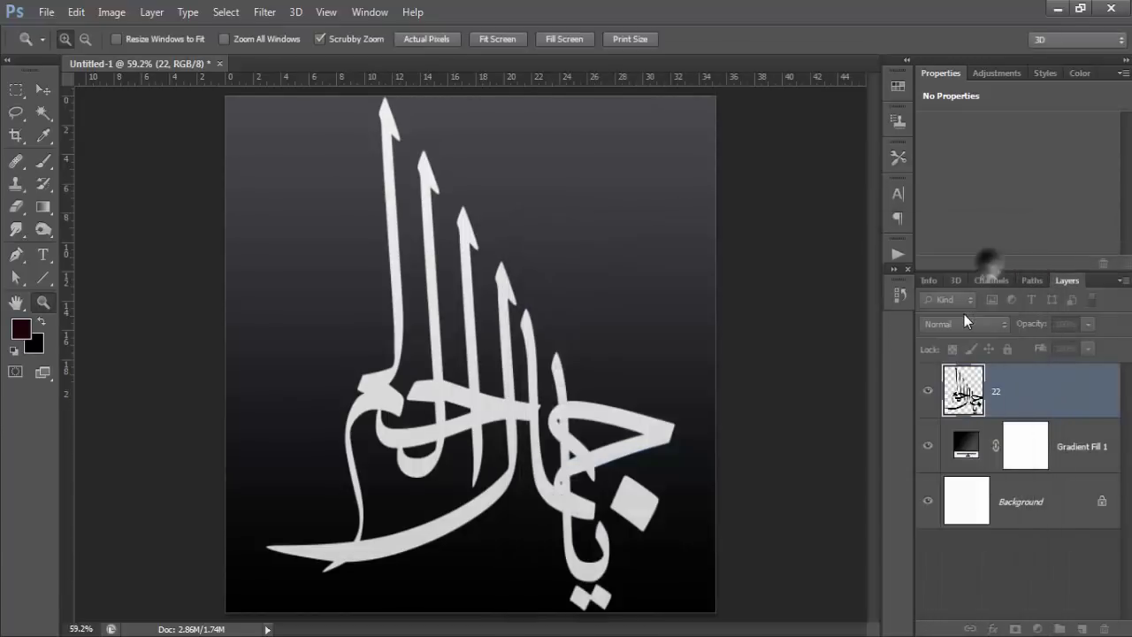
{"action": "right_click", "coordinate": [1025, 387]}
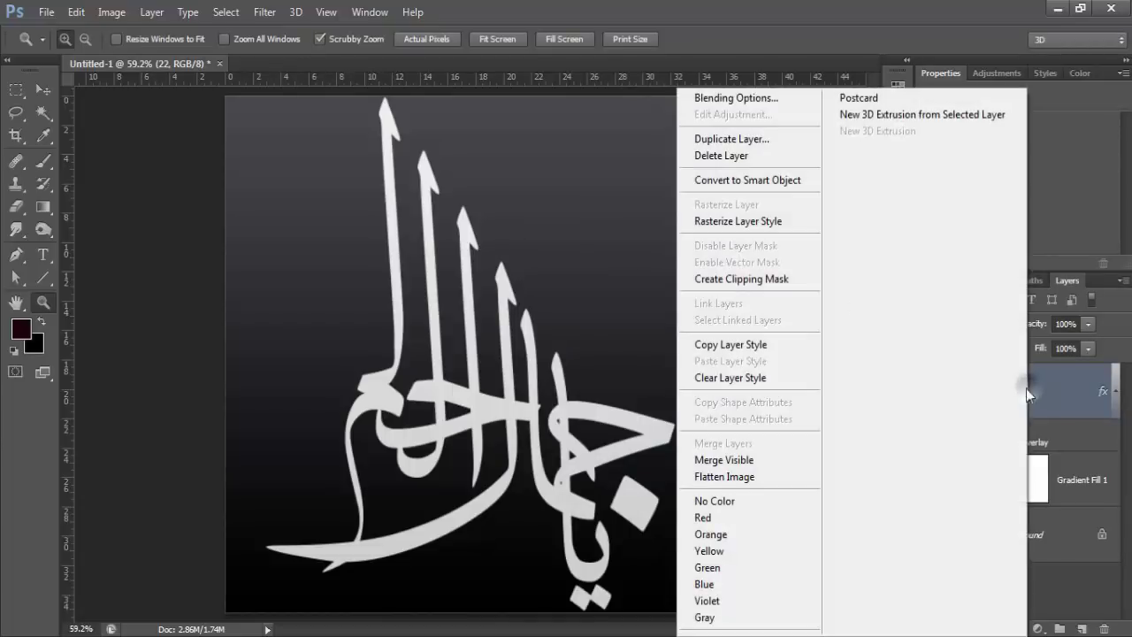
{"action": "left_click", "coordinate": [758, 221]}
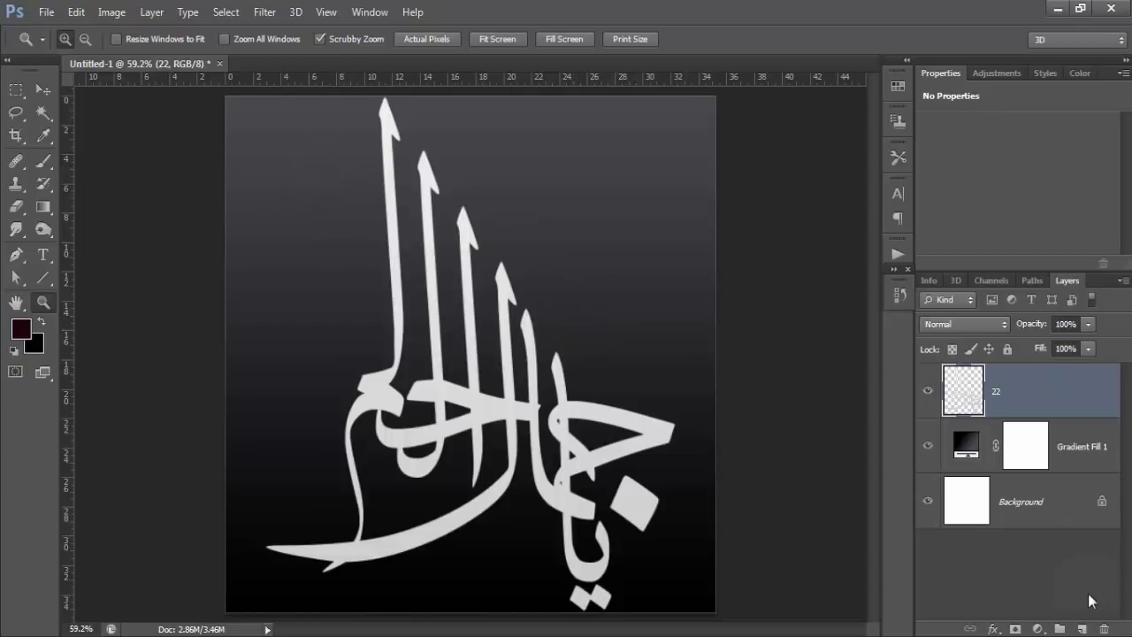
Step: Add a new empty layer and rename layer 22 to 'text'
{"action": "left_click", "coordinate": [1081, 629]}
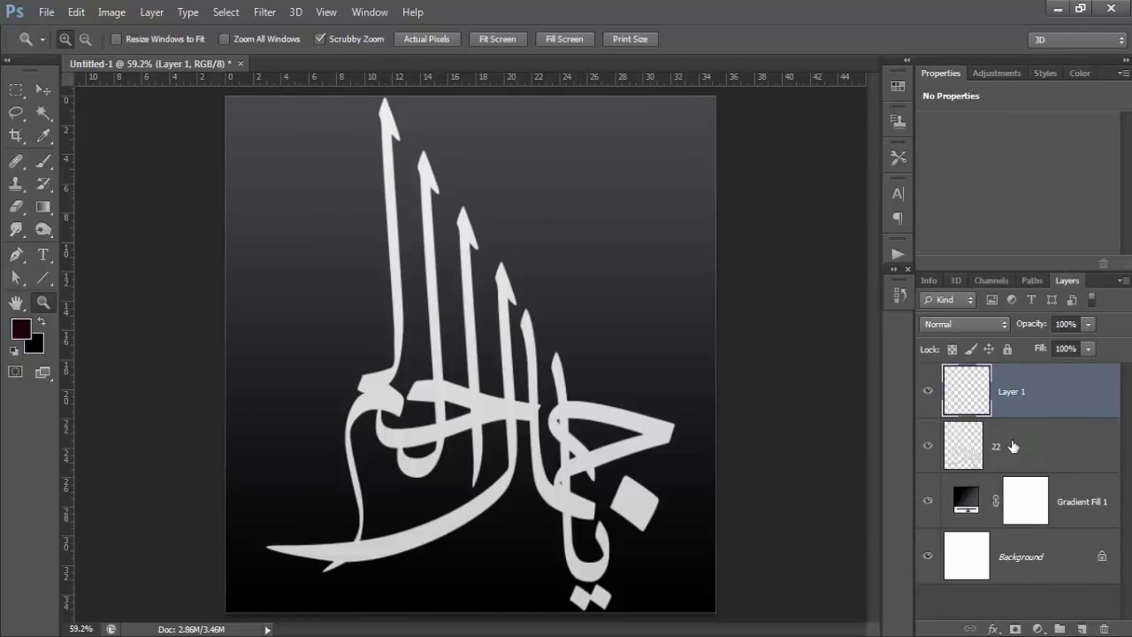
{"action": "double_click", "coordinate": [1000, 447]}
{"action": "type", "text": "text"}
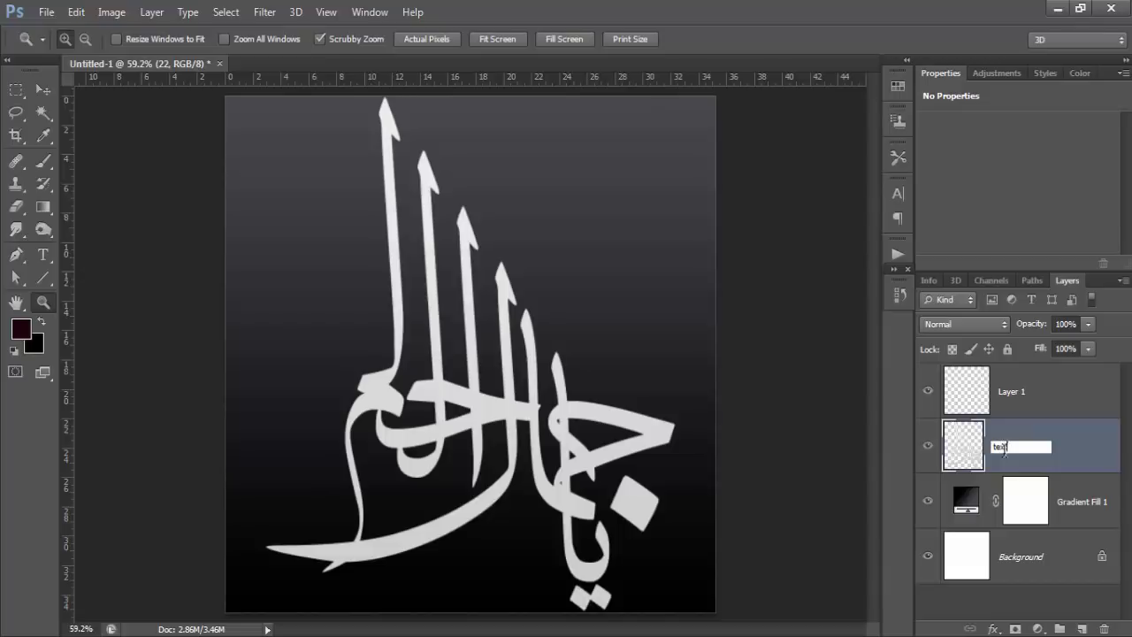
{"action": "key", "text": "Return"}
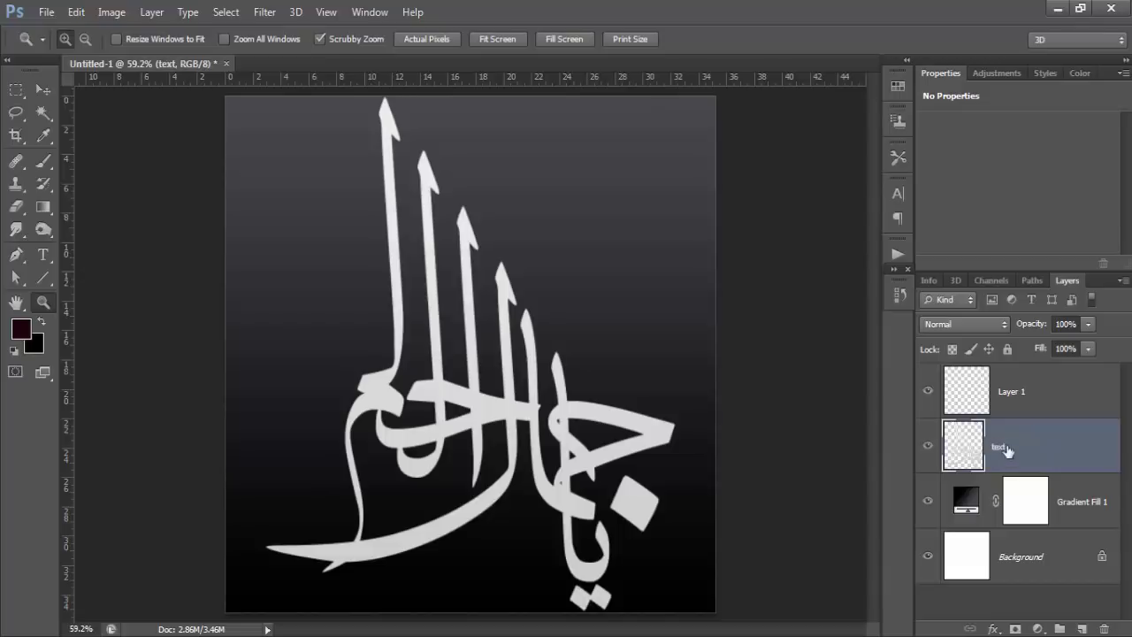
Step: Rename Layer 1 to 'الظل' and clip it to the text layer
{"action": "left_click", "coordinate": [1000, 400]}
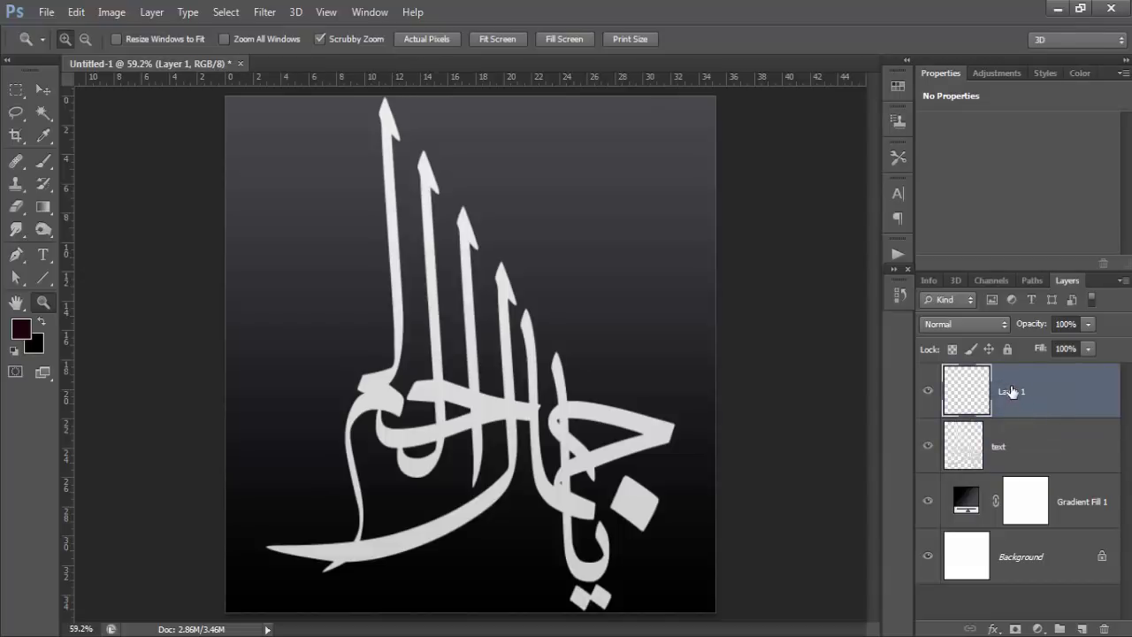
{"action": "double_click", "coordinate": [1009, 390]}
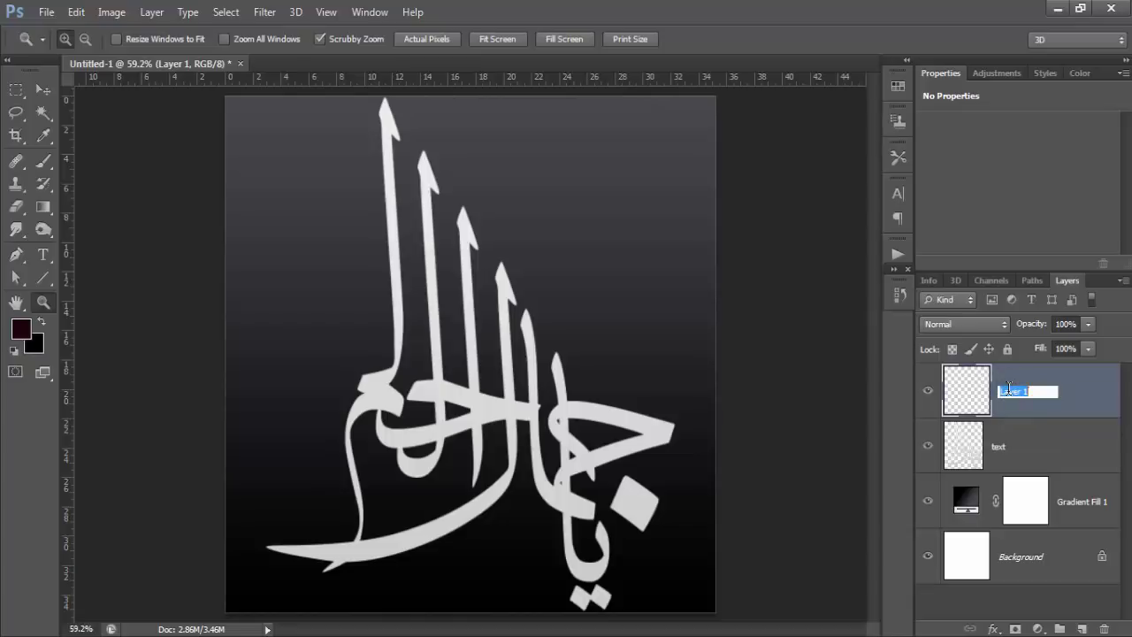
{"action": "key", "text": "BackSpace"}
{"action": "left_click", "coordinate": [1016, 427]}
{"action": "left_click", "coordinate": [1013, 399]}
{"action": "right_click", "coordinate": [1016, 395]}
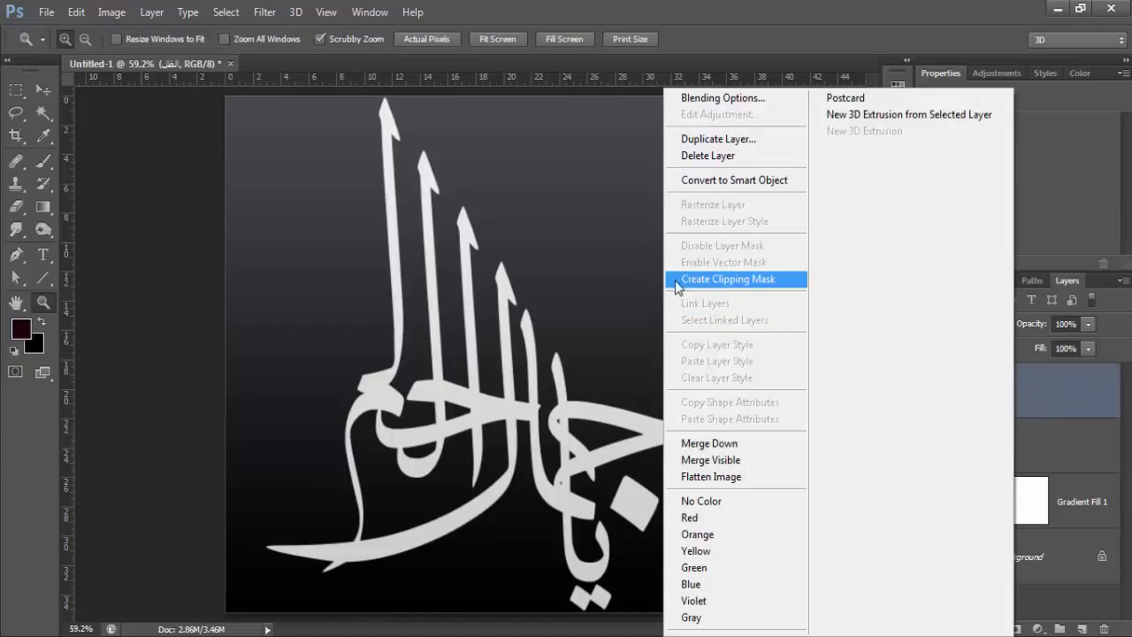
{"action": "left_click", "coordinate": [716, 281]}
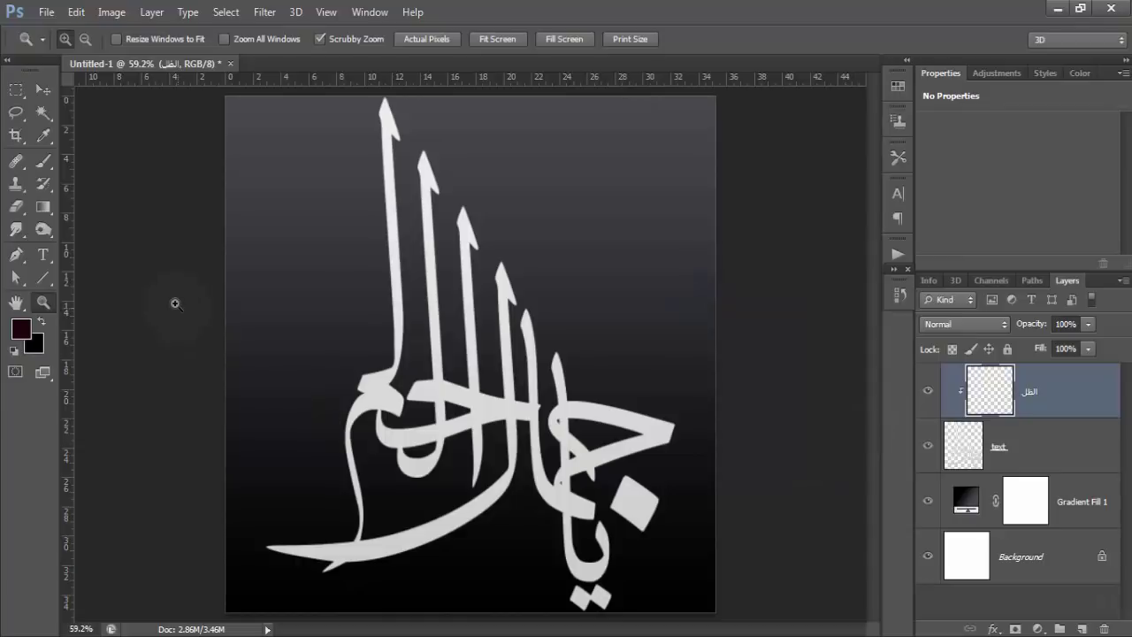
Step: Select the Brush tool with a soft round brush tip
{"action": "left_click", "coordinate": [43, 161]}
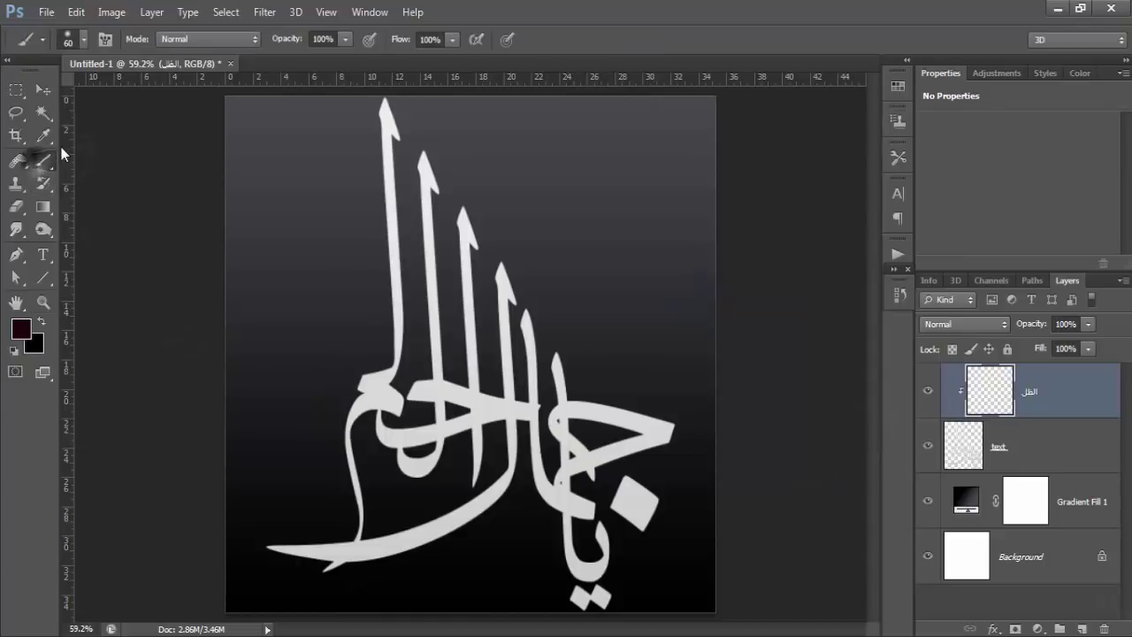
{"action": "left_click", "coordinate": [83, 40]}
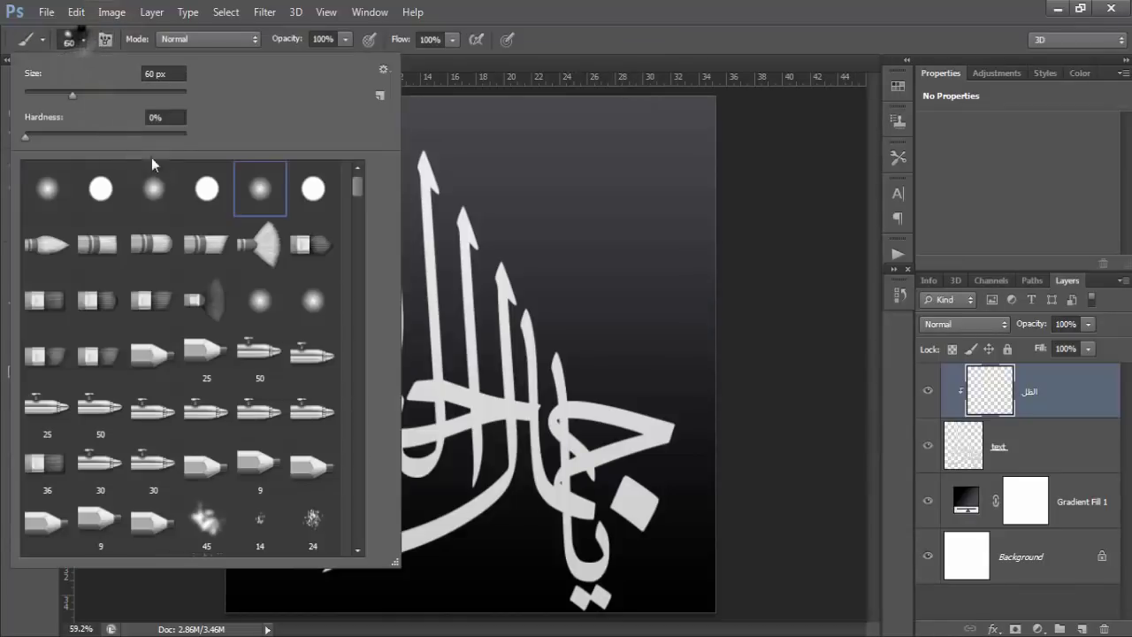
{"action": "left_click", "coordinate": [598, 7]}
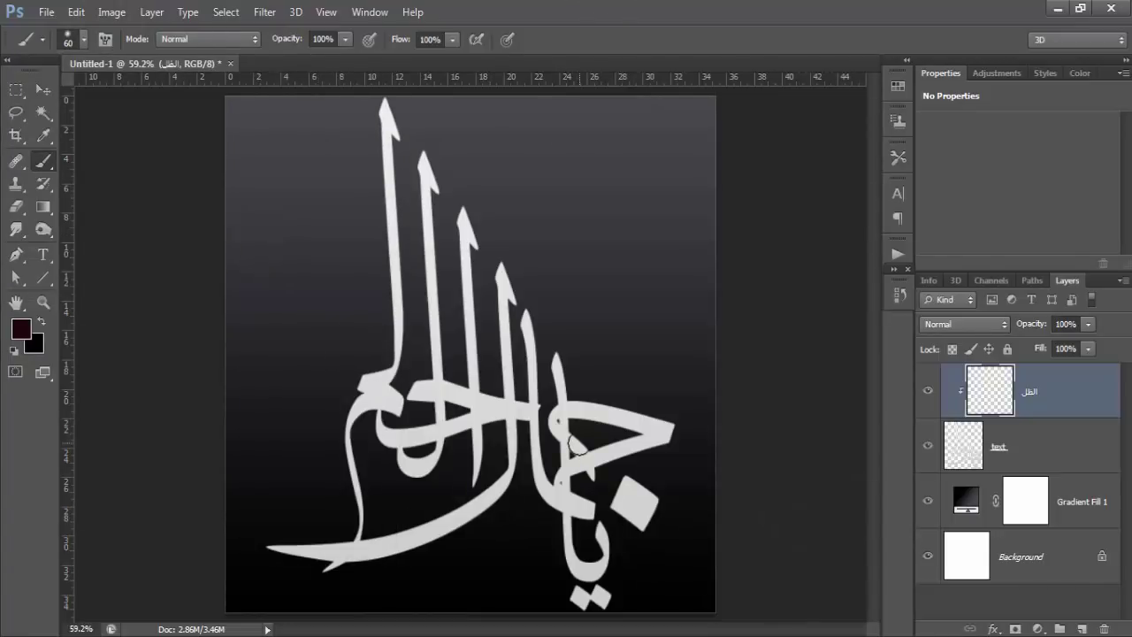
Step: Set the foreground colour to dark grey #2d2c2c
{"action": "left_click", "coordinate": [18, 329]}
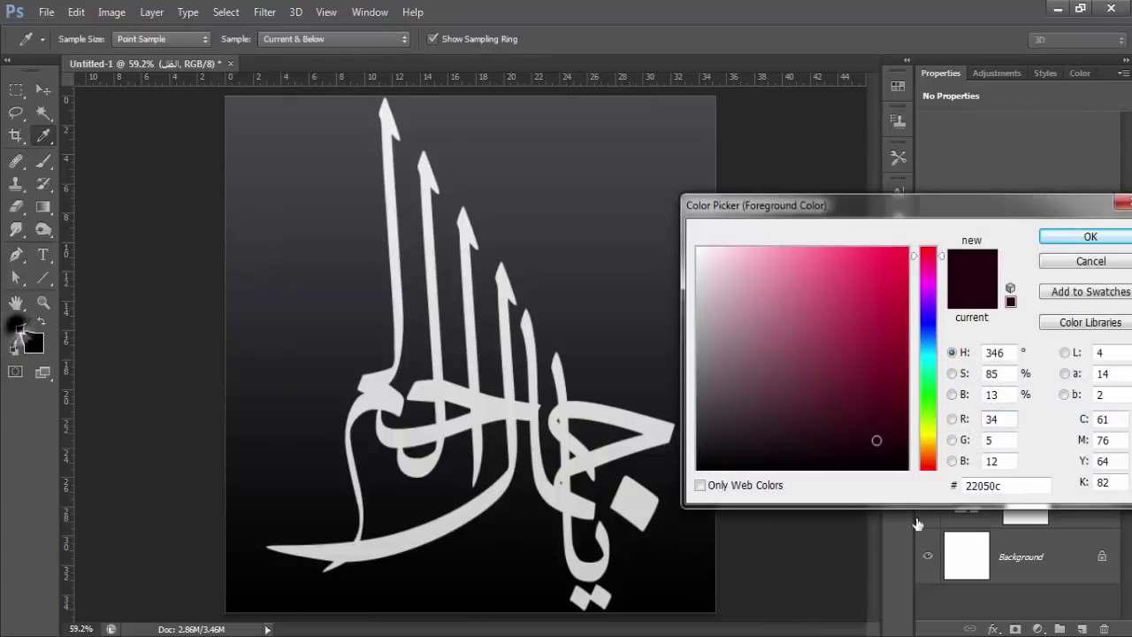
{"action": "left_click", "coordinate": [901, 468]}
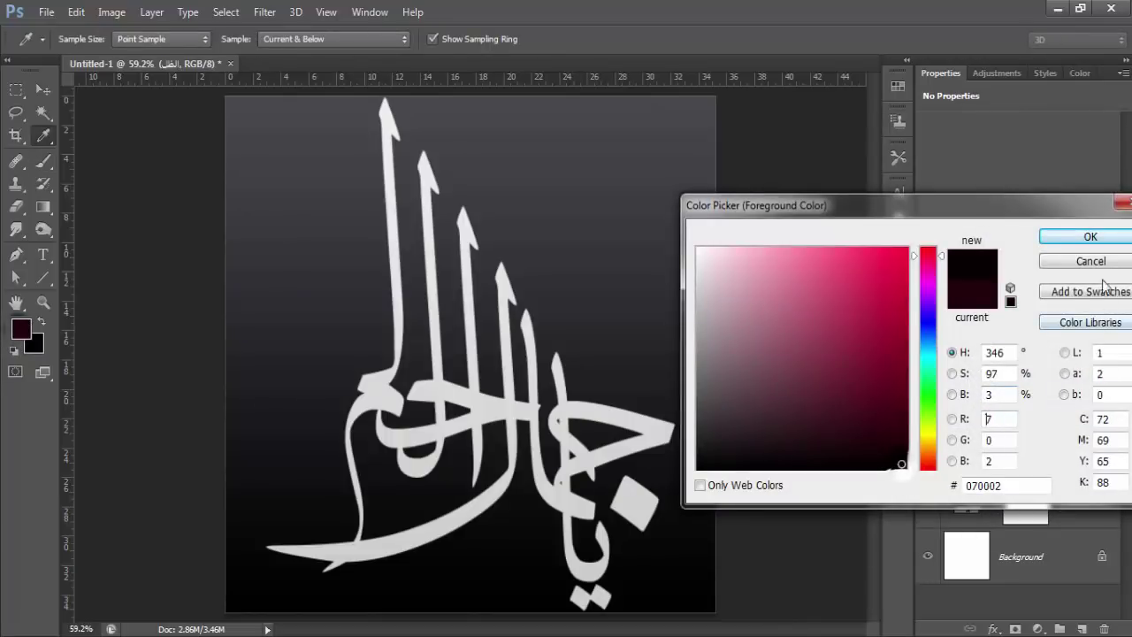
{"action": "left_click", "coordinate": [1090, 236]}
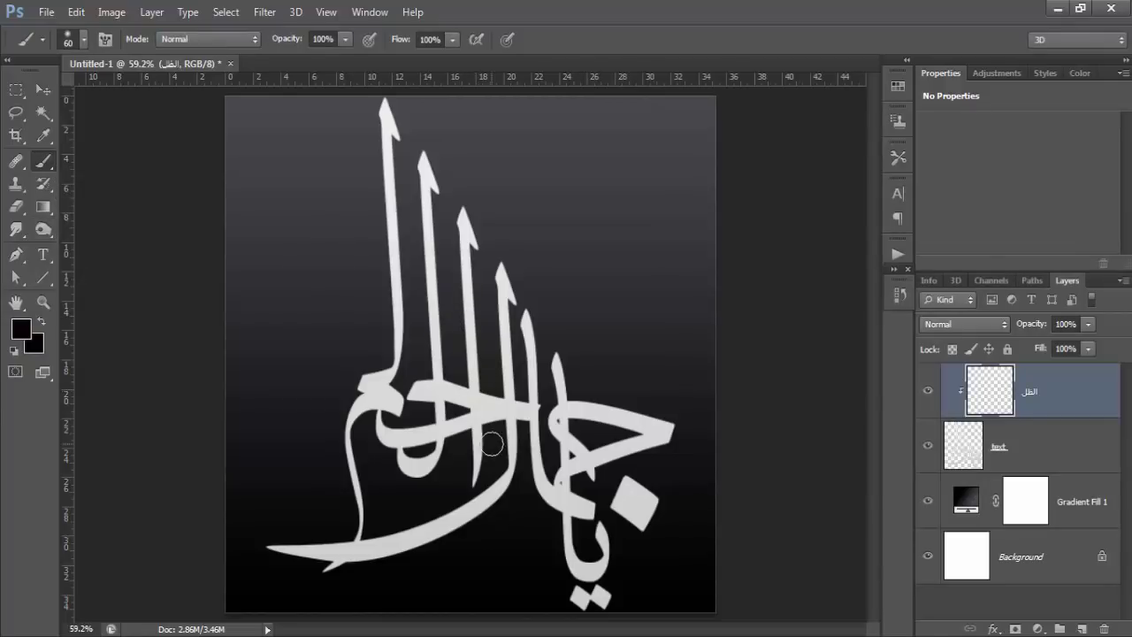
{"action": "left_click", "coordinate": [43, 135]}
{"action": "left_click", "coordinate": [579, 410]}
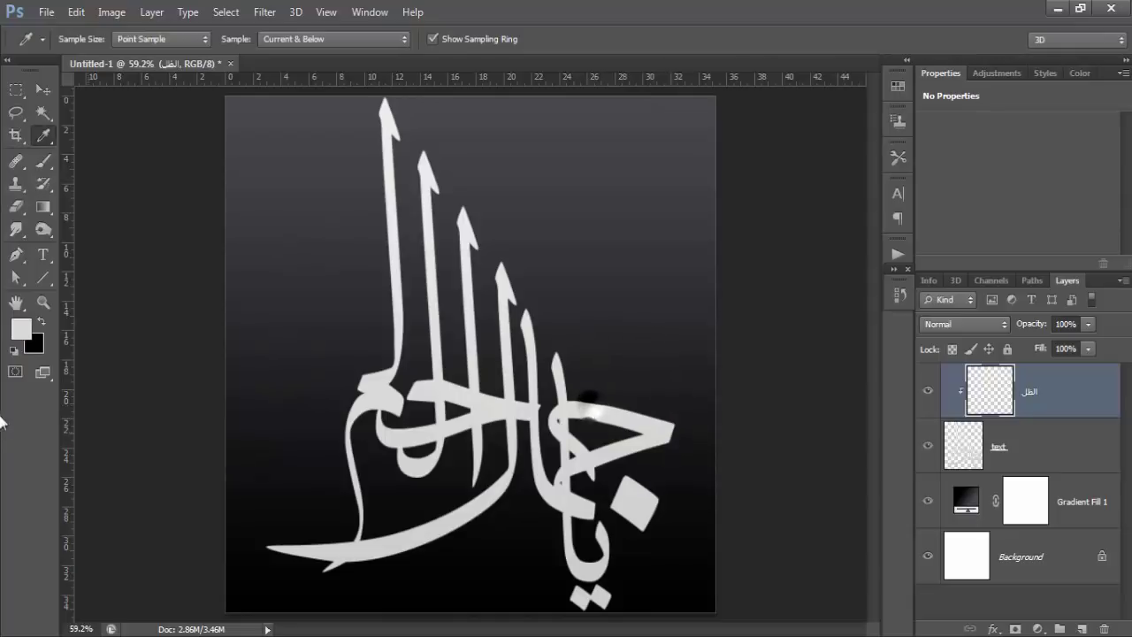
{"action": "left_click", "coordinate": [21, 328]}
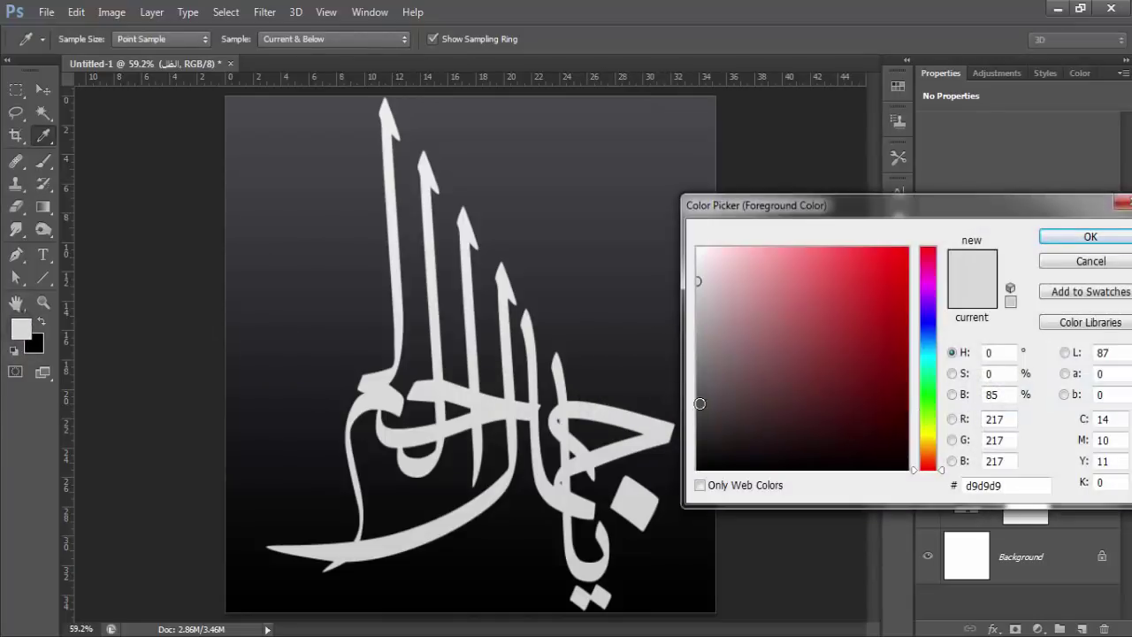
{"action": "left_click", "coordinate": [707, 354]}
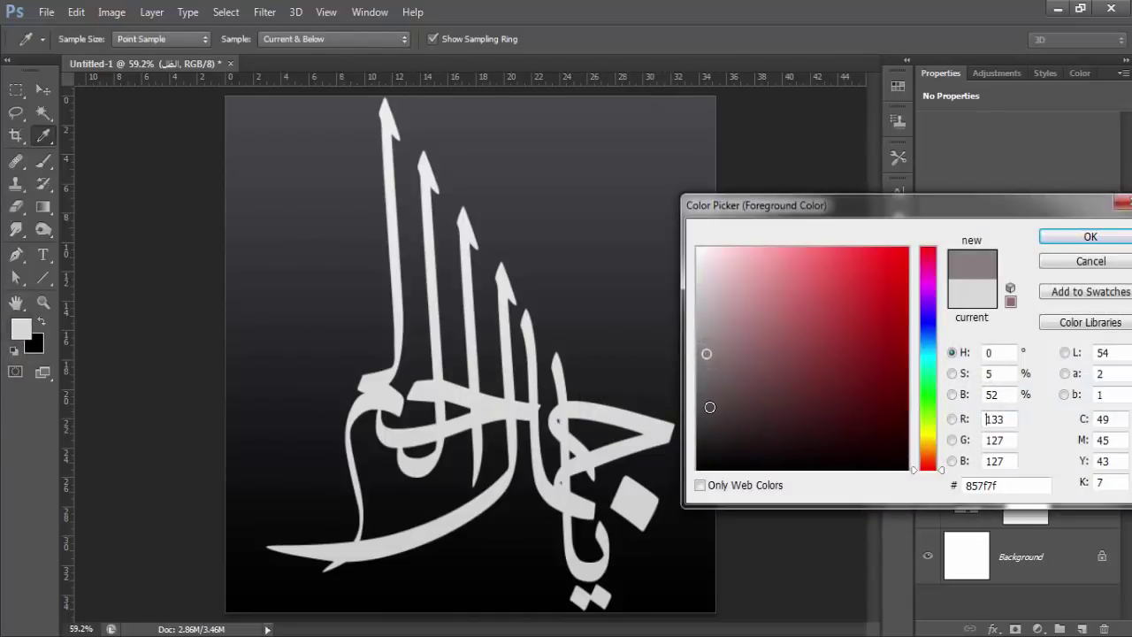
{"action": "left_click_drag", "start_coordinate": [709, 407], "coordinate": [702, 431]}
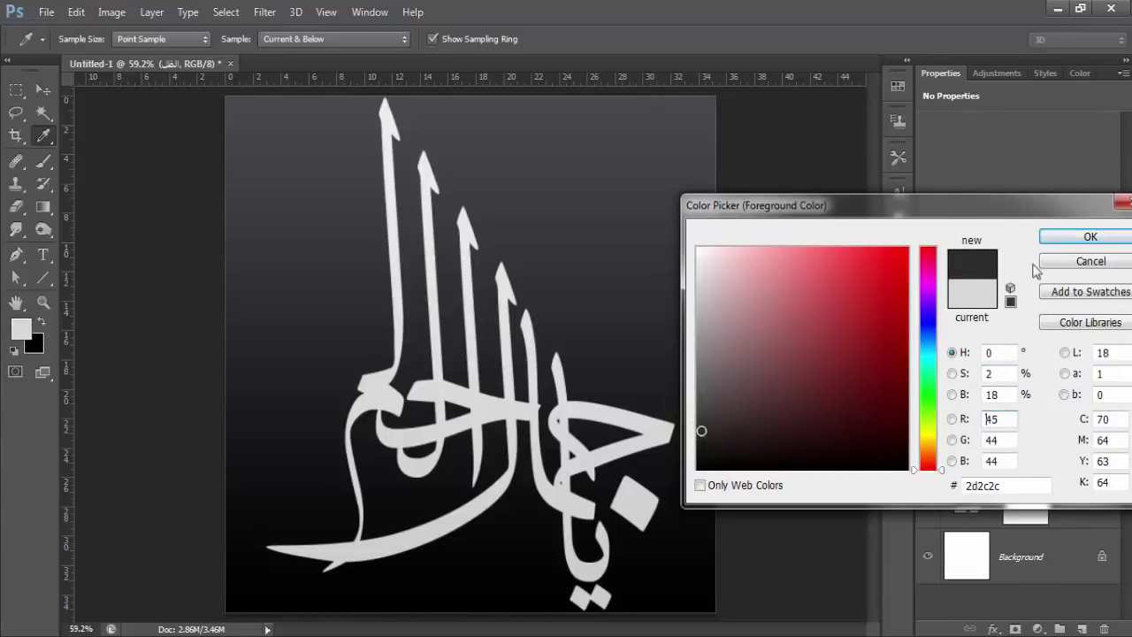
{"action": "left_click", "coordinate": [1090, 237]}
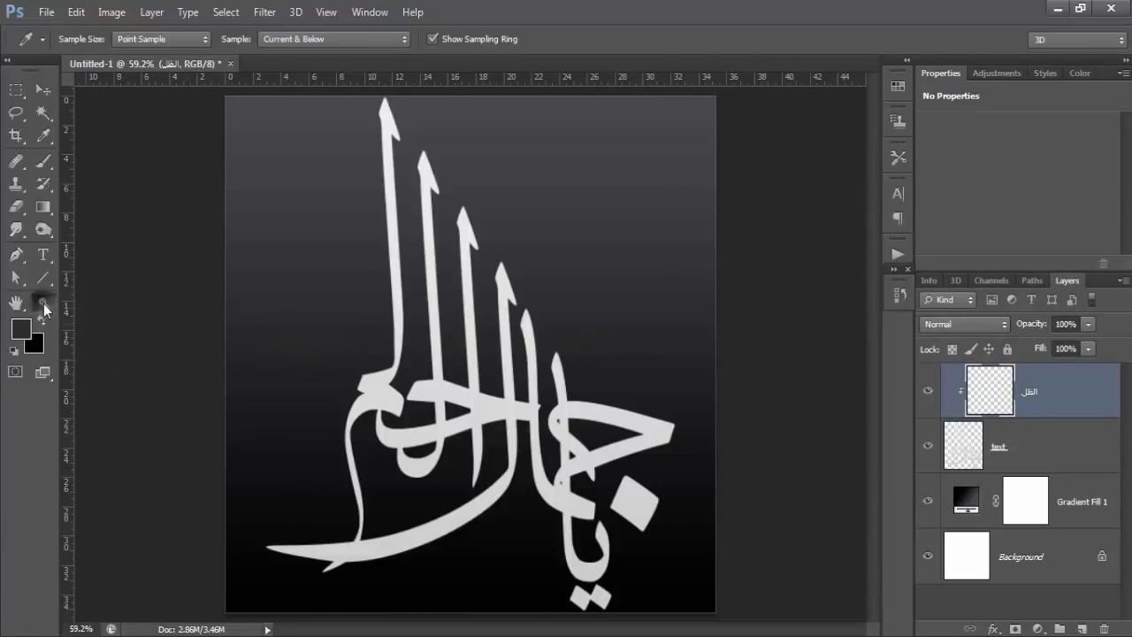
Step: Zoom to 300% on one arrow-shaped letter tip at the top of the calligraphy
{"action": "left_click", "coordinate": [43, 302]}
{"action": "left_click", "coordinate": [390, 128]}
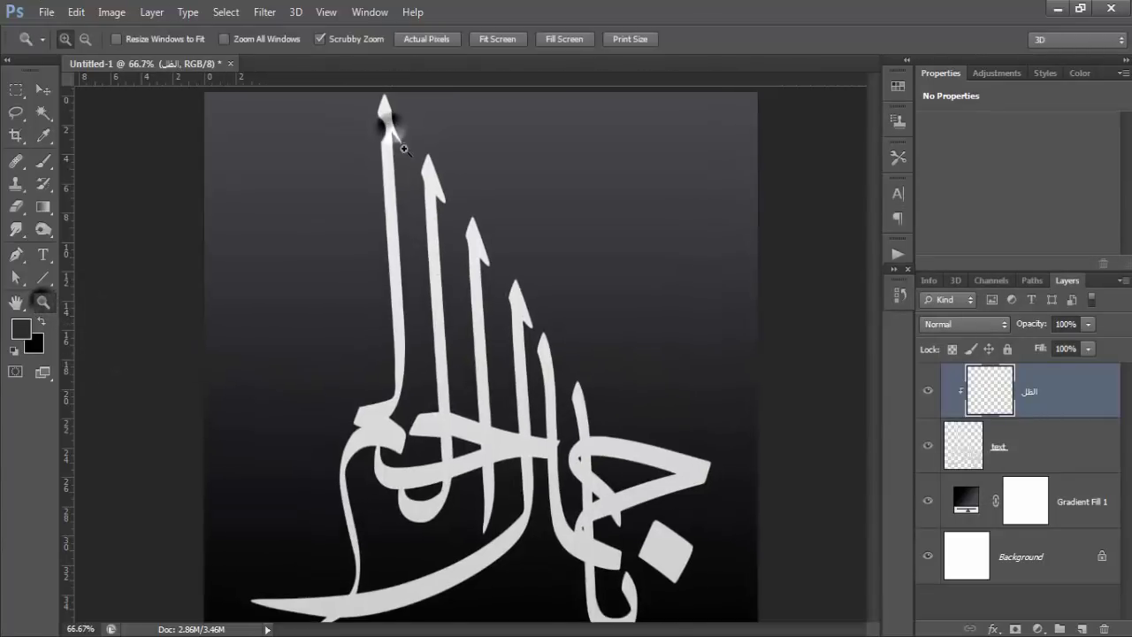
{"action": "left_click", "coordinate": [387, 127]}
{"action": "left_click", "coordinate": [601, 450], "text": "alt"}
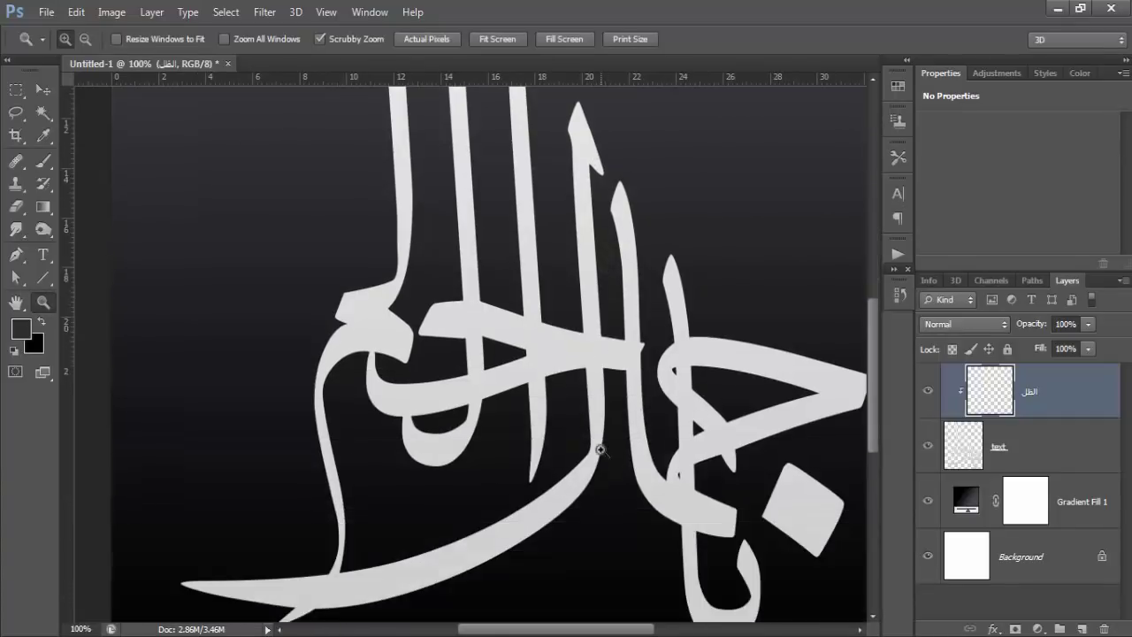
{"action": "left_click", "coordinate": [498, 174]}
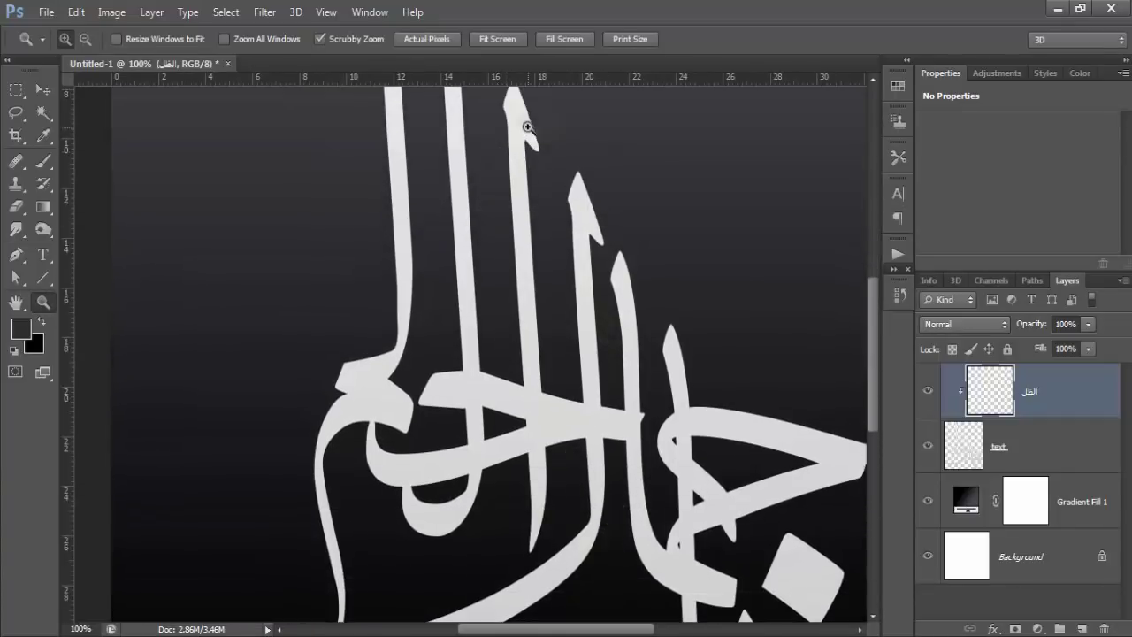
{"action": "left_click", "coordinate": [519, 119]}
{"action": "left_click", "coordinate": [527, 155]}
{"action": "scroll", "coordinate": [538, 322], "scroll_direction": "up", "scroll_amount": 2}
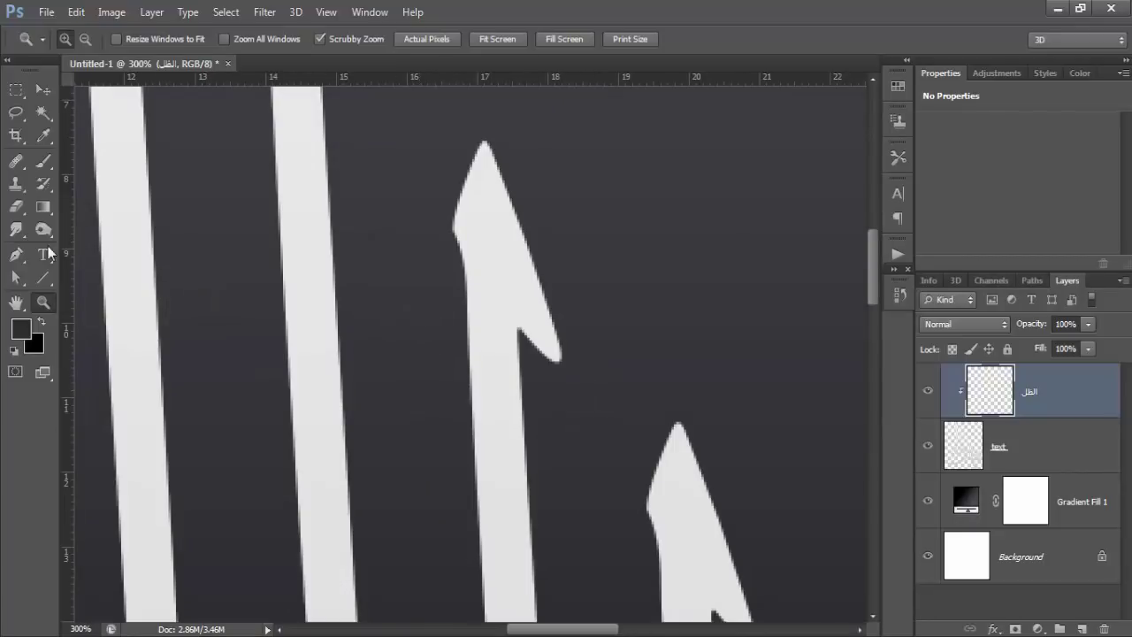
{"action": "left_click", "coordinate": [16, 255]}
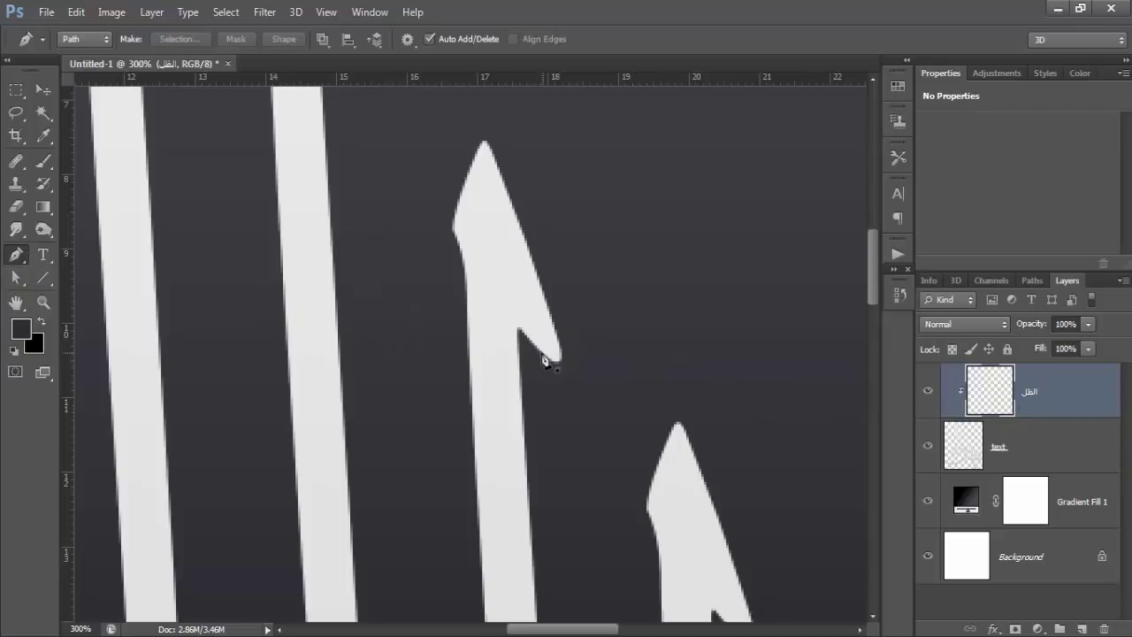
Step: Trace a closed curved path along the stem below the arrow's barb and make it a selection
{"action": "left_click", "coordinate": [540, 351]}
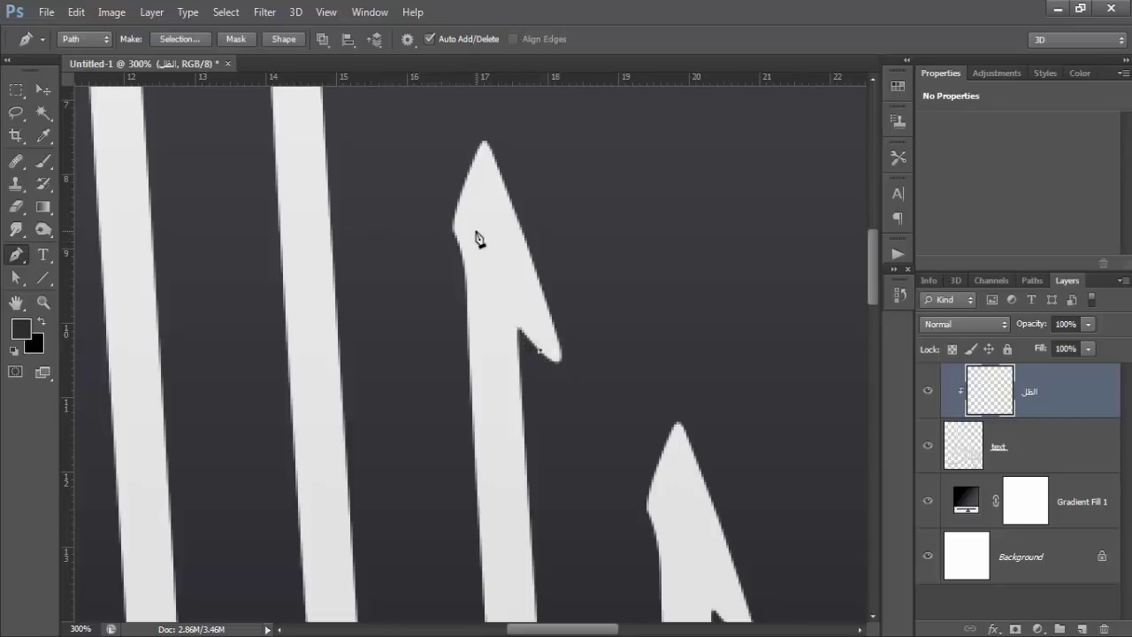
{"action": "left_click_drag", "start_coordinate": [477, 224], "coordinate": [475, 160]}
{"action": "left_click_drag", "start_coordinate": [484, 455], "coordinate": [502, 510]}
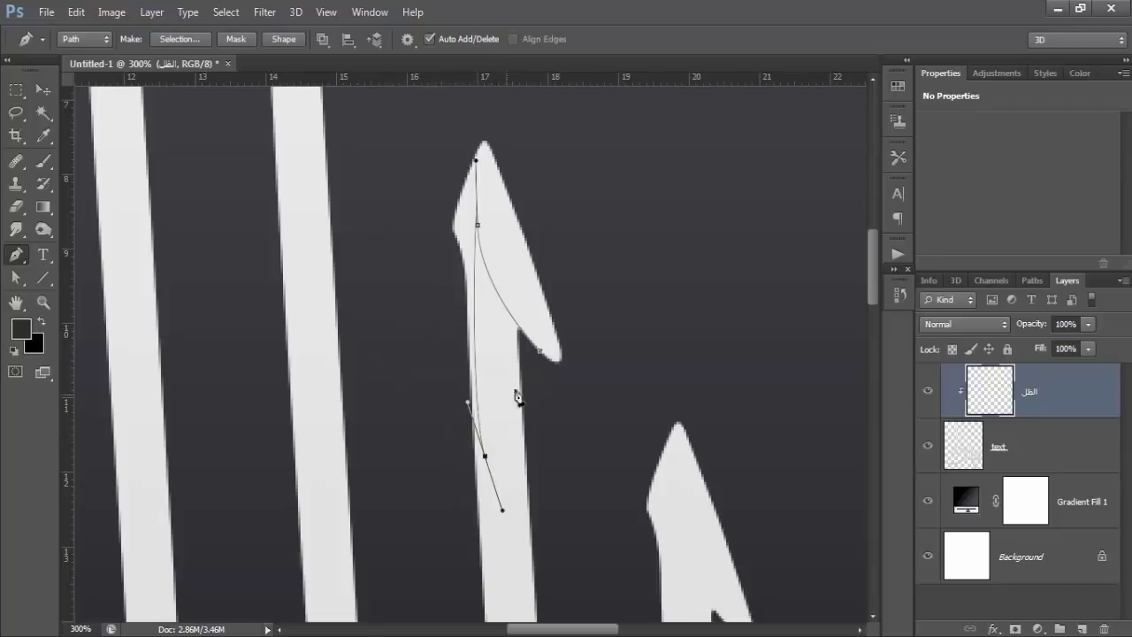
{"action": "left_click", "coordinate": [563, 482]}
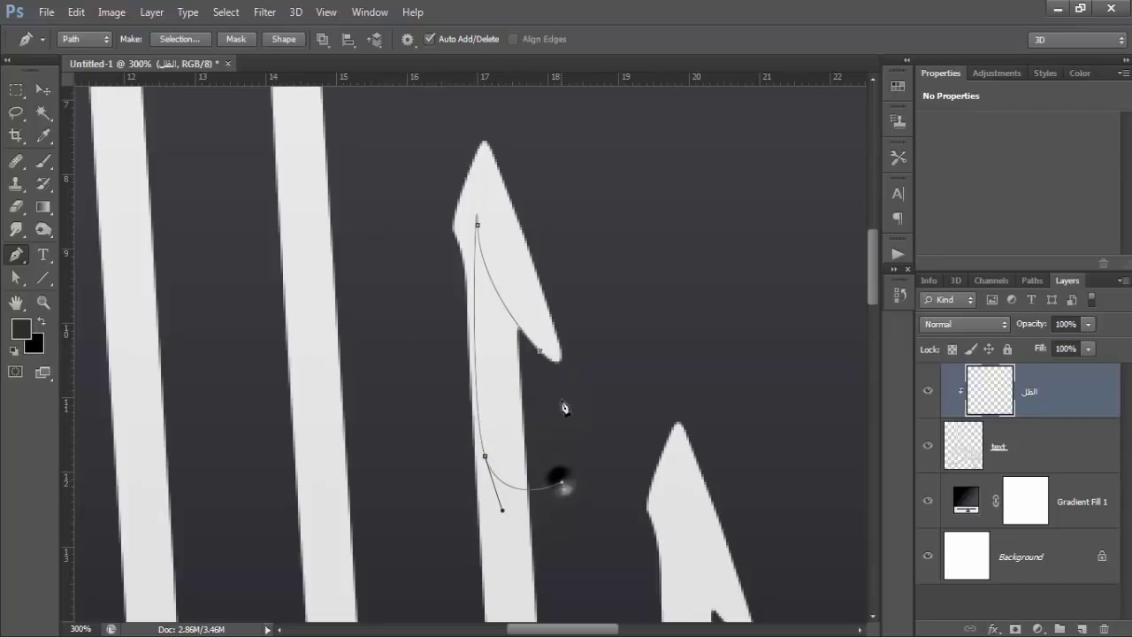
{"action": "left_click", "coordinate": [541, 353]}
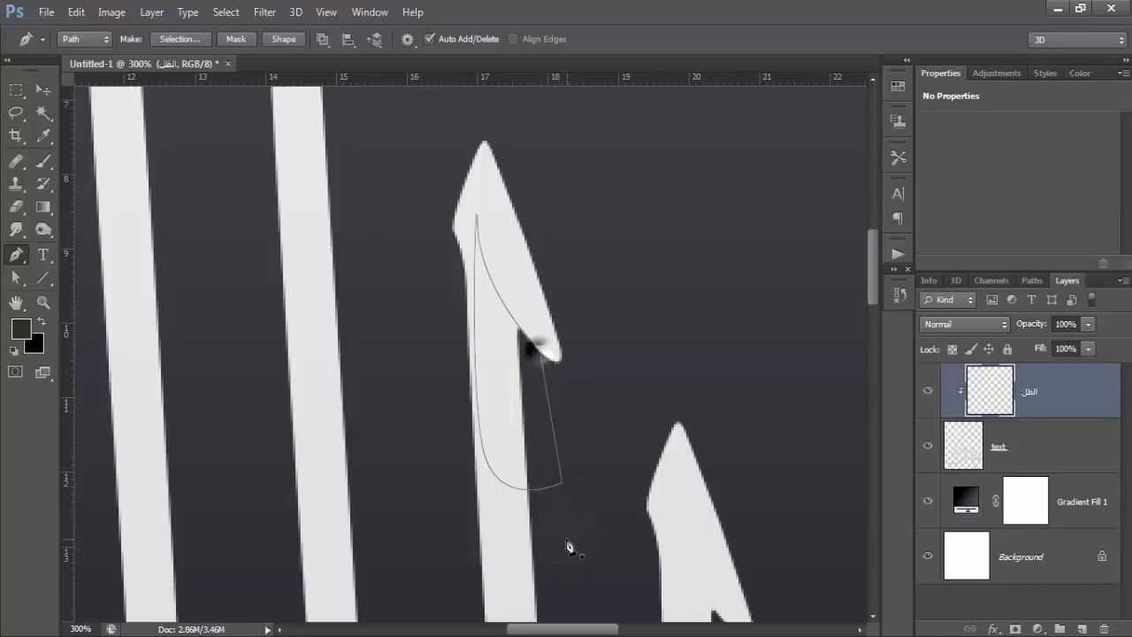
{"action": "key", "text": "Escape"}
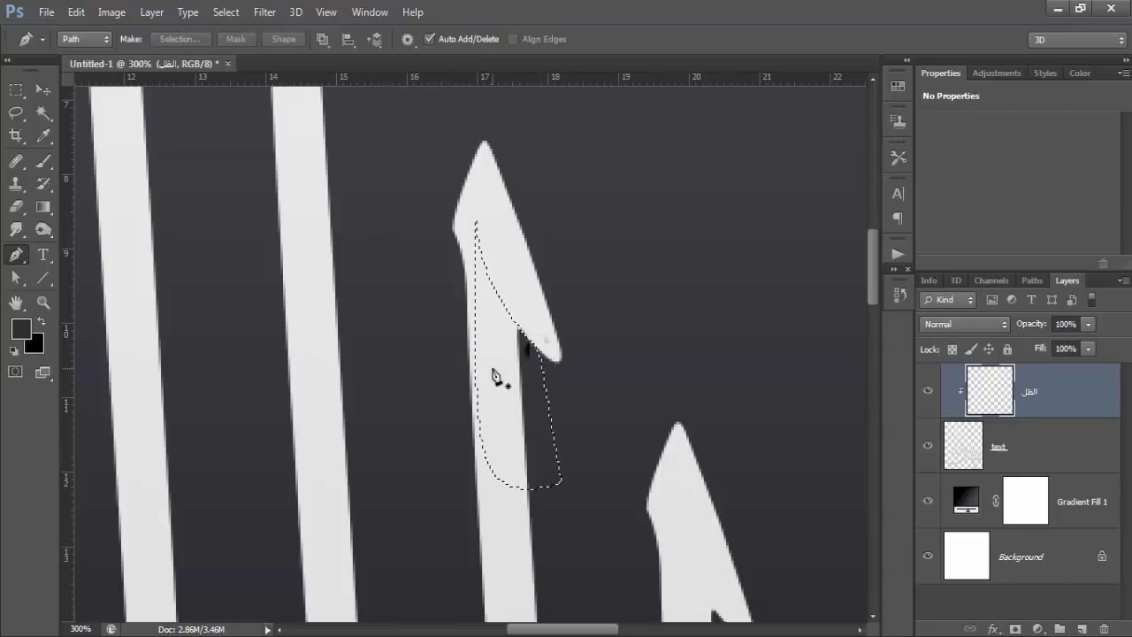
Step: Paint soft dark-grey shading inside the selection on the الظل layer with an enlarged brush
{"action": "left_click", "coordinate": [44, 161]}
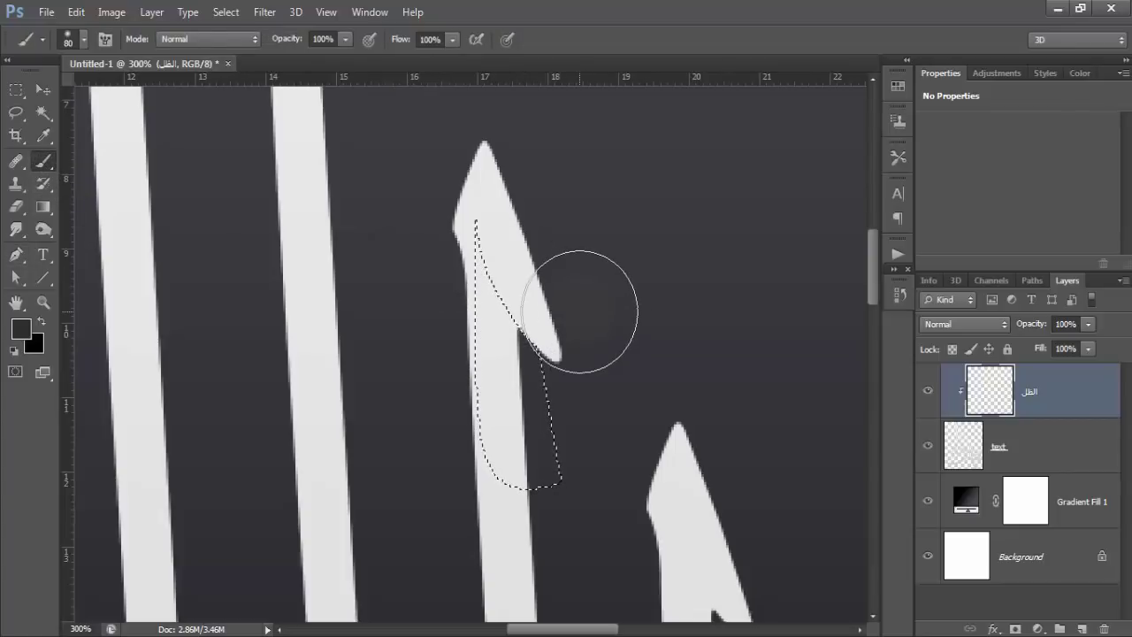
{"action": "key", "text": "bracketright"}
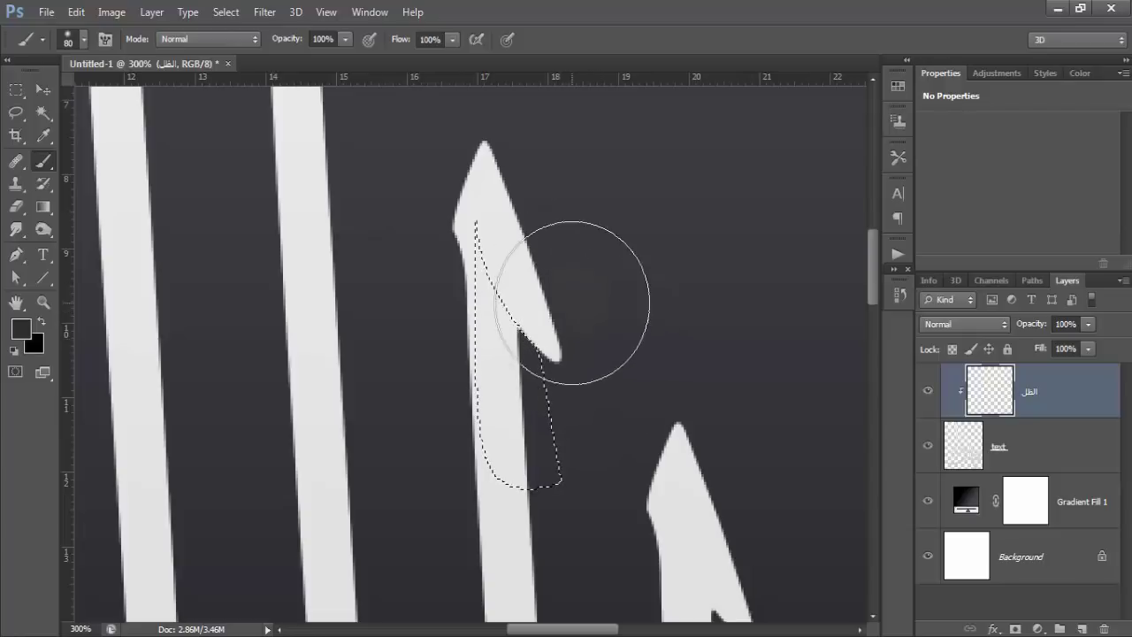
{"action": "left_click", "coordinate": [506, 375]}
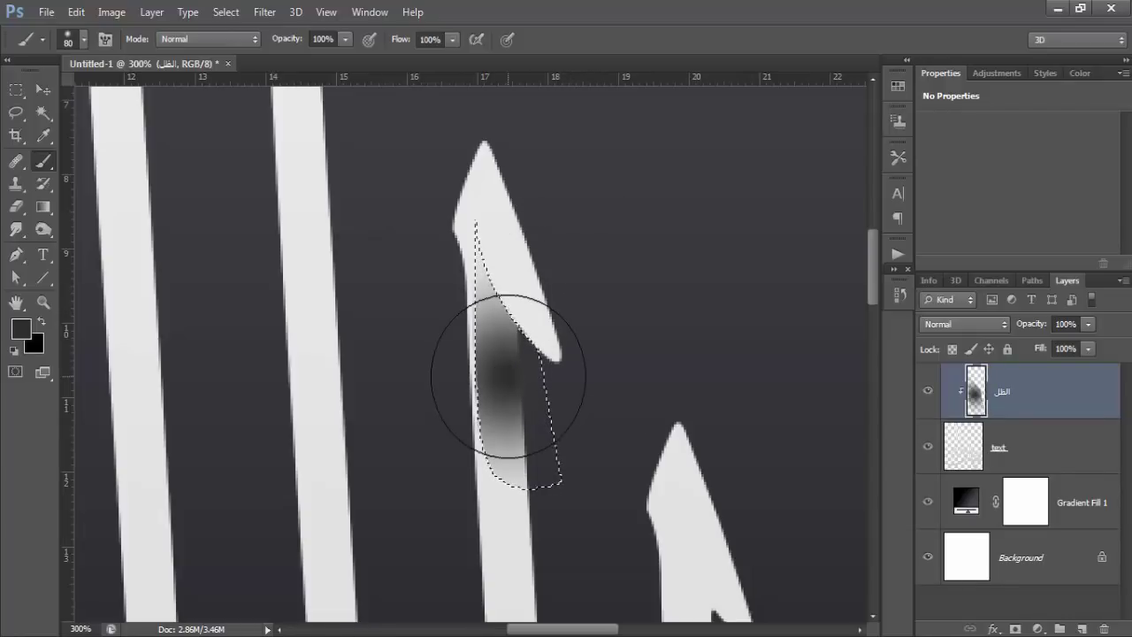
{"action": "key", "text": "ctrl+z"}
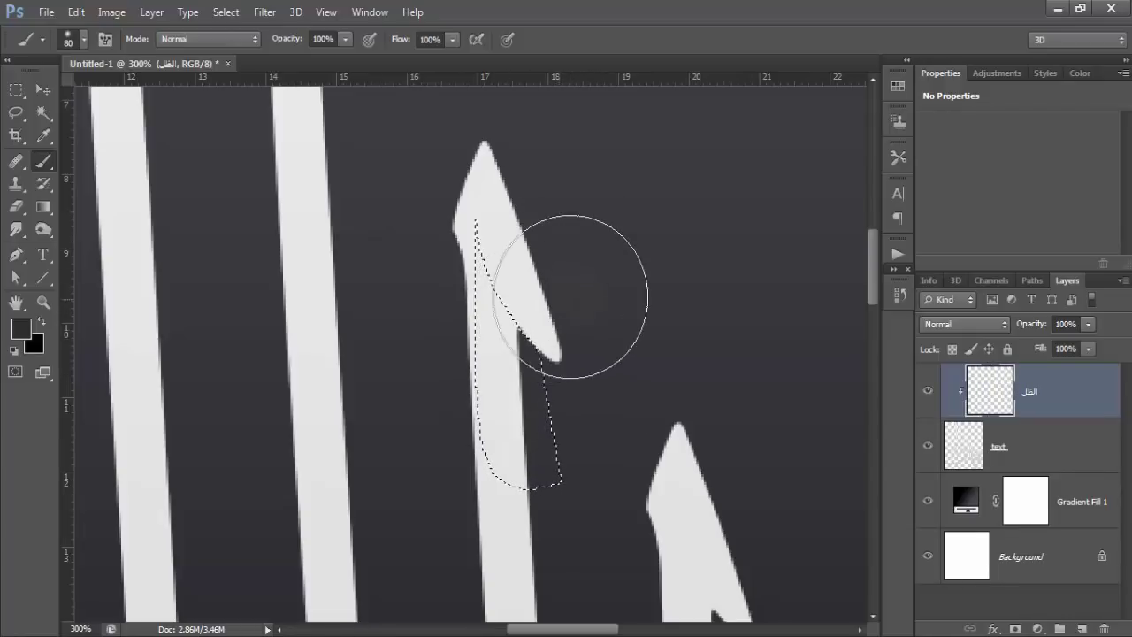
{"action": "key", "text": "ctrl+z"}
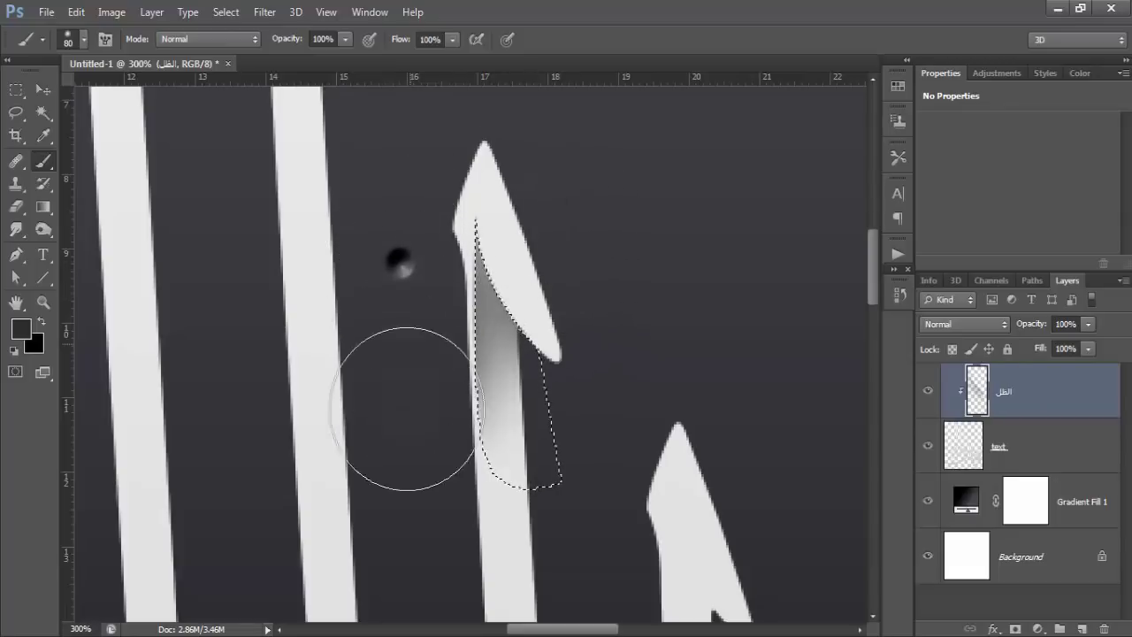
{"action": "key", "text": "ctrl+z"}
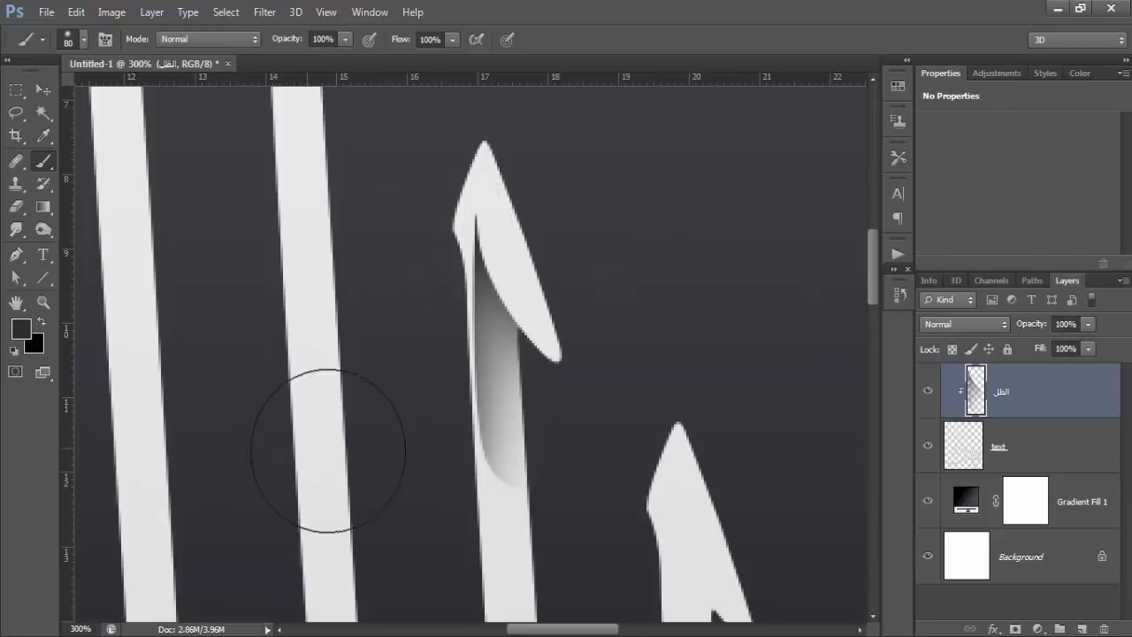
{"action": "scroll", "coordinate": [378, 454], "scroll_direction": "down", "scroll_amount": 1}
{"action": "scroll", "coordinate": [379, 455], "scroll_direction": "down", "scroll_amount": 1}
{"action": "scroll", "coordinate": [440, 454], "scroll_direction": "up", "scroll_amount": 1}
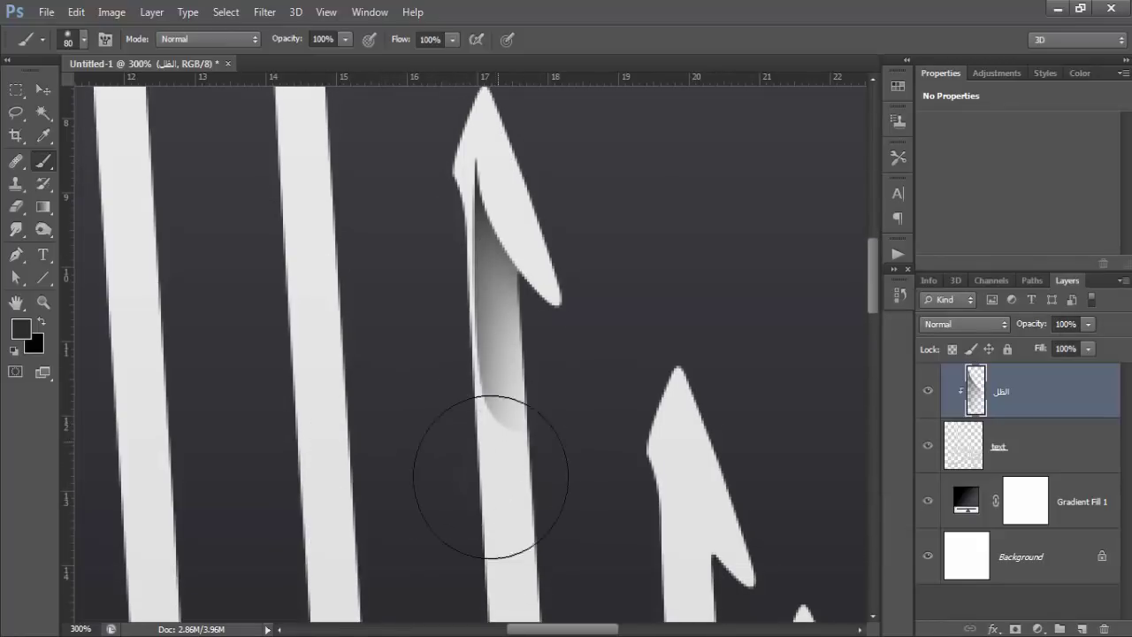
Step: Erase the shadow's lower end with a soft 30 px eraser so it fades out
{"action": "left_click", "coordinate": [16, 206]}
{"action": "left_click", "coordinate": [77, 39]}
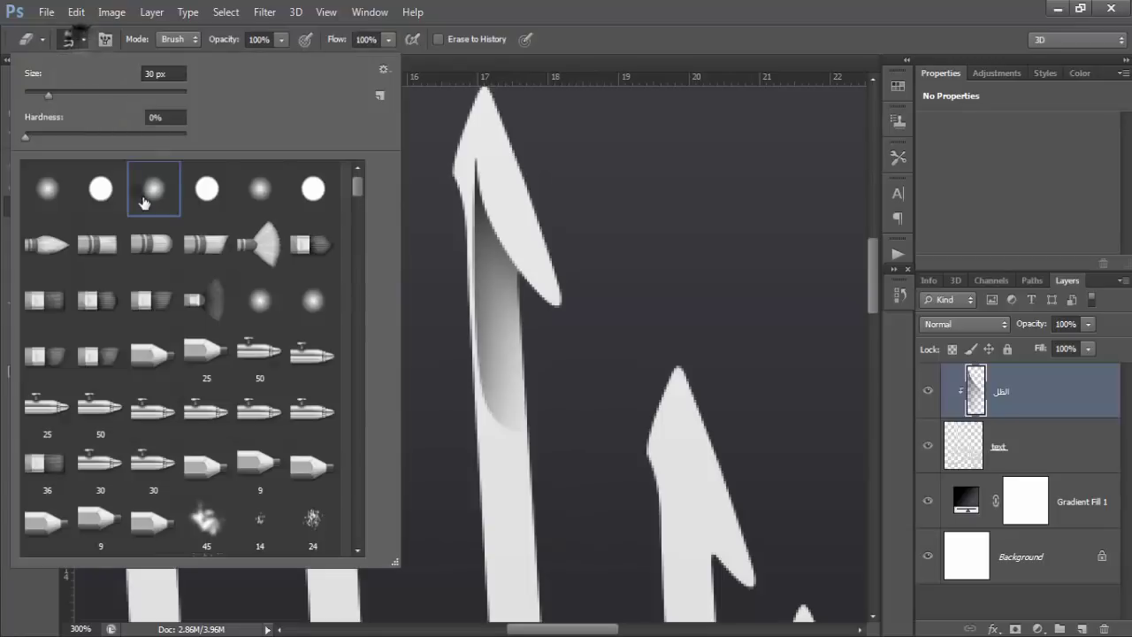
{"action": "left_click", "coordinate": [649, 7]}
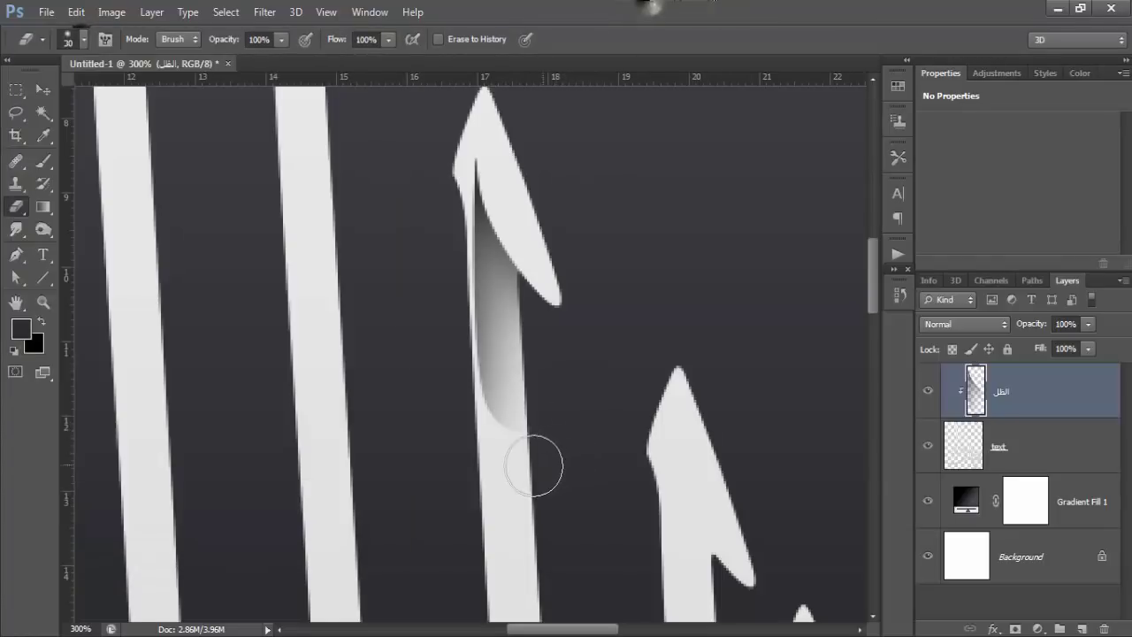
{"action": "mouse_move", "coordinate": [480, 430]}
{"action": "left_mouse_down"}
{"action": "mouse_move", "coordinate": [512, 442]}
{"action": "mouse_move", "coordinate": [487, 399]}
{"action": "mouse_move", "coordinate": [505, 399]}
{"action": "mouse_move", "coordinate": [550, 436]}
{"action": "left_mouse_up"}
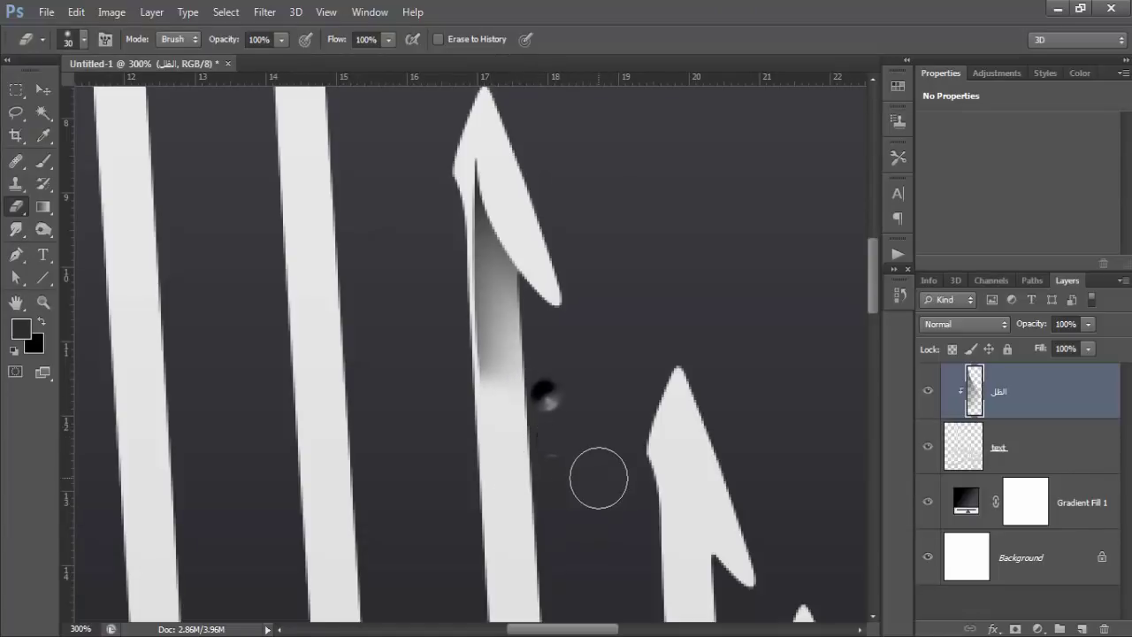
{"action": "key", "text": "ctrl+minus"}
{"action": "key", "text": "ctrl+minus"}
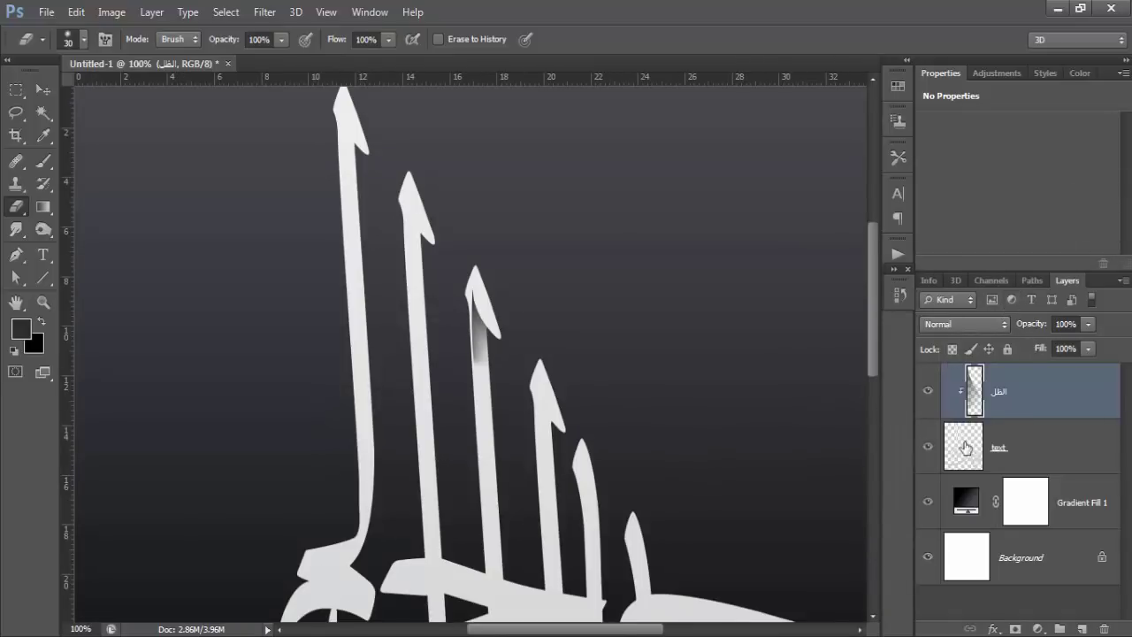
{"action": "left_click_drag", "start_coordinate": [1036, 325], "coordinate": [1019, 327]}
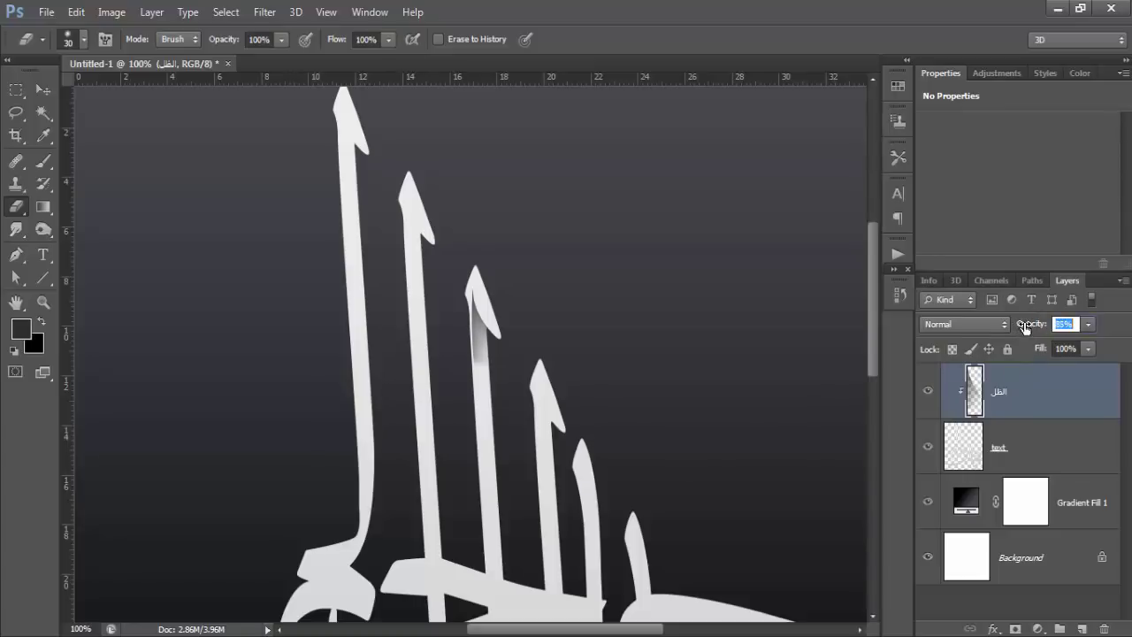
{"action": "scroll", "coordinate": [389, 345], "scroll_direction": "down", "scroll_amount": 2}
{"action": "scroll", "coordinate": [407, 398], "scroll_direction": "down", "scroll_amount": 2}
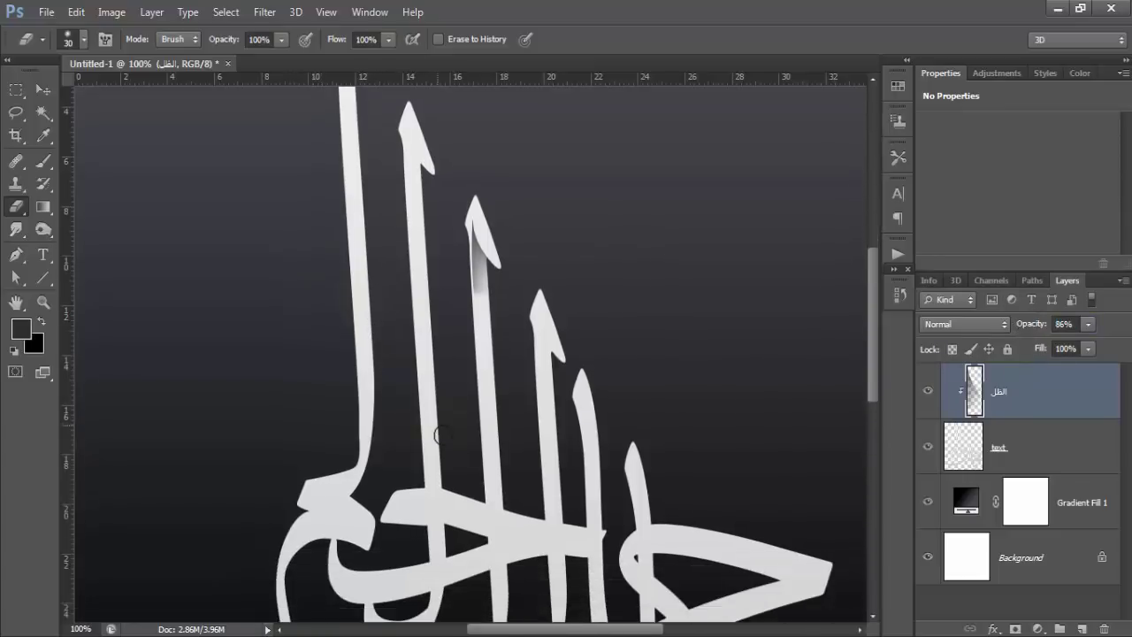
{"action": "scroll", "coordinate": [438, 432], "scroll_direction": "down", "scroll_amount": 3}
{"action": "scroll", "coordinate": [443, 435], "scroll_direction": "down", "scroll_amount": 3}
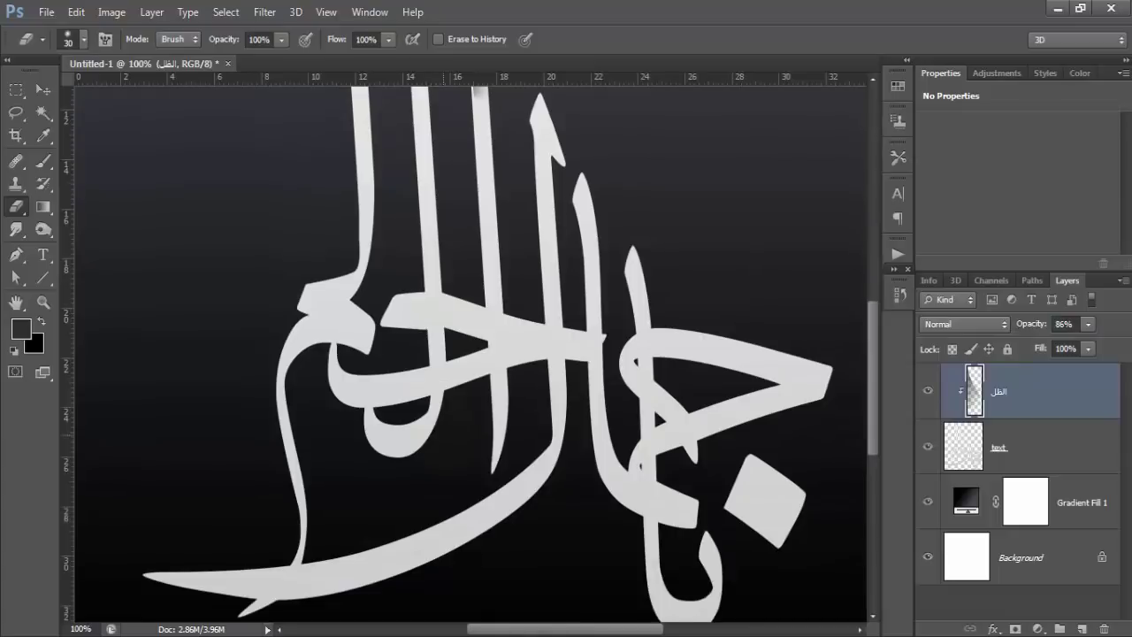
{"action": "scroll", "coordinate": [443, 434], "scroll_direction": "up", "scroll_amount": 3}
{"action": "scroll", "coordinate": [443, 434], "scroll_direction": "up", "scroll_amount": 2}
{"action": "scroll", "coordinate": [443, 434], "scroll_direction": "down", "scroll_amount": 3}
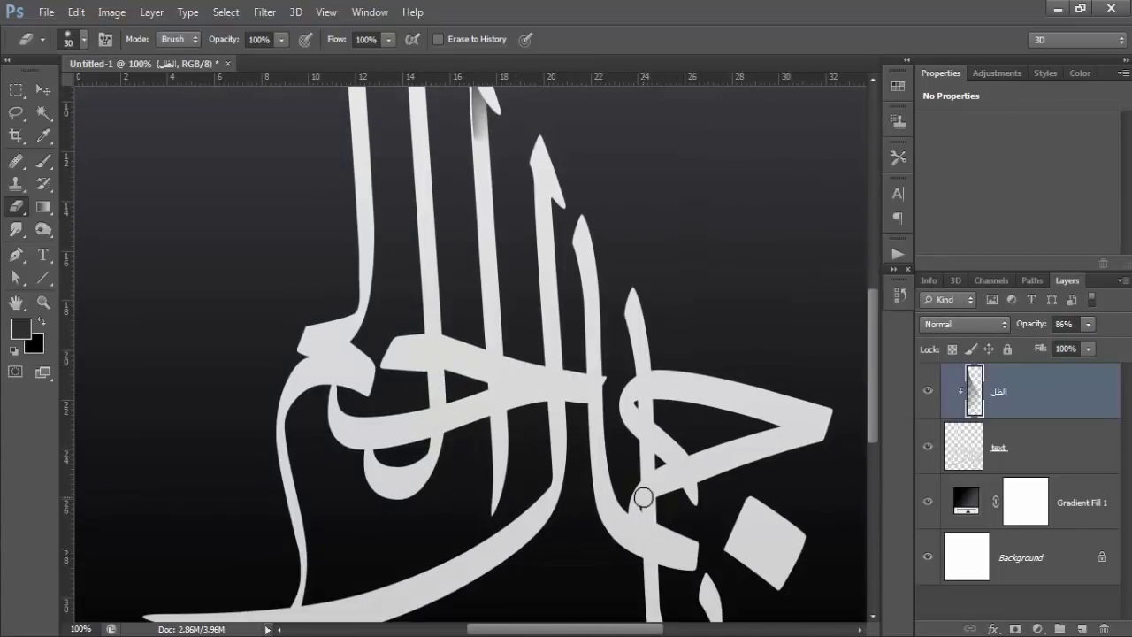
{"action": "left_click", "coordinate": [42, 301]}
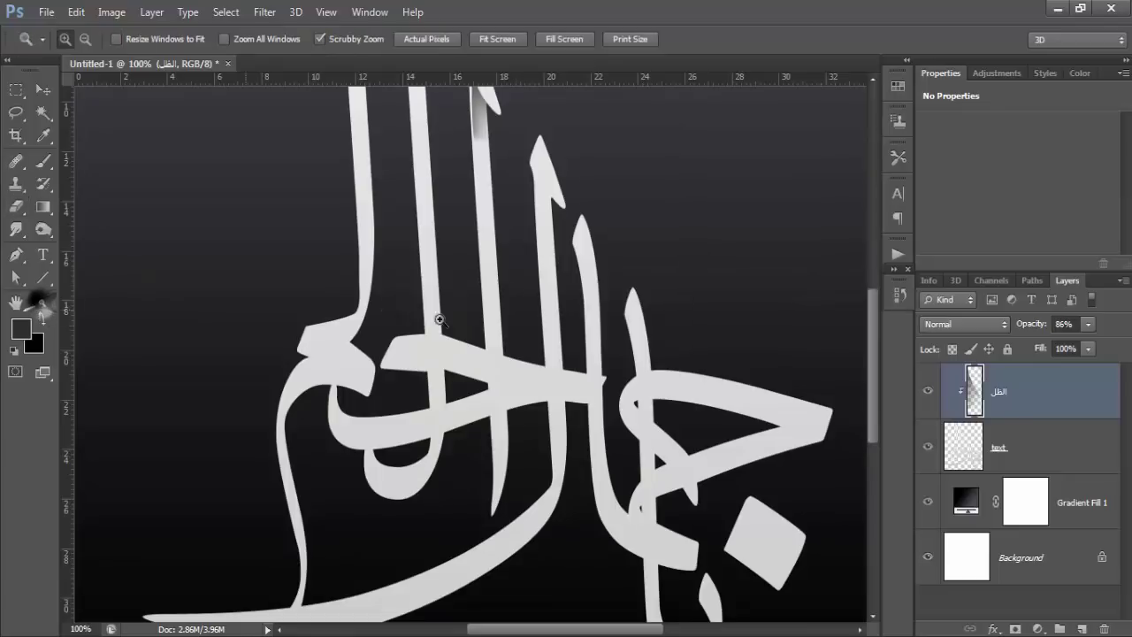
Step: Look over the calligraphy at 200% and 100%, then zoom to 300% on the leftmost overlap
{"action": "left_click", "coordinate": [353, 344]}
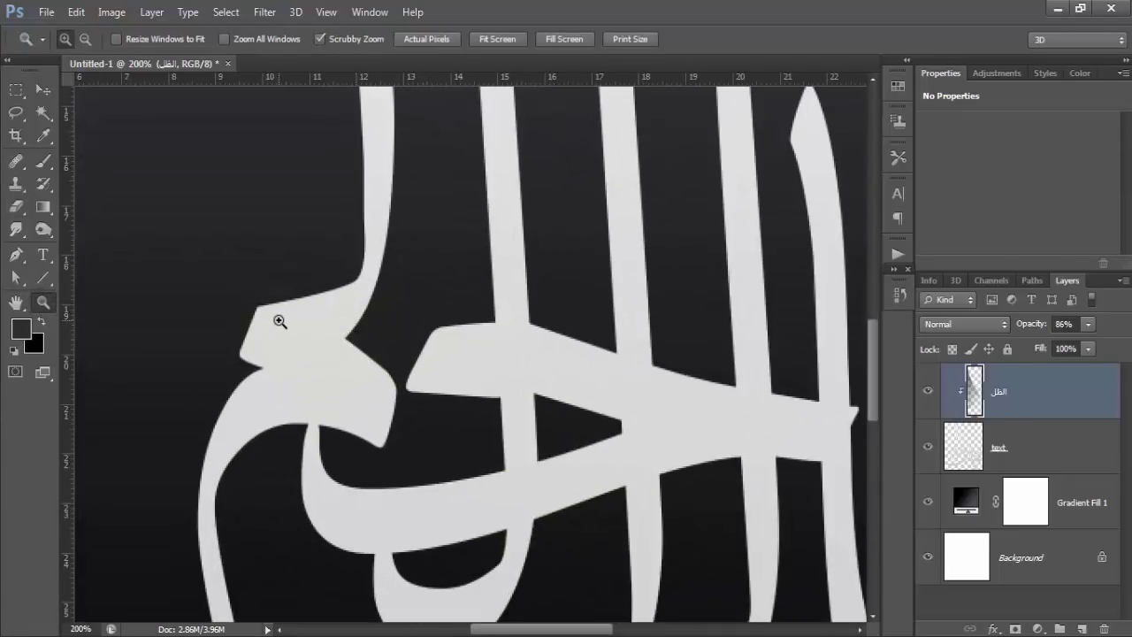
{"action": "scroll", "coordinate": [457, 417], "scroll_direction": "up", "scroll_amount": 1}
{"action": "scroll", "coordinate": [457, 420], "scroll_direction": "up", "scroll_amount": 1}
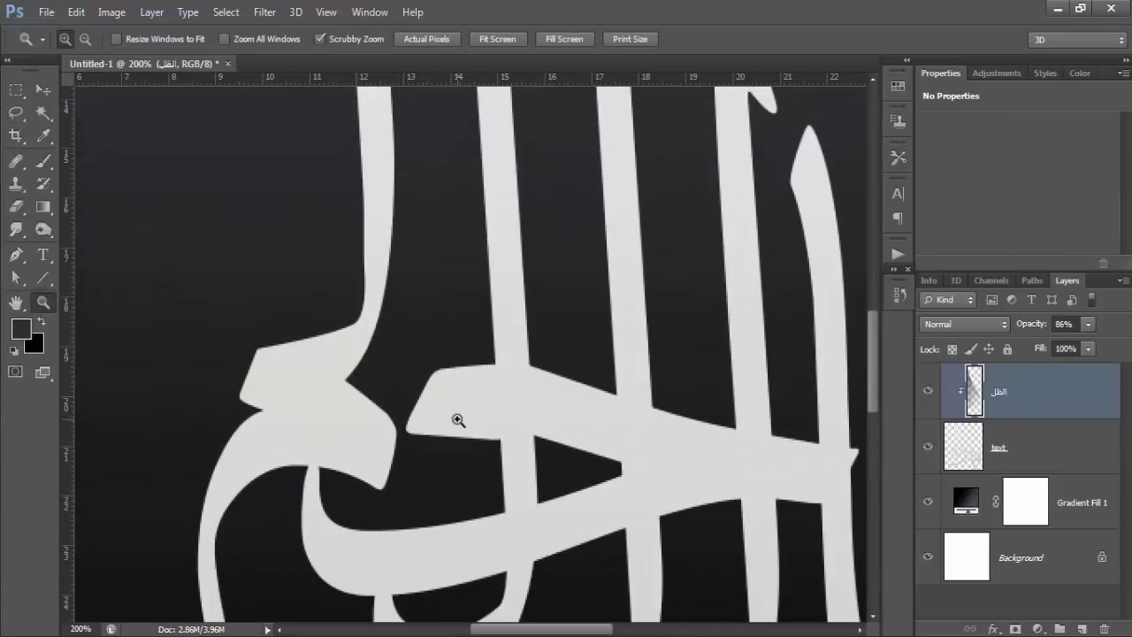
{"action": "left_click", "coordinate": [458, 419], "text": "alt"}
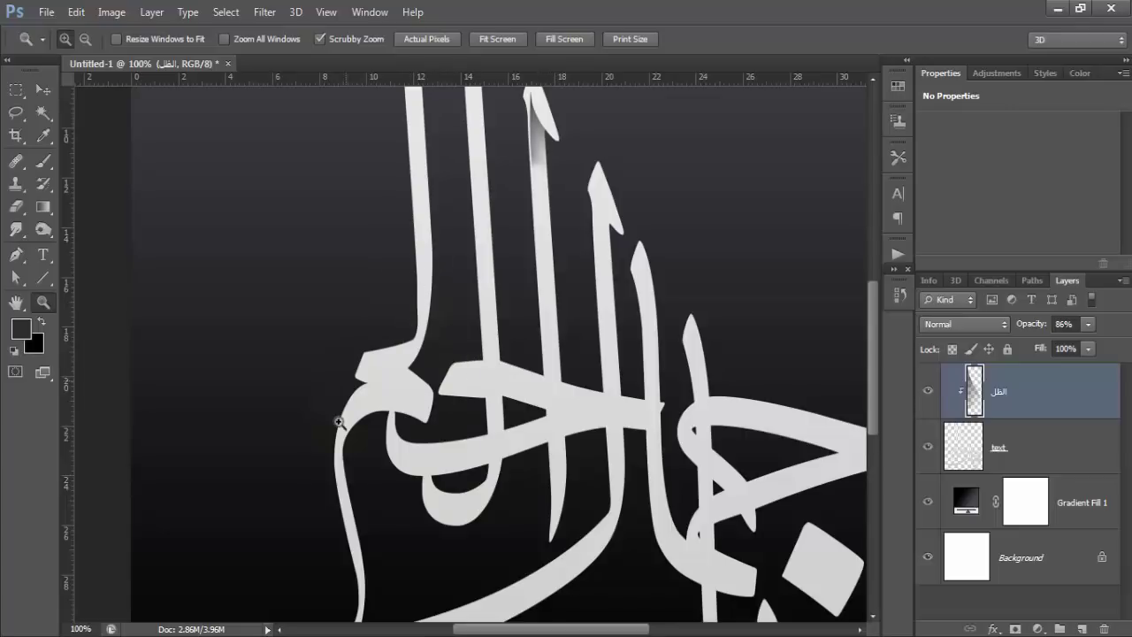
{"action": "scroll", "coordinate": [342, 414], "scroll_direction": "up", "scroll_amount": 2}
{"action": "scroll", "coordinate": [389, 372], "scroll_direction": "up", "scroll_amount": 2}
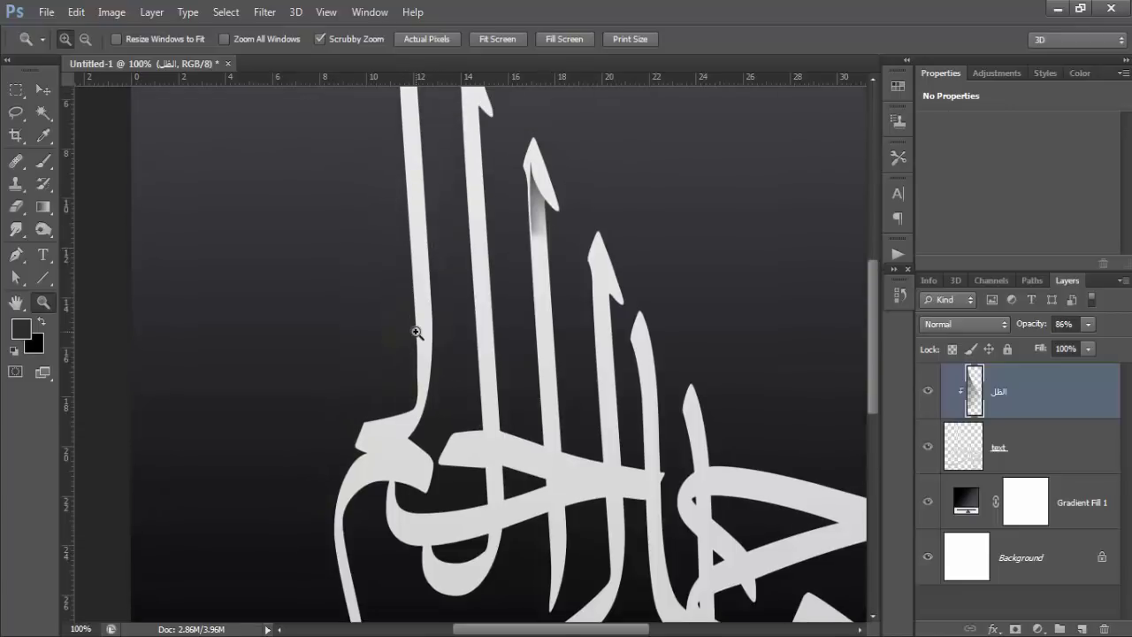
{"action": "scroll", "coordinate": [412, 266], "scroll_direction": "up", "scroll_amount": 2}
{"action": "scroll", "coordinate": [412, 230], "scroll_direction": "up", "scroll_amount": 3}
{"action": "scroll", "coordinate": [408, 213], "scroll_direction": "up", "scroll_amount": 2}
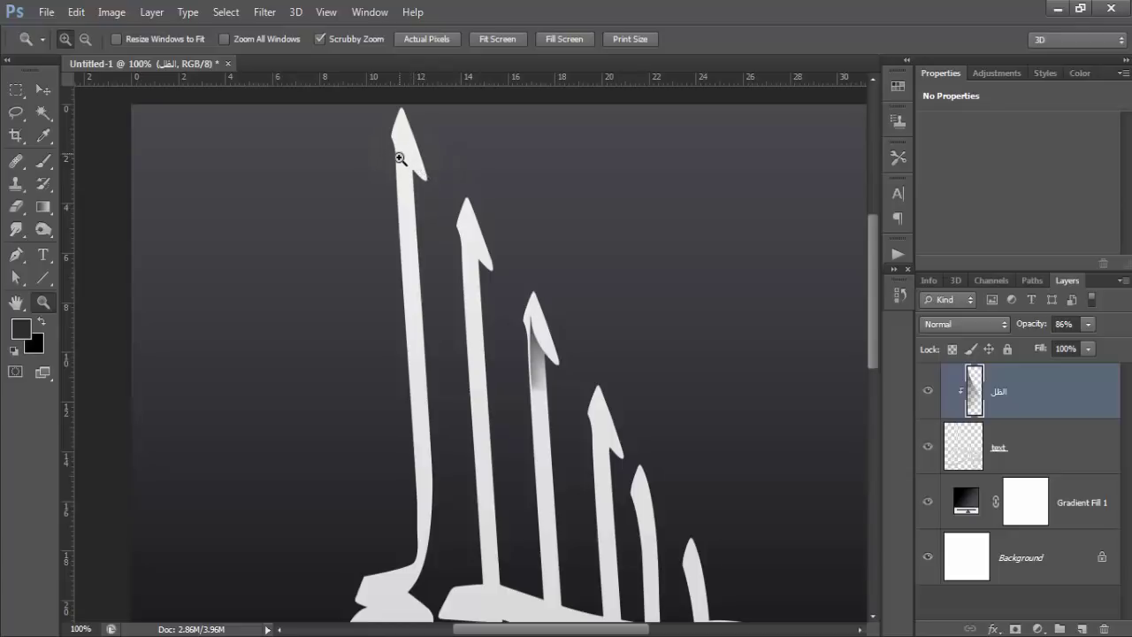
{"action": "scroll", "coordinate": [413, 430], "scroll_direction": "down", "scroll_amount": 3}
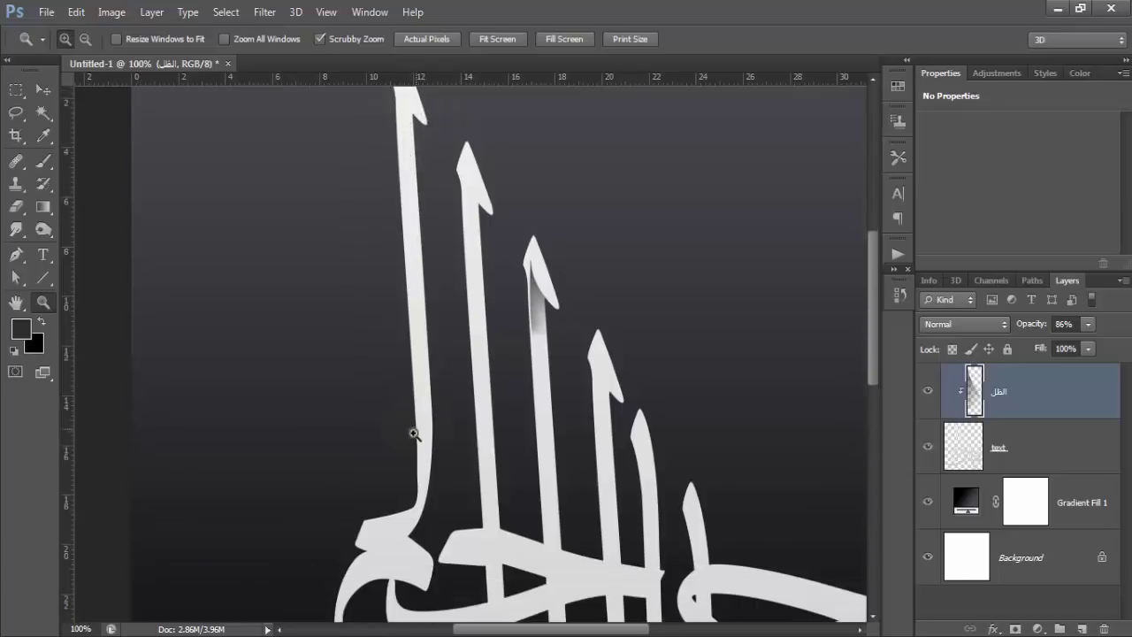
{"action": "scroll", "coordinate": [420, 437], "scroll_direction": "down", "scroll_amount": 2}
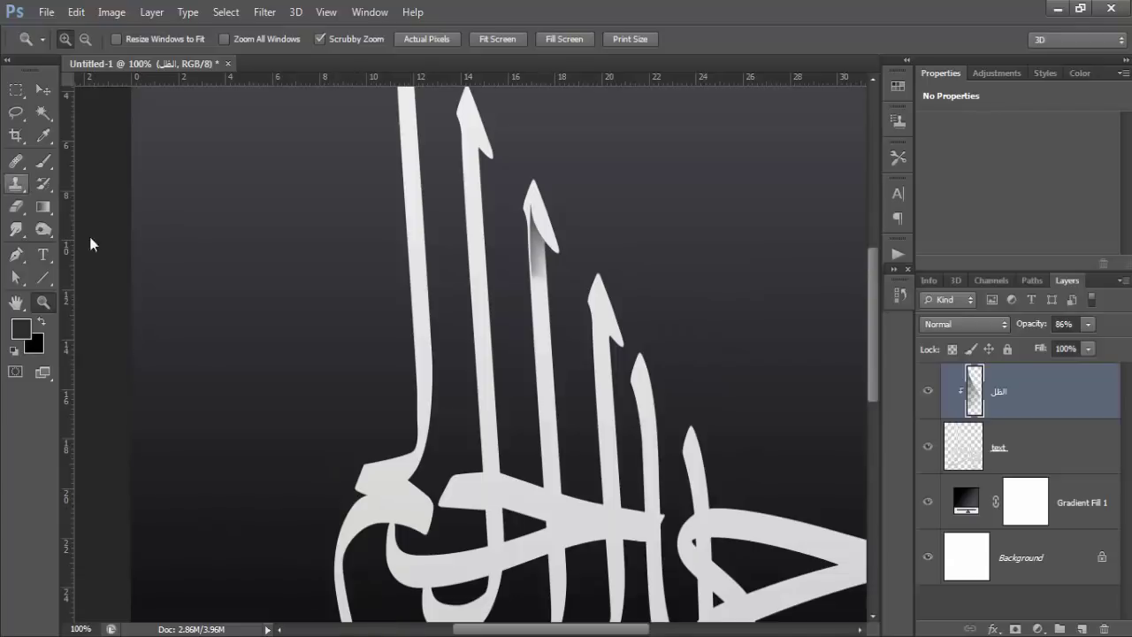
{"action": "scroll", "coordinate": [207, 316], "scroll_direction": "up", "scroll_amount": 3}
{"action": "scroll", "coordinate": [207, 315], "scroll_direction": "up", "scroll_amount": 2}
{"action": "scroll", "coordinate": [214, 327], "scroll_direction": "down", "scroll_amount": 2}
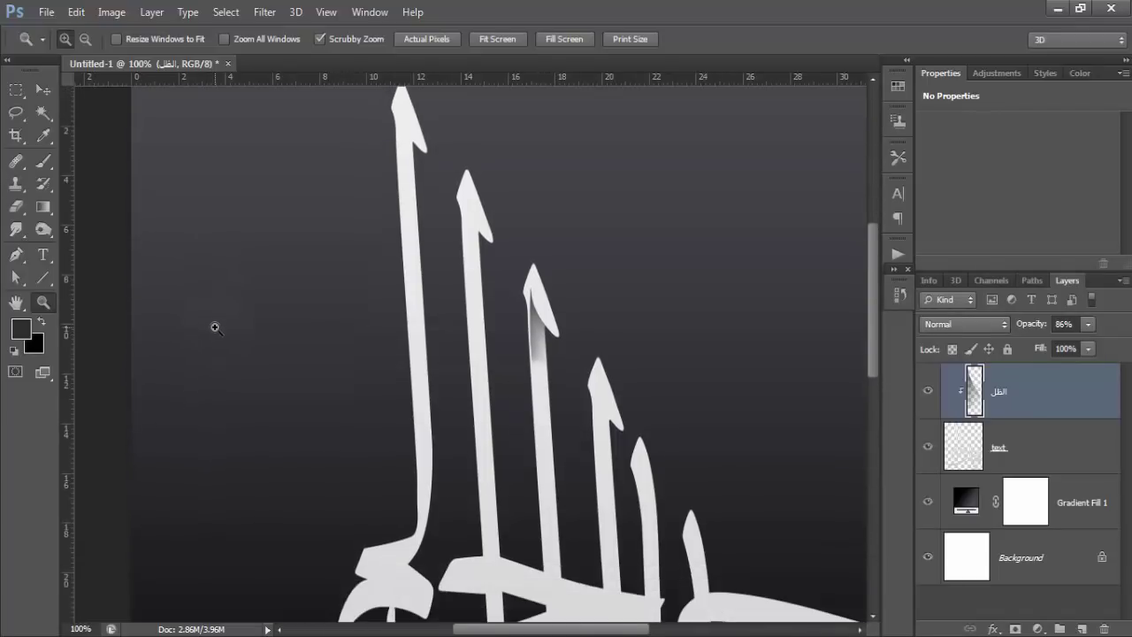
{"action": "scroll", "coordinate": [282, 407], "scroll_direction": "down", "scroll_amount": 3}
{"action": "scroll", "coordinate": [283, 416], "scroll_direction": "down", "scroll_amount": 1}
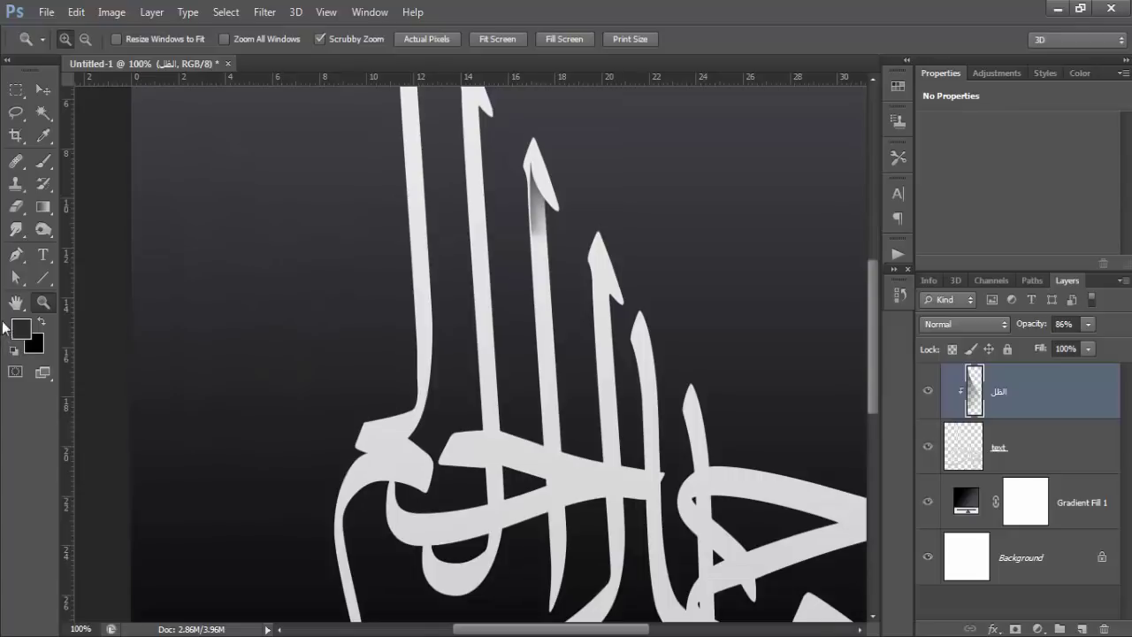
{"action": "left_click_drag", "start_coordinate": [365, 461], "coordinate": [453, 336]}
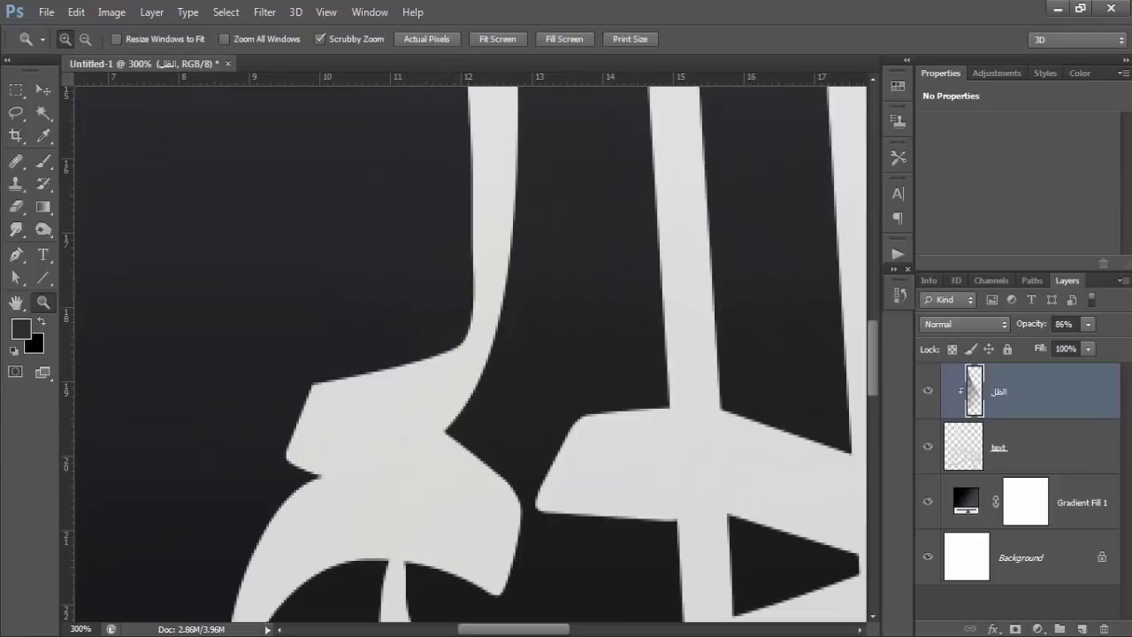
{"action": "left_click", "coordinate": [16, 253]}
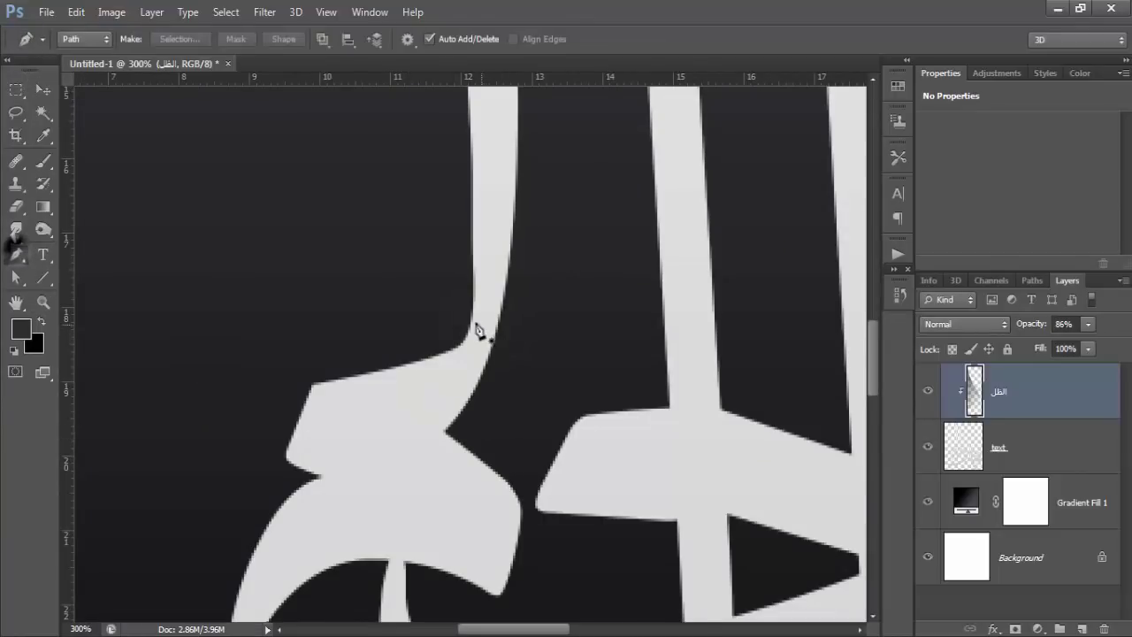
{"action": "left_click", "coordinate": [470, 318]}
{"action": "left_click_drag", "start_coordinate": [430, 412], "coordinate": [406, 426]}
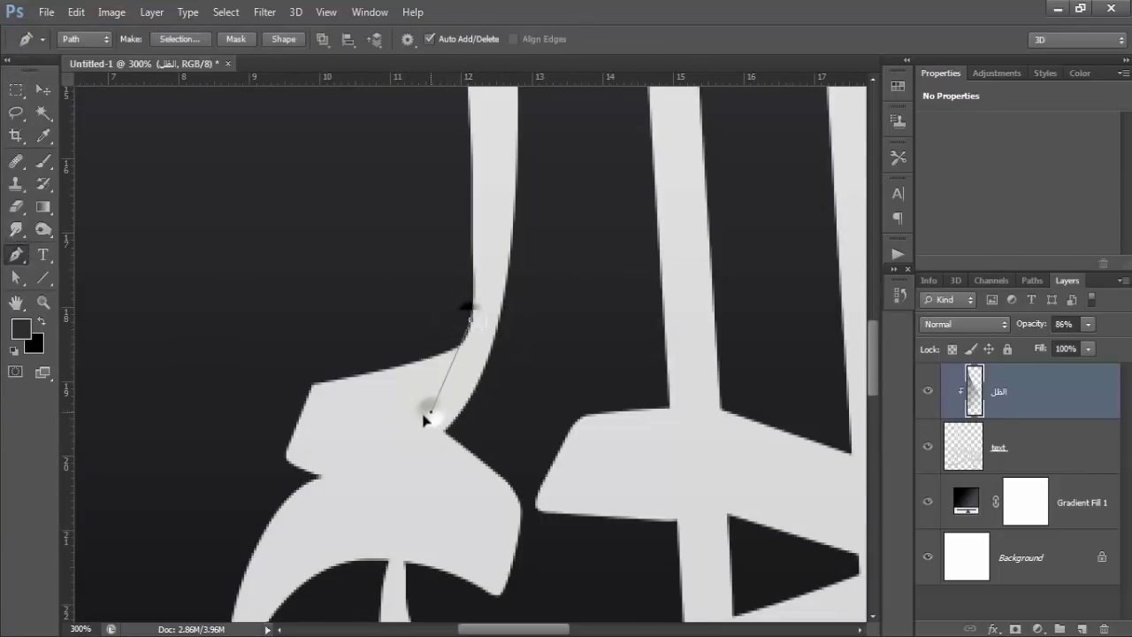
{"action": "left_click_drag", "start_coordinate": [330, 323], "coordinate": [431, 254]}
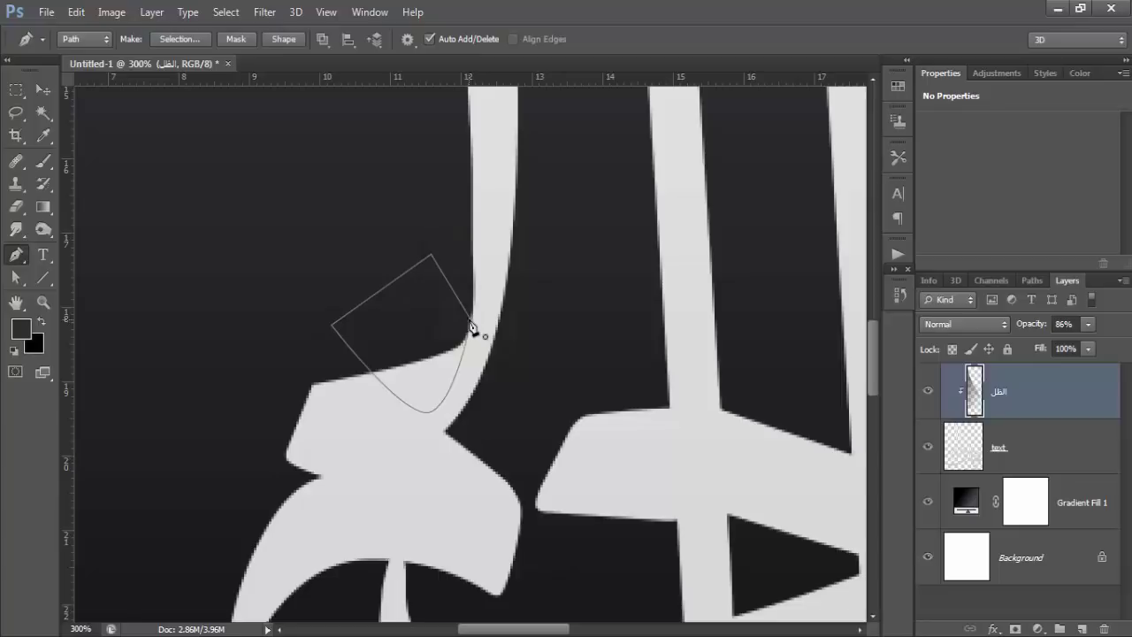
{"action": "left_click", "coordinate": [470, 324]}
{"action": "key", "text": "ctrl+Return"}
{"action": "left_click", "coordinate": [42, 162]}
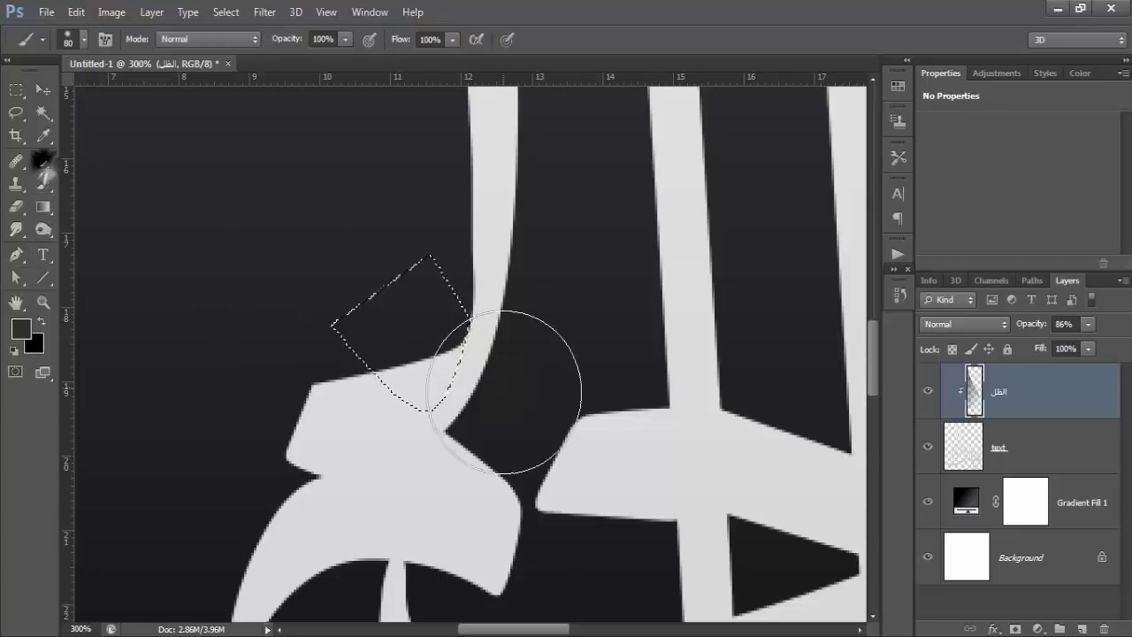
{"action": "left_click_drag", "start_coordinate": [505, 404], "coordinate": [556, 298]}
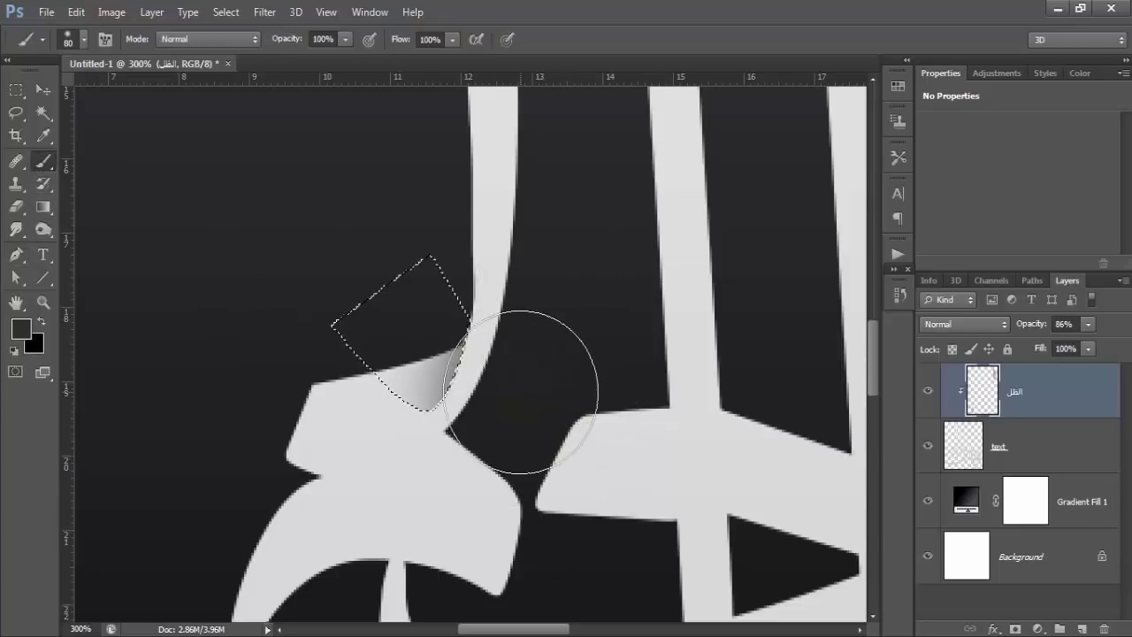
{"action": "mouse_move", "coordinate": [525, 227]}
{"action": "left_mouse_down"}
{"action": "mouse_move", "coordinate": [480, 344]}
{"action": "mouse_move", "coordinate": [474, 430]}
{"action": "left_mouse_up"}
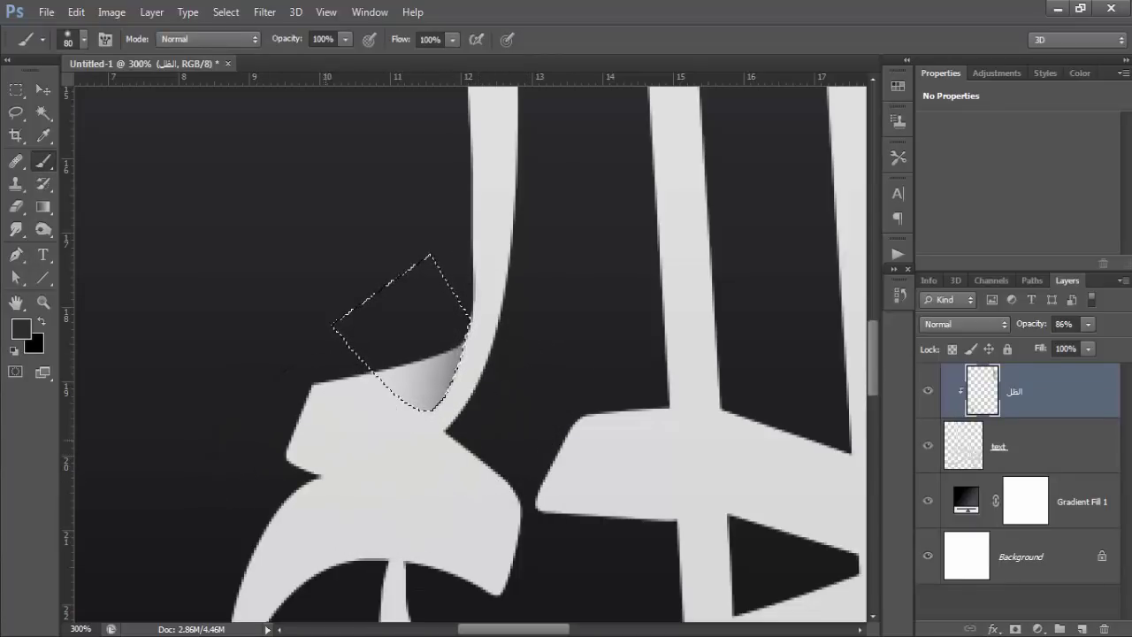
{"action": "left_click", "coordinate": [42, 302]}
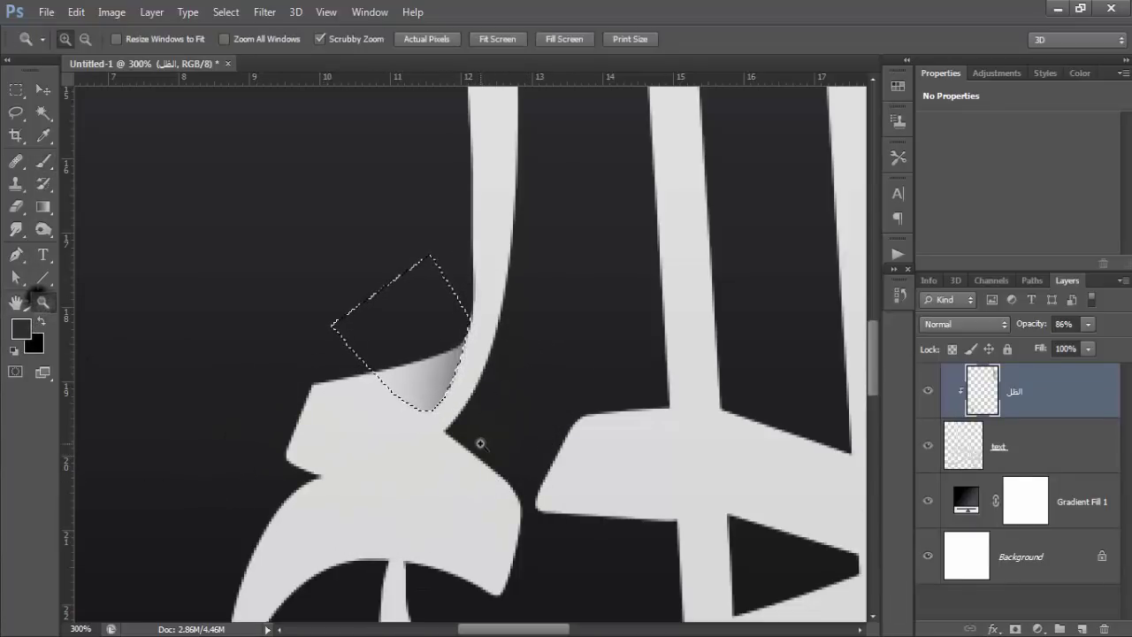
{"action": "key", "text": "ctrl+z"}
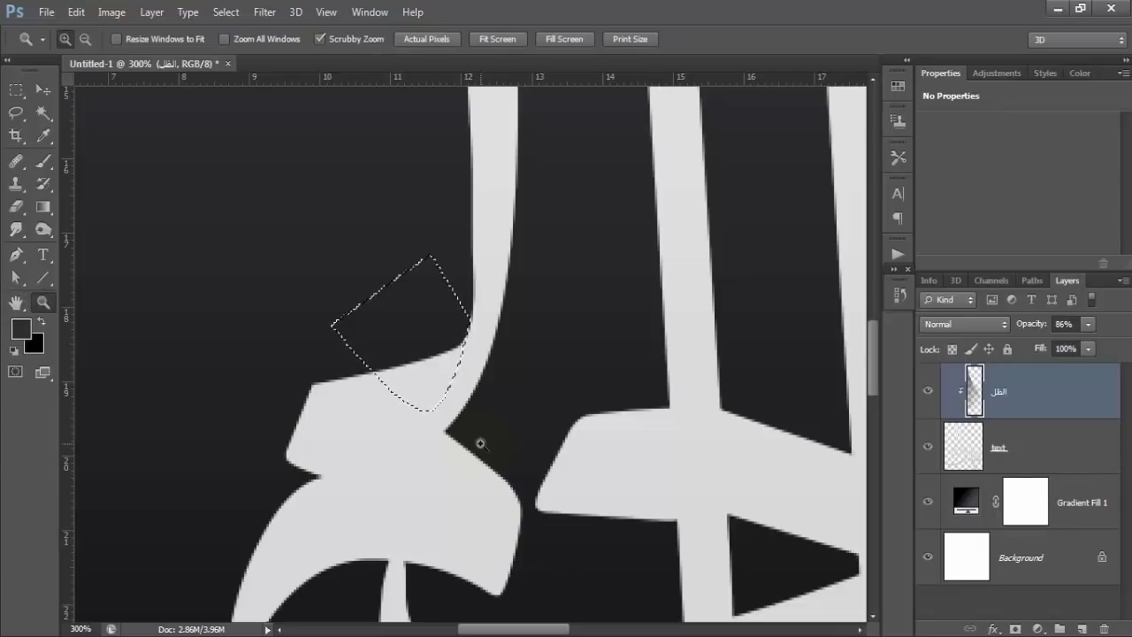
{"action": "key", "text": "ctrl+d"}
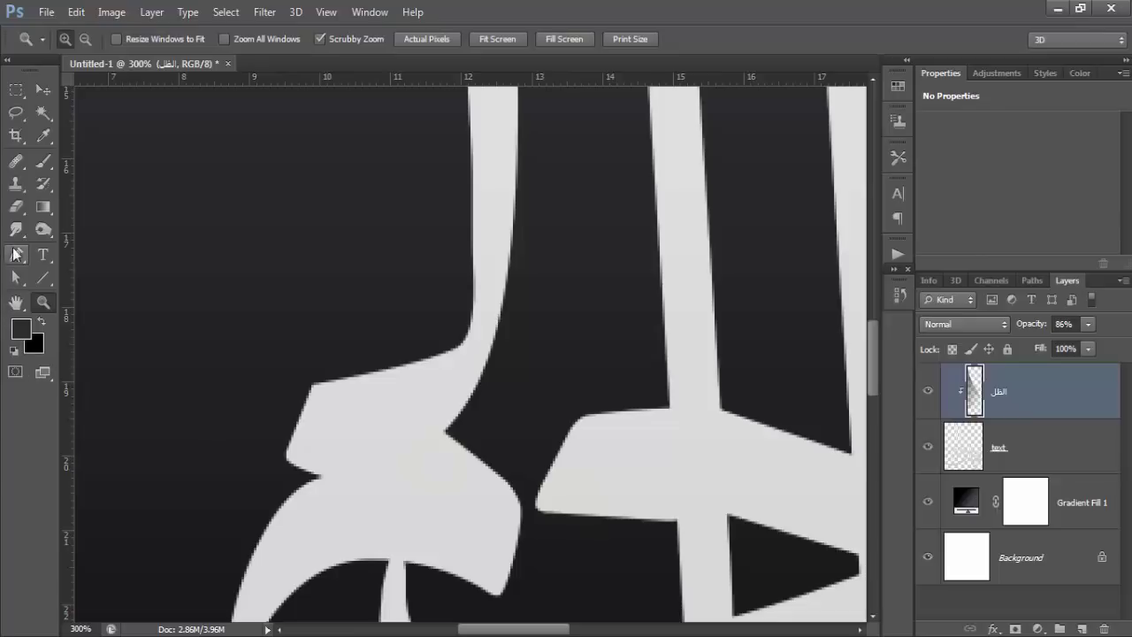
{"action": "left_click", "coordinate": [15, 254]}
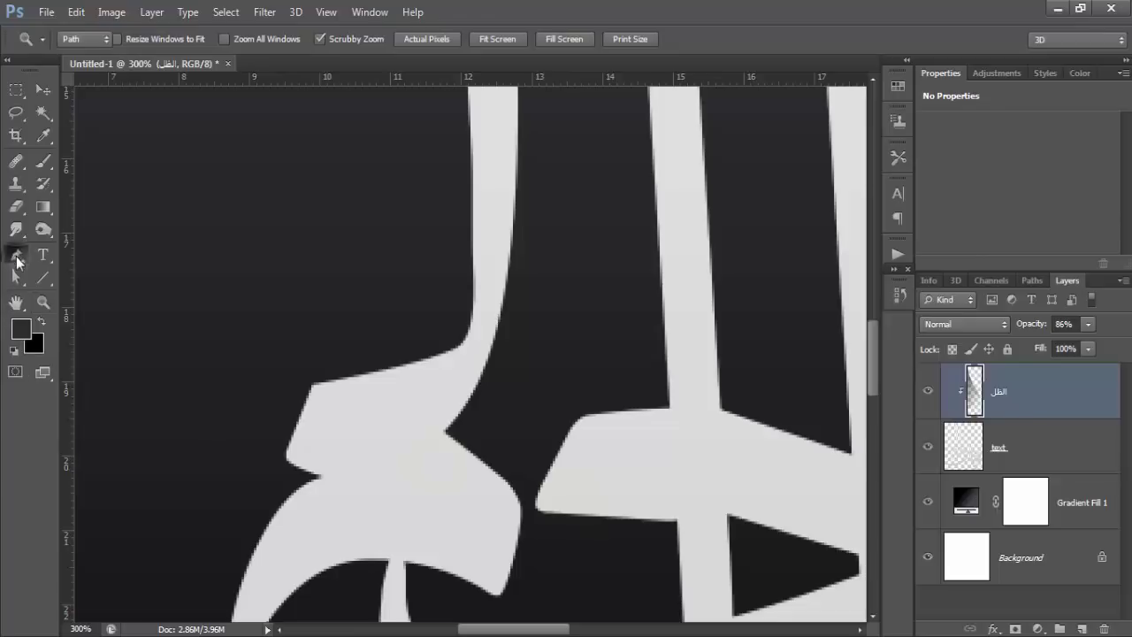
Step: Outline the left overlap where the tall stroke curls into the lower piece as a selection
{"action": "left_click", "coordinate": [479, 459]}
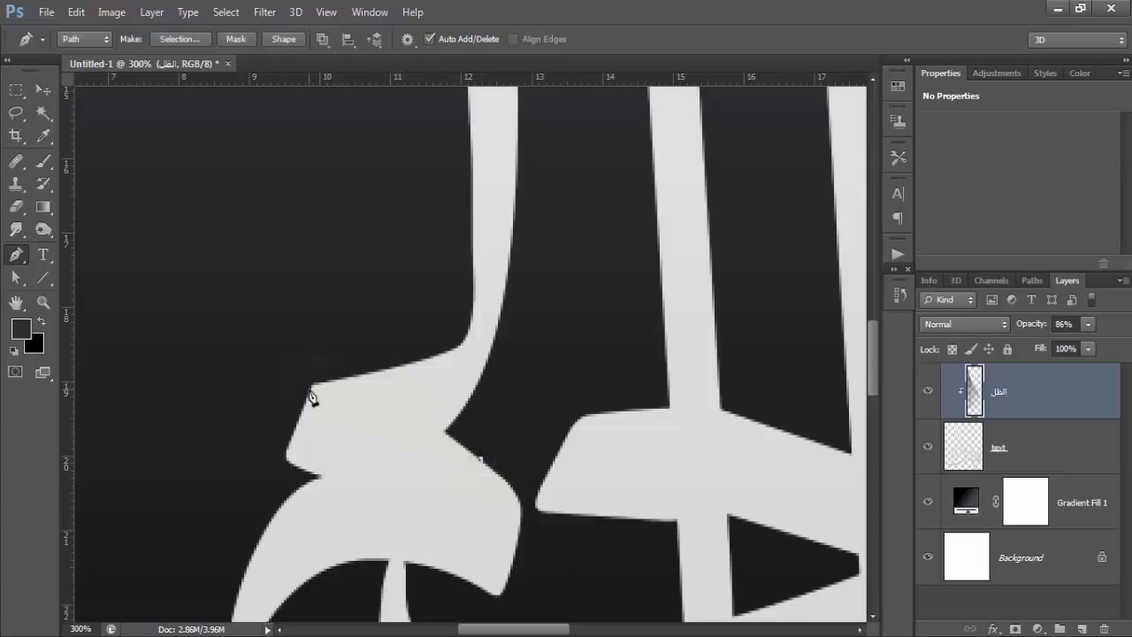
{"action": "mouse_move", "coordinate": [346, 396]}
{"action": "left_mouse_down"}
{"action": "mouse_move", "coordinate": [256, 378]}
{"action": "mouse_move", "coordinate": [273, 387]}
{"action": "left_mouse_up"}
{"action": "left_click", "coordinate": [364, 348]}
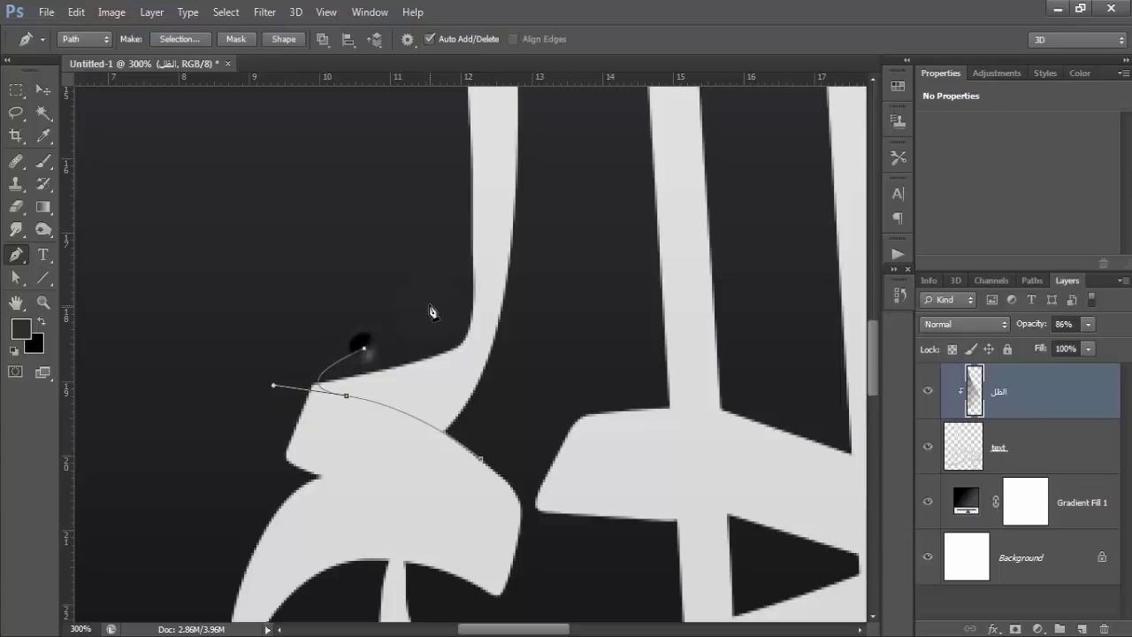
{"action": "left_click_drag", "start_coordinate": [411, 345], "coordinate": [480, 406]}
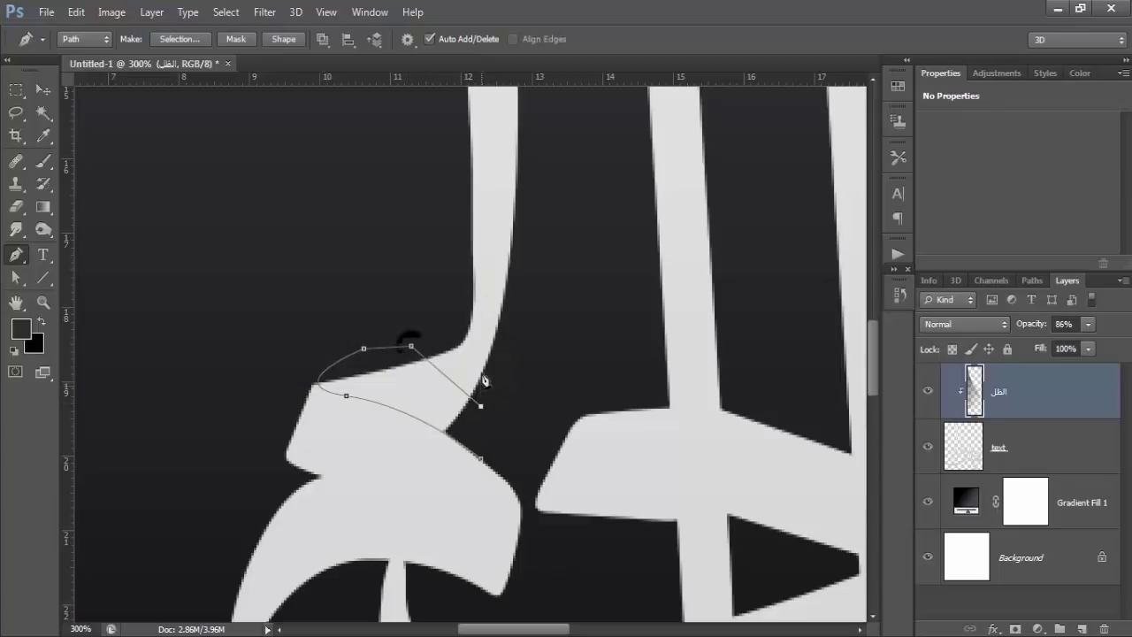
{"action": "left_click", "coordinate": [482, 460]}
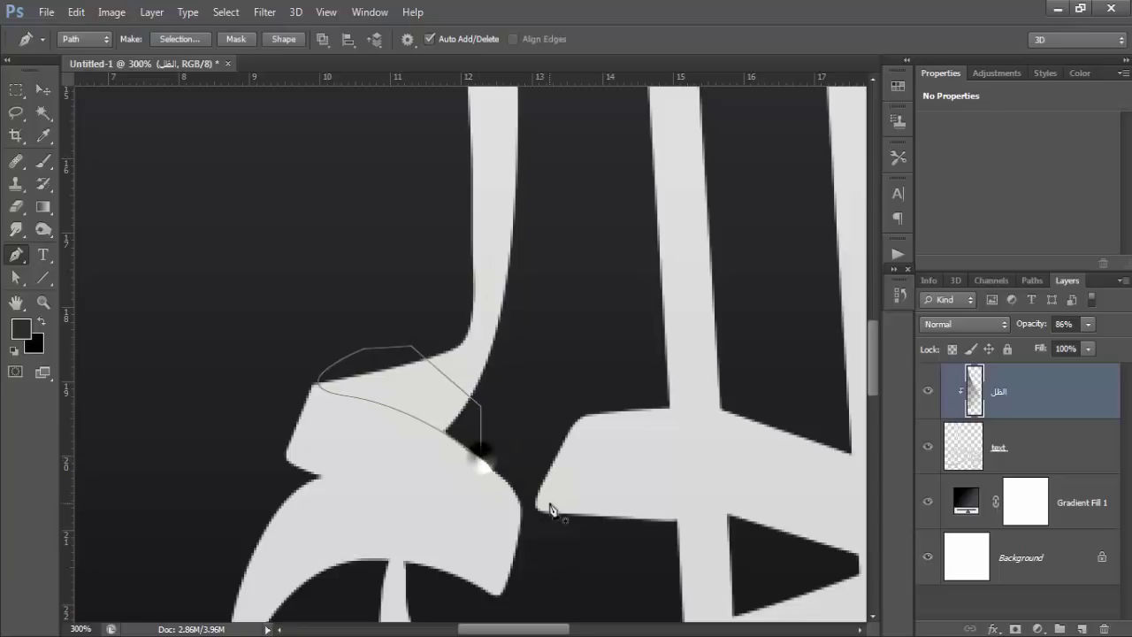
{"action": "key", "text": "ctrl+Return"}
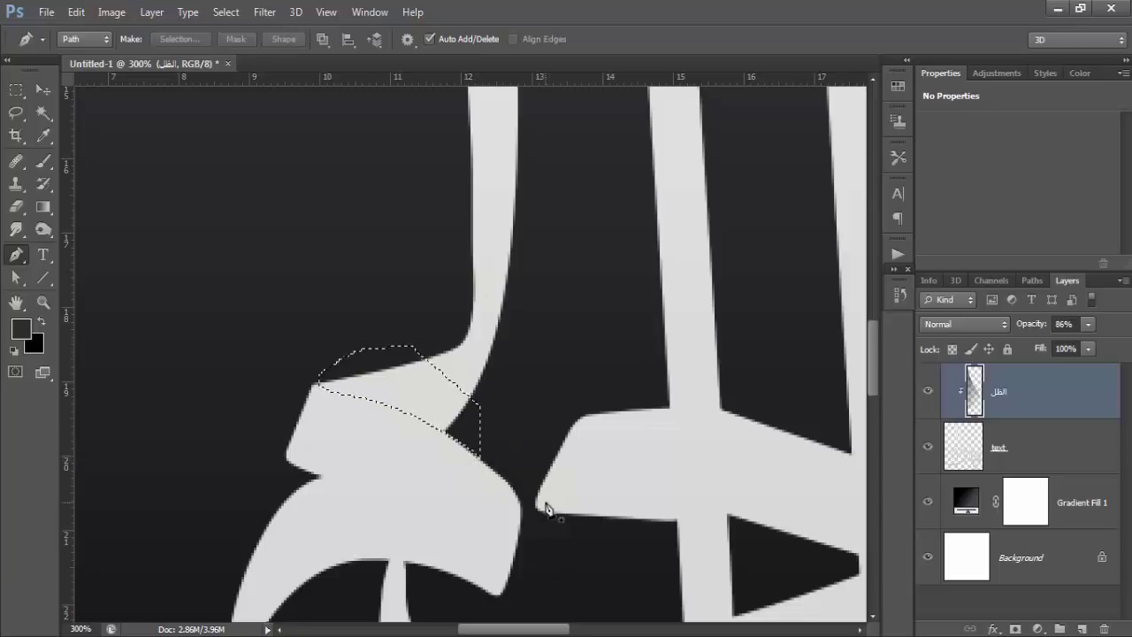
Step: Brush soft dark shading inside the selected joint with a smaller brush, then deselect
{"action": "left_click", "coordinate": [41, 164]}
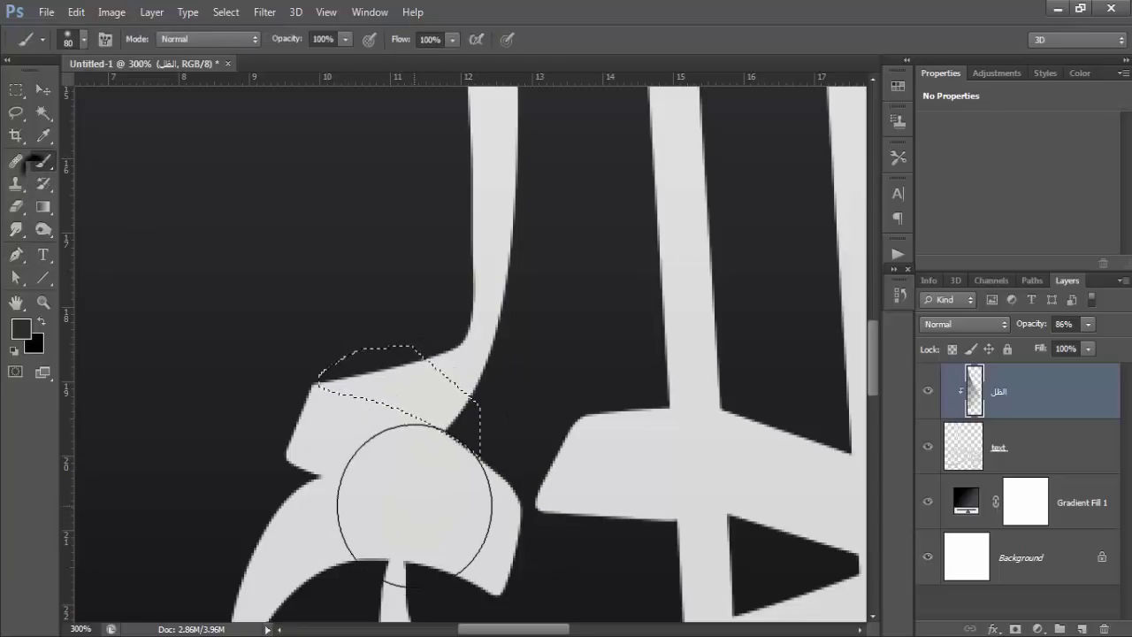
{"action": "key", "text": "bracketleft"}
{"action": "key", "text": "bracketleft"}
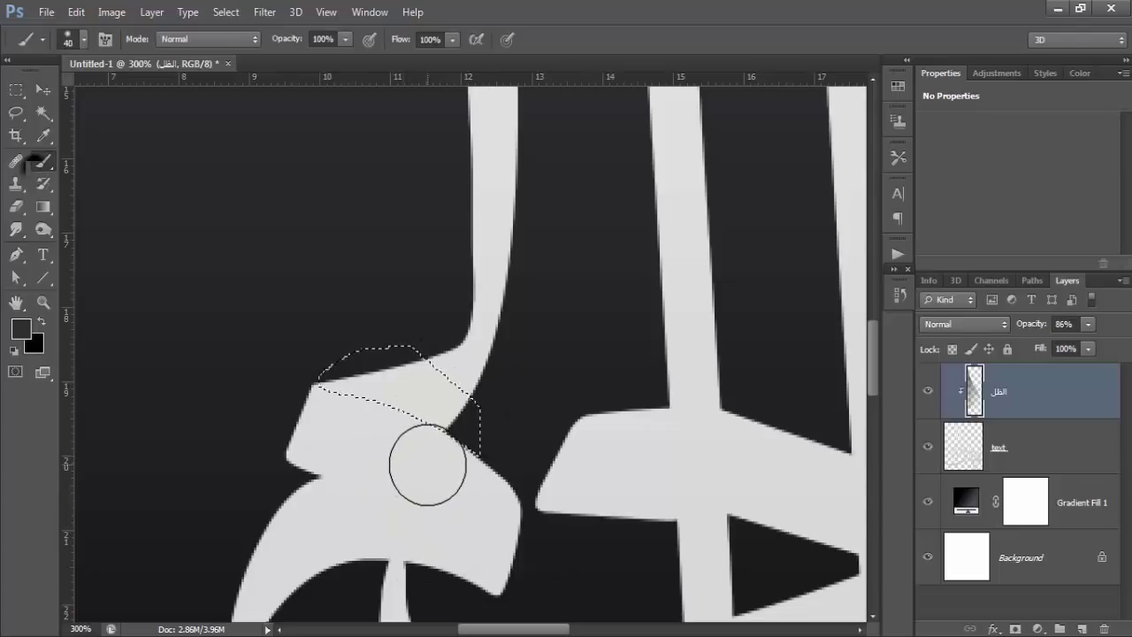
{"action": "left_click_drag", "start_coordinate": [416, 454], "coordinate": [374, 442]}
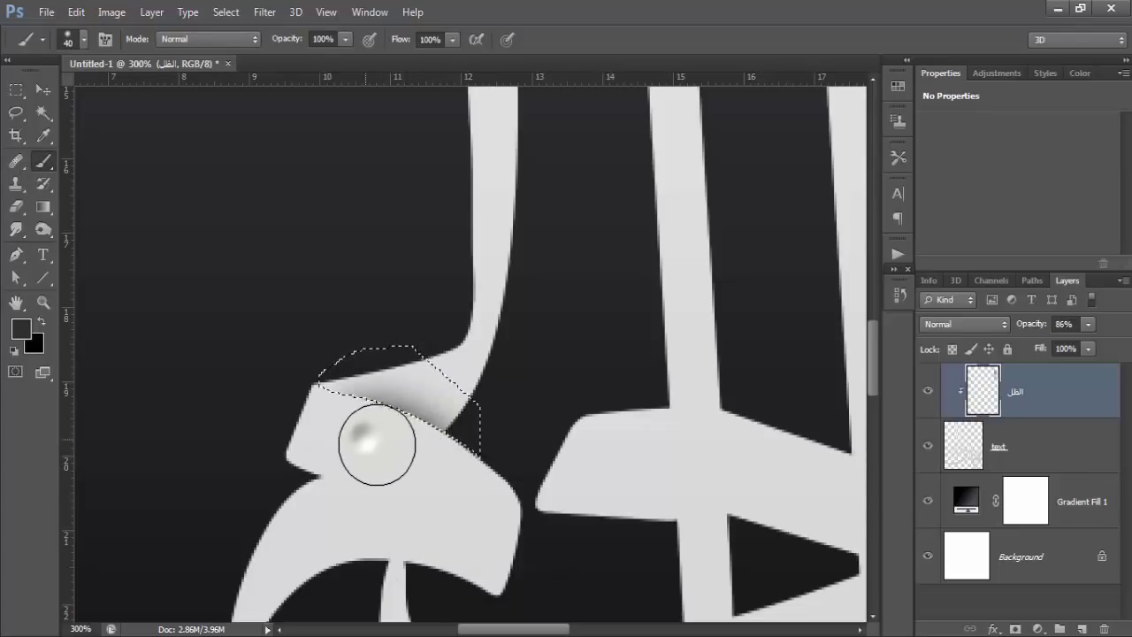
{"action": "mouse_move", "coordinate": [442, 480]}
{"action": "left_mouse_down"}
{"action": "mouse_move", "coordinate": [424, 462]}
{"action": "mouse_move", "coordinate": [343, 437]}
{"action": "left_mouse_up"}
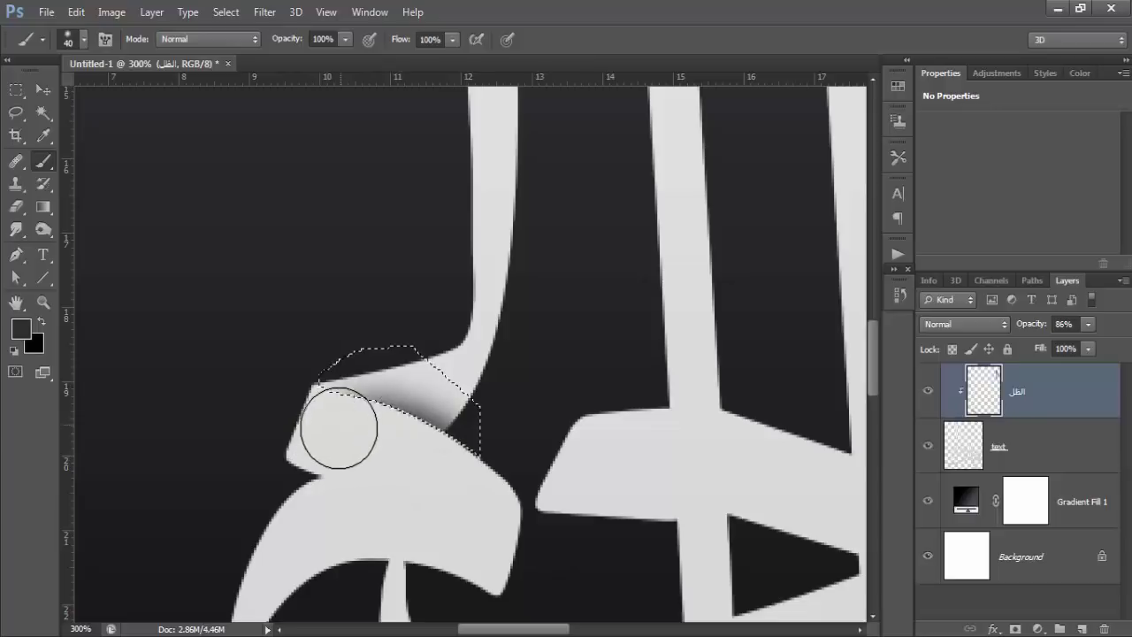
{"action": "left_click", "coordinate": [354, 433]}
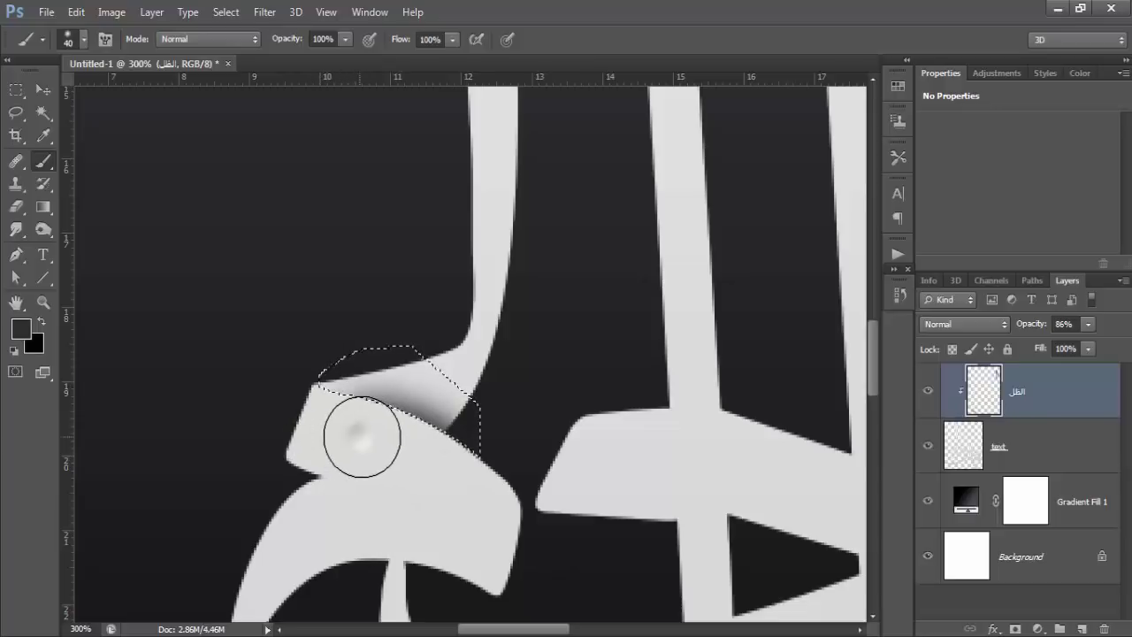
{"action": "mouse_move", "coordinate": [434, 467]}
{"action": "left_mouse_down"}
{"action": "mouse_move", "coordinate": [353, 445]}
{"action": "mouse_move", "coordinate": [374, 447]}
{"action": "mouse_move", "coordinate": [383, 467]}
{"action": "left_mouse_up"}
{"action": "key", "text": "ctrl+d"}
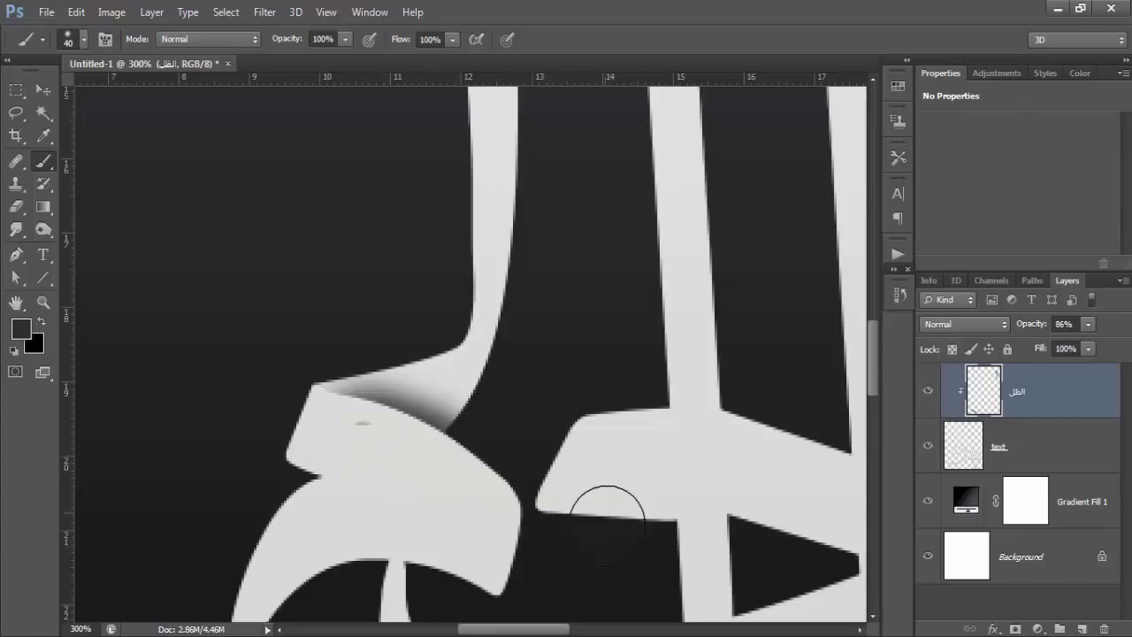
{"action": "scroll", "coordinate": [588, 496], "scroll_direction": "up", "scroll_amount": 2}
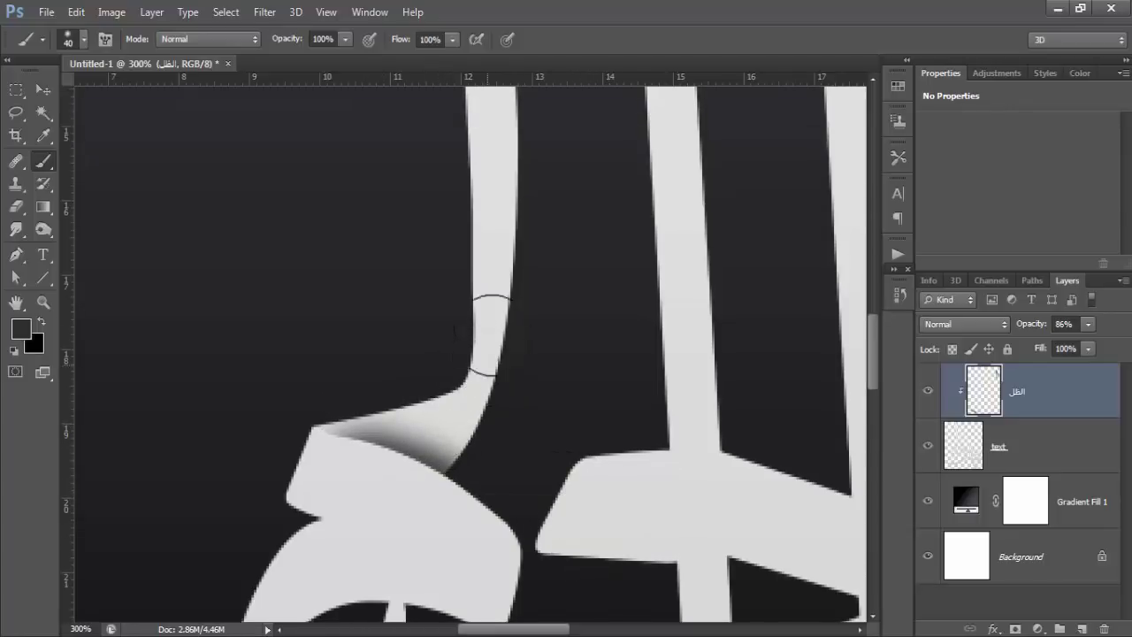
Step: Outline a closed path beside the stem above the joint and turn it into a selection
{"action": "left_click", "coordinate": [16, 254]}
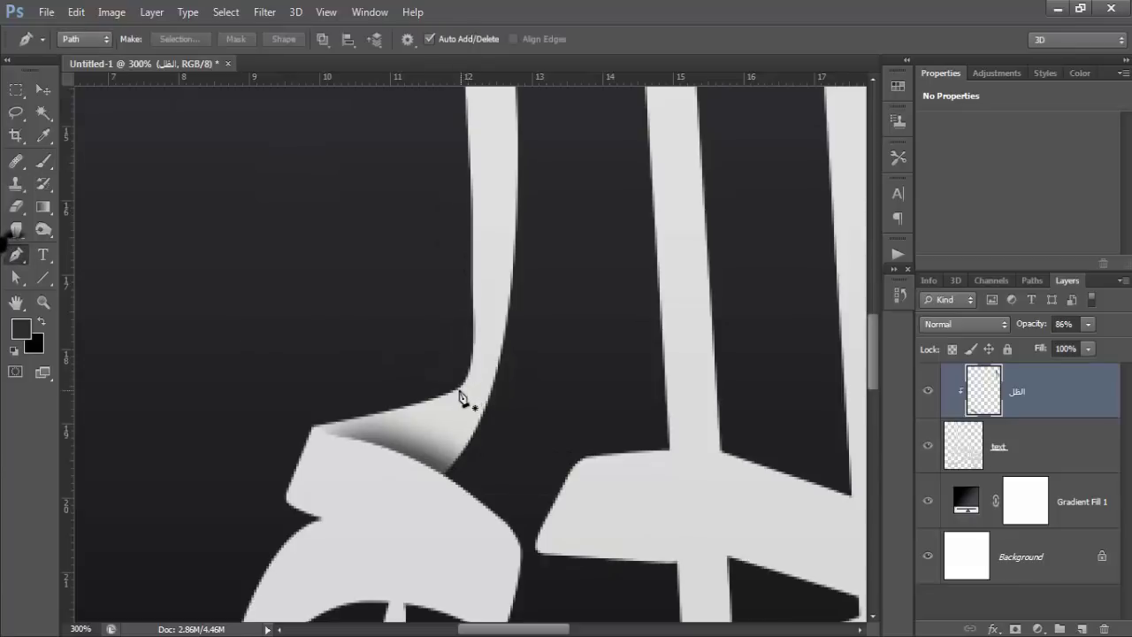
{"action": "left_click", "coordinate": [455, 391]}
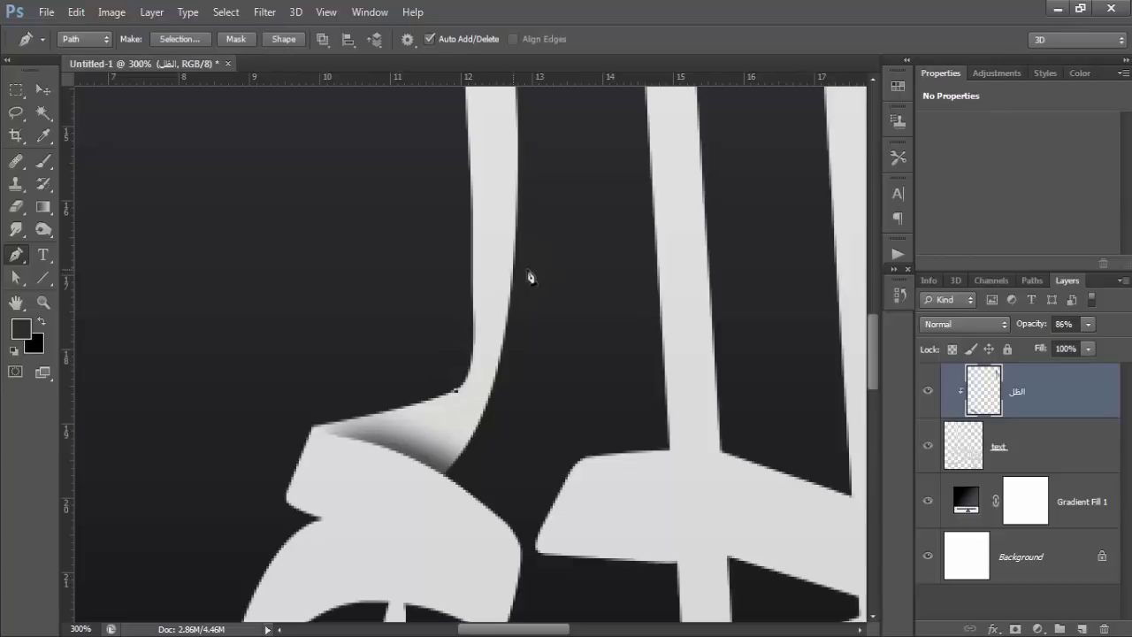
{"action": "left_click_drag", "start_coordinate": [529, 268], "coordinate": [535, 188]}
{"action": "key", "text": "ctrl+z"}
{"action": "left_click_drag", "start_coordinate": [503, 247], "coordinate": [497, 151]}
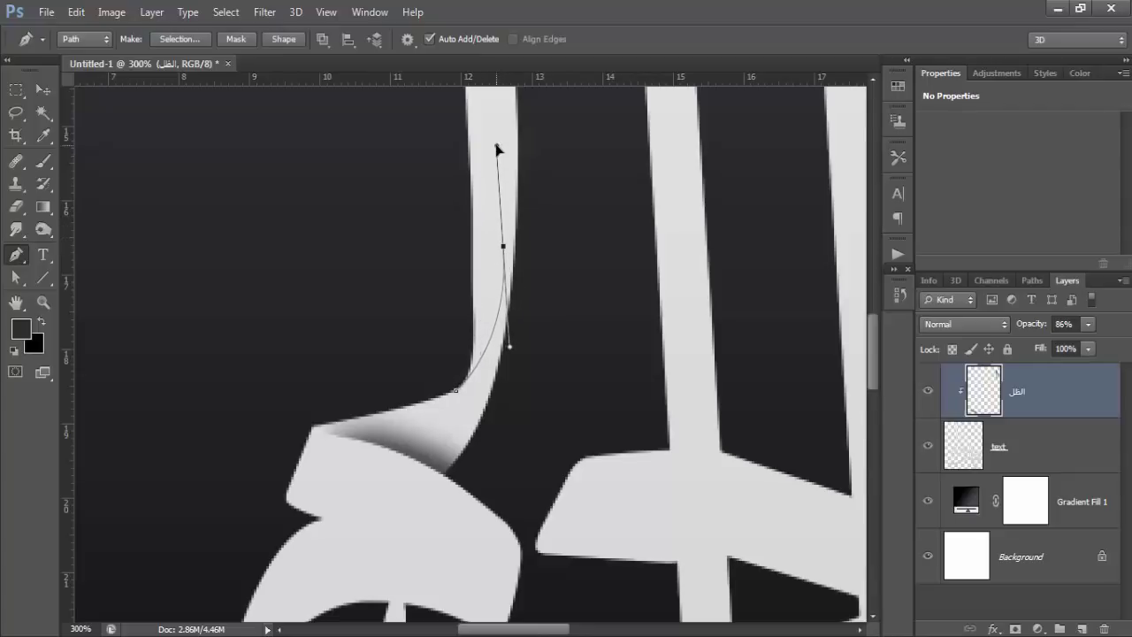
{"action": "left_click", "coordinate": [386, 240]}
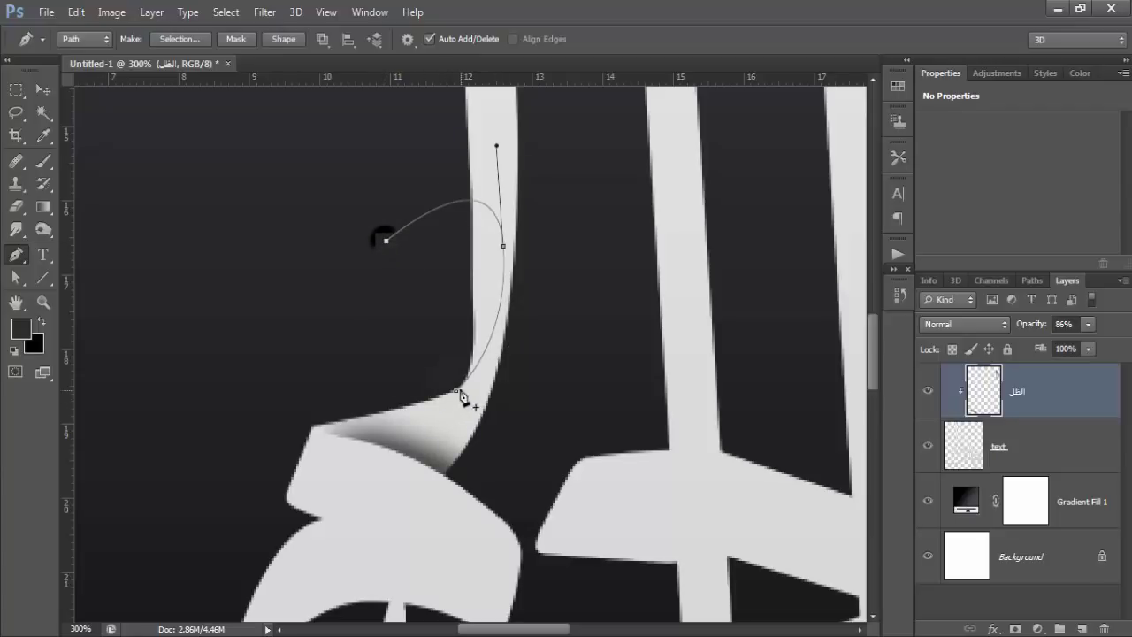
{"action": "left_click_drag", "start_coordinate": [467, 397], "coordinate": [457, 395]}
{"action": "key", "text": "ctrl+Return"}
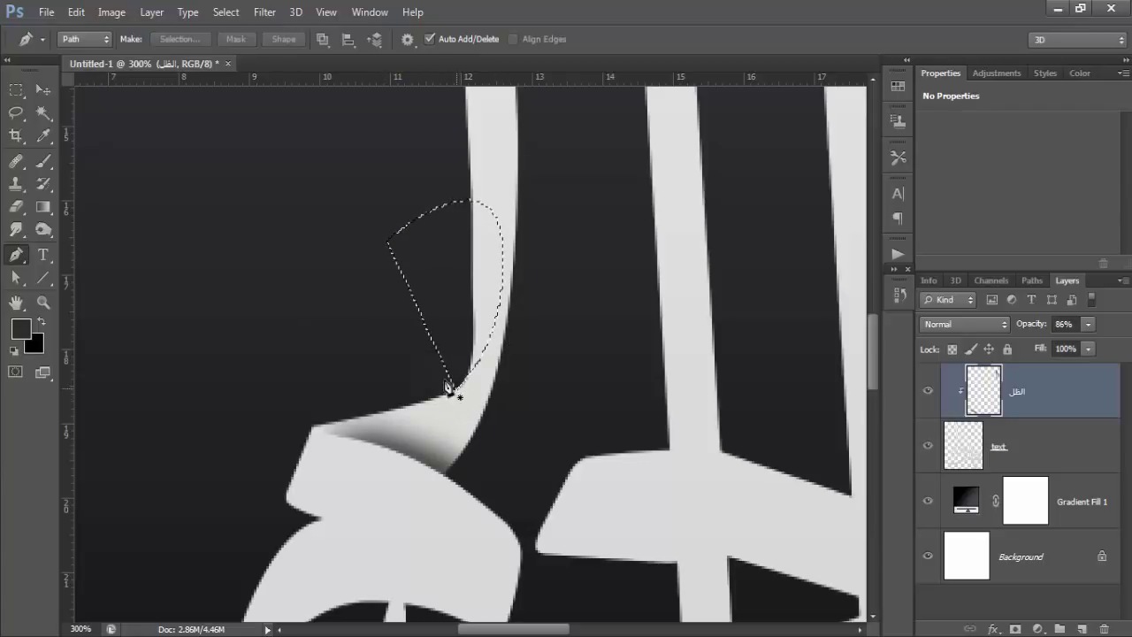
Step: Paint soft shadow up the stem, deselect, and zoom out to the whole calligraphy
{"action": "left_click", "coordinate": [43, 162]}
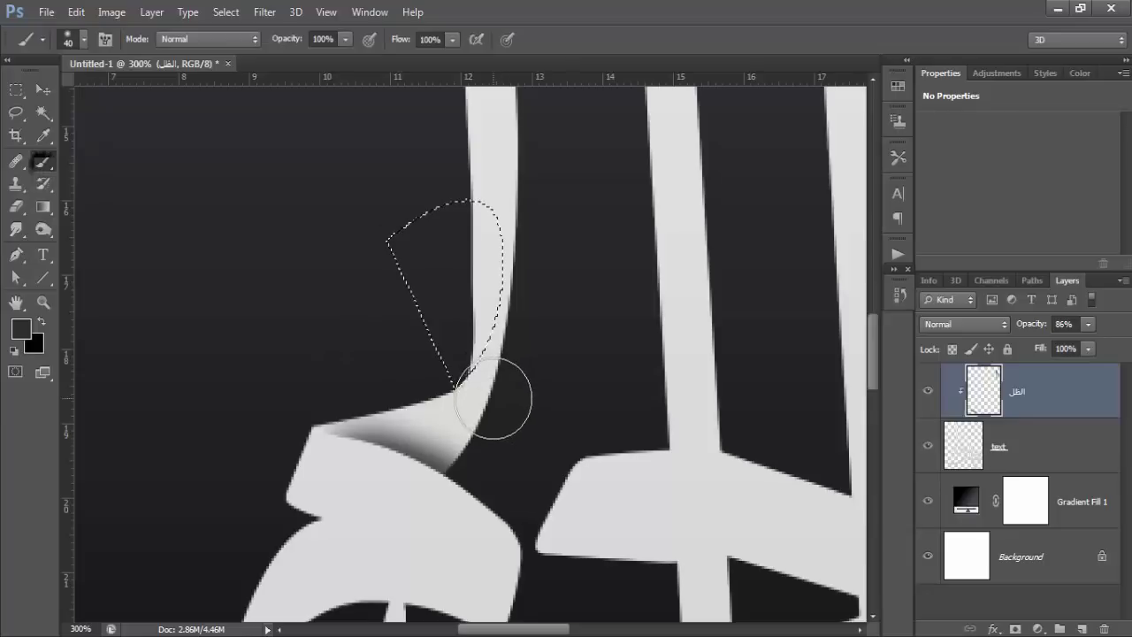
{"action": "left_click_drag", "start_coordinate": [538, 324], "coordinate": [543, 283]}
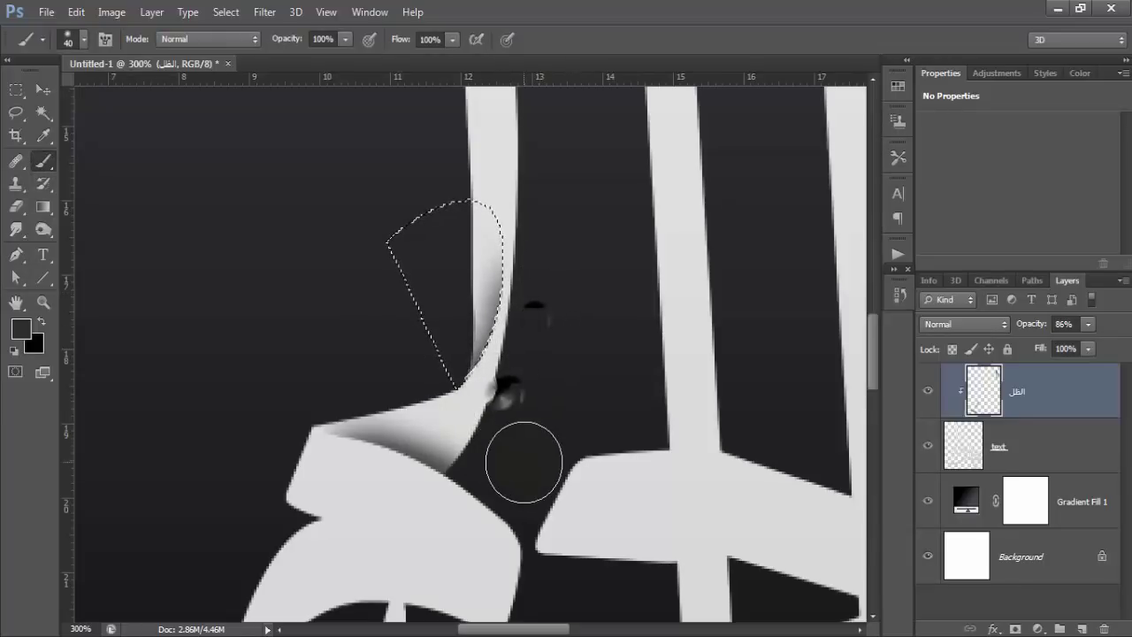
{"action": "key", "text": "ctrl+d"}
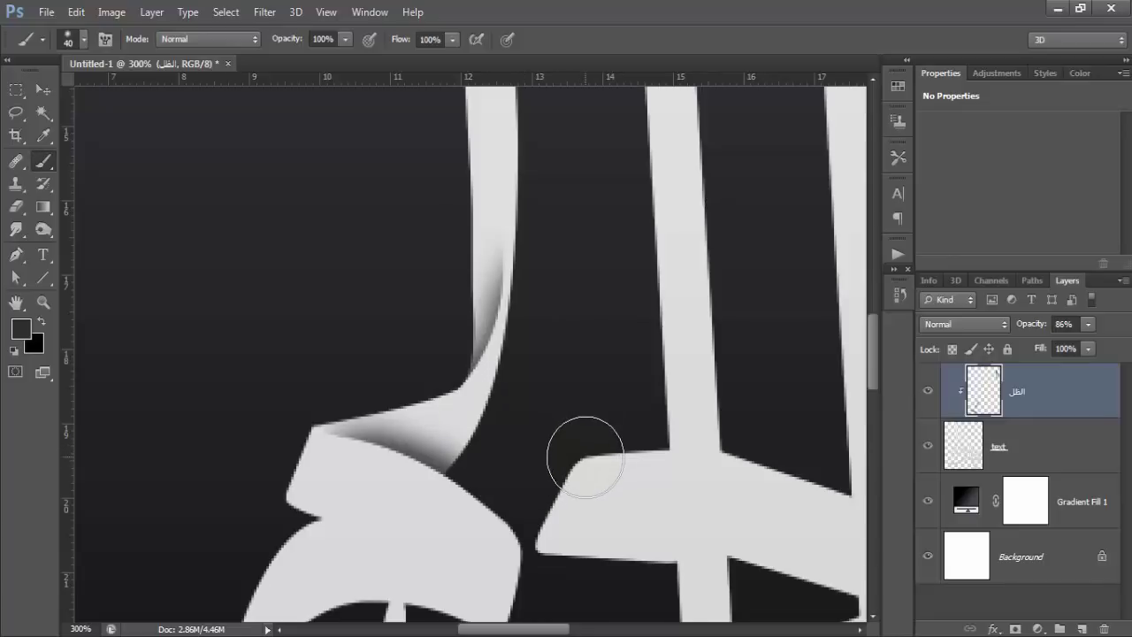
{"action": "scroll", "coordinate": [601, 477], "scroll_direction": "up", "scroll_amount": 3}
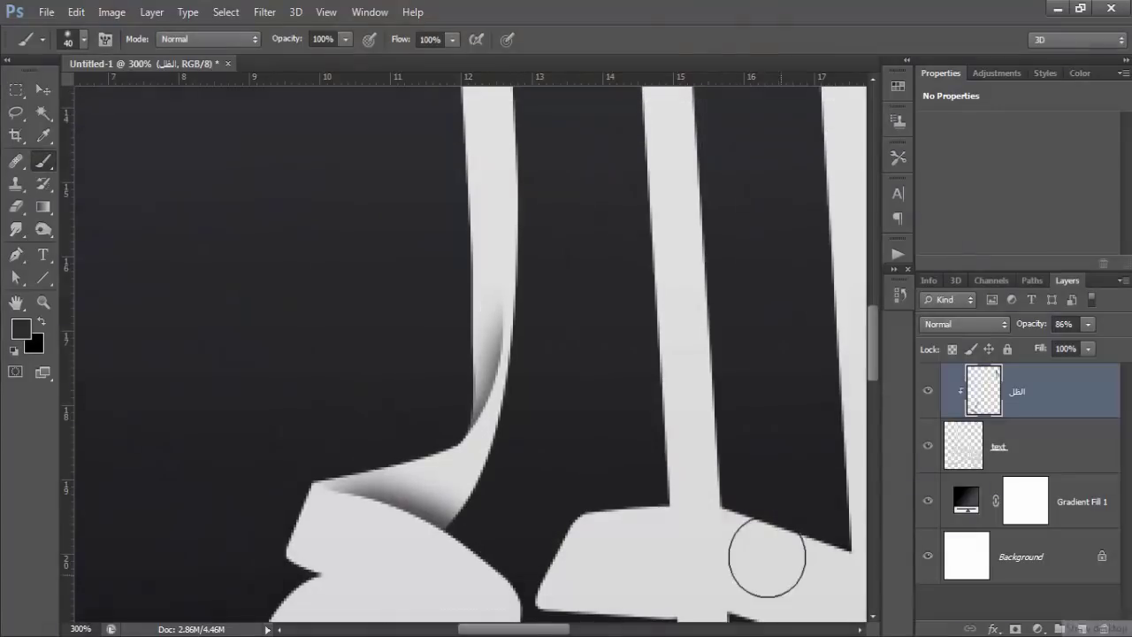
{"action": "key", "text": "ctrl+minus"}
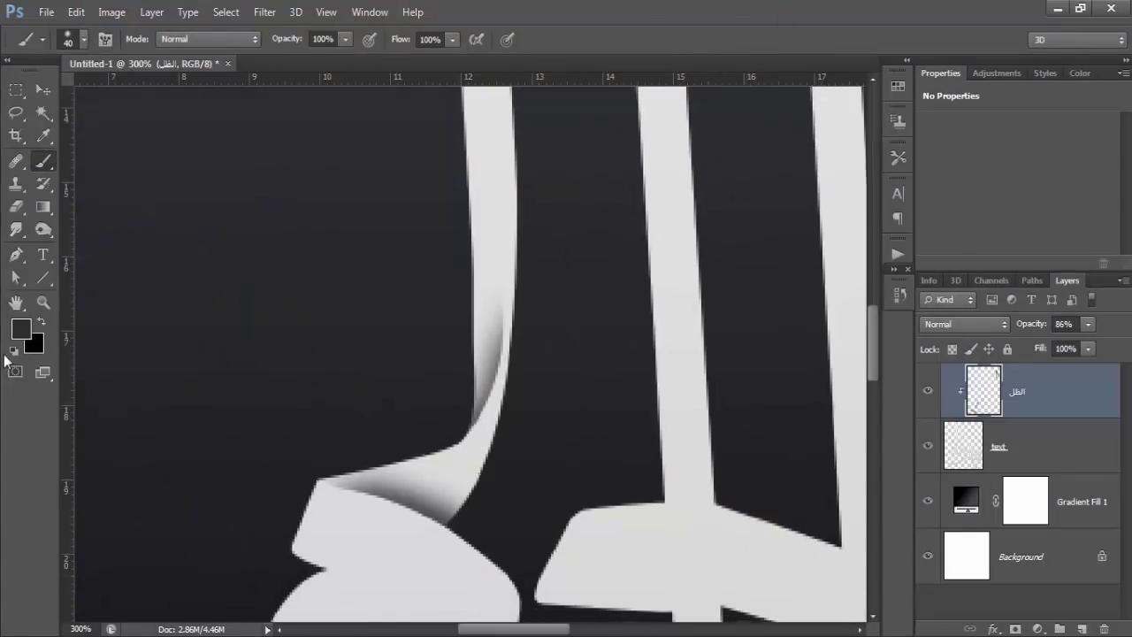
{"action": "key", "text": "ctrl+minus"}
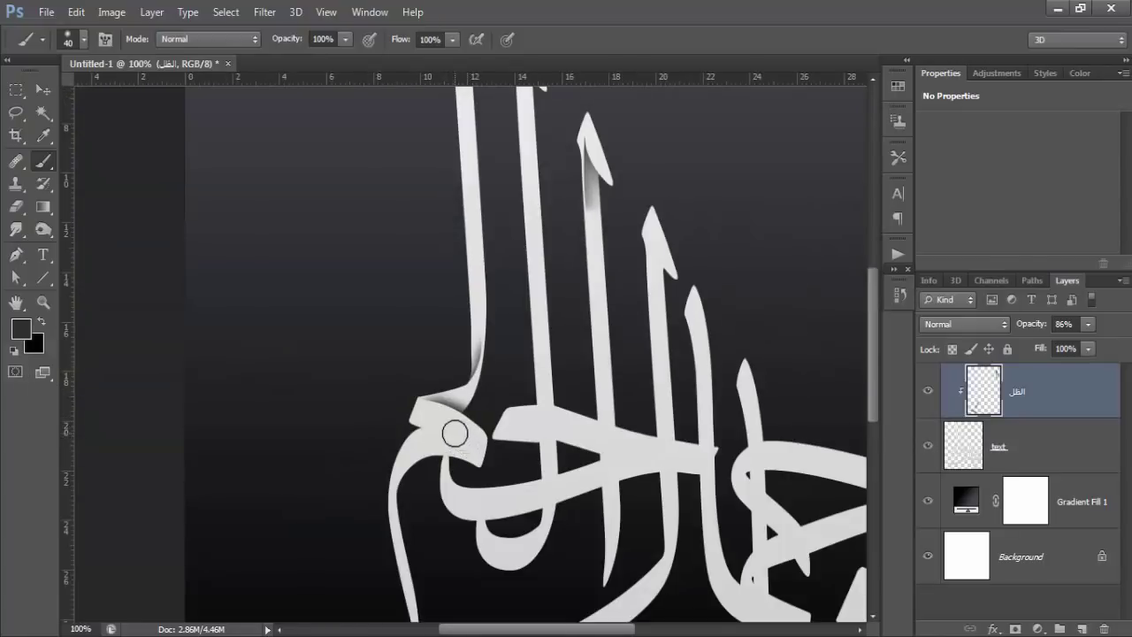
Step: Brush a shadow along the letter joint and clean a stray mark with a 30 px soft eraser
{"action": "mouse_move", "coordinate": [423, 405]}
{"action": "left_mouse_down"}
{"action": "mouse_move", "coordinate": [444, 404]}
{"action": "mouse_move", "coordinate": [478, 369]}
{"action": "mouse_move", "coordinate": [486, 317]}
{"action": "left_mouse_up"}
{"action": "left_click", "coordinate": [16, 206]}
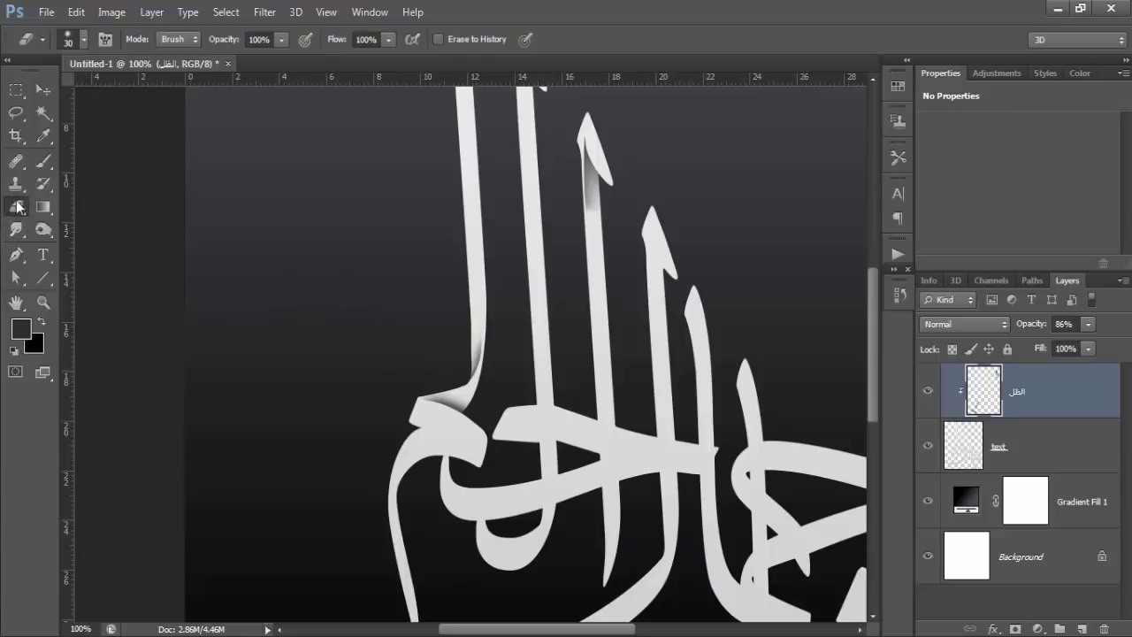
{"action": "left_click", "coordinate": [82, 40]}
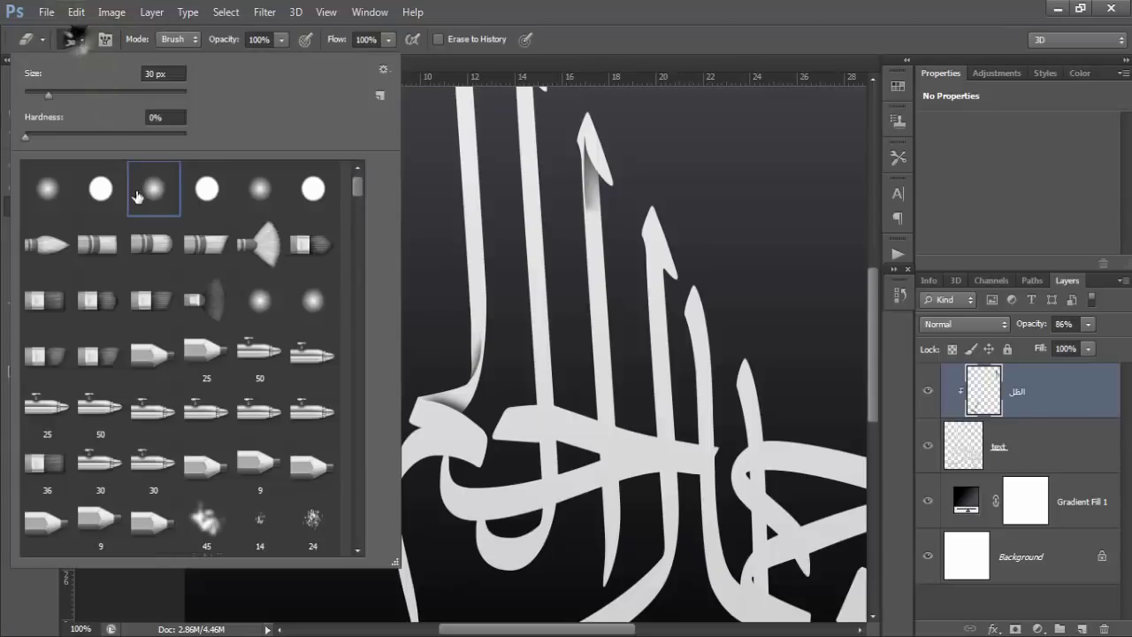
{"action": "left_click", "coordinate": [624, 7]}
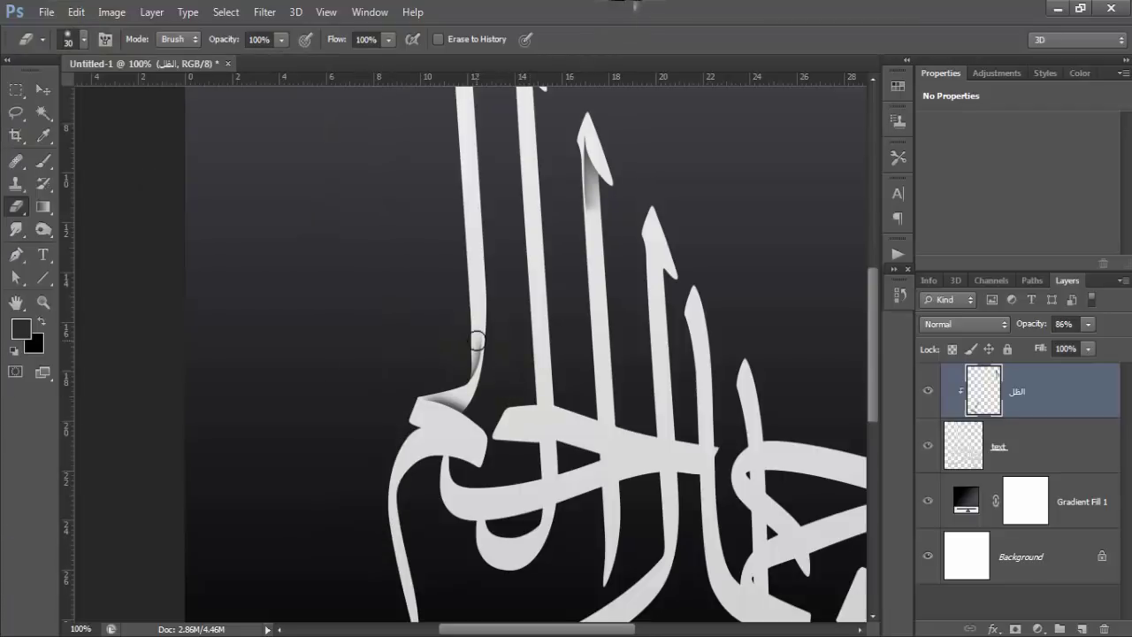
{"action": "left_click", "coordinate": [476, 329]}
Step: Zoom in on the next letter overlap with the Zoom tool
{"action": "scroll", "coordinate": [339, 475], "scroll_direction": "down", "scroll_amount": 2}
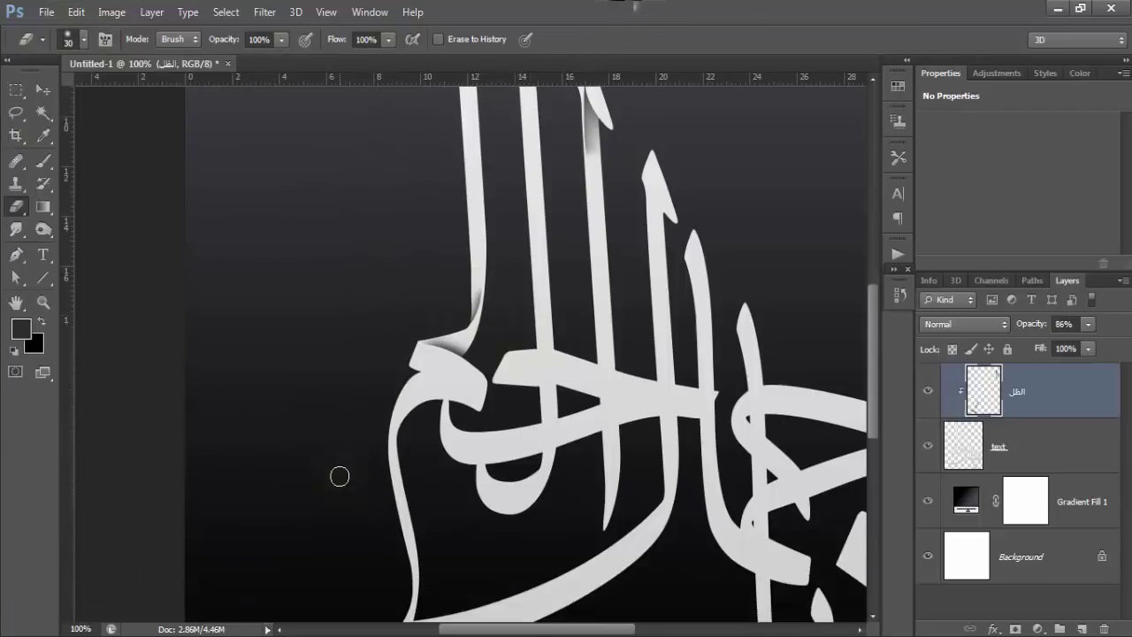
{"action": "scroll", "coordinate": [262, 471], "scroll_direction": "down", "scroll_amount": 2}
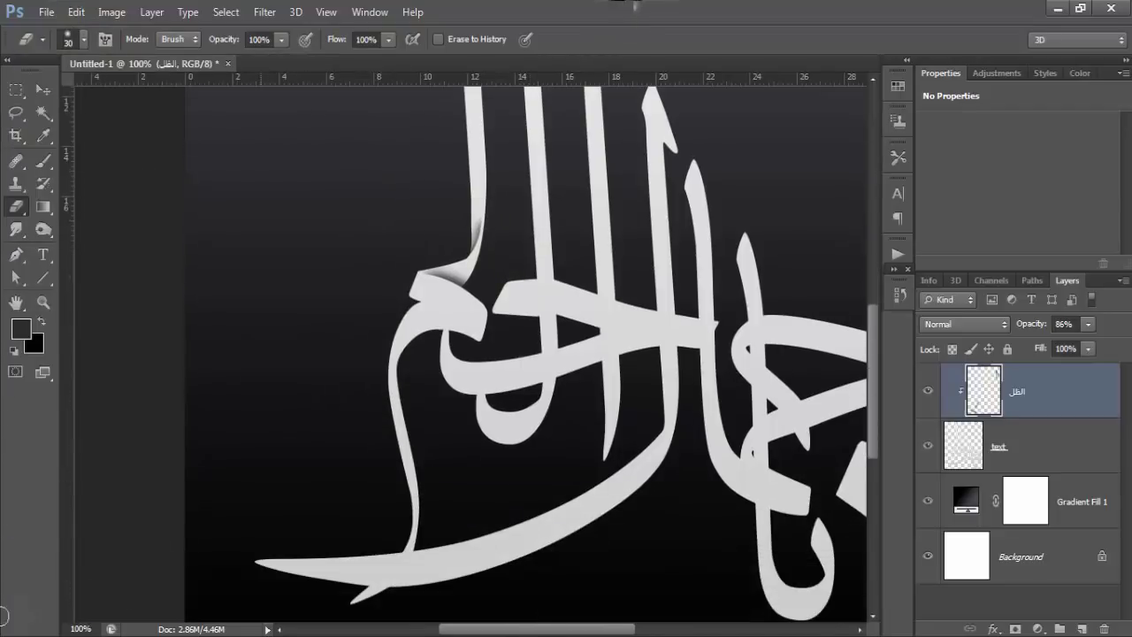
{"action": "left_click", "coordinate": [42, 301]}
{"action": "left_click", "coordinate": [457, 316]}
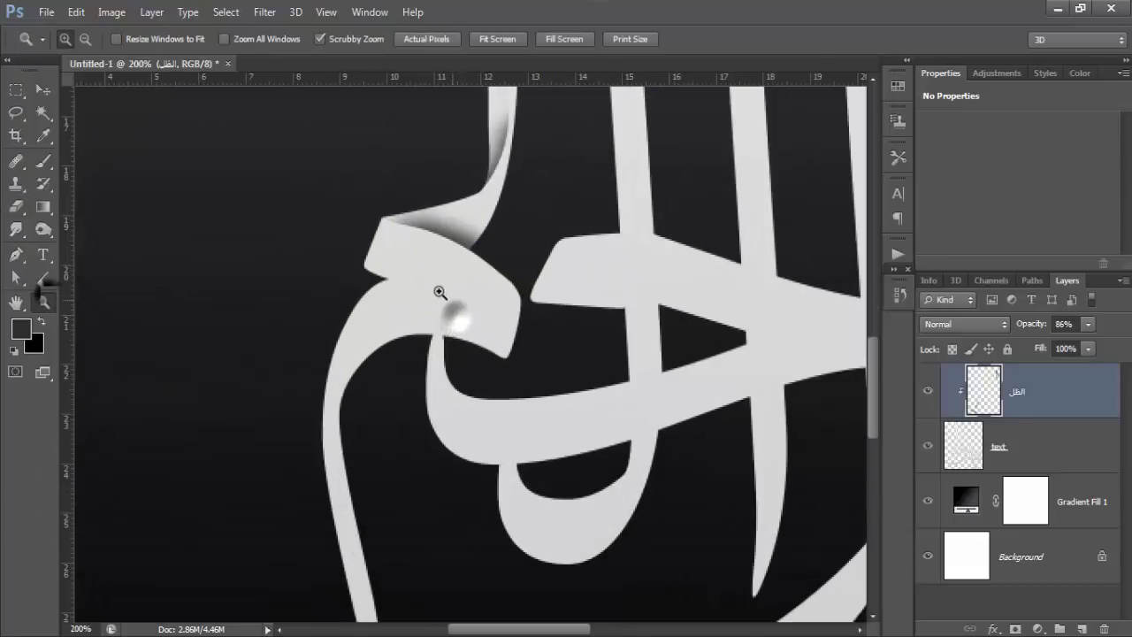
{"action": "left_click", "coordinate": [439, 293]}
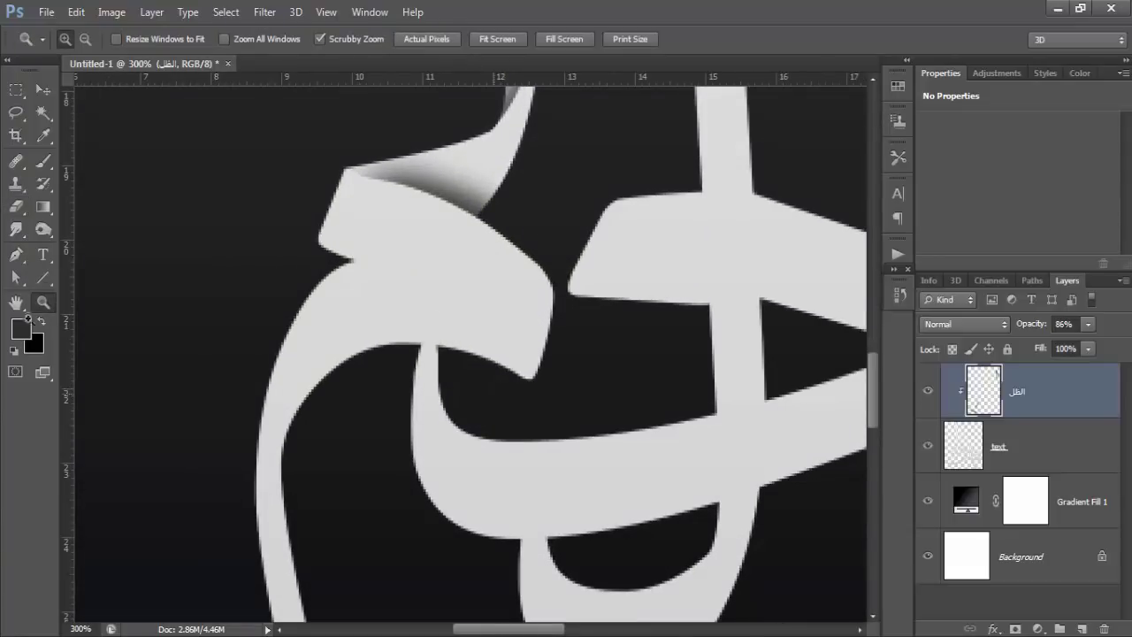
Step: Draw a closed Pen path under the upper letter piece where the sweeping stroke passes beneath
{"action": "left_click", "coordinate": [16, 255]}
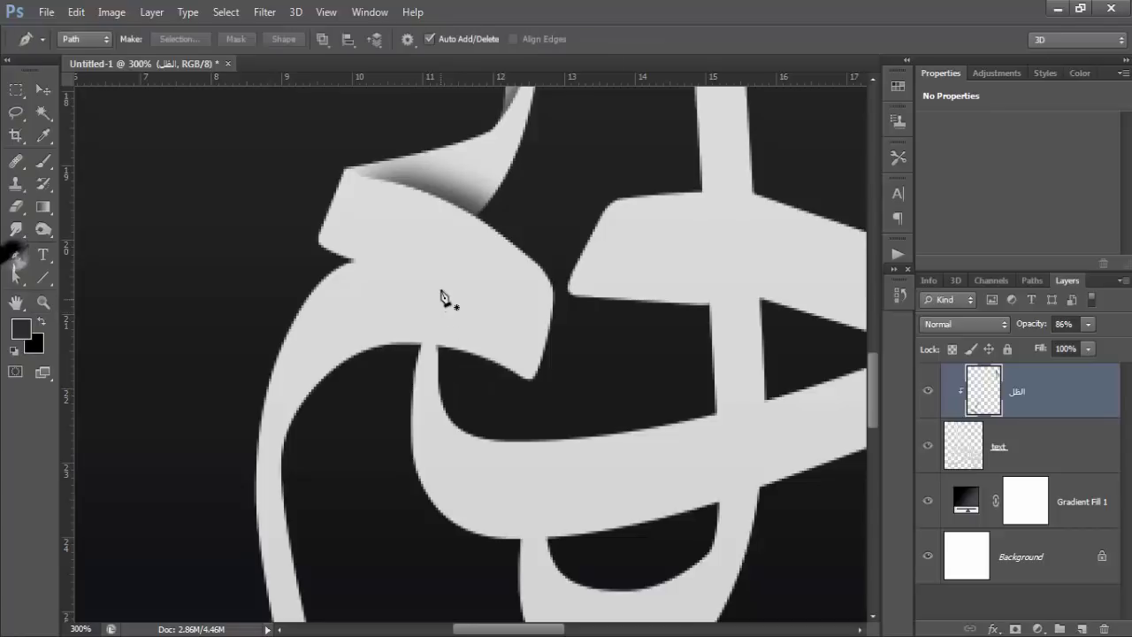
{"action": "left_click", "coordinate": [344, 255]}
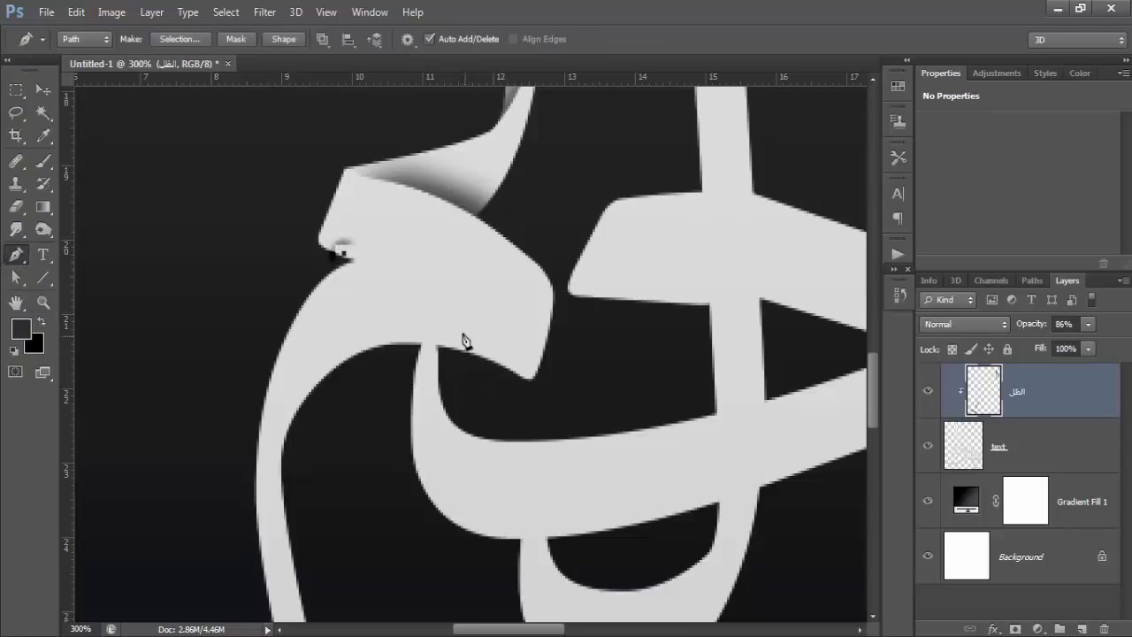
{"action": "left_click_drag", "start_coordinate": [460, 329], "coordinate": [491, 389]}
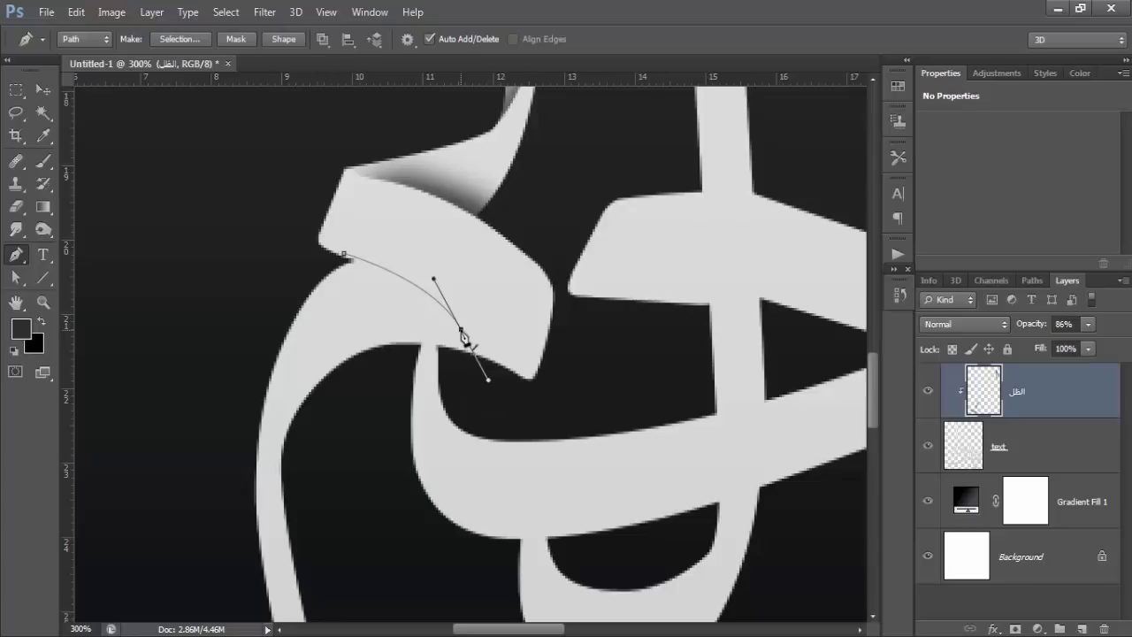
{"action": "left_click_drag", "start_coordinate": [329, 341], "coordinate": [285, 378]}
{"action": "left_click_drag", "start_coordinate": [187, 391], "coordinate": [244, 279]}
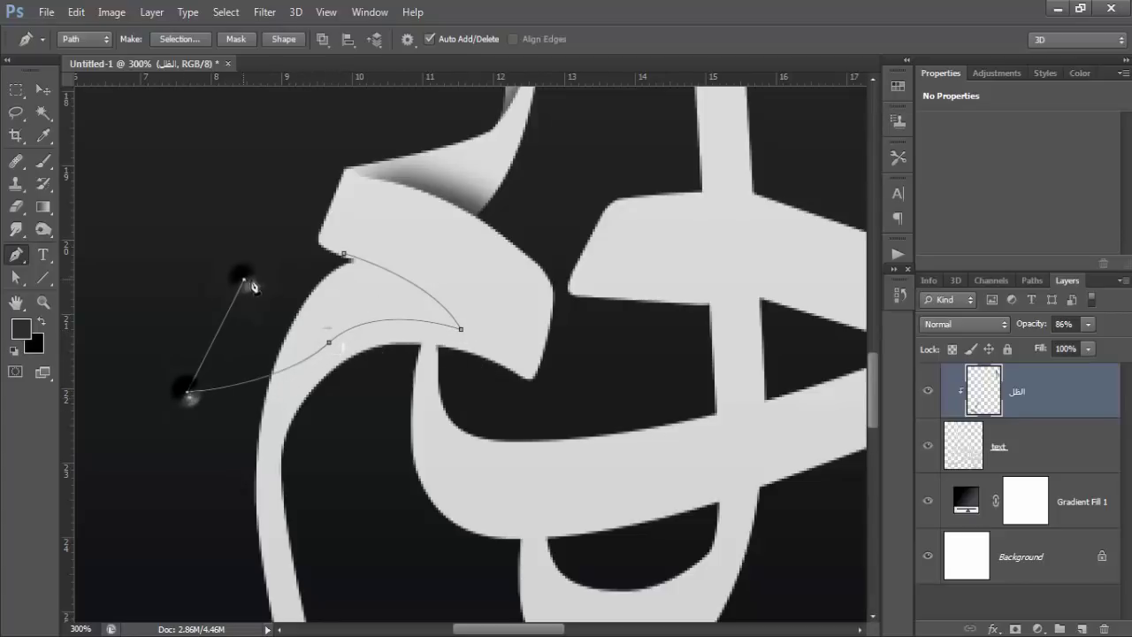
{"action": "left_click", "coordinate": [345, 258]}
Step: Zoom to 500%, nudge the corner anchor to fit the overlap, and convert the path to a selection
{"action": "left_click", "coordinate": [43, 301]}
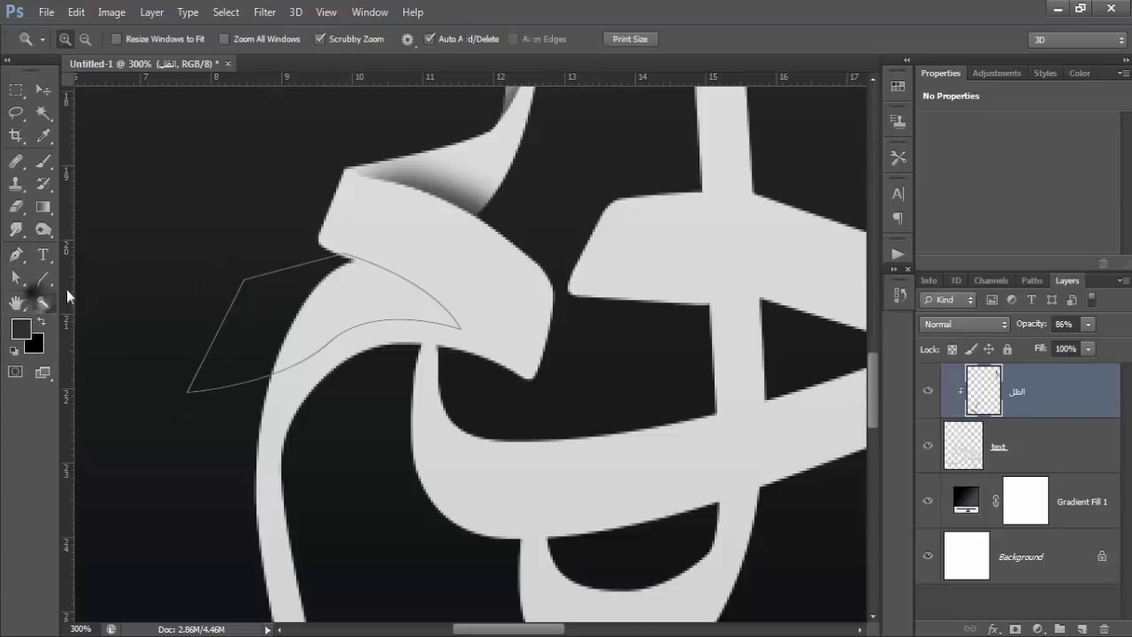
{"action": "left_click", "coordinate": [399, 257]}
{"action": "left_click", "coordinate": [364, 274]}
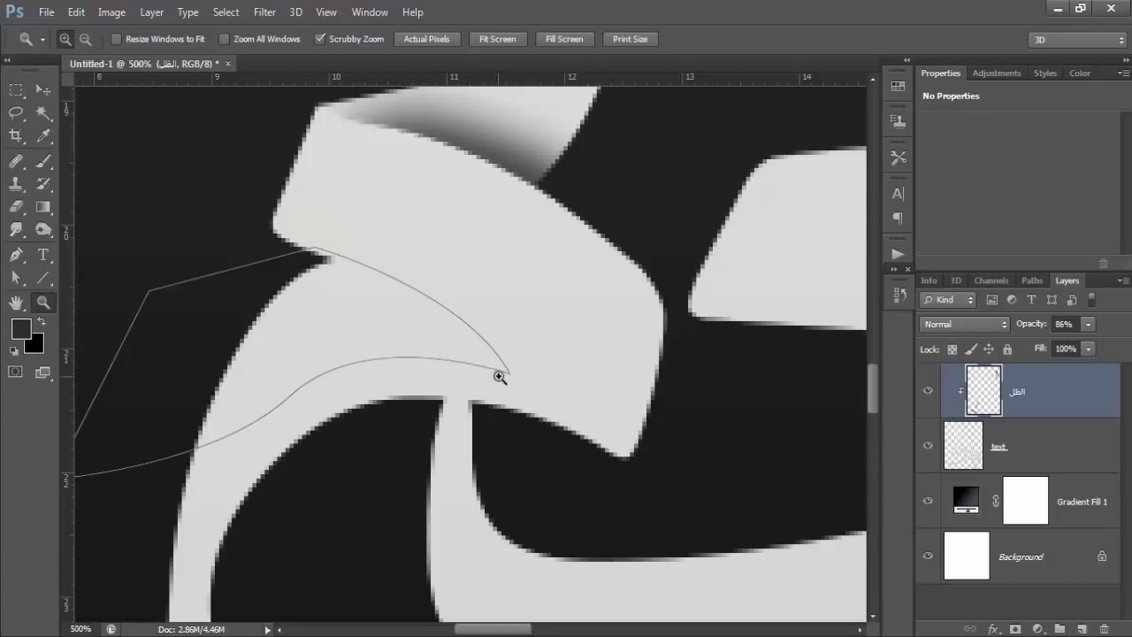
{"action": "left_click", "coordinate": [17, 278]}
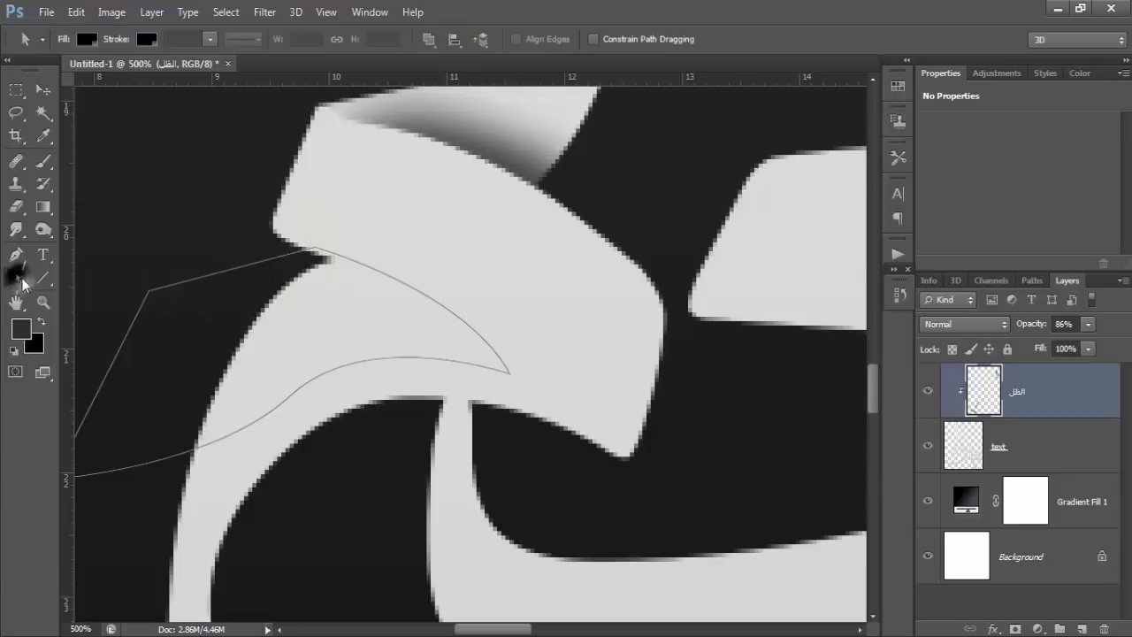
{"action": "left_click", "coordinate": [316, 252]}
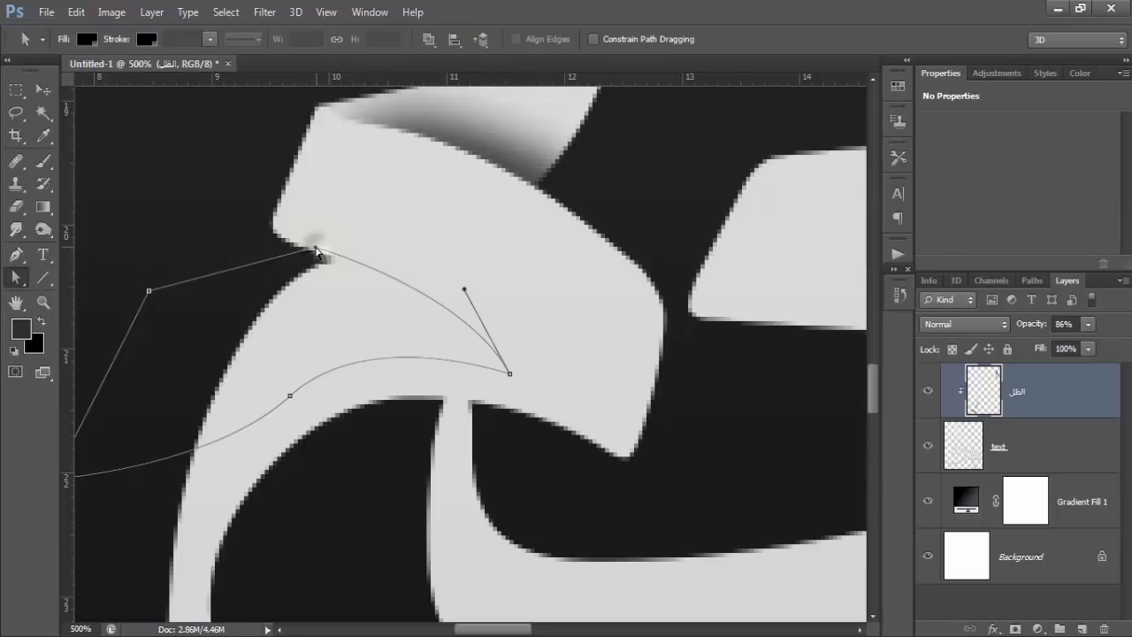
{"action": "left_click_drag", "start_coordinate": [317, 252], "coordinate": [318, 257]}
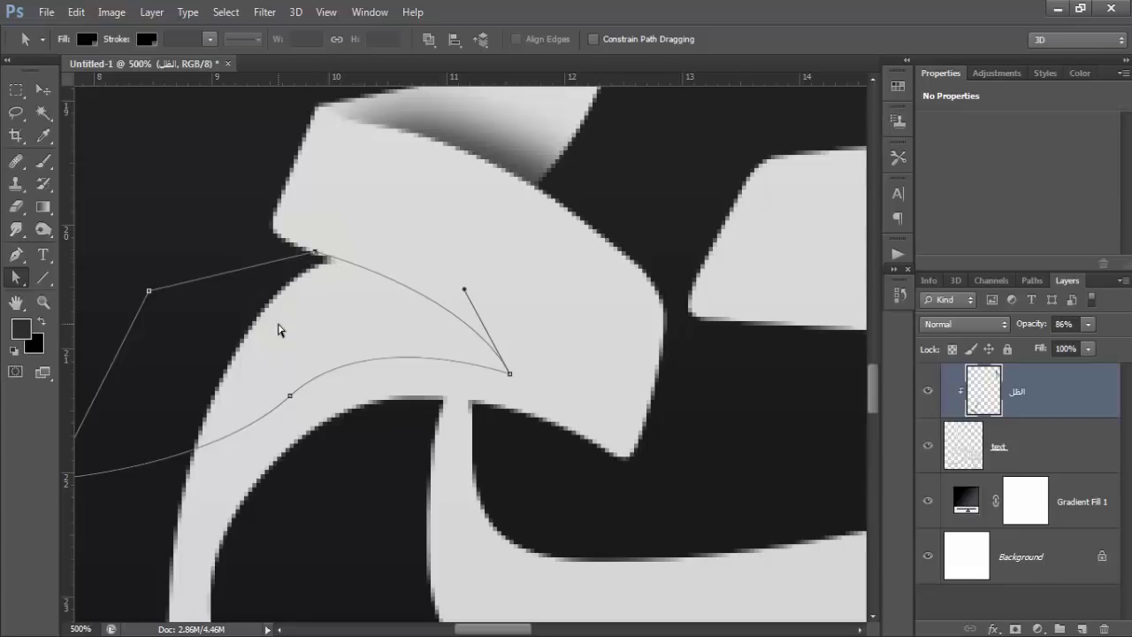
{"action": "key", "text": "ctrl+Return"}
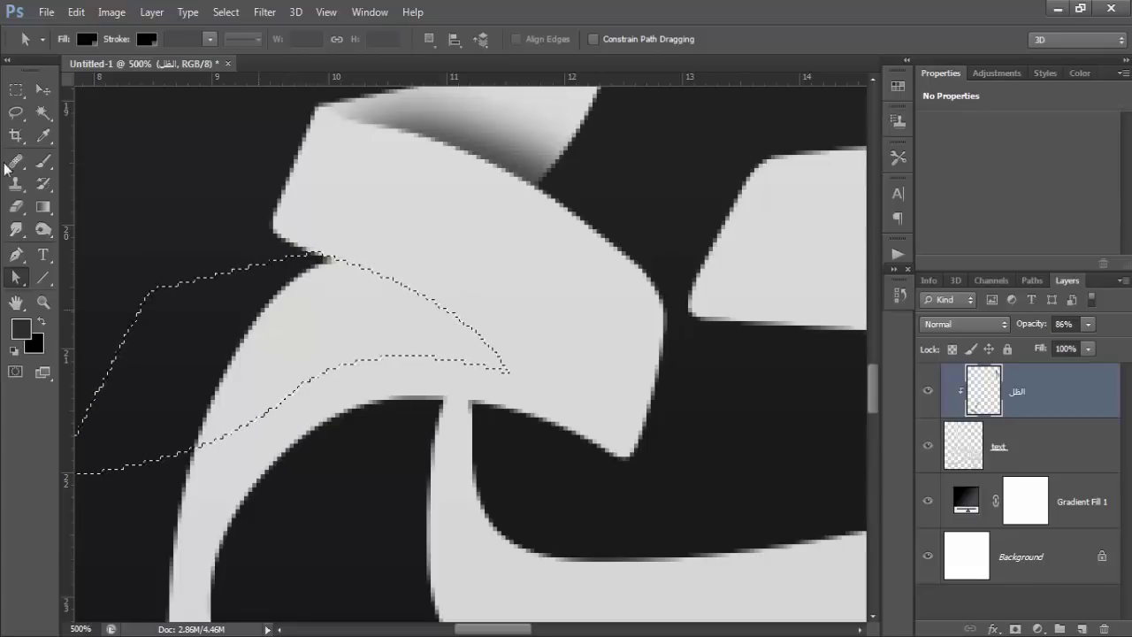
Step: Brush more dark shading under the upper letter piece, deselect, and zoom back out to 100%
{"action": "left_click", "coordinate": [49, 168]}
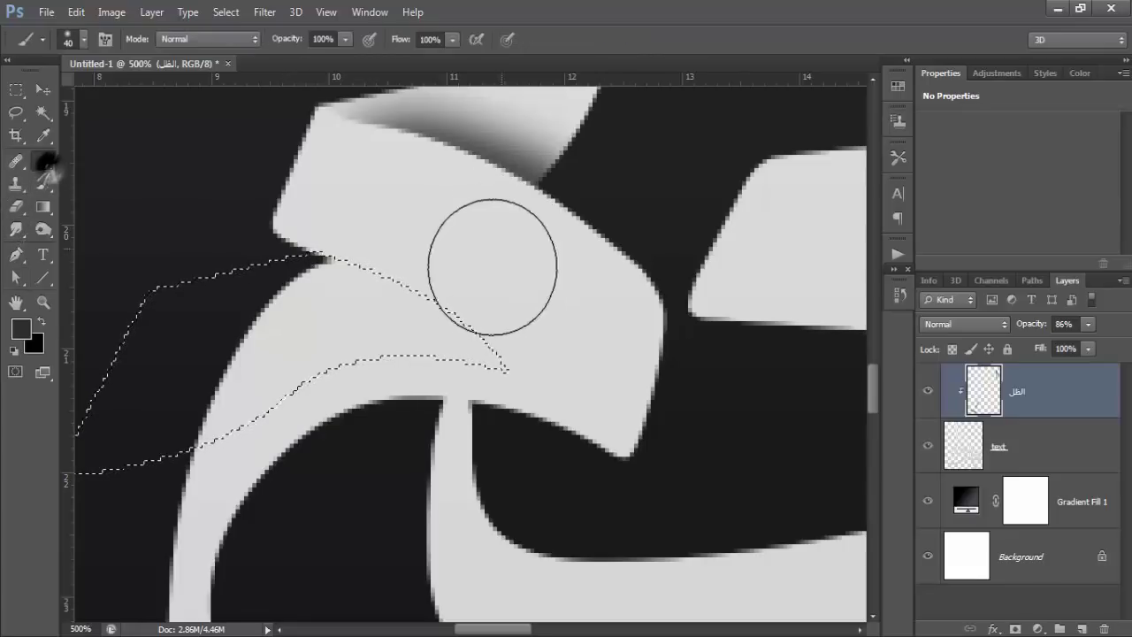
{"action": "mouse_move", "coordinate": [480, 257]}
{"action": "left_mouse_down"}
{"action": "mouse_move", "coordinate": [525, 295]}
{"action": "mouse_move", "coordinate": [382, 196]}
{"action": "left_mouse_up"}
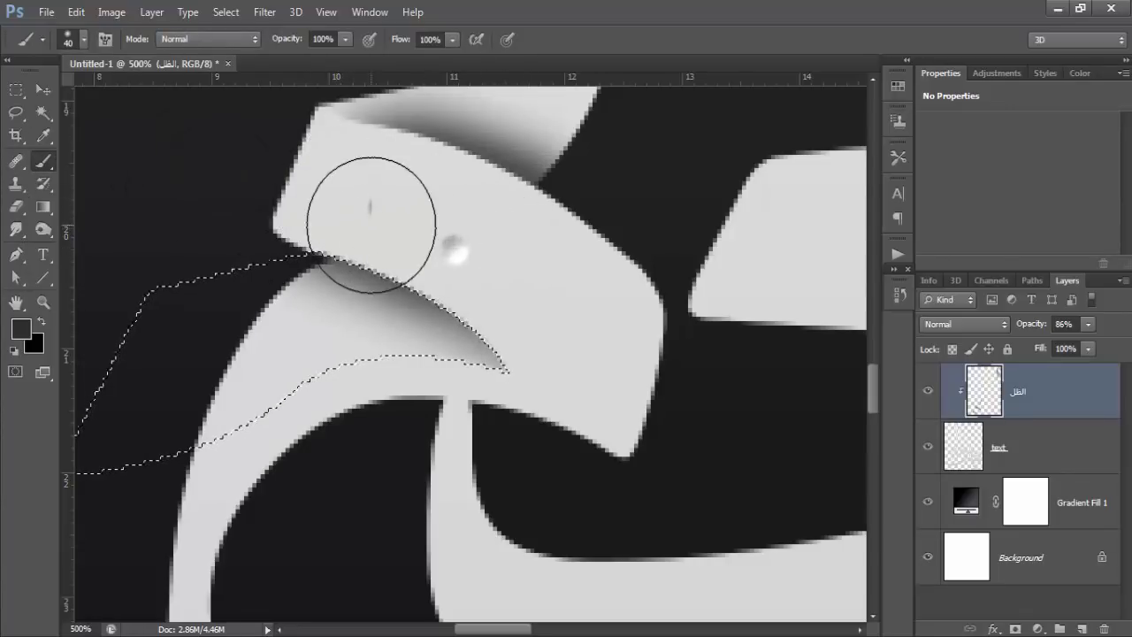
{"action": "left_click_drag", "start_coordinate": [551, 341], "coordinate": [531, 349]}
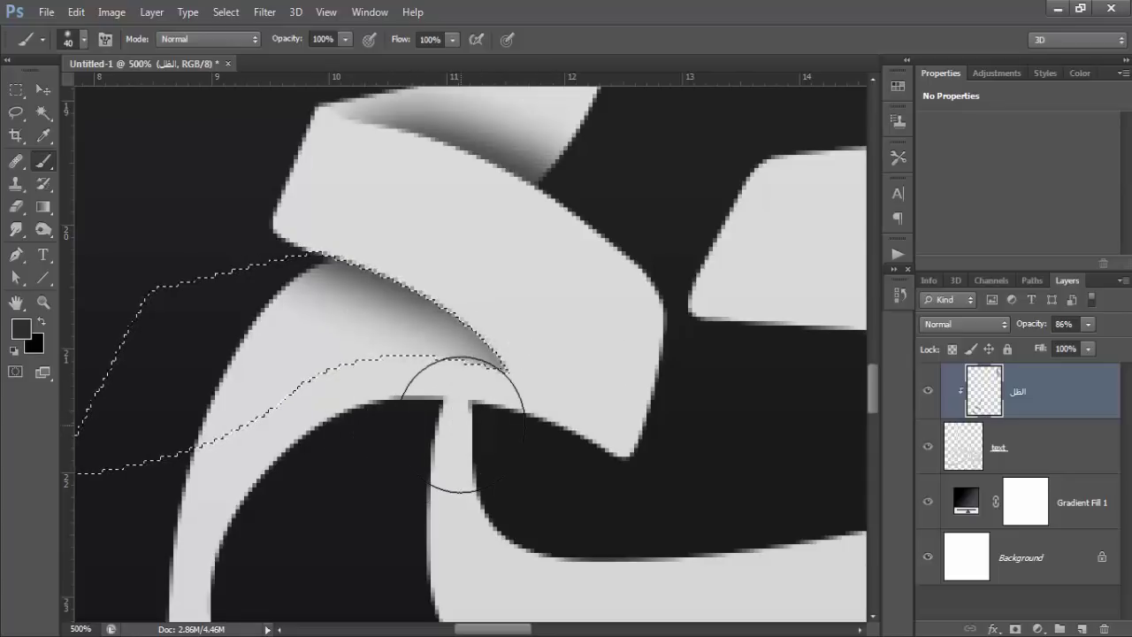
{"action": "key", "text": "ctrl+d"}
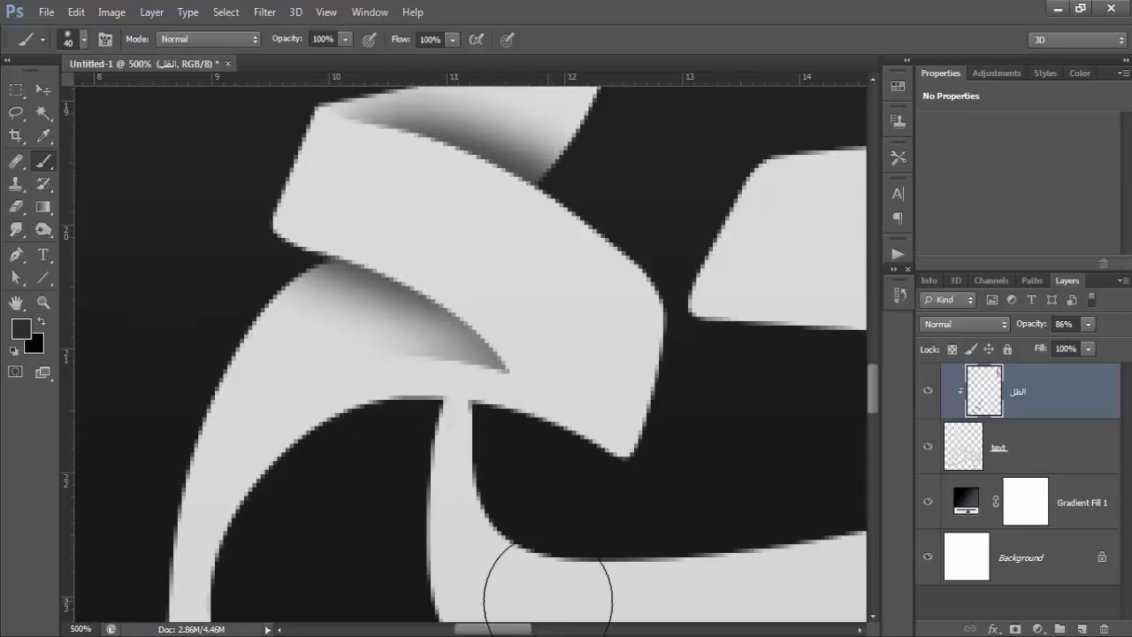
{"action": "key", "text": "ctrl+minus"}
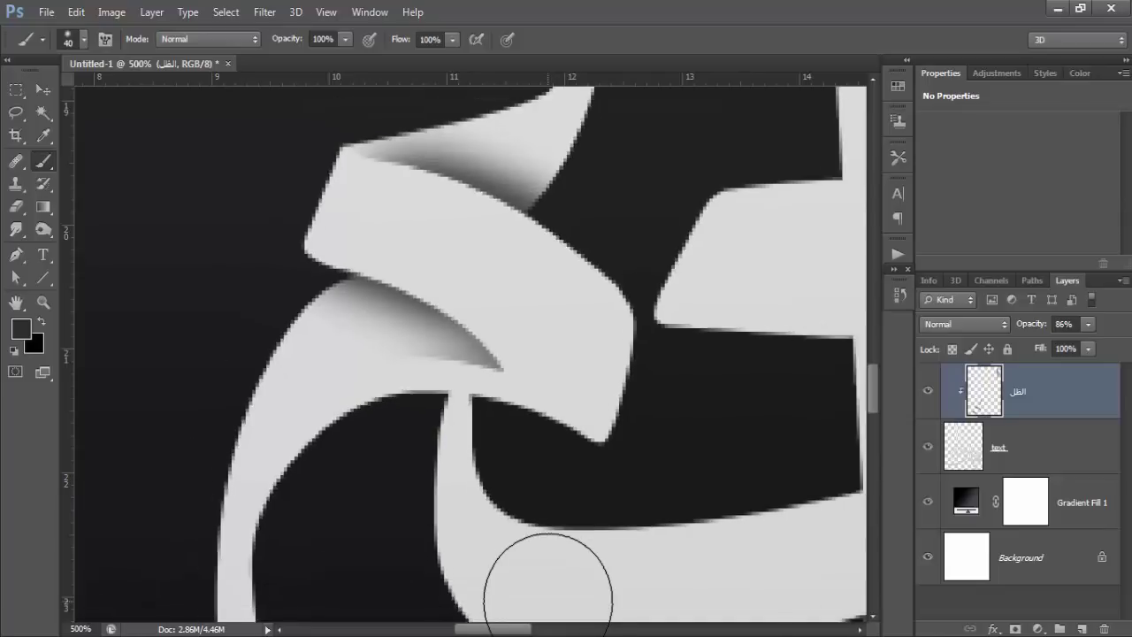
{"action": "key", "text": "ctrl+minus"}
{"action": "key", "text": "ctrl+minus"}
{"action": "key", "text": "ctrl+minus"}
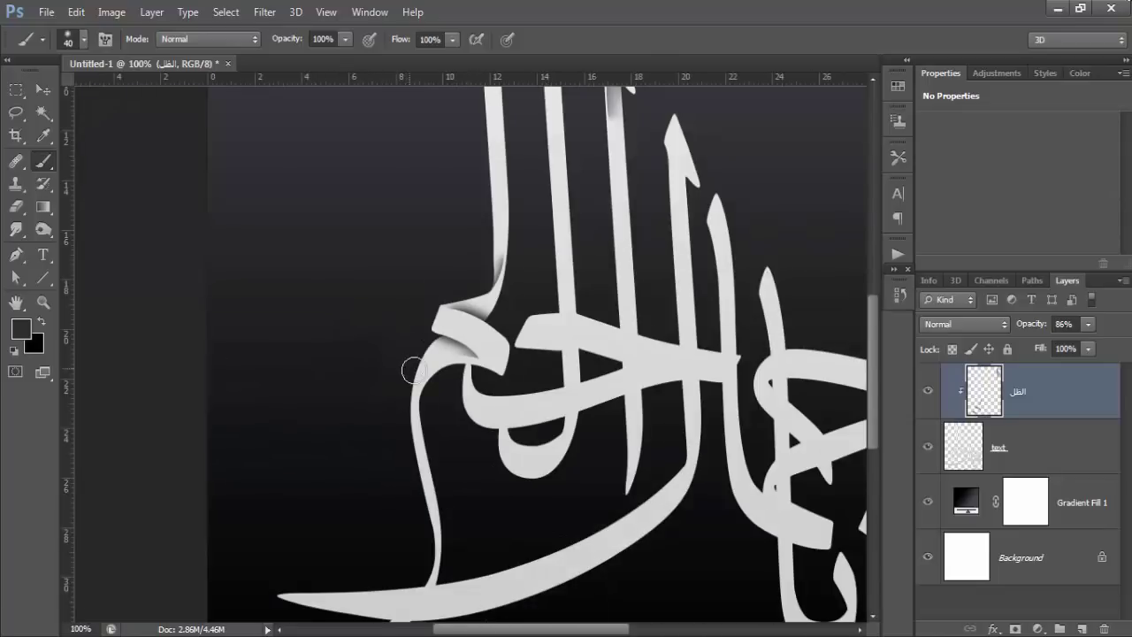
{"action": "right_click", "coordinate": [1070, 409]}
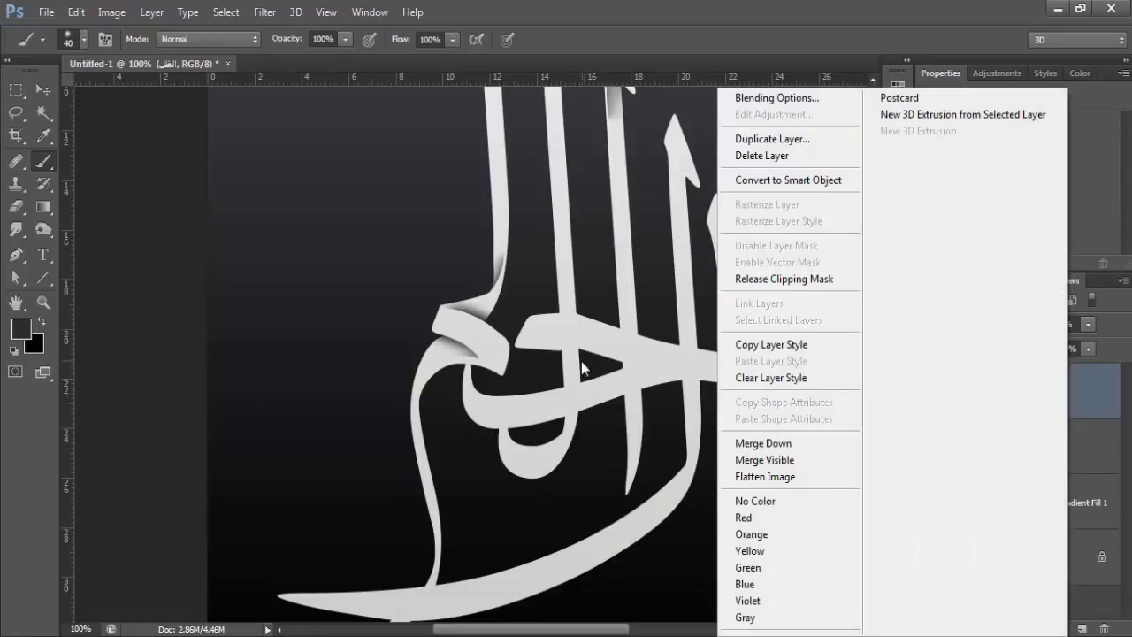
{"action": "left_click", "coordinate": [1117, 480]}
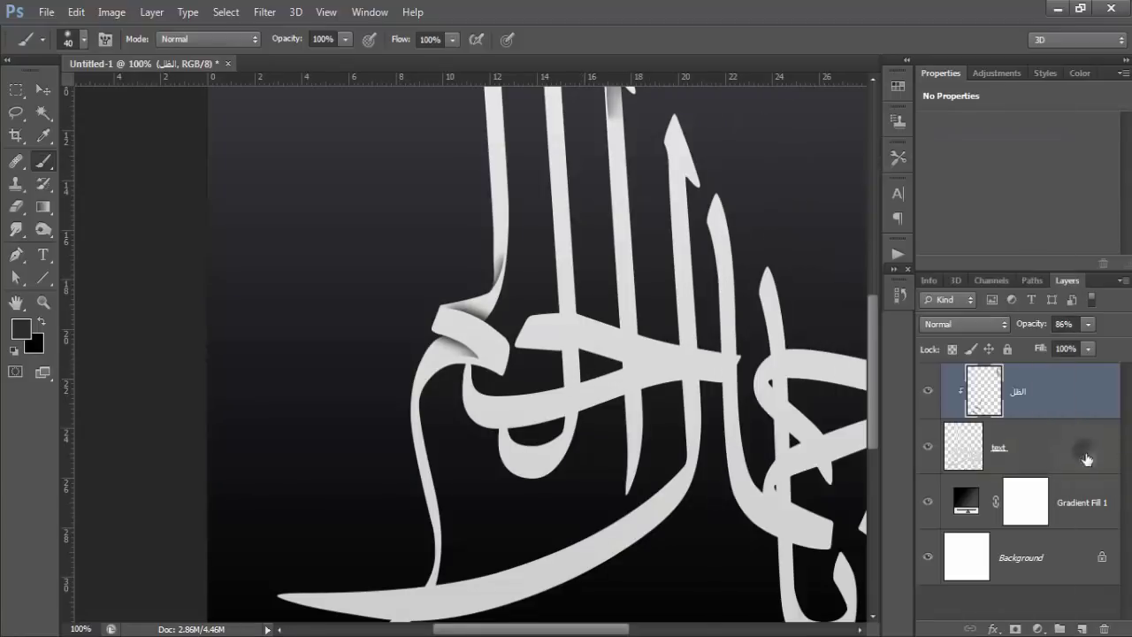
{"action": "right_click", "coordinate": [1043, 409]}
{"action": "left_click", "coordinate": [782, 279]}
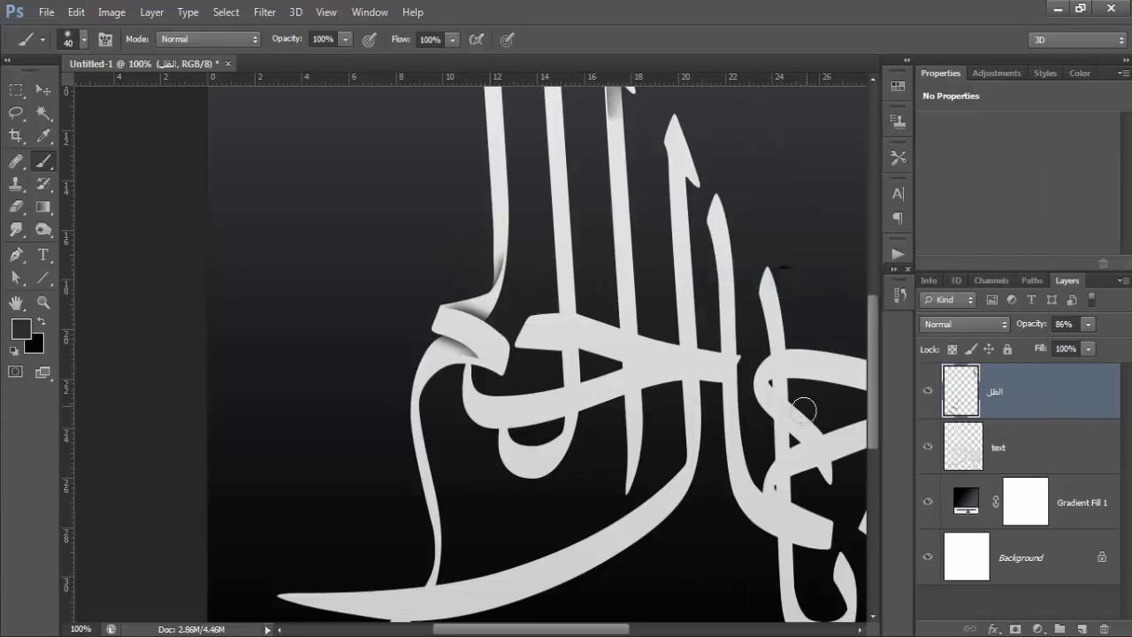
{"action": "right_click", "coordinate": [1054, 407]}
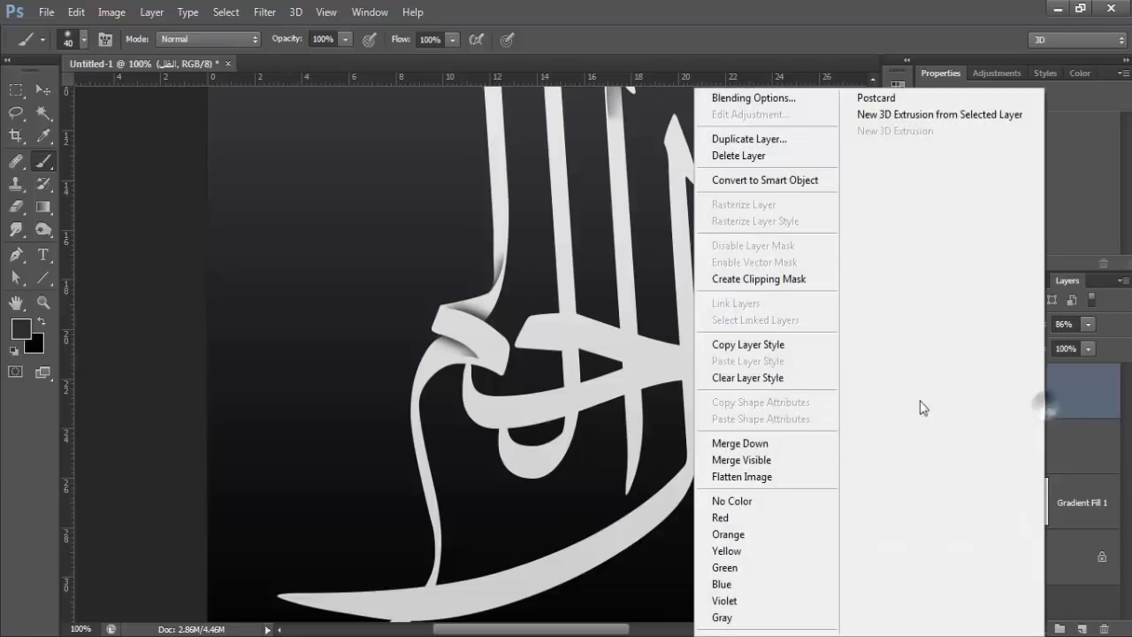
{"action": "left_click", "coordinate": [726, 280]}
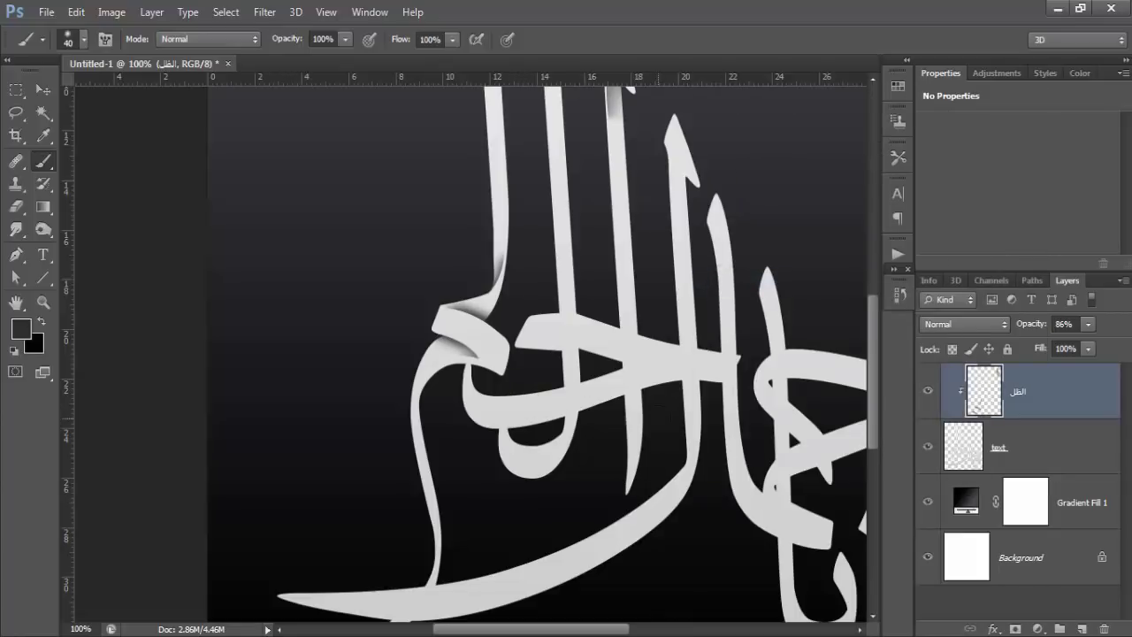
{"action": "scroll", "coordinate": [663, 427], "scroll_direction": "down", "scroll_amount": 1}
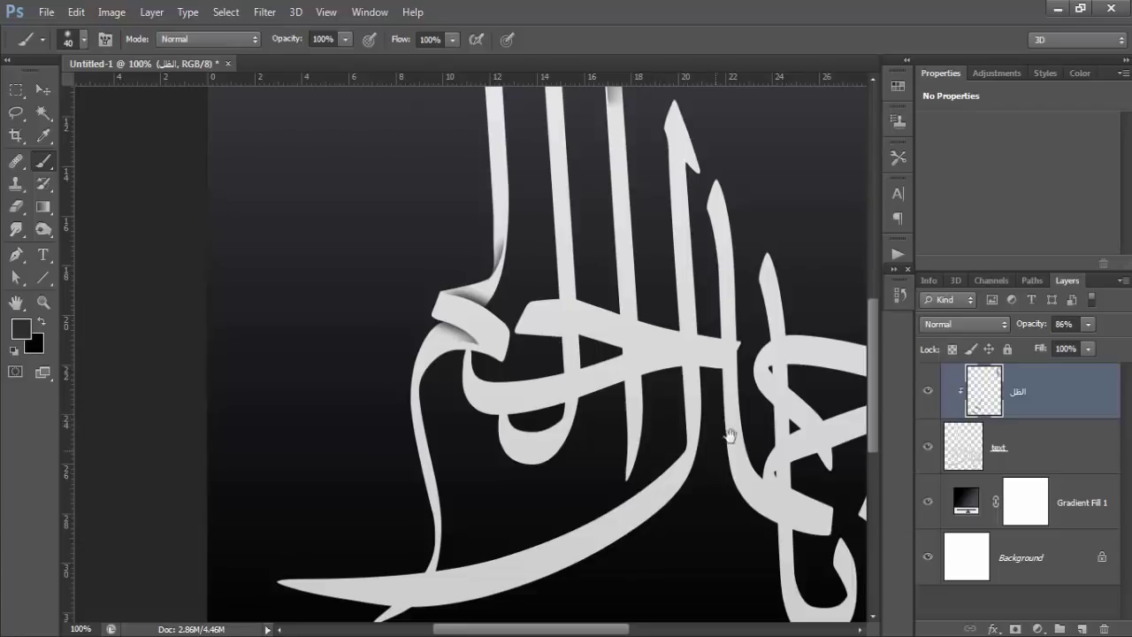
Step: Pan to the right side and zoom to 300% on the central junction where strokes cross
{"action": "left_click_drag", "start_coordinate": [729, 434], "coordinate": [518, 380]}
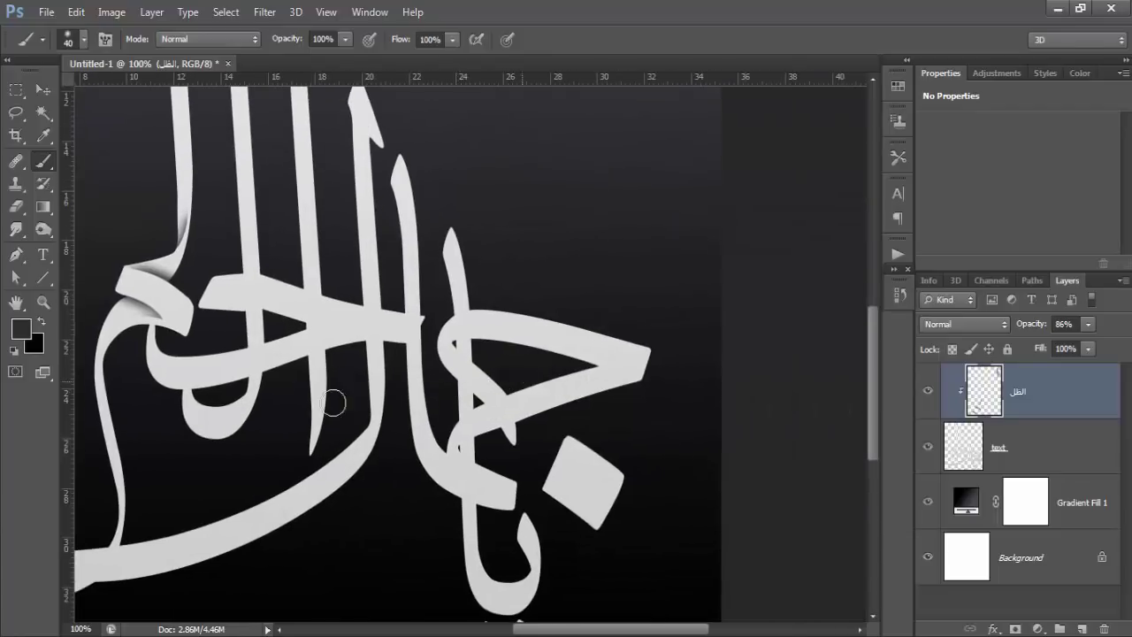
{"action": "left_click", "coordinate": [42, 301]}
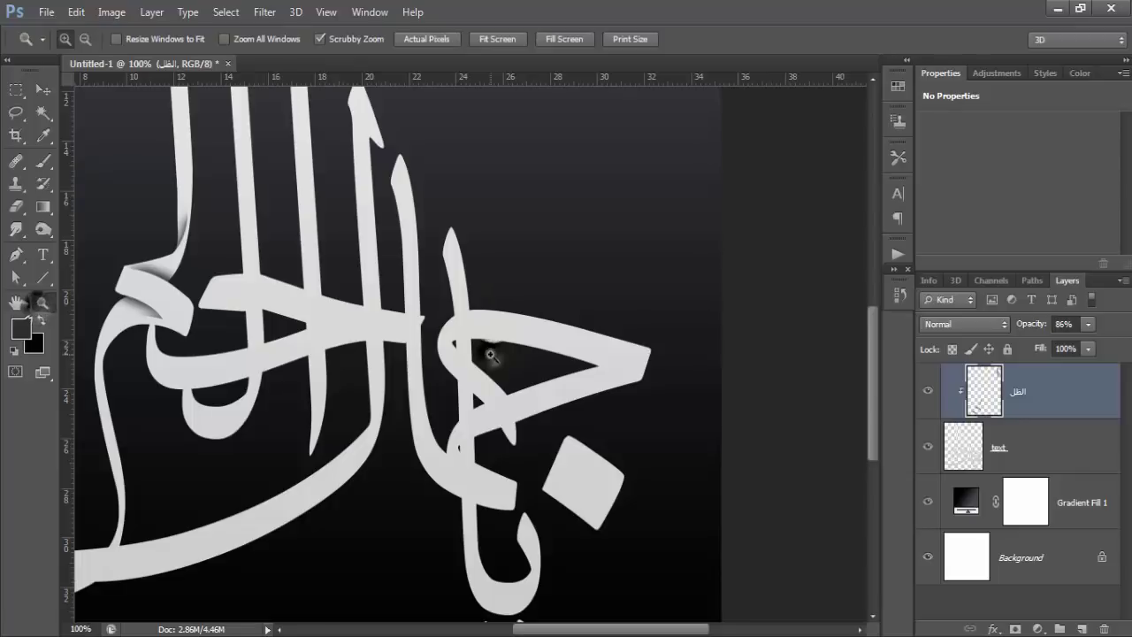
{"action": "left_click", "coordinate": [484, 338]}
{"action": "scroll", "coordinate": [650, 463], "scroll_direction": "down", "scroll_amount": 3}
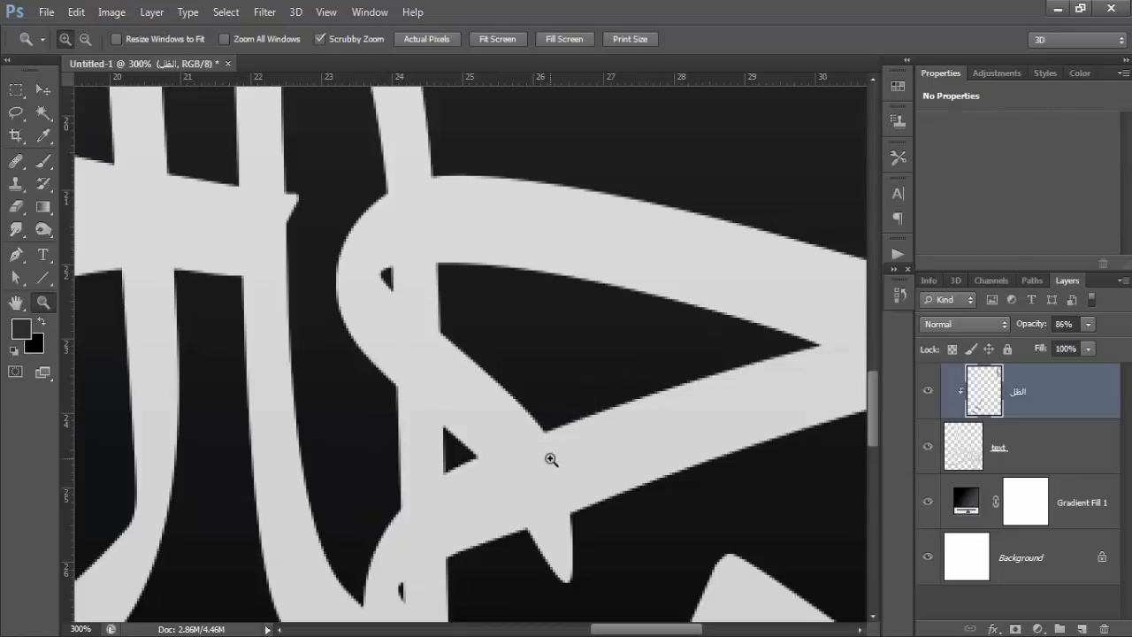
{"action": "left_click", "coordinate": [16, 254]}
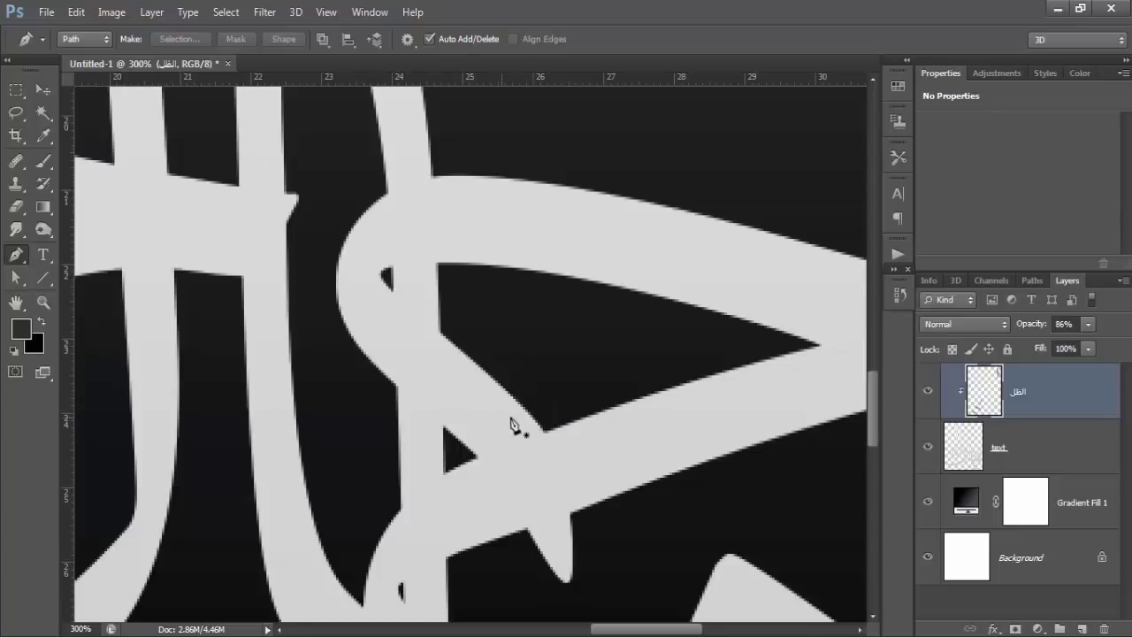
Step: Outline the junction where the diagonal crosses the vertical stroke and make it a selection
{"action": "left_click", "coordinate": [580, 421]}
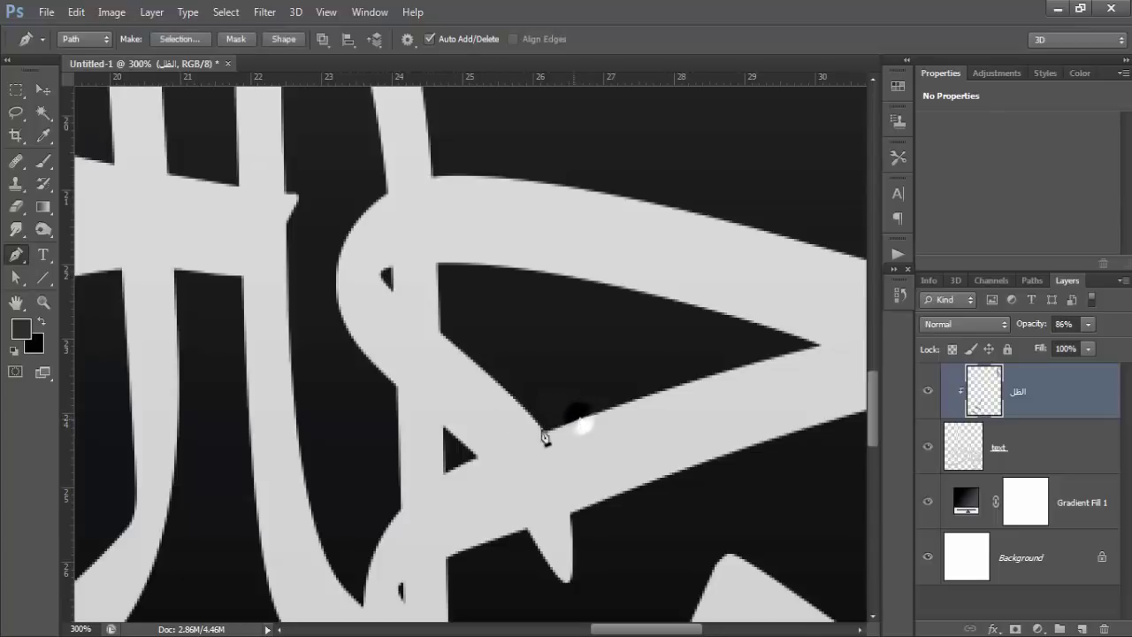
{"action": "left_click", "coordinate": [460, 458]}
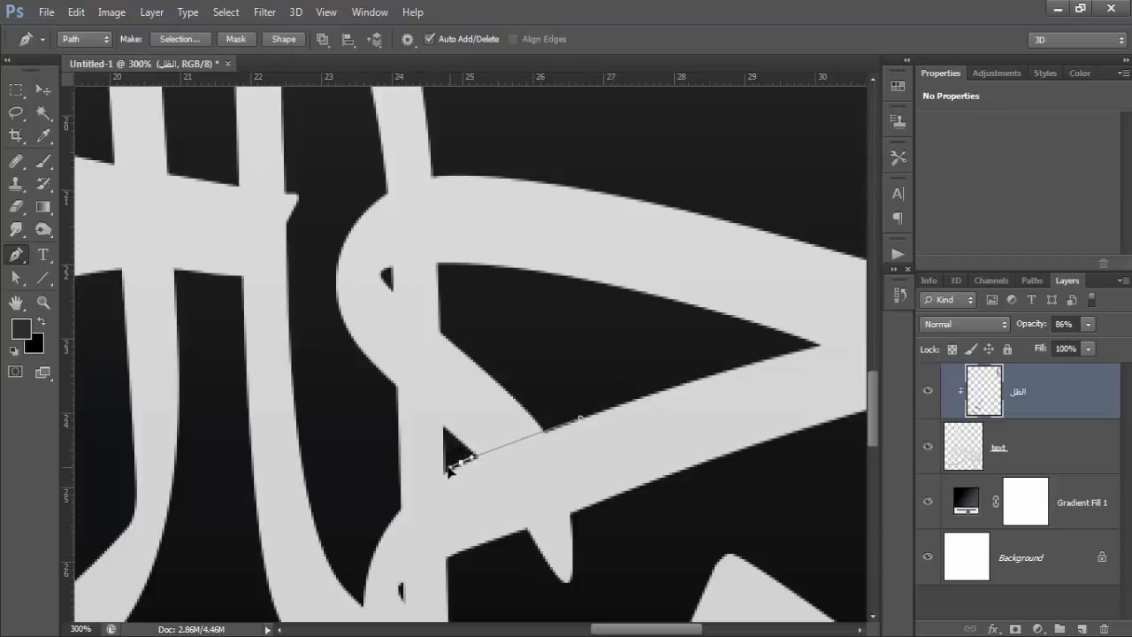
{"action": "left_click_drag", "start_coordinate": [448, 469], "coordinate": [443, 468]}
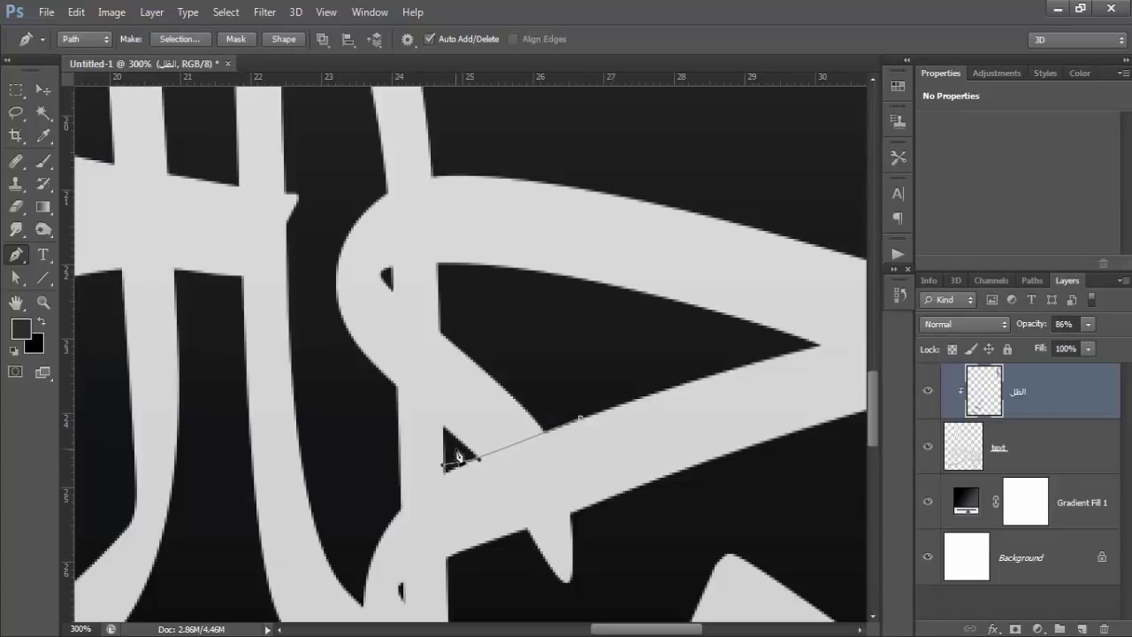
{"action": "left_click", "coordinate": [478, 336]}
{"action": "left_click", "coordinate": [562, 384]}
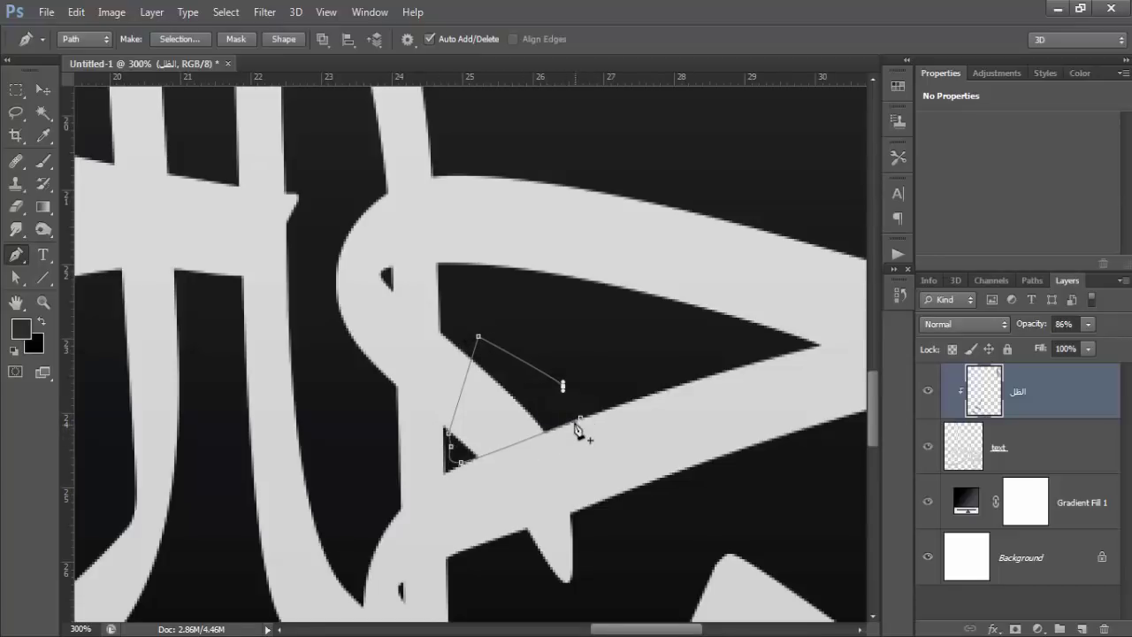
{"action": "left_click", "coordinate": [579, 419]}
{"action": "key", "text": "ctrl+Return"}
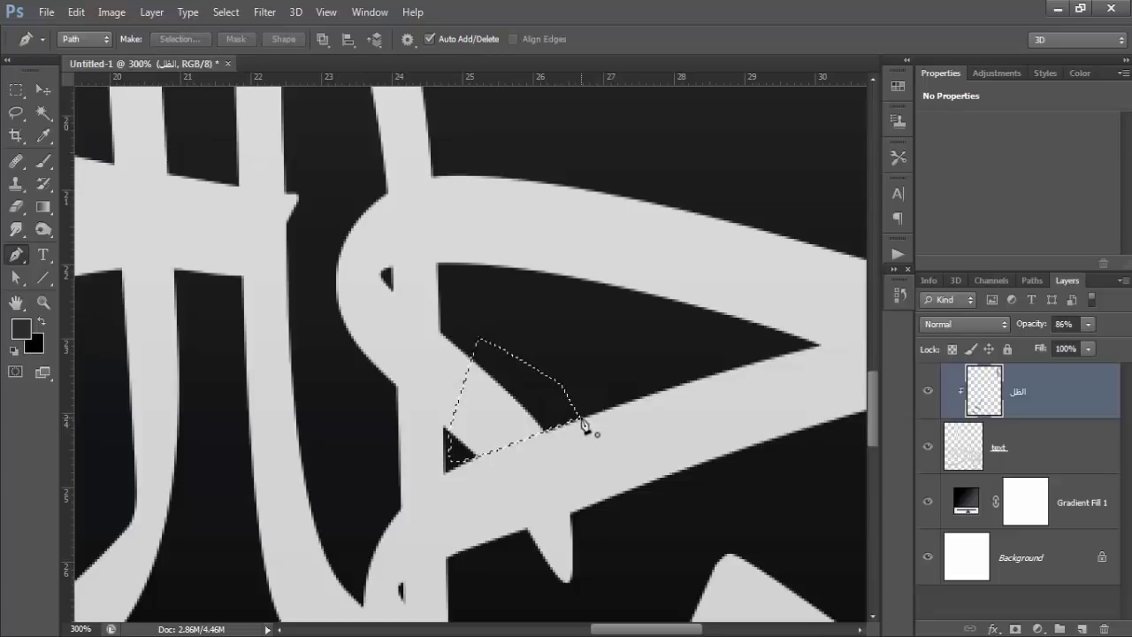
Step: Brush soft dark shading inside the selected junction, then deselect
{"action": "key", "text": "b"}
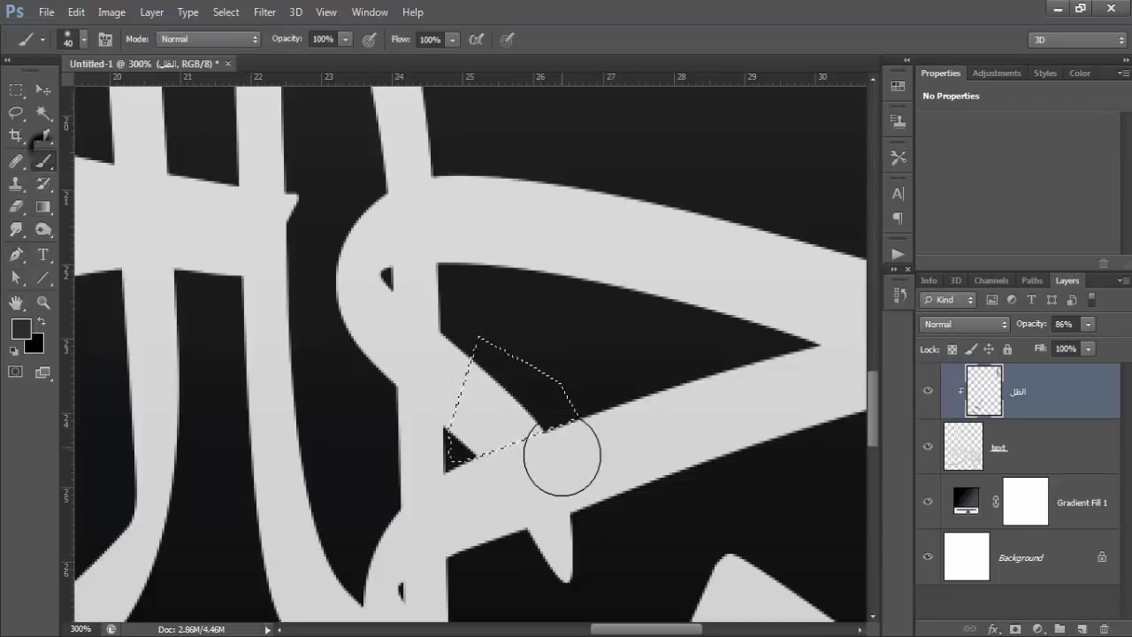
{"action": "mouse_move", "coordinate": [562, 455]}
{"action": "left_mouse_down"}
{"action": "mouse_move", "coordinate": [518, 467]}
{"action": "mouse_move", "coordinate": [480, 517]}
{"action": "left_mouse_up"}
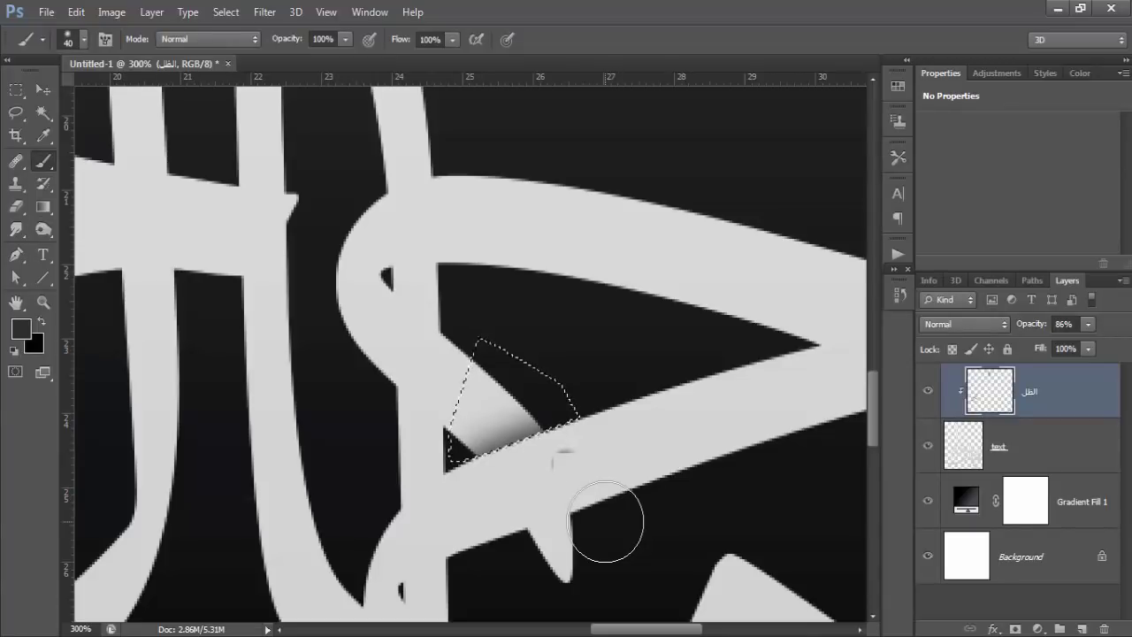
{"action": "key", "text": "ctrl+d"}
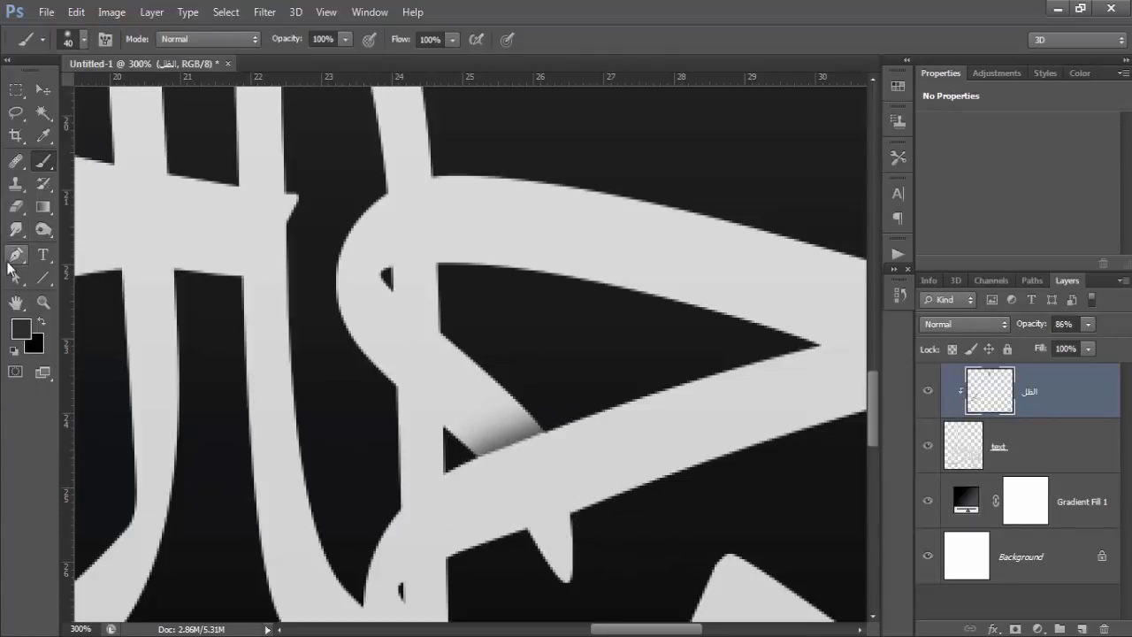
{"action": "left_click", "coordinate": [15, 254]}
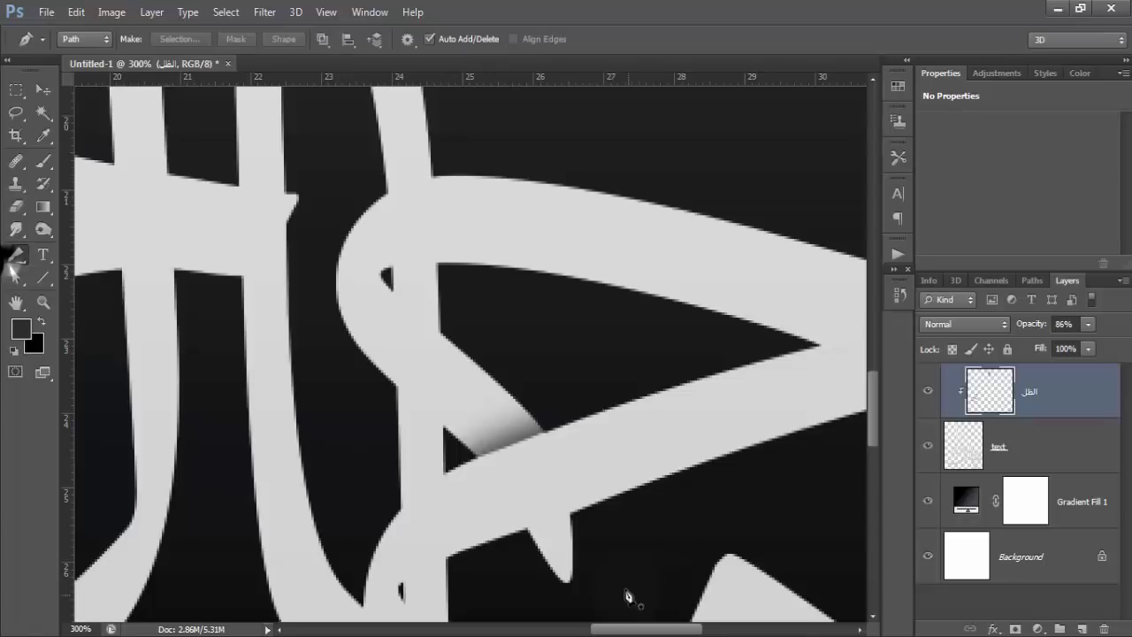
Step: Outline the small downward spike, select it, and brush soft shading beneath the diagonal stroke
{"action": "left_click", "coordinate": [580, 512]}
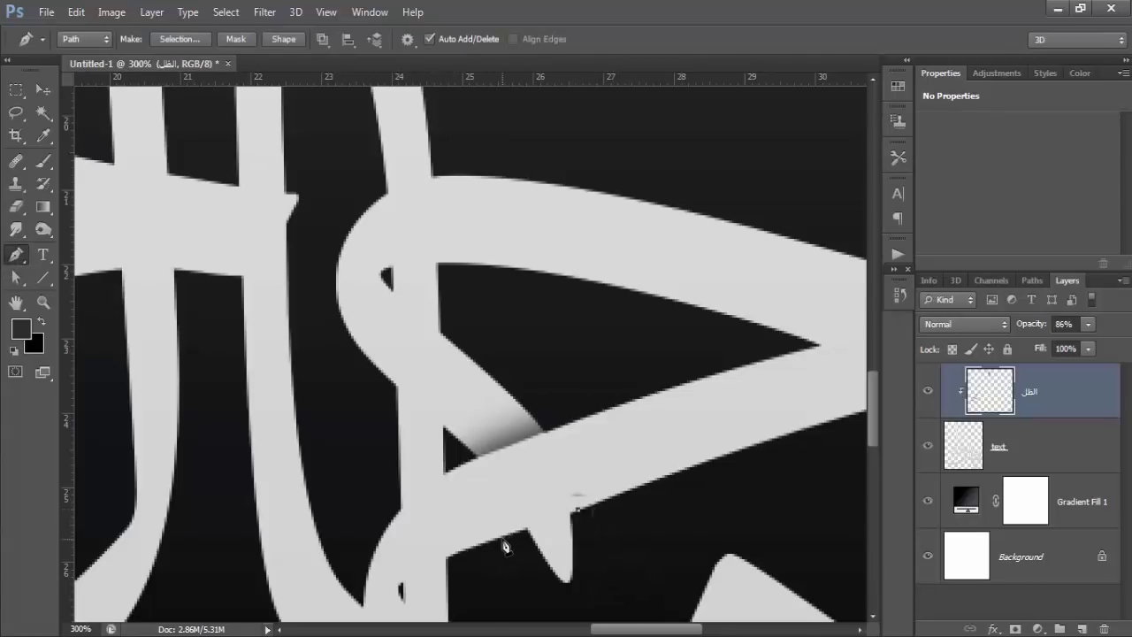
{"action": "left_click_drag", "start_coordinate": [504, 537], "coordinate": [493, 542]}
{"action": "left_click", "coordinate": [511, 580]}
{"action": "left_click_drag", "start_coordinate": [655, 618], "coordinate": [620, 520]}
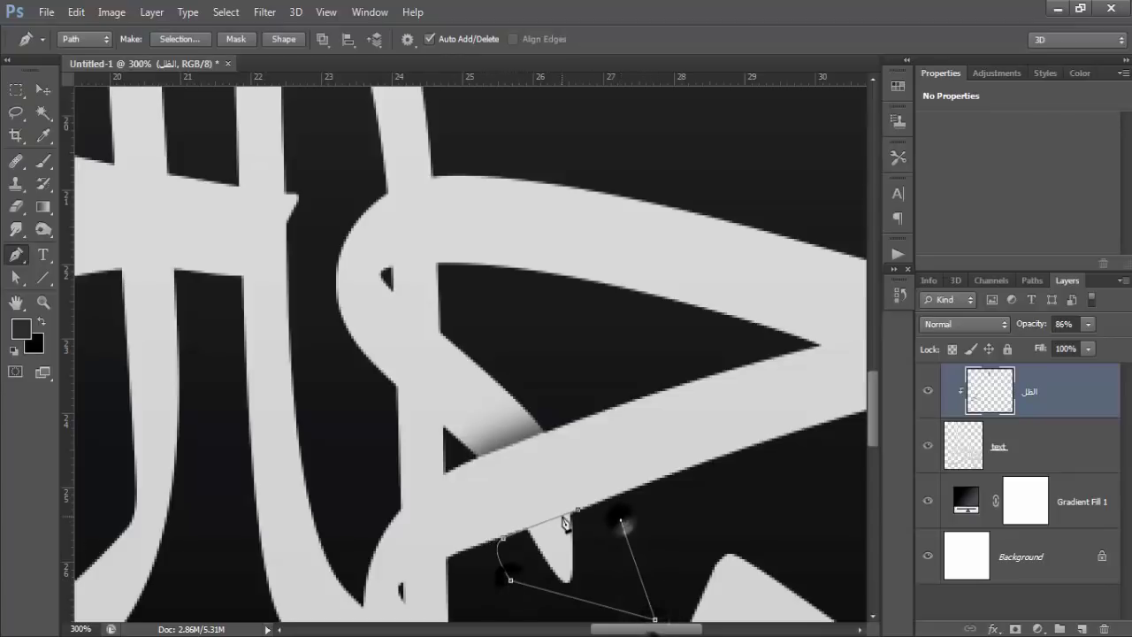
{"action": "left_click", "coordinate": [578, 511]}
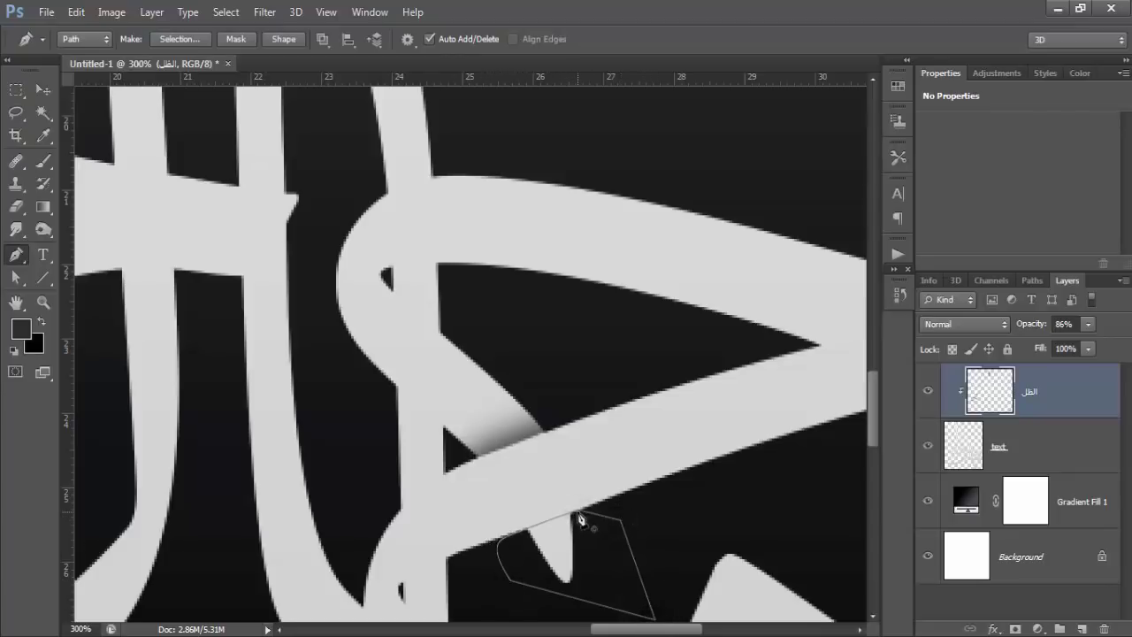
{"action": "key", "text": "ctrl+Return"}
{"action": "left_click", "coordinate": [44, 161]}
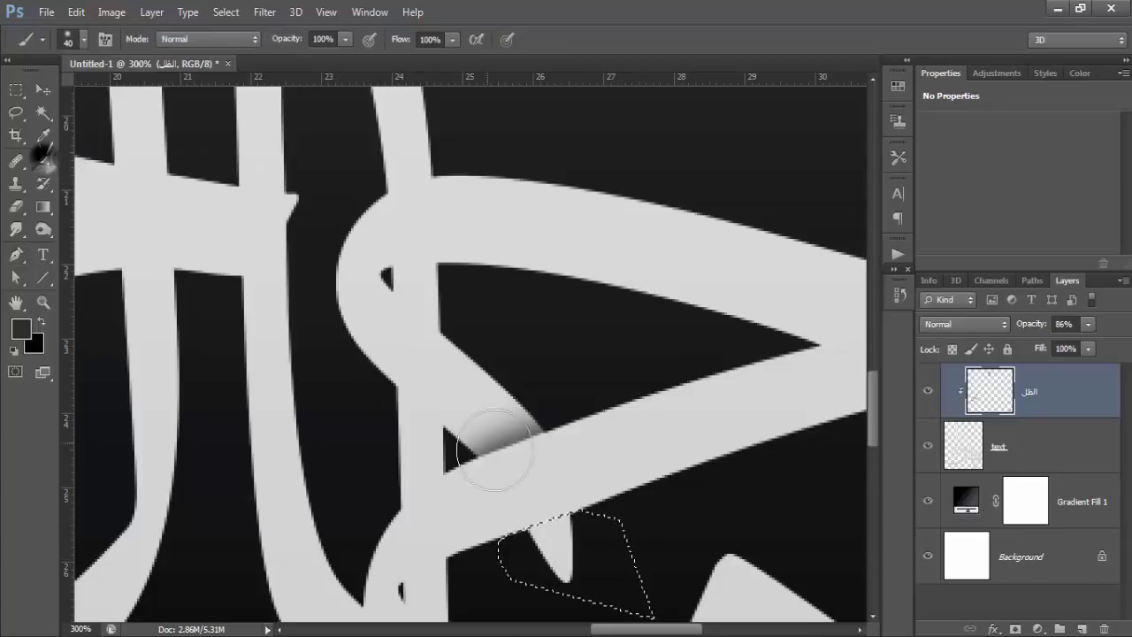
{"action": "left_click_drag", "start_coordinate": [568, 490], "coordinate": [475, 493]}
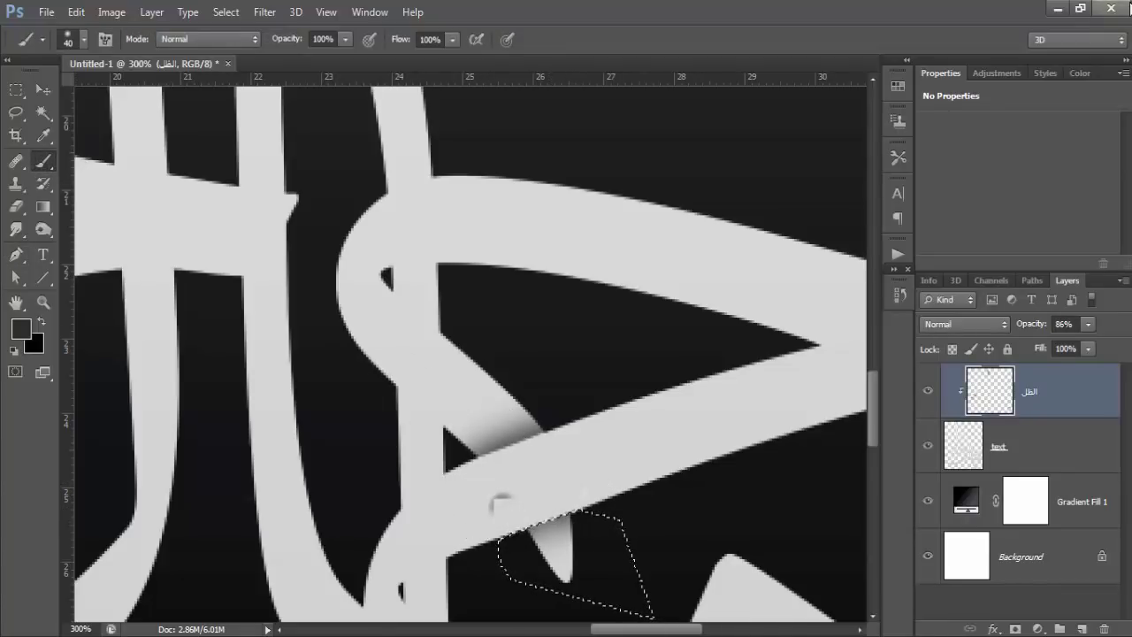
{"action": "key", "text": "ctrl+d"}
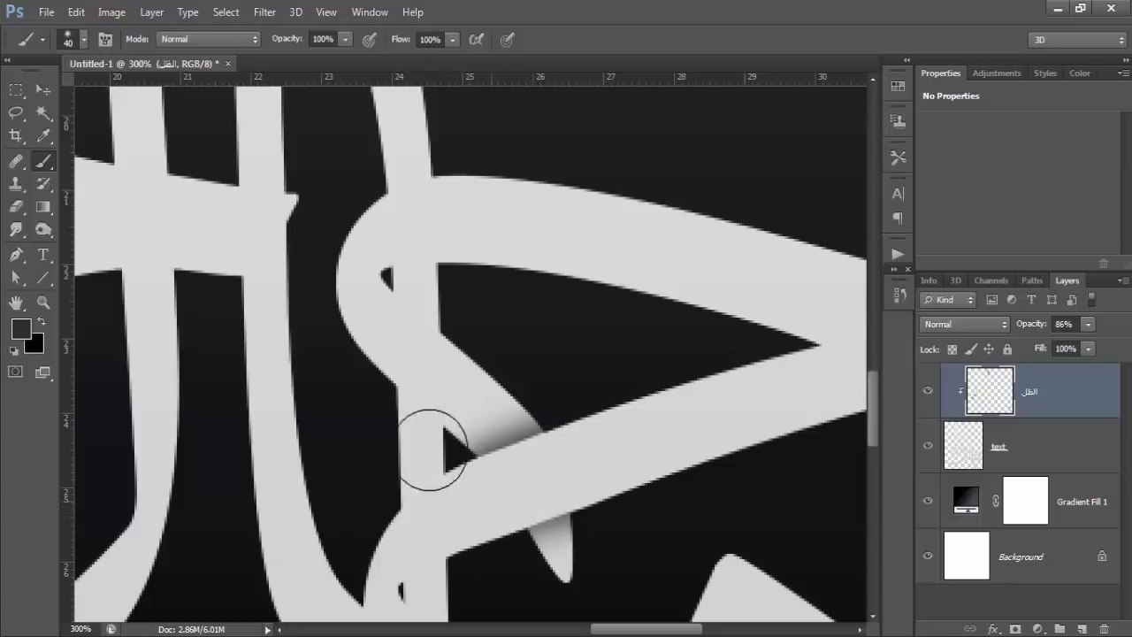
Step: Select the narrow sliver by the upright, shade it with a size-25 soft brush, and undo the stray dab
{"action": "left_click", "coordinate": [18, 258]}
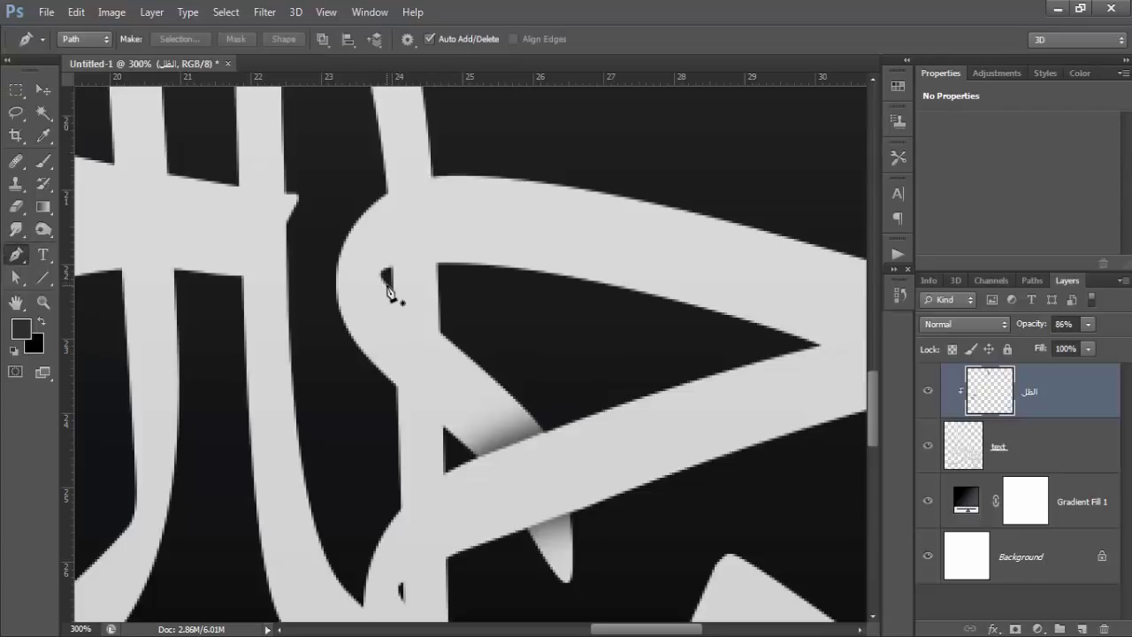
{"action": "left_click", "coordinate": [389, 289]}
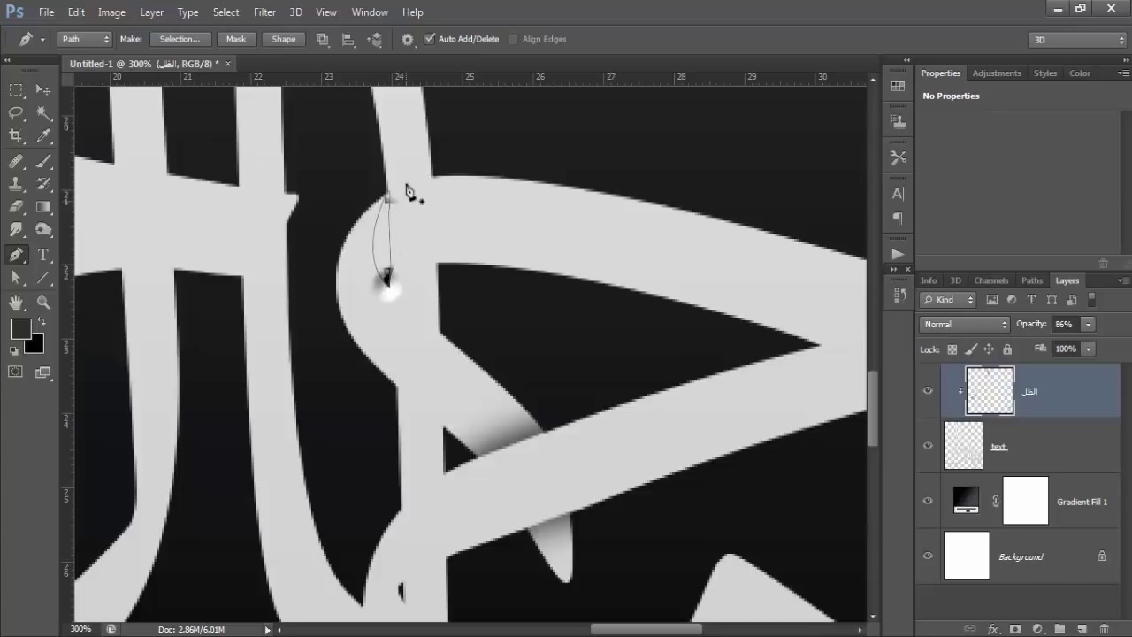
{"action": "key", "text": "ctrl+Return"}
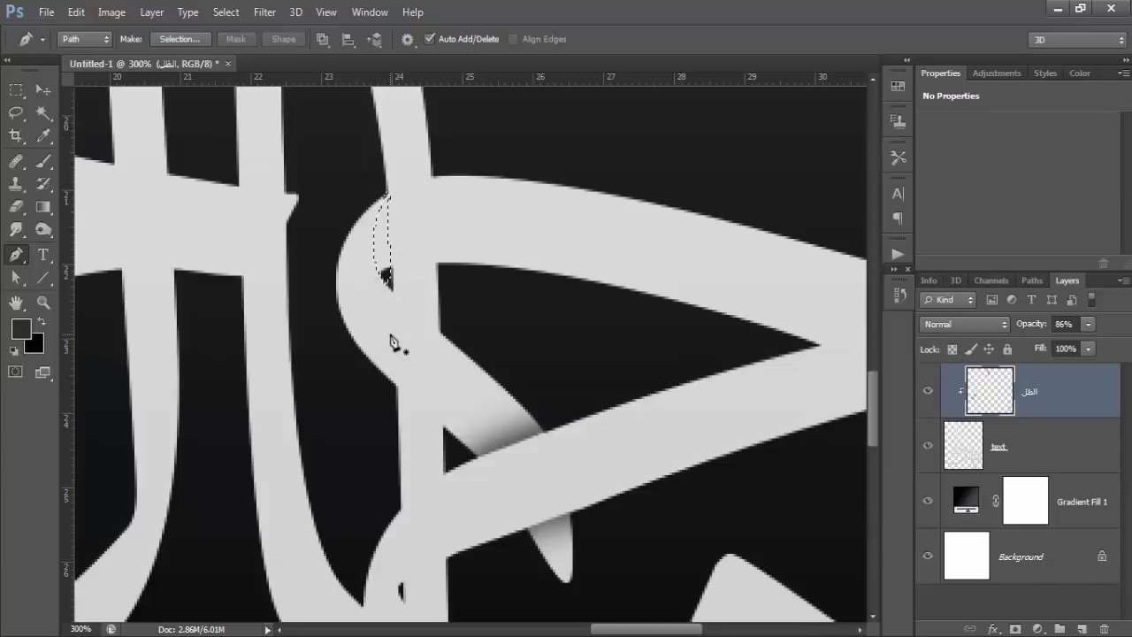
{"action": "left_click", "coordinate": [42, 160]}
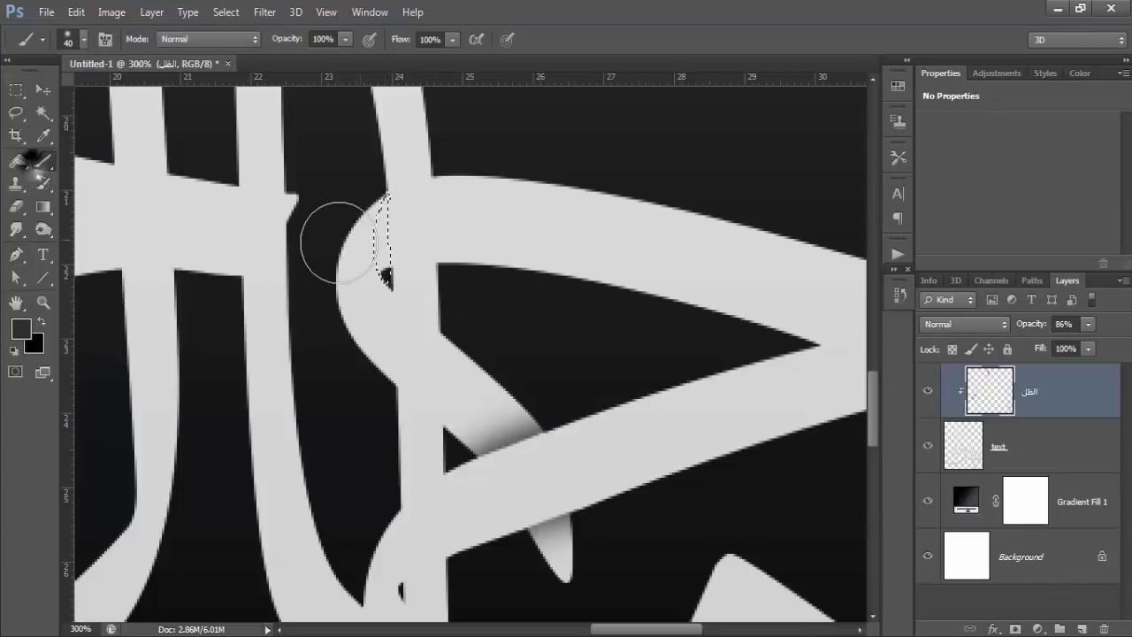
{"action": "key", "text": "bracketleft"}
{"action": "key", "text": "bracketleft"}
{"action": "key", "text": "bracketleft"}
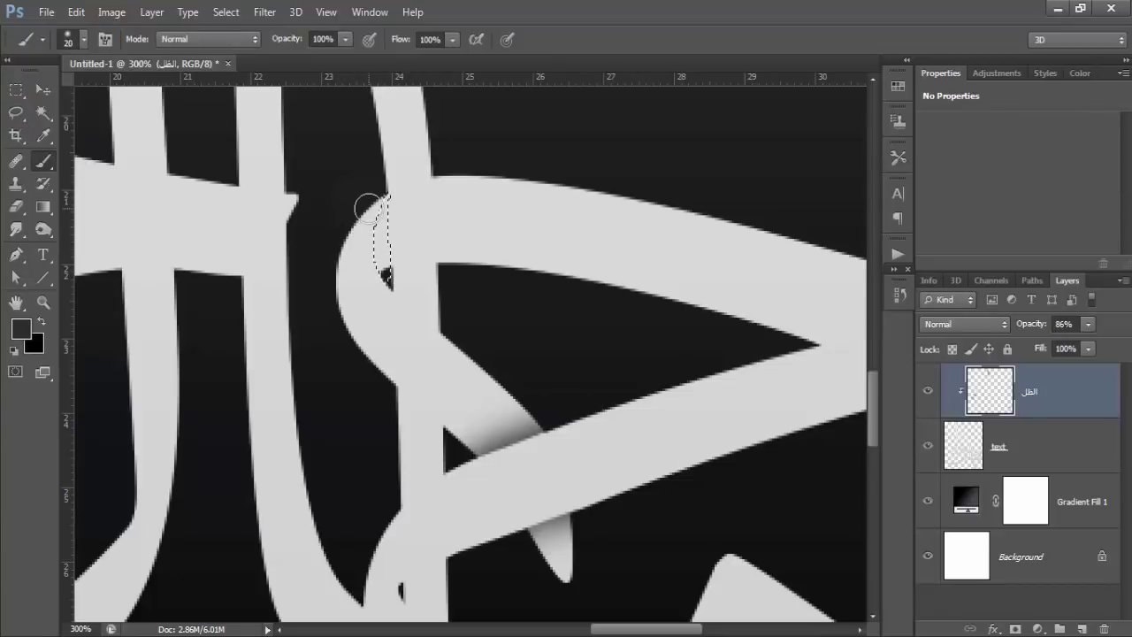
{"action": "left_click_drag", "start_coordinate": [363, 213], "coordinate": [362, 281]}
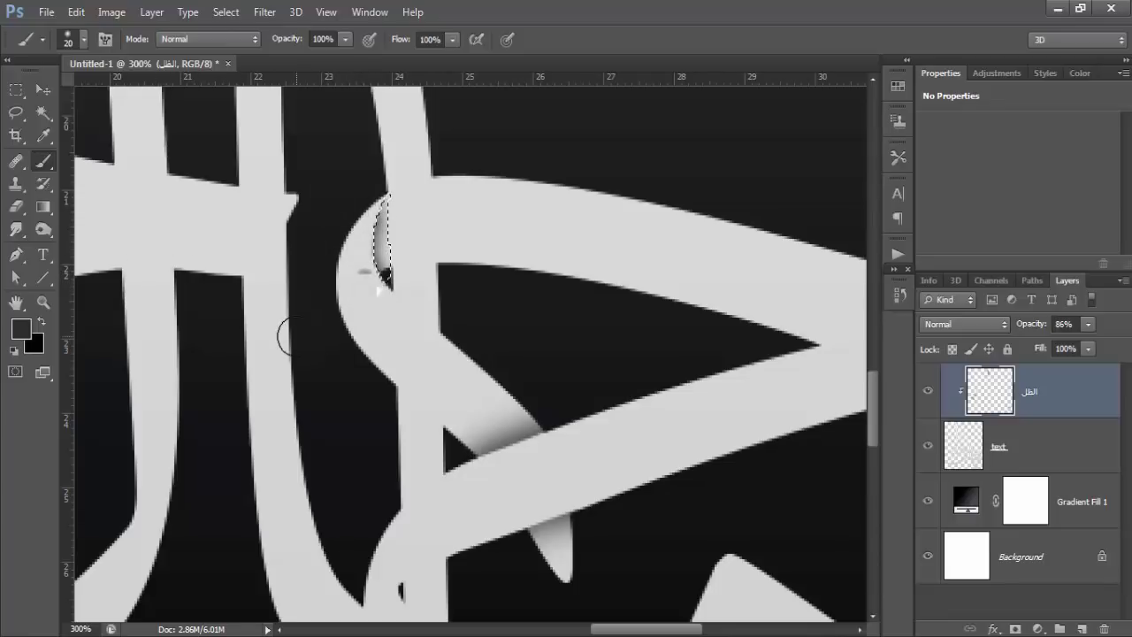
{"action": "key", "text": "ctrl+d"}
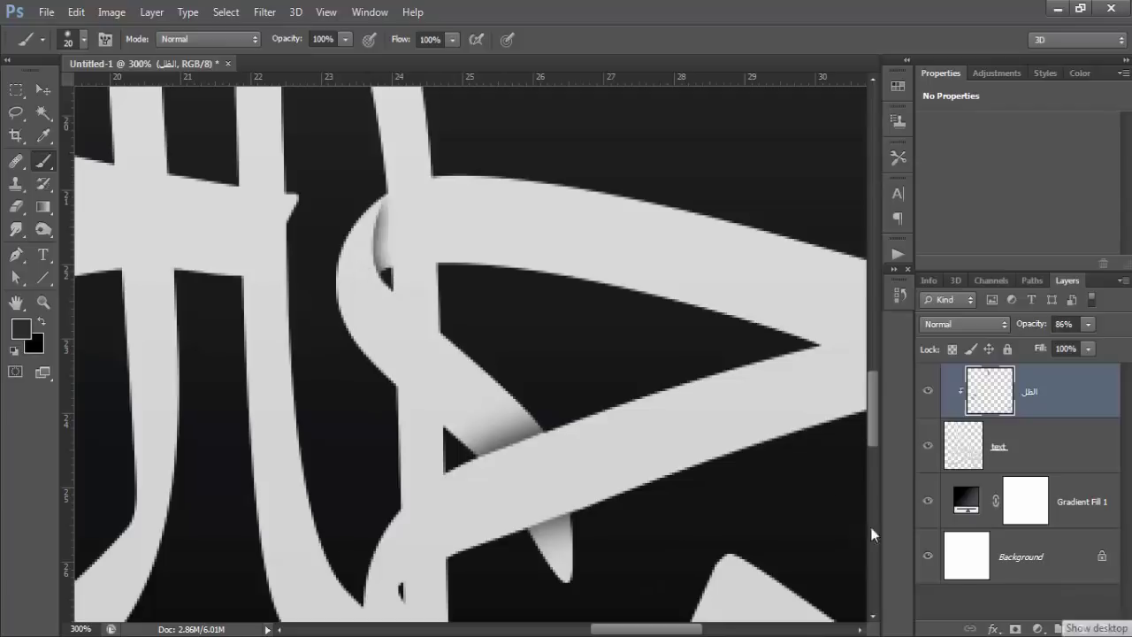
{"action": "key", "text": "ctrl+z"}
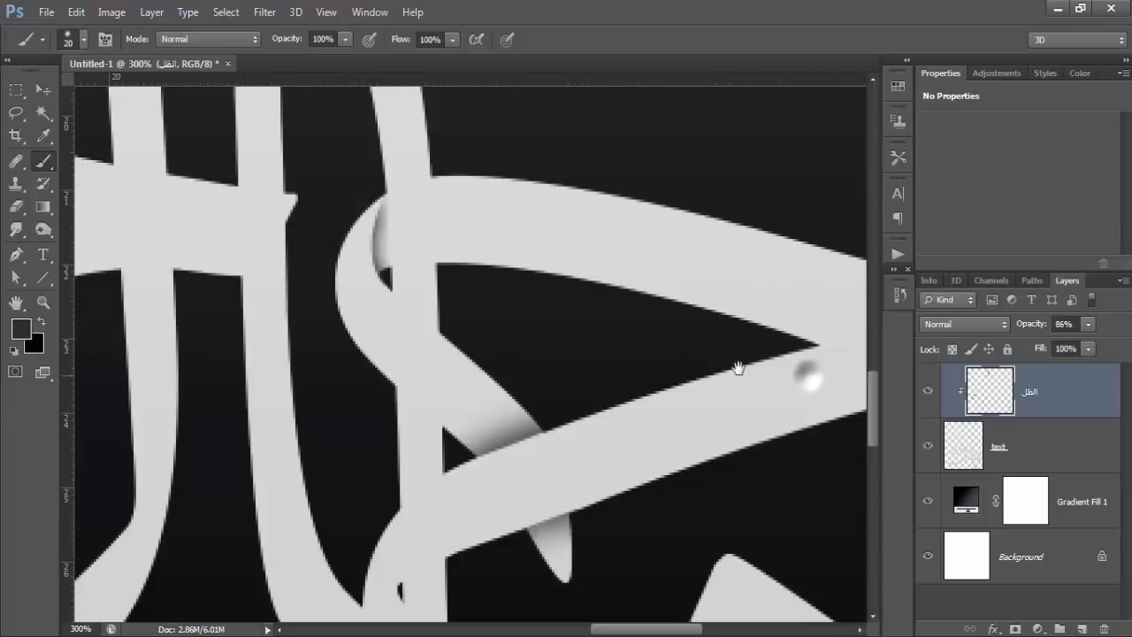
Step: Pan right and outline the inner corner under the upper arc's right tip as a selection
{"action": "mouse_move", "coordinate": [733, 366]}
{"action": "left_mouse_down"}
{"action": "mouse_move", "coordinate": [583, 354]}
{"action": "mouse_move", "coordinate": [108, 439]}
{"action": "mouse_move", "coordinate": [13, 435]}
{"action": "left_mouse_up"}
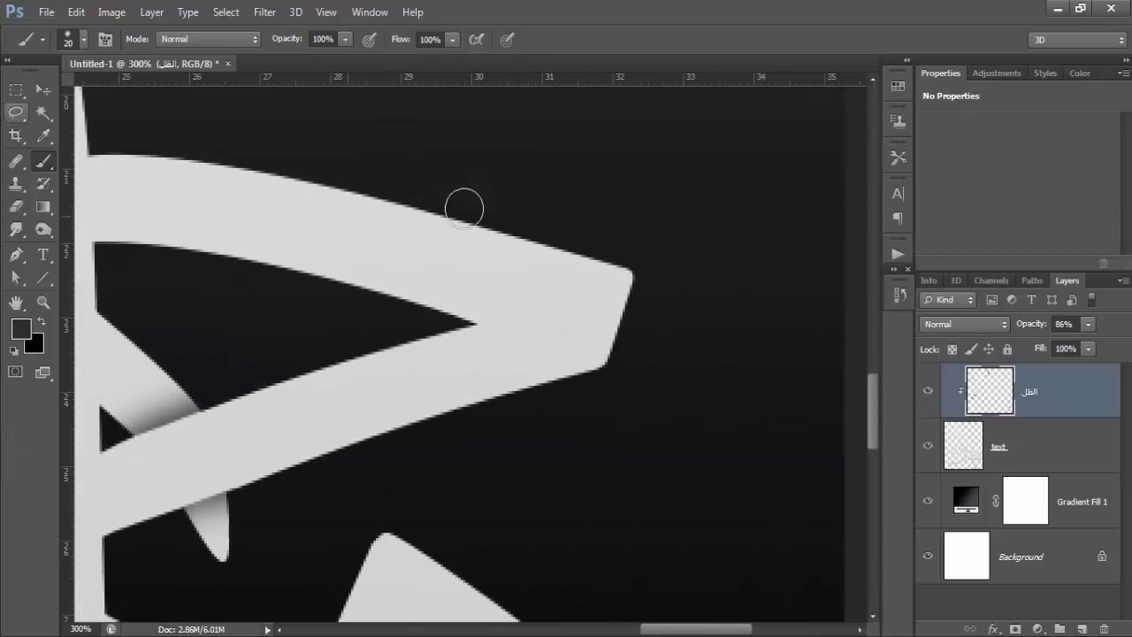
{"action": "left_click", "coordinate": [16, 254]}
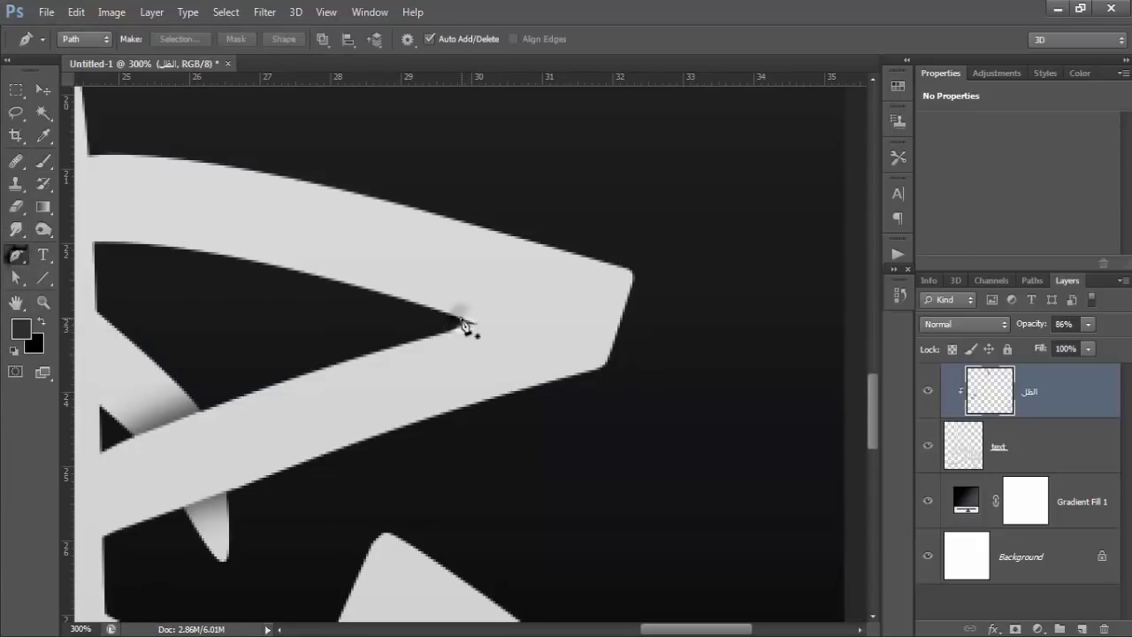
{"action": "left_click", "coordinate": [460, 319]}
{"action": "left_click", "coordinate": [563, 355]}
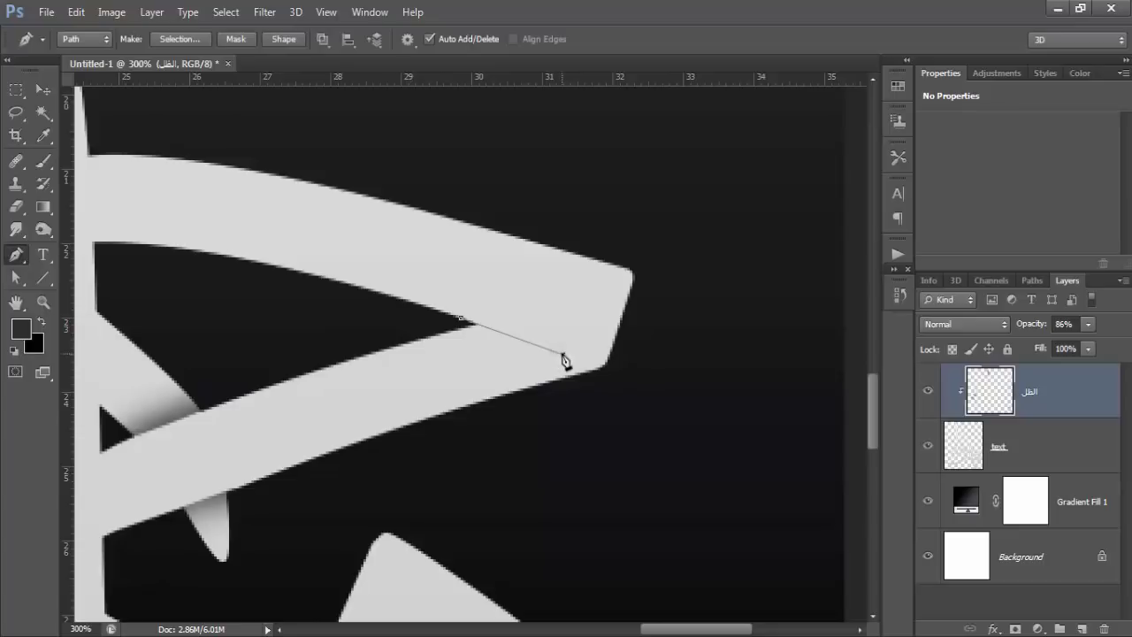
{"action": "left_click_drag", "start_coordinate": [418, 401], "coordinate": [383, 432]}
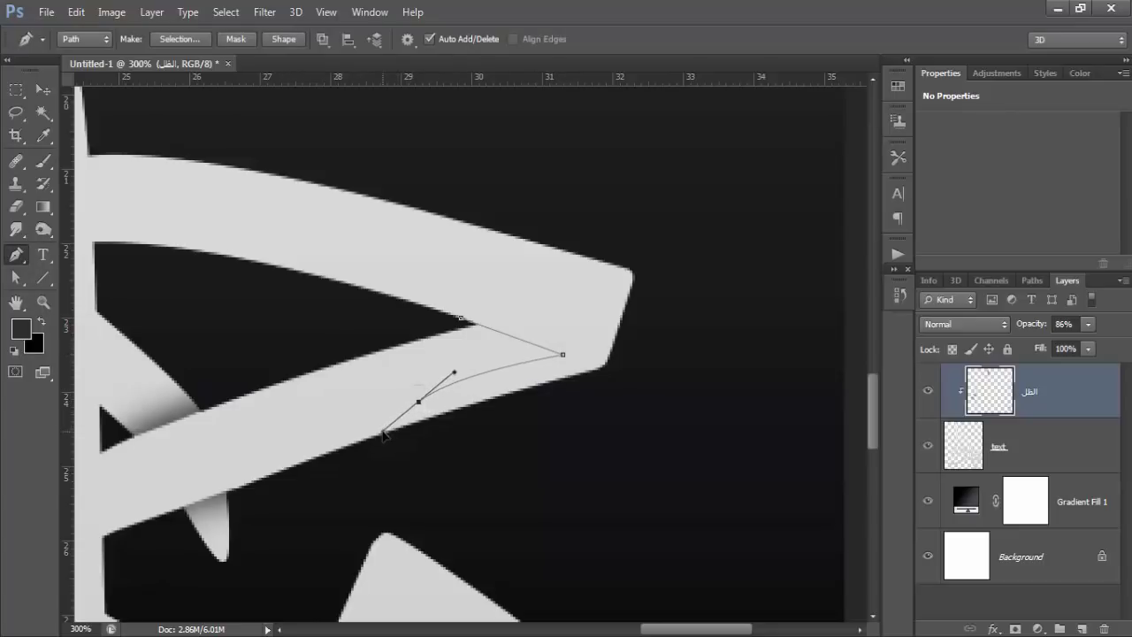
{"action": "key", "text": "ctrl+z"}
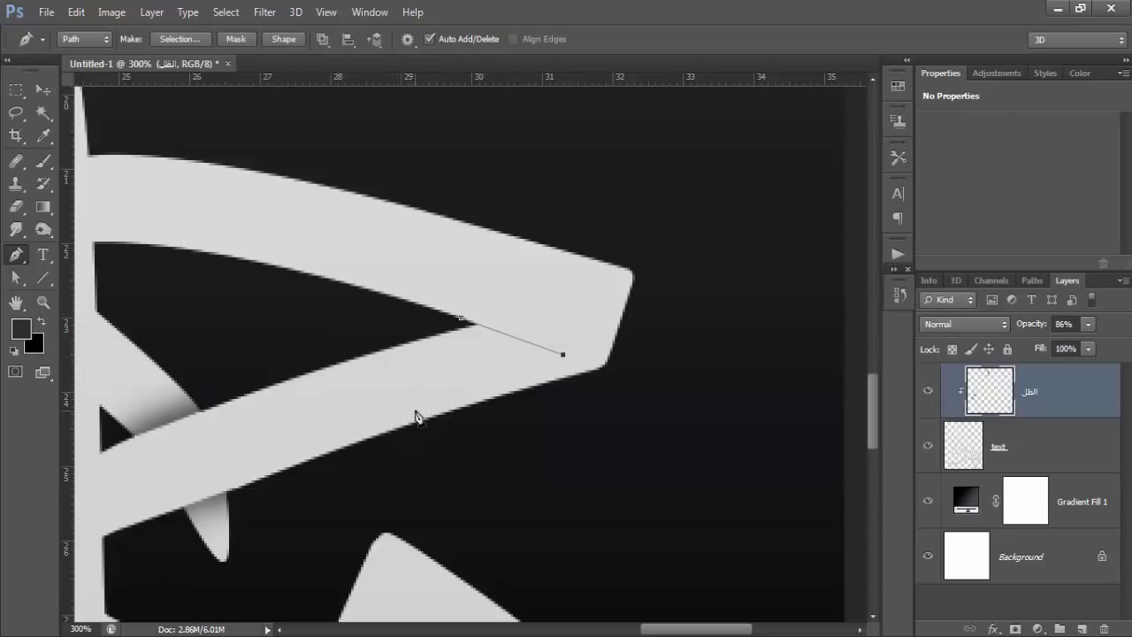
{"action": "left_click_drag", "start_coordinate": [406, 415], "coordinate": [373, 448]}
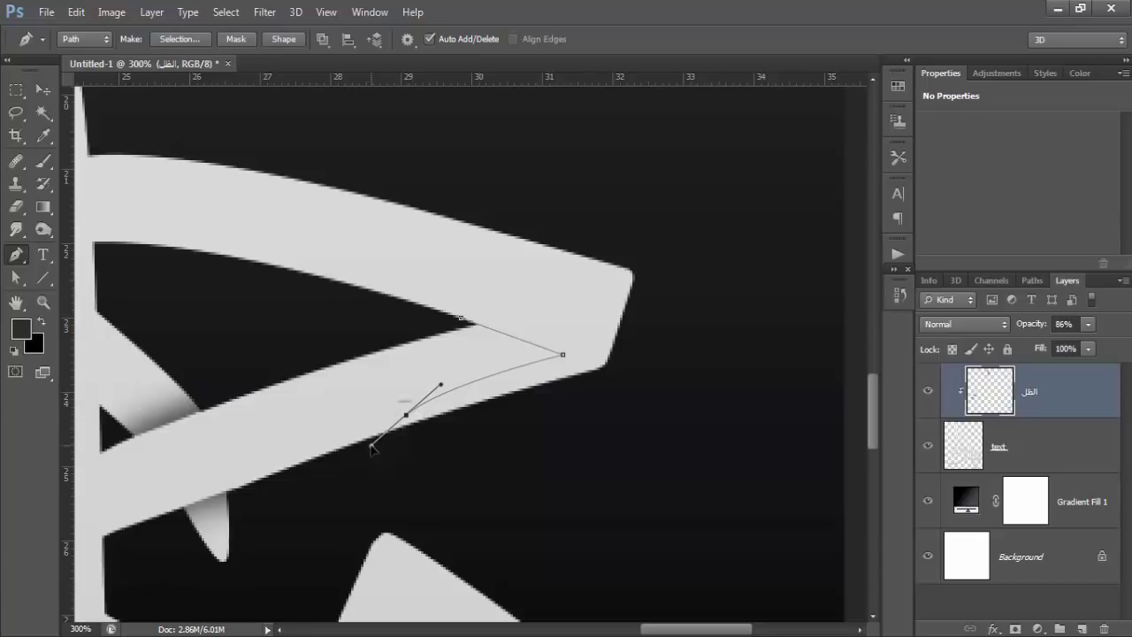
{"action": "left_click", "coordinate": [302, 355]}
{"action": "left_click", "coordinate": [459, 319]}
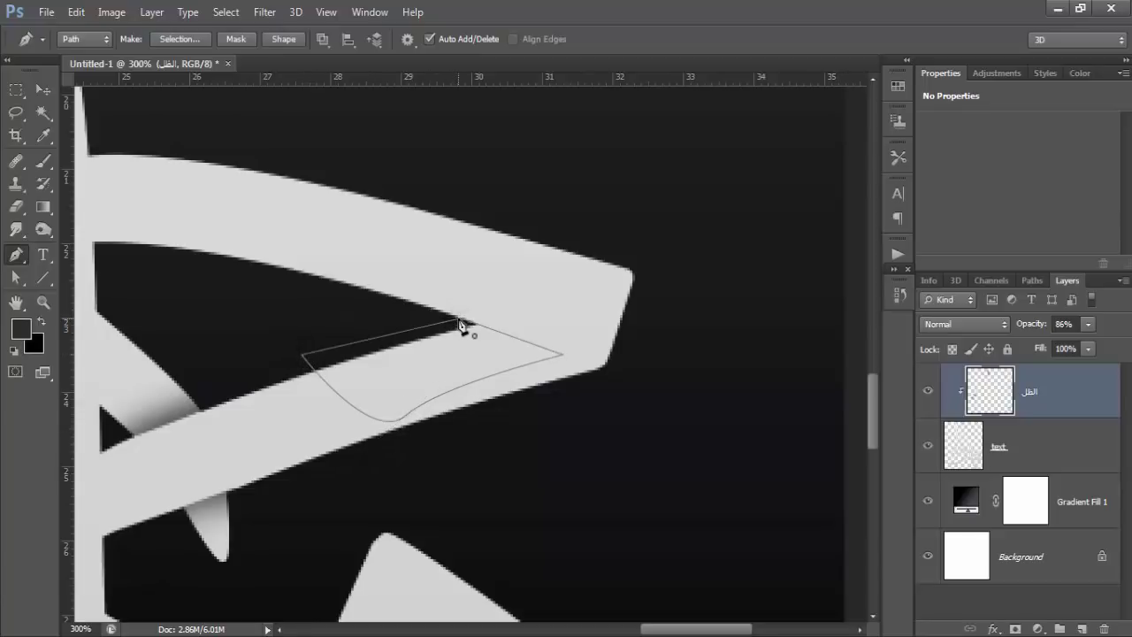
{"action": "key", "text": "ctrl+Return"}
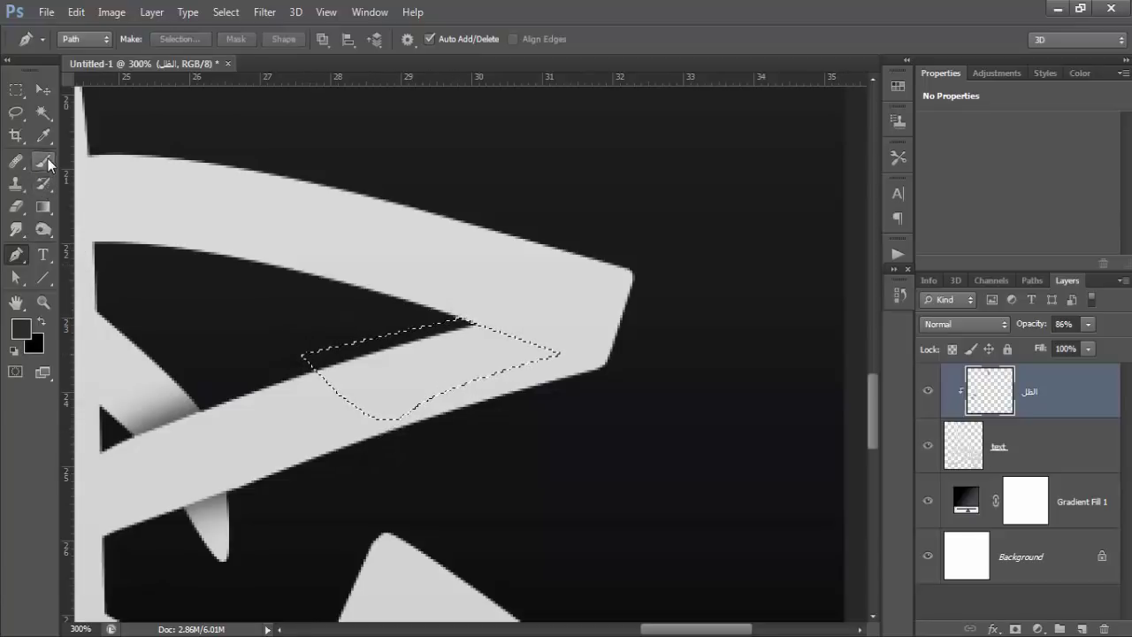
Step: Paint a soft dark shadow in the corner with a 45px brush, deselect, and zoom out
{"action": "left_click", "coordinate": [44, 160]}
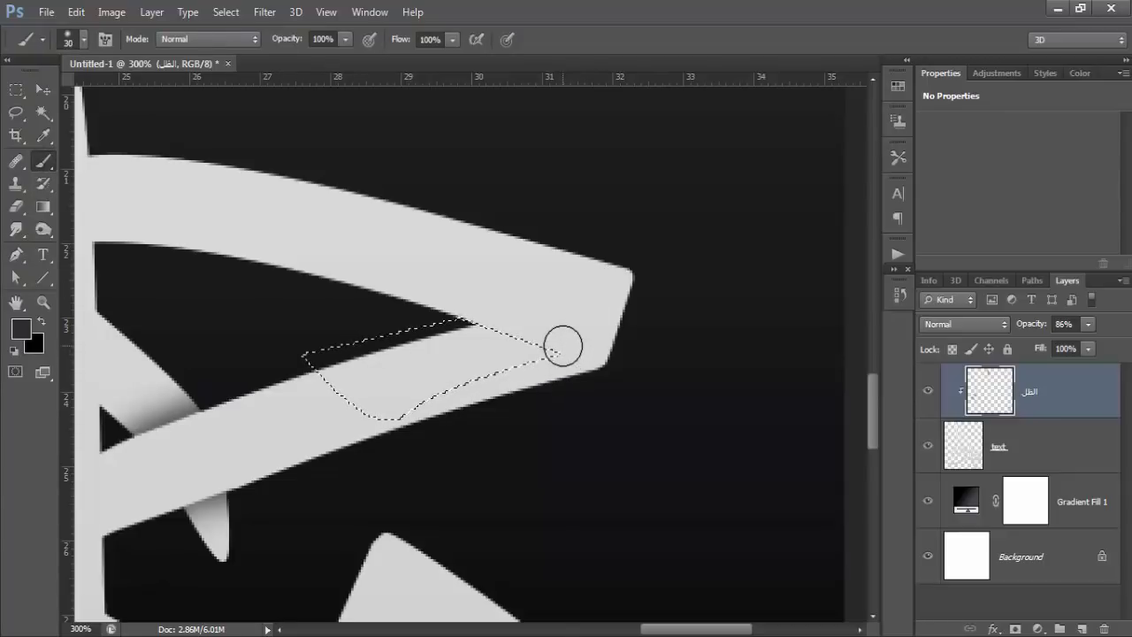
{"action": "key", "text": "bracketright"}
{"action": "key", "text": "bracketright"}
{"action": "key", "text": "bracketright"}
{"action": "mouse_move", "coordinate": [556, 312]}
{"action": "left_mouse_down"}
{"action": "mouse_move", "coordinate": [518, 278]}
{"action": "mouse_move", "coordinate": [434, 262]}
{"action": "mouse_move", "coordinate": [561, 307]}
{"action": "left_mouse_up"}
{"action": "left_click_drag", "start_coordinate": [561, 398], "coordinate": [474, 427]}
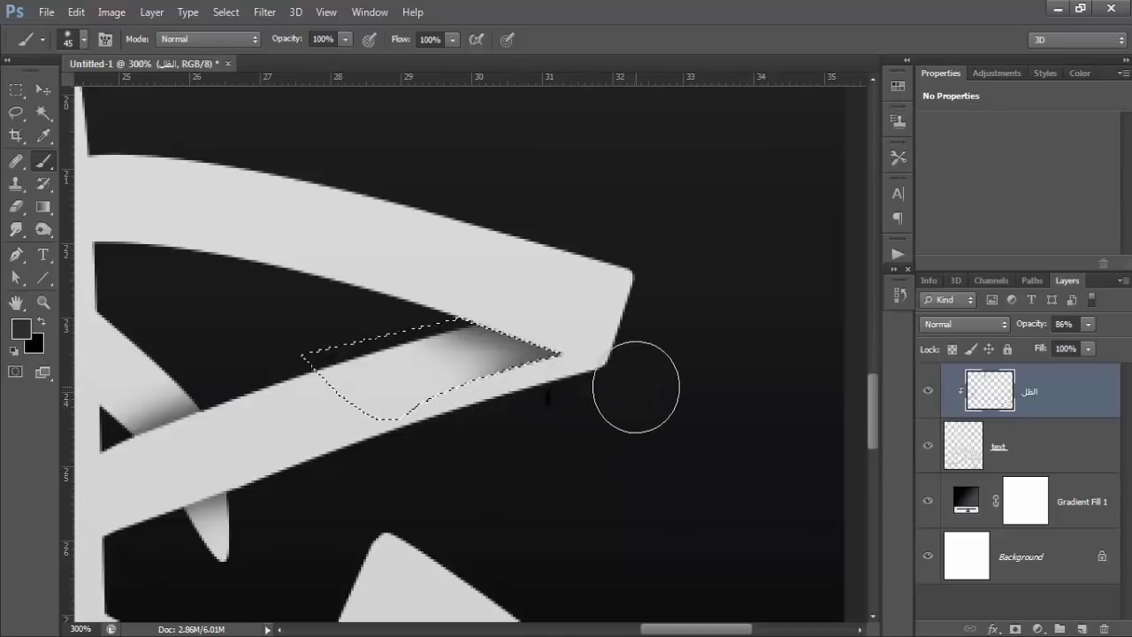
{"action": "key", "text": "ctrl+d"}
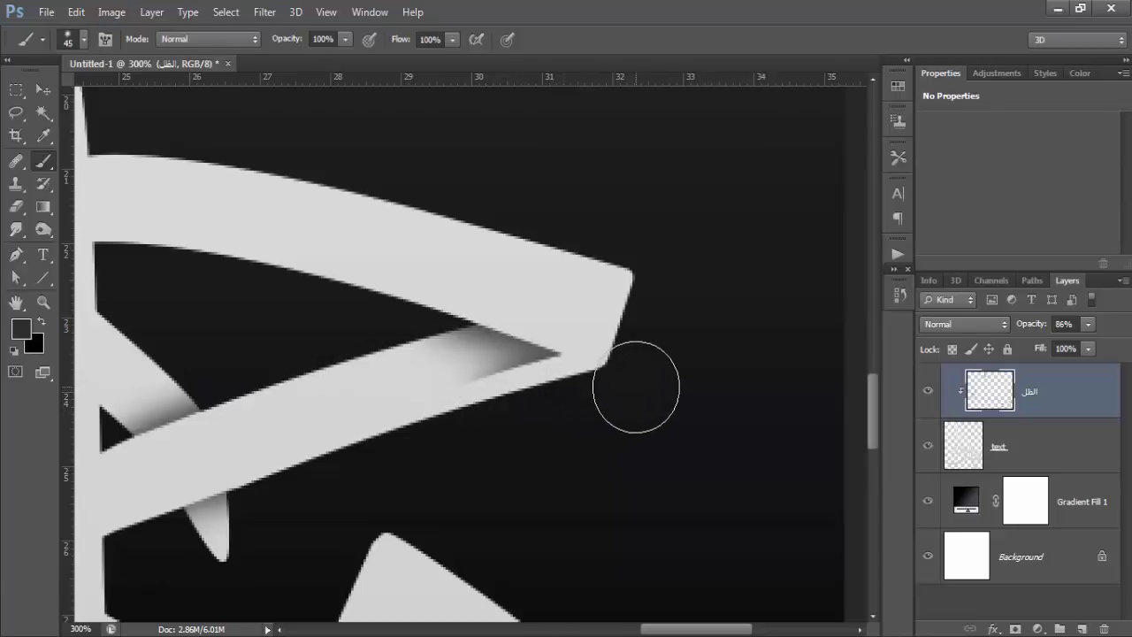
{"action": "key", "text": "ctrl+minus"}
{"action": "key", "text": "ctrl+minus"}
{"action": "key", "text": "ctrl+minus"}
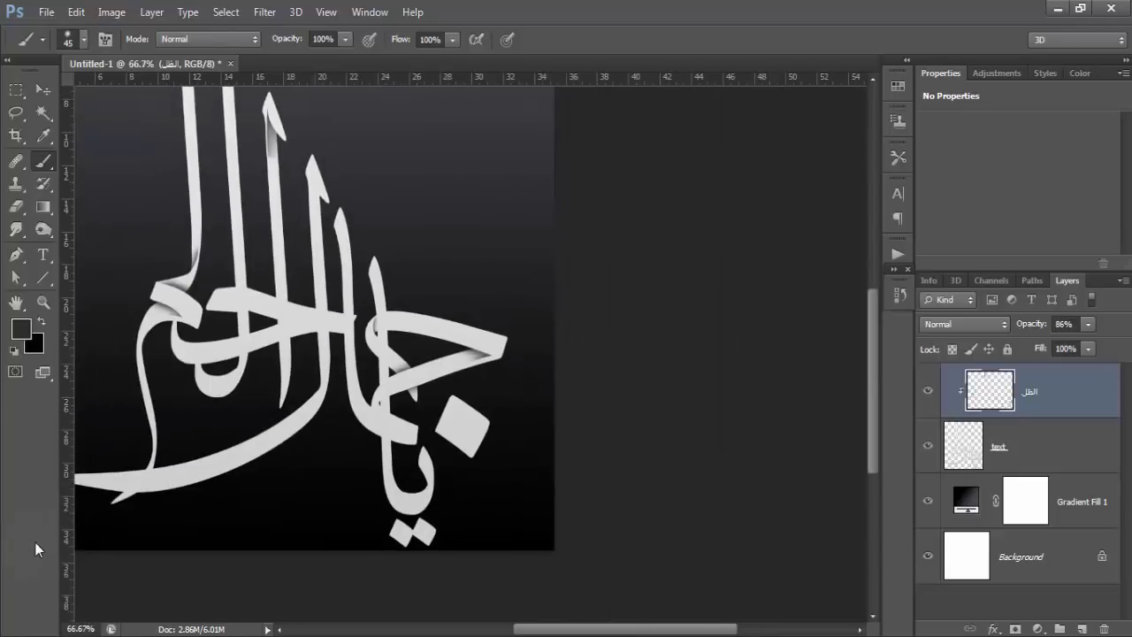
Step: Zoom to 200% on the crossing of the curved letter strokes
{"action": "left_click", "coordinate": [35, 303]}
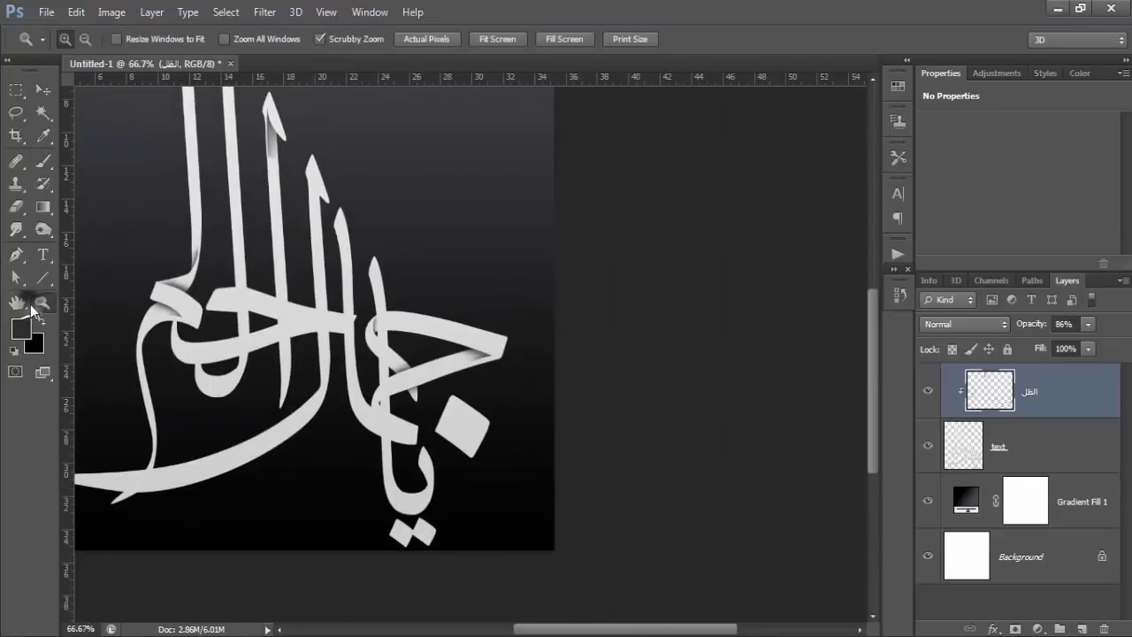
{"action": "left_click", "coordinate": [379, 369]}
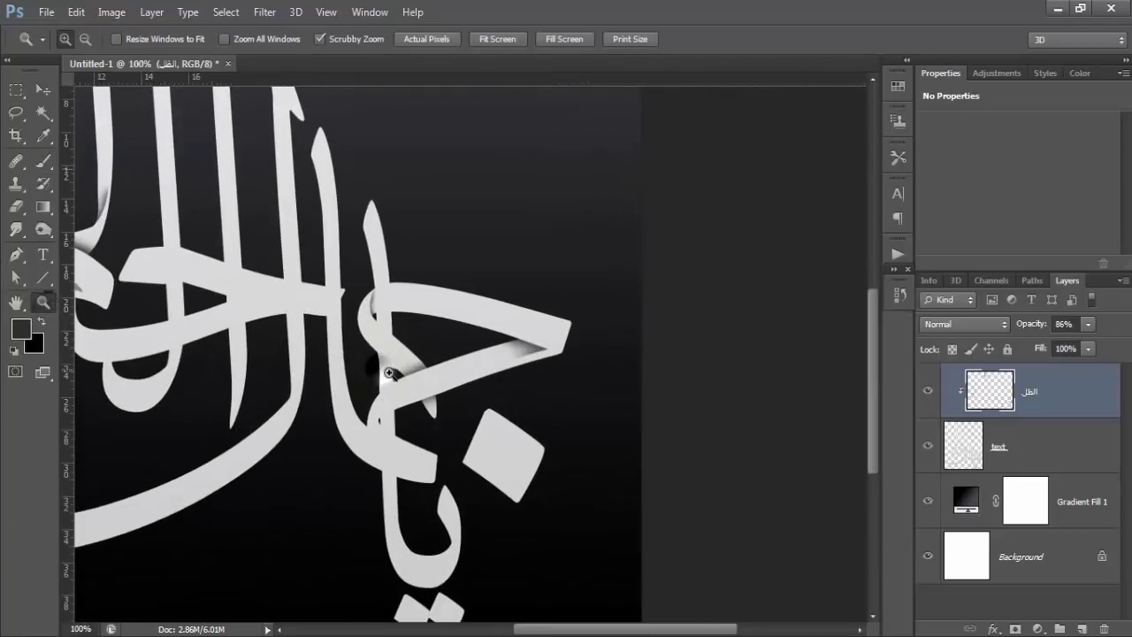
{"action": "left_click", "coordinate": [389, 372]}
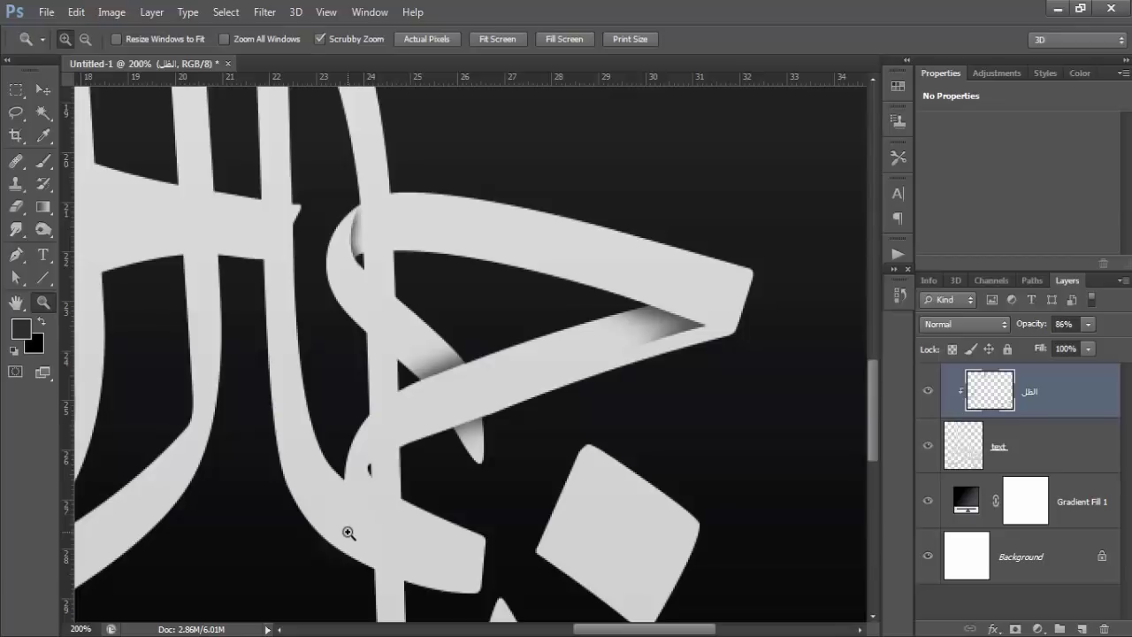
Step: Scroll up and zoom to 500% on the loop wrapping the tall upright
{"action": "scroll", "coordinate": [380, 388], "scroll_direction": "down", "scroll_amount": 3}
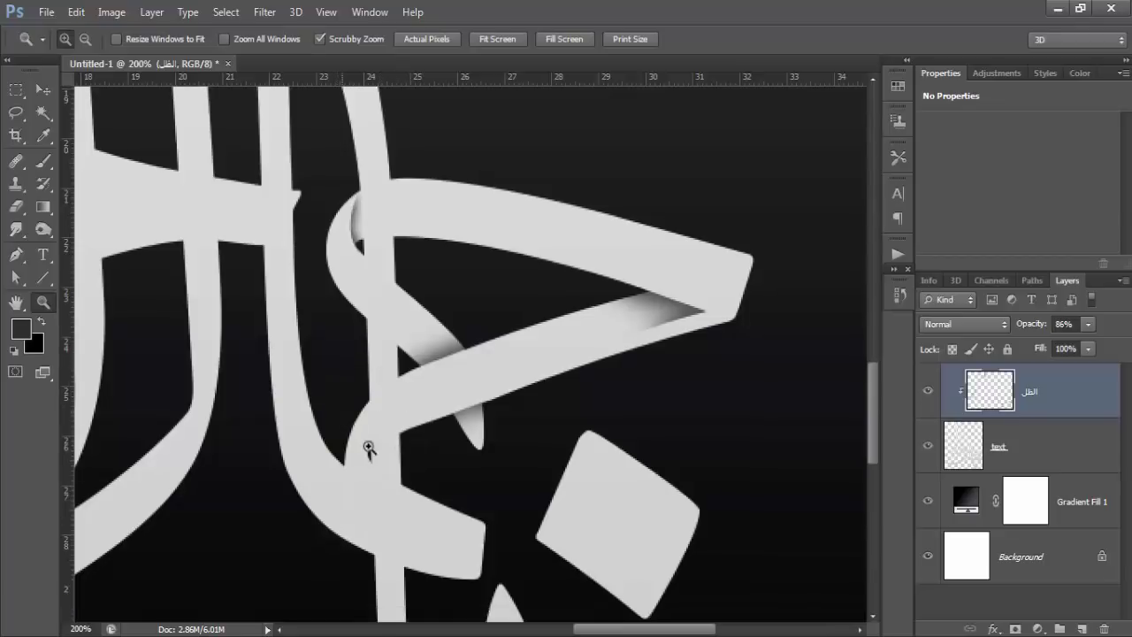
{"action": "scroll", "coordinate": [366, 450], "scroll_direction": "down", "scroll_amount": 2}
{"action": "scroll", "coordinate": [410, 493], "scroll_direction": "up", "scroll_amount": 1}
{"action": "scroll", "coordinate": [409, 493], "scroll_direction": "up", "scroll_amount": 2}
{"action": "scroll", "coordinate": [406, 496], "scroll_direction": "up", "scroll_amount": 3}
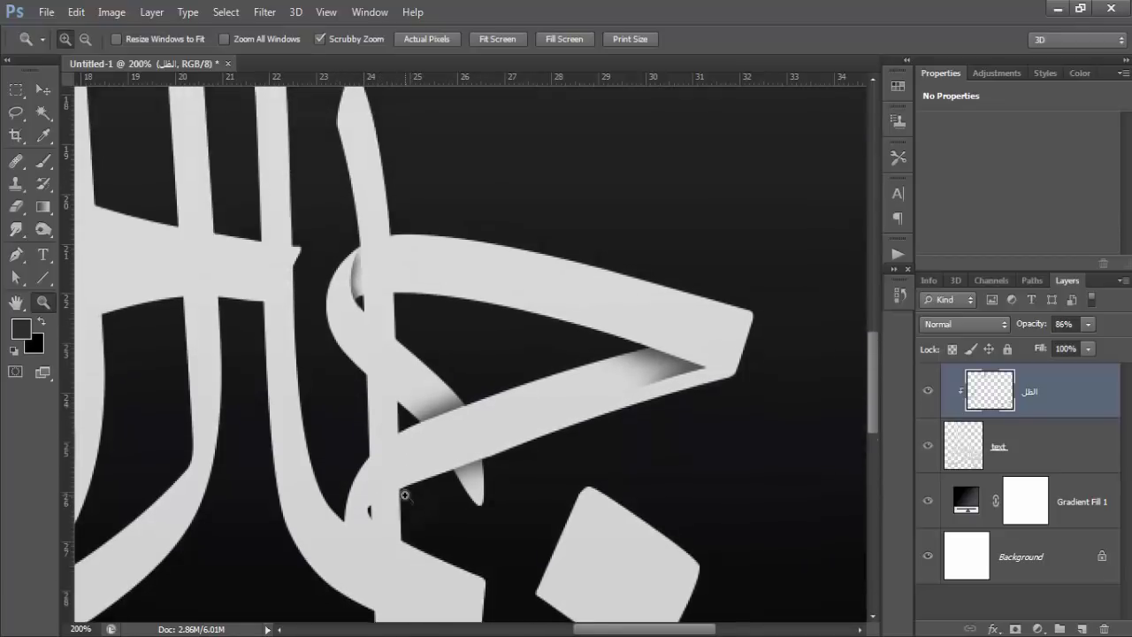
{"action": "scroll", "coordinate": [408, 509], "scroll_direction": "up", "scroll_amount": 2}
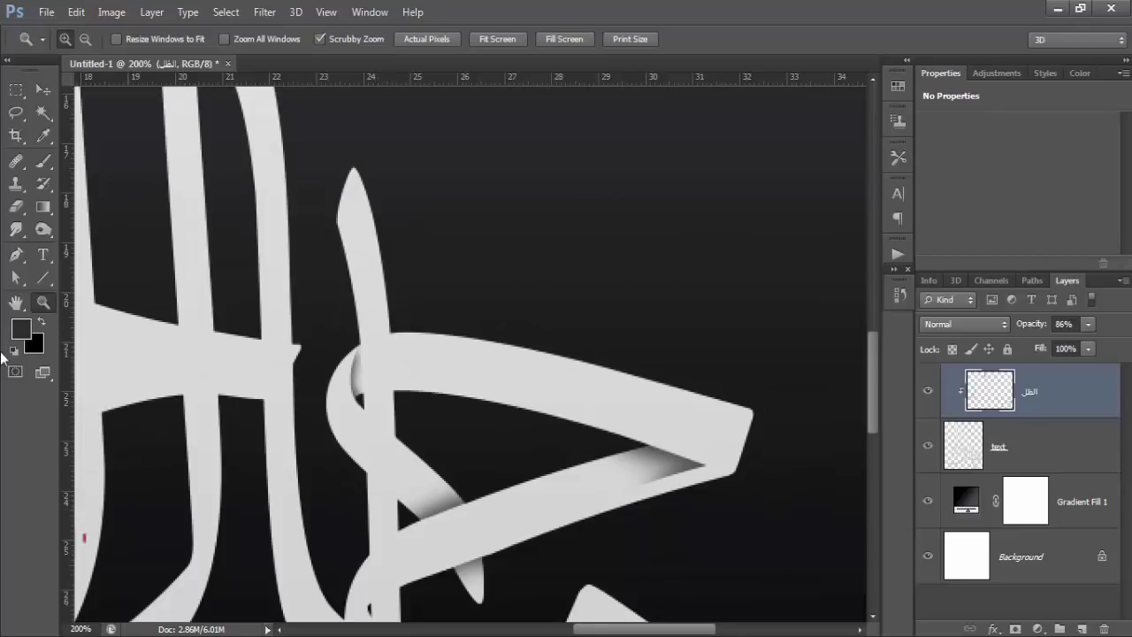
{"action": "left_click", "coordinate": [366, 380]}
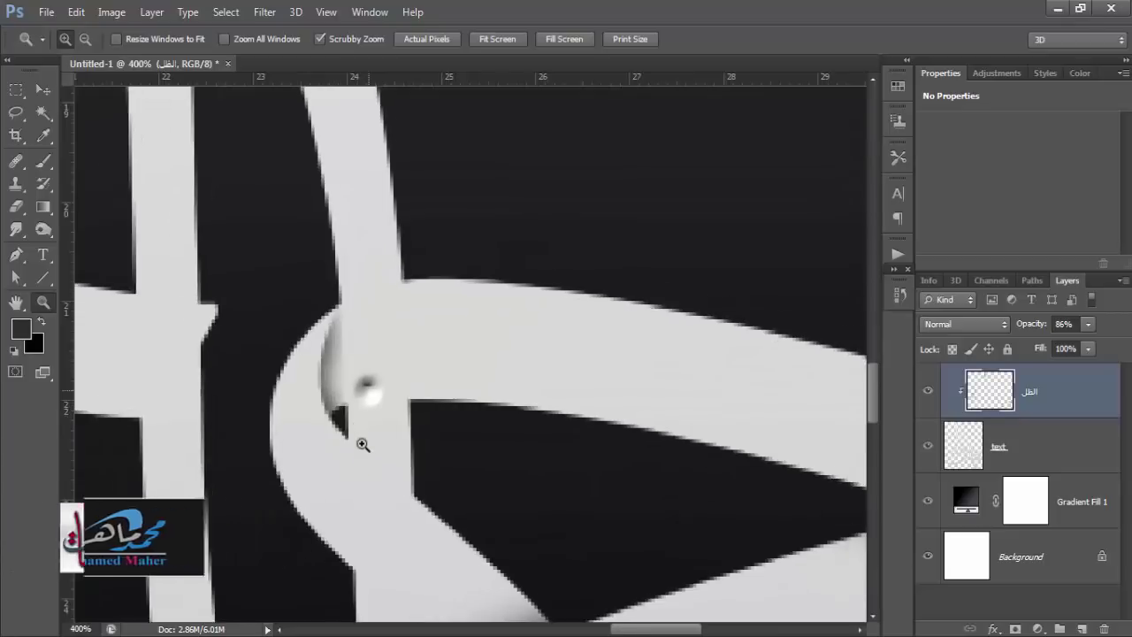
{"action": "left_click", "coordinate": [366, 391]}
Step: Select a triangle around the arc's start beside the upright, paint soft black shadow, then deselect
{"action": "left_click", "coordinate": [16, 255]}
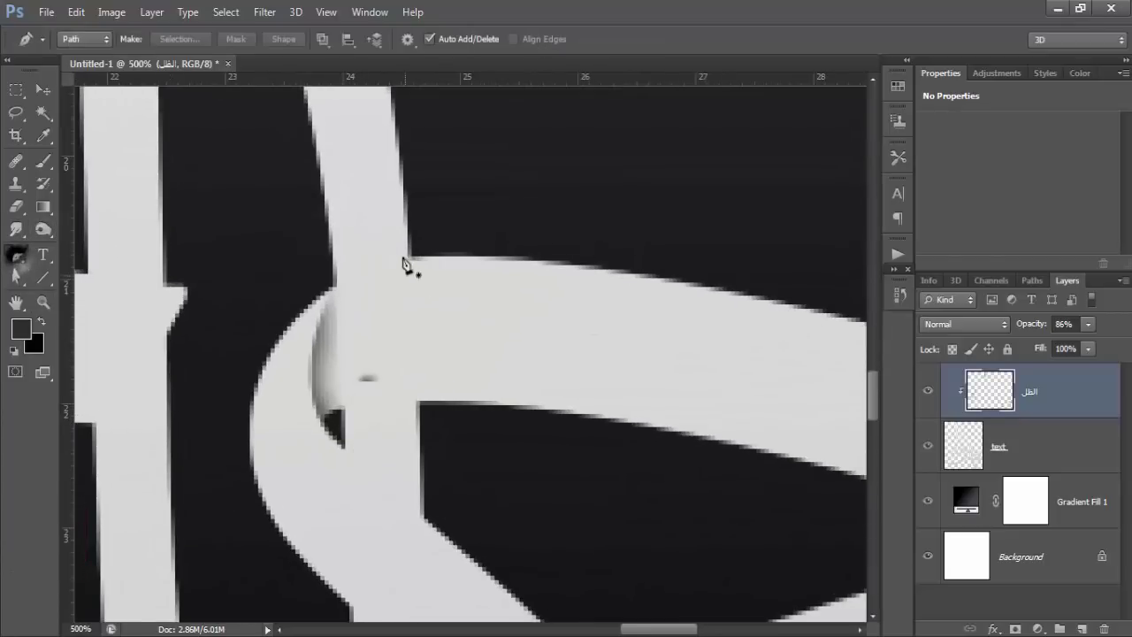
{"action": "left_click", "coordinate": [408, 249]}
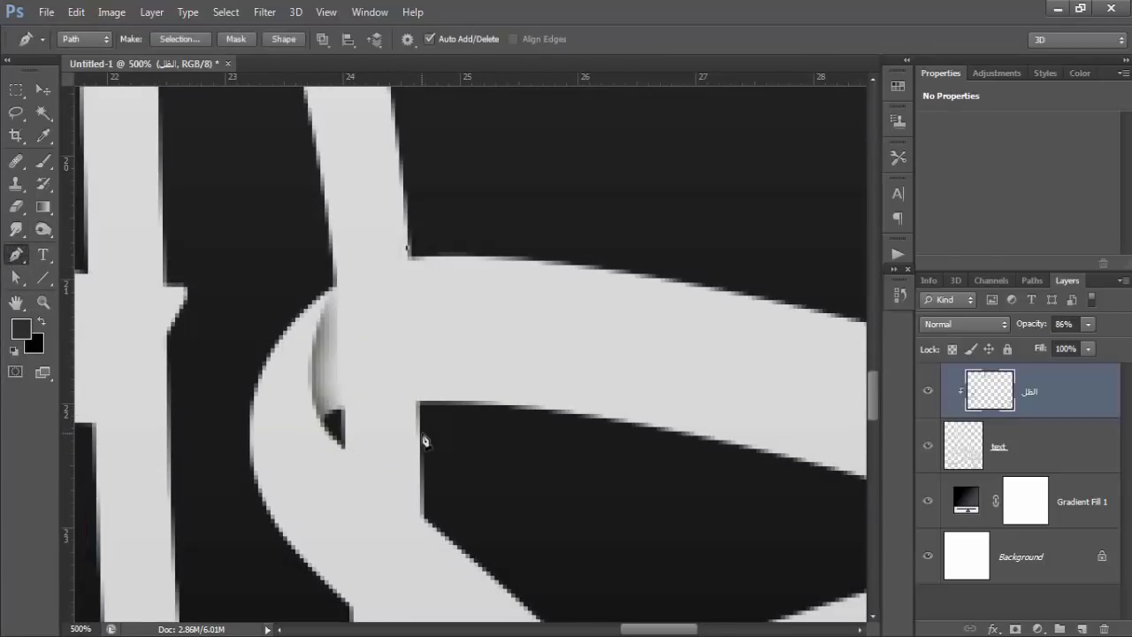
{"action": "left_click", "coordinate": [420, 440]}
{"action": "left_click", "coordinate": [482, 479]}
{"action": "left_click", "coordinate": [672, 232]}
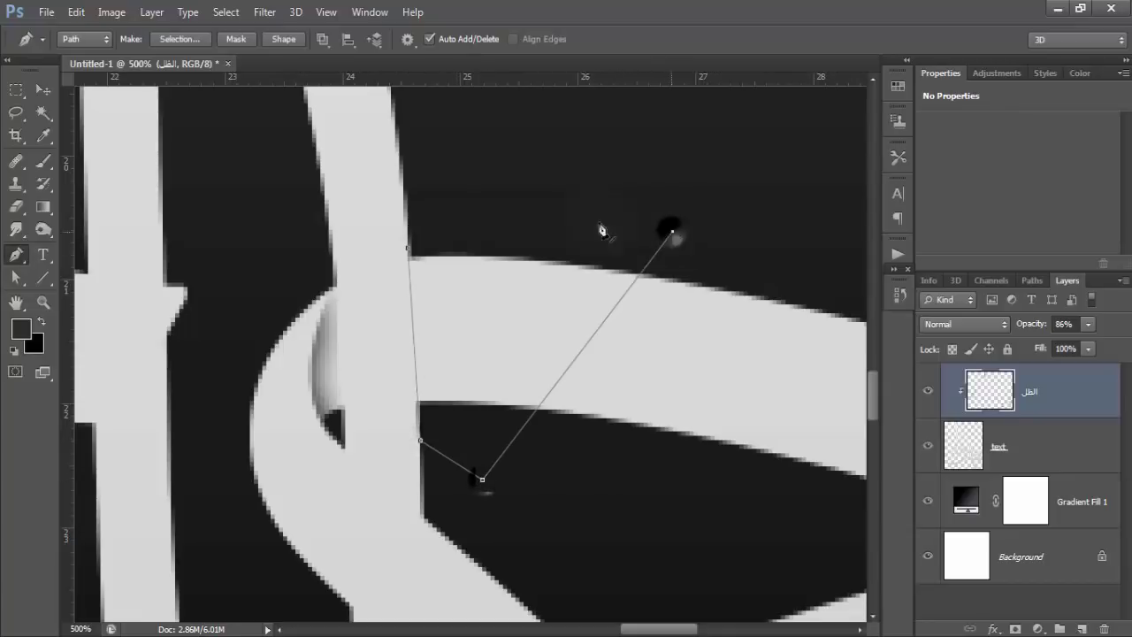
{"action": "left_click", "coordinate": [406, 250]}
{"action": "key", "text": "ctrl+Return"}
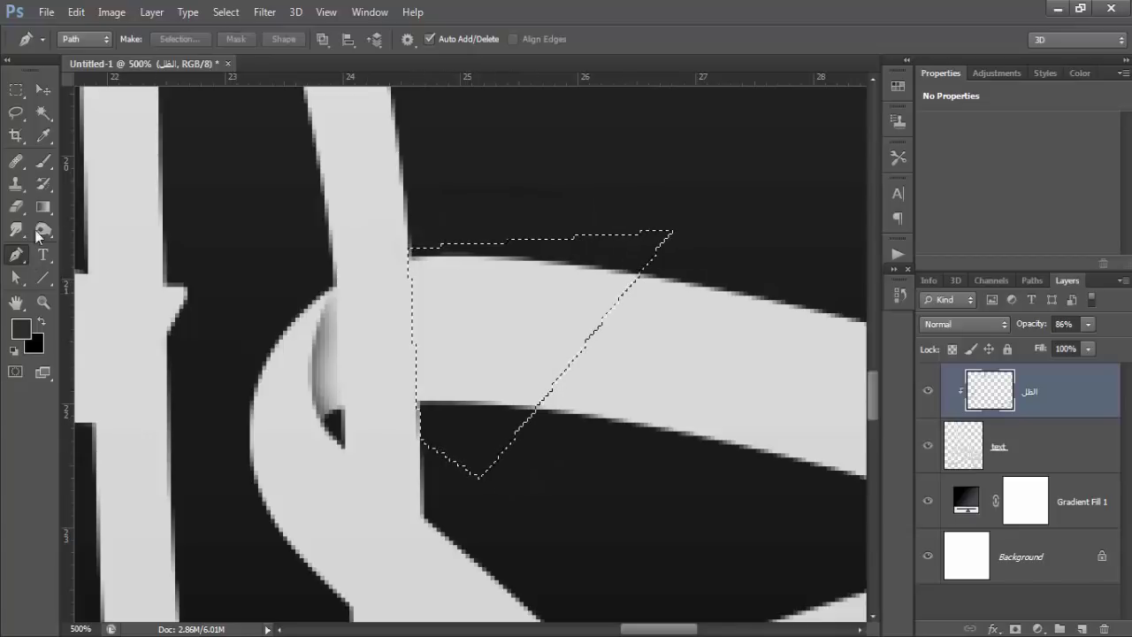
{"action": "left_click", "coordinate": [44, 160]}
{"action": "left_click_drag", "start_coordinate": [370, 298], "coordinate": [356, 354]}
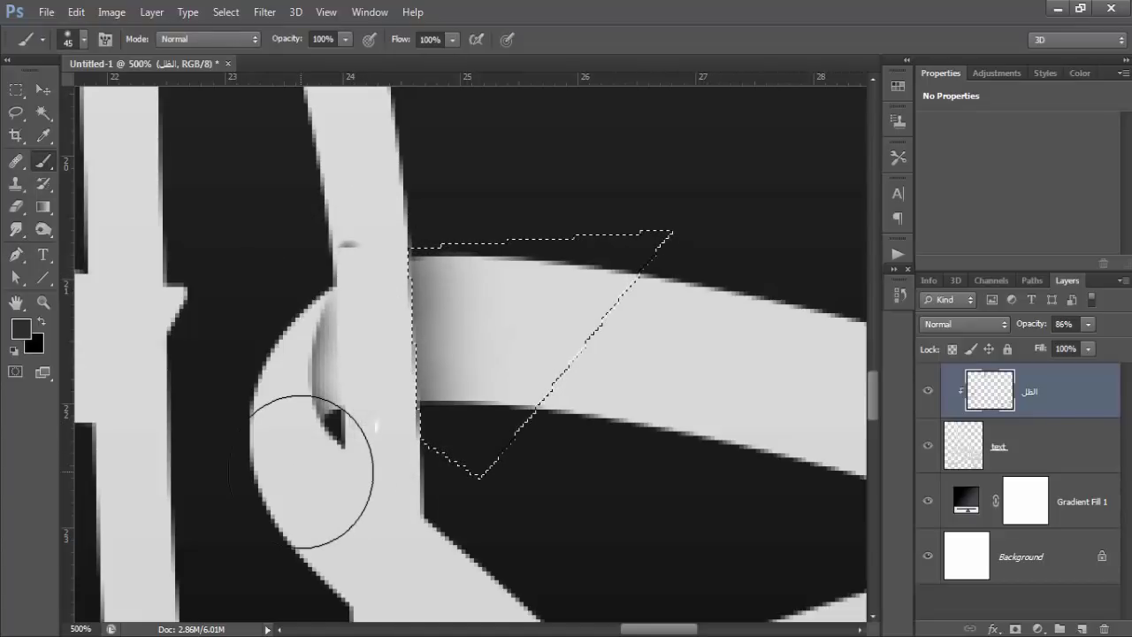
{"action": "key", "text": "ctrl+d"}
Step: Select the sliver where the lower curve meets the upright and dab with a smaller brush
{"action": "left_click", "coordinate": [16, 255]}
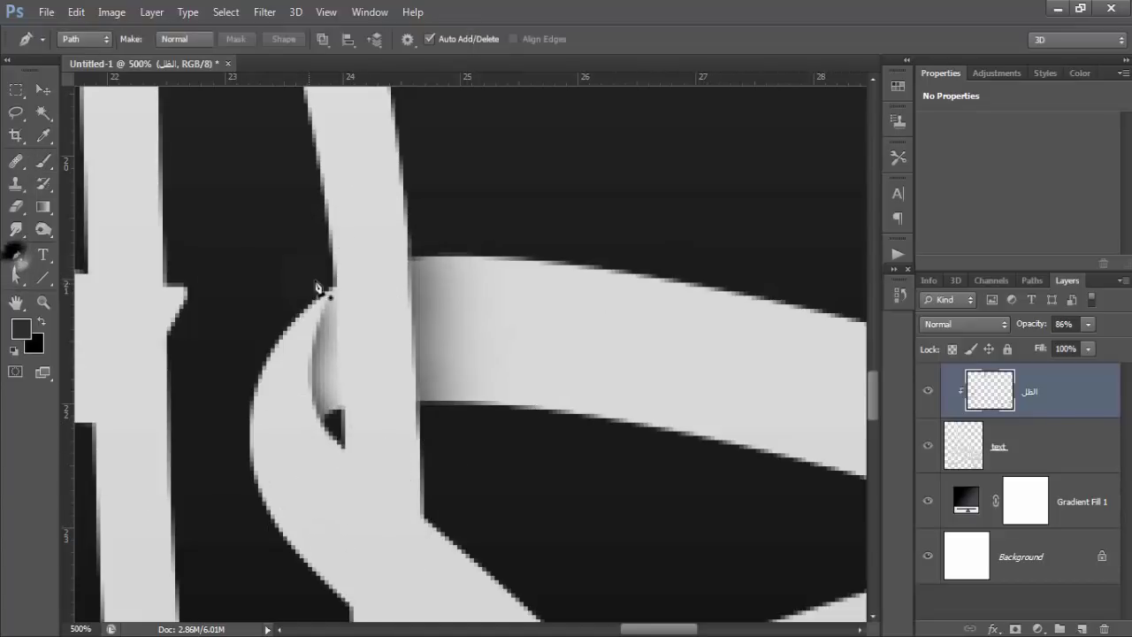
{"action": "left_click", "coordinate": [333, 281]}
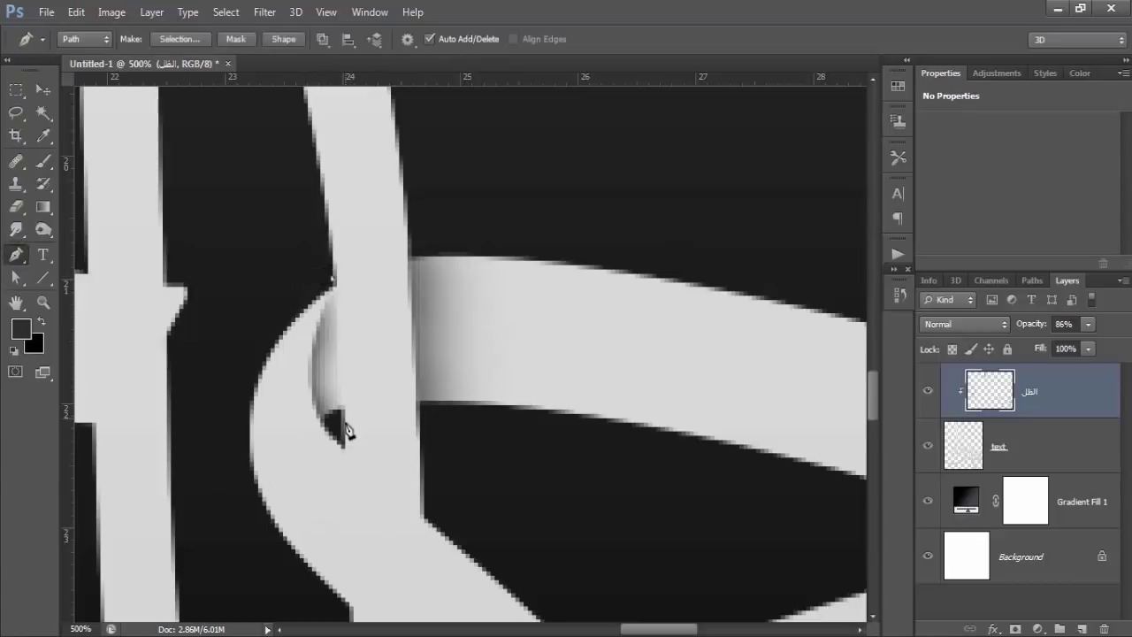
{"action": "left_click", "coordinate": [344, 428]}
{"action": "left_click", "coordinate": [325, 297]}
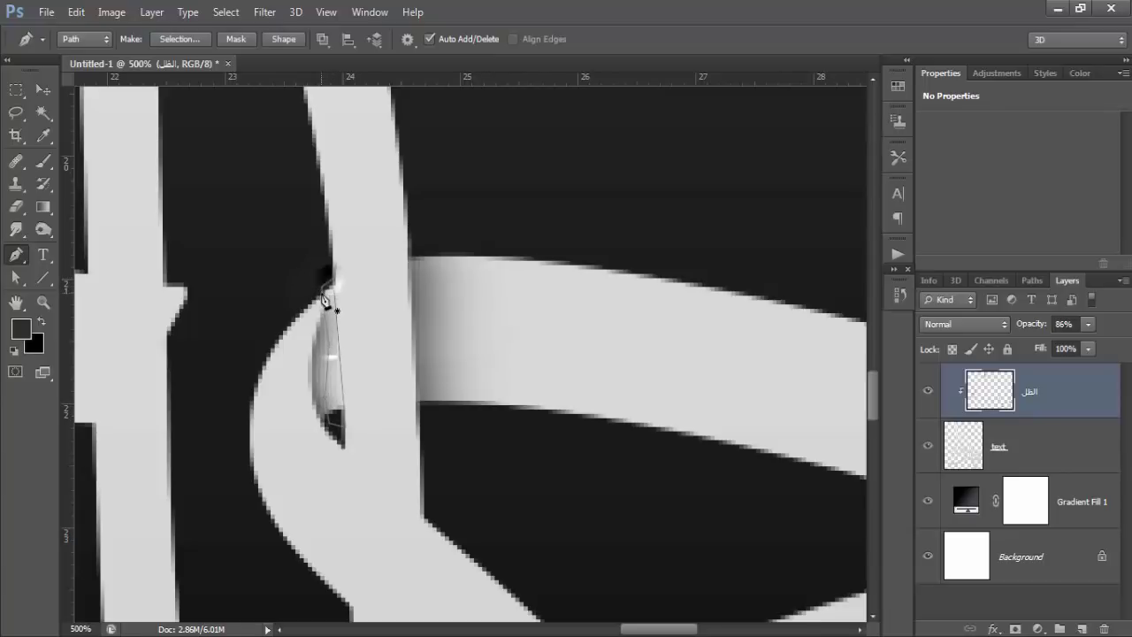
{"action": "key", "text": "ctrl+Return"}
{"action": "left_click", "coordinate": [43, 160]}
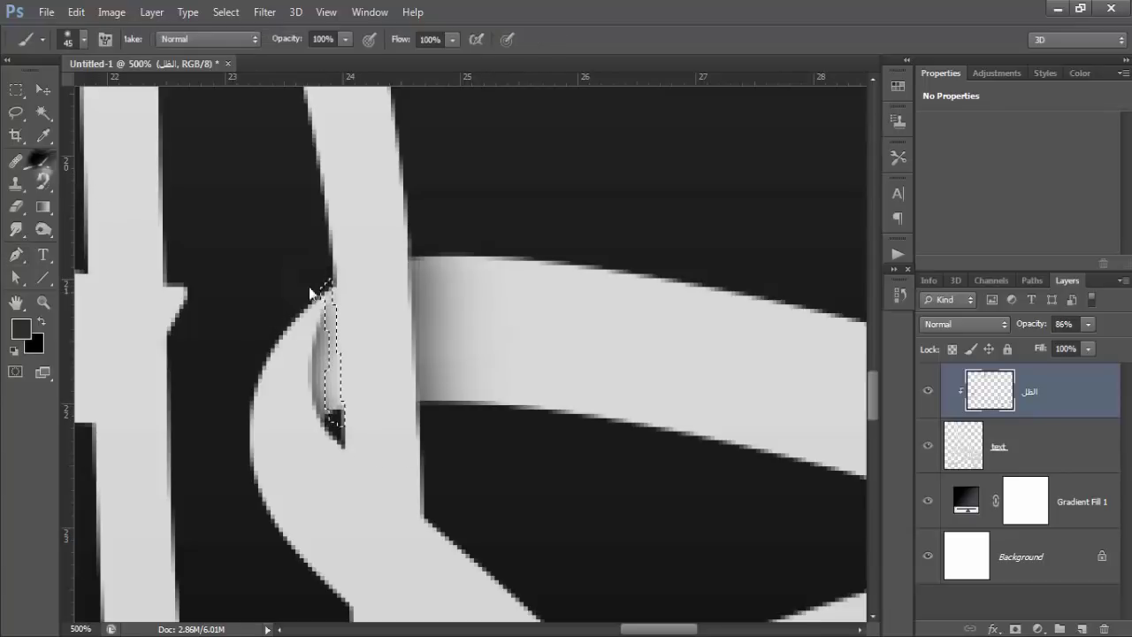
{"action": "key", "text": "bracketleft"}
{"action": "key", "text": "bracketleft"}
{"action": "key", "text": "bracketleft"}
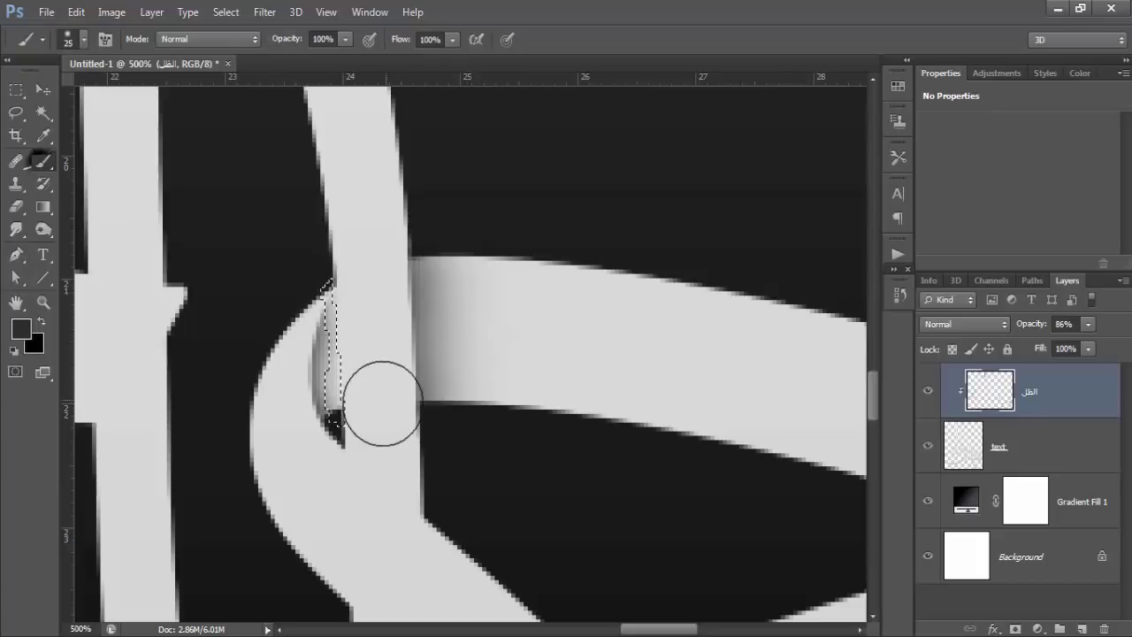
{"action": "key", "text": "bracketleft"}
{"action": "key", "text": "bracketleft"}
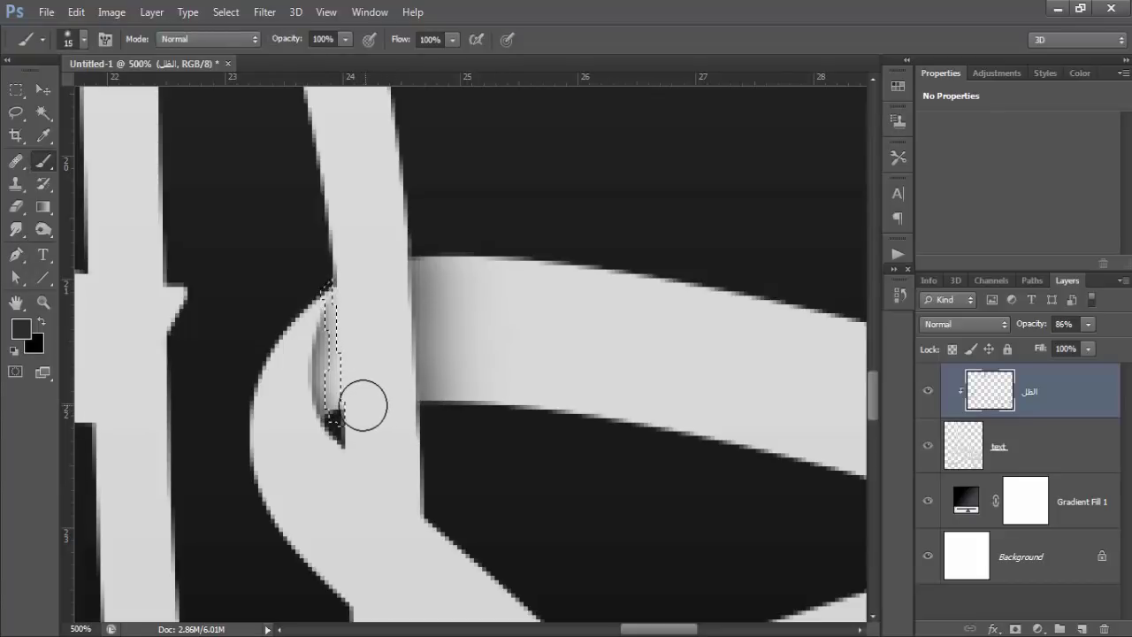
{"action": "left_click", "coordinate": [359, 283]}
Step: Undo the stray white dab, deselect, and clip the الظل layer to the text layer
{"action": "key", "text": "ctrl+z"}
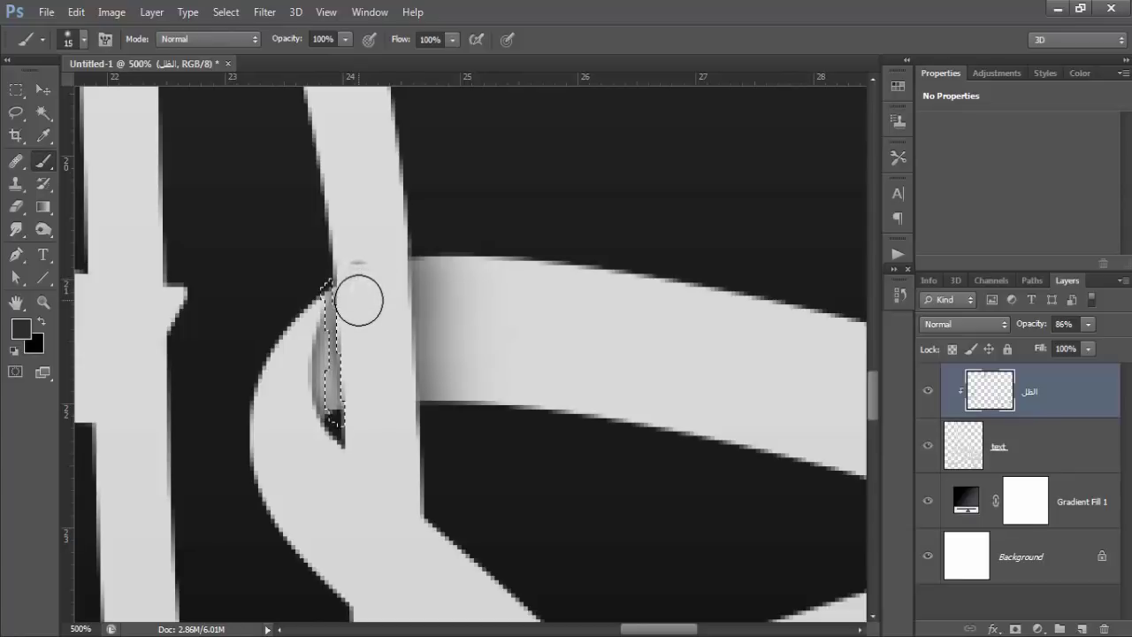
{"action": "key", "text": "ctrl+d"}
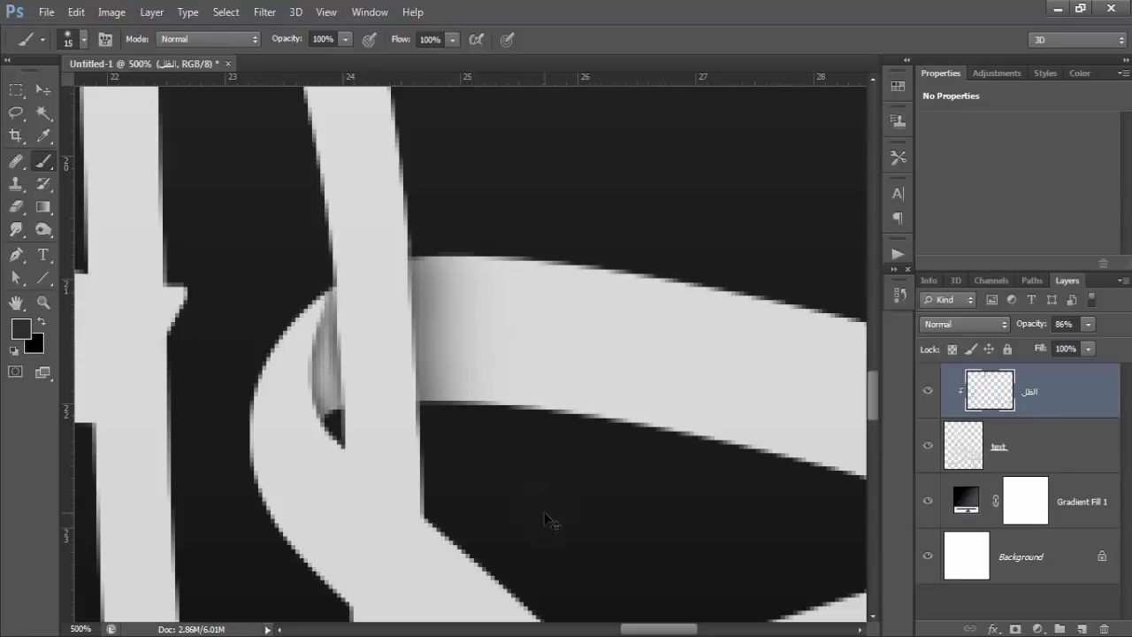
{"action": "key", "text": "ctrl+bracketleft"}
{"action": "key", "text": "ctrl+bracketleft"}
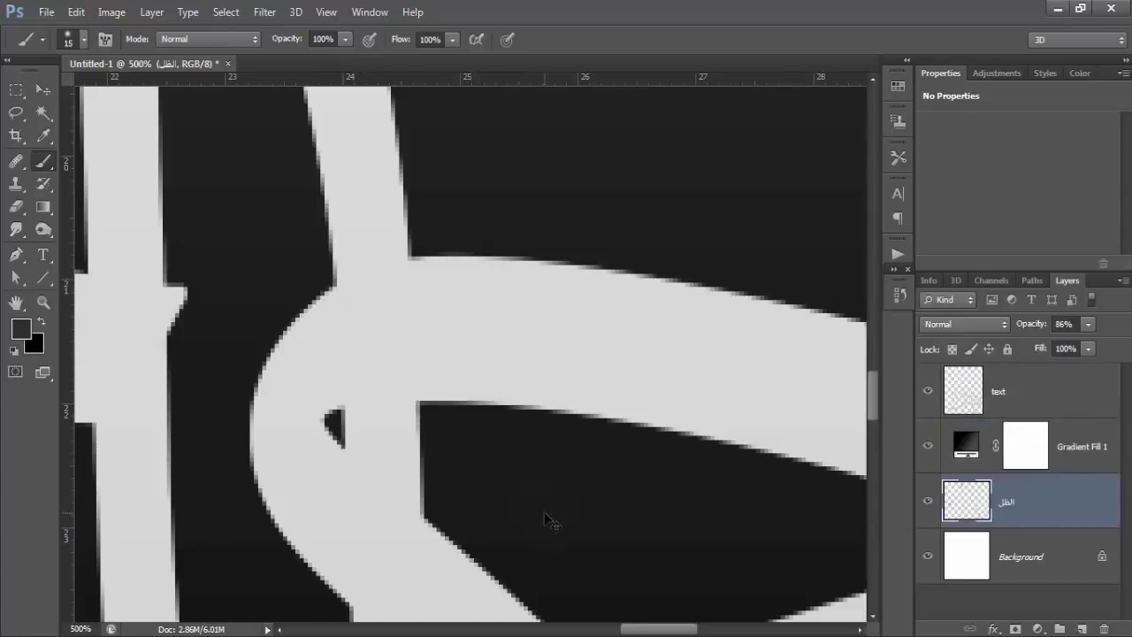
{"action": "key", "text": "ctrl+bracketright"}
{"action": "key", "text": "ctrl+bracketright"}
{"action": "key", "text": "ctrl+alt+g"}
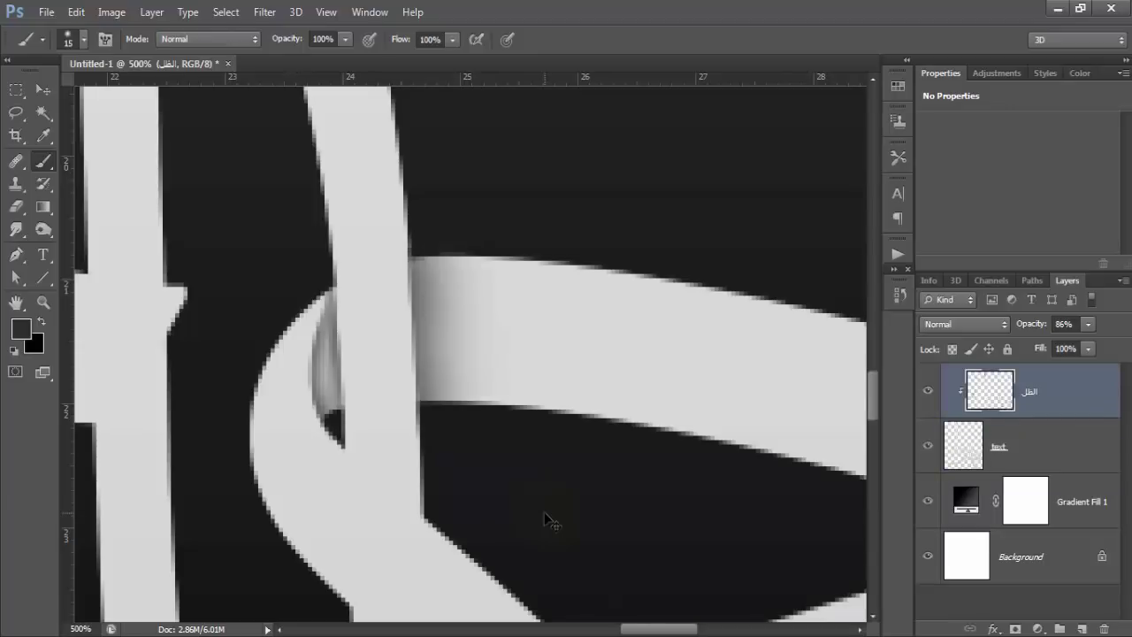
Step: Zoom out, then magnify the diagonal band's crossing with the vertical stem to 400%
{"action": "scroll", "coordinate": [545, 519], "scroll_direction": "down", "scroll_amount": 2}
{"action": "scroll", "coordinate": [546, 520], "scroll_direction": "down", "scroll_amount": 1}
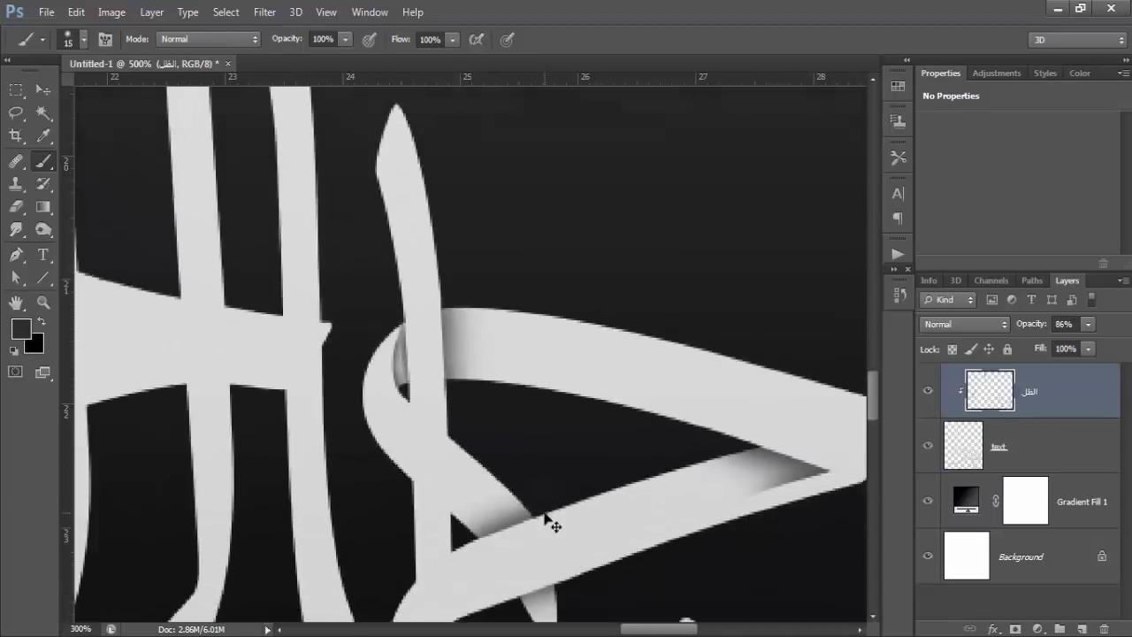
{"action": "scroll", "coordinate": [545, 520], "scroll_direction": "down", "scroll_amount": 2}
{"action": "scroll", "coordinate": [546, 520], "scroll_direction": "down", "scroll_amount": 2}
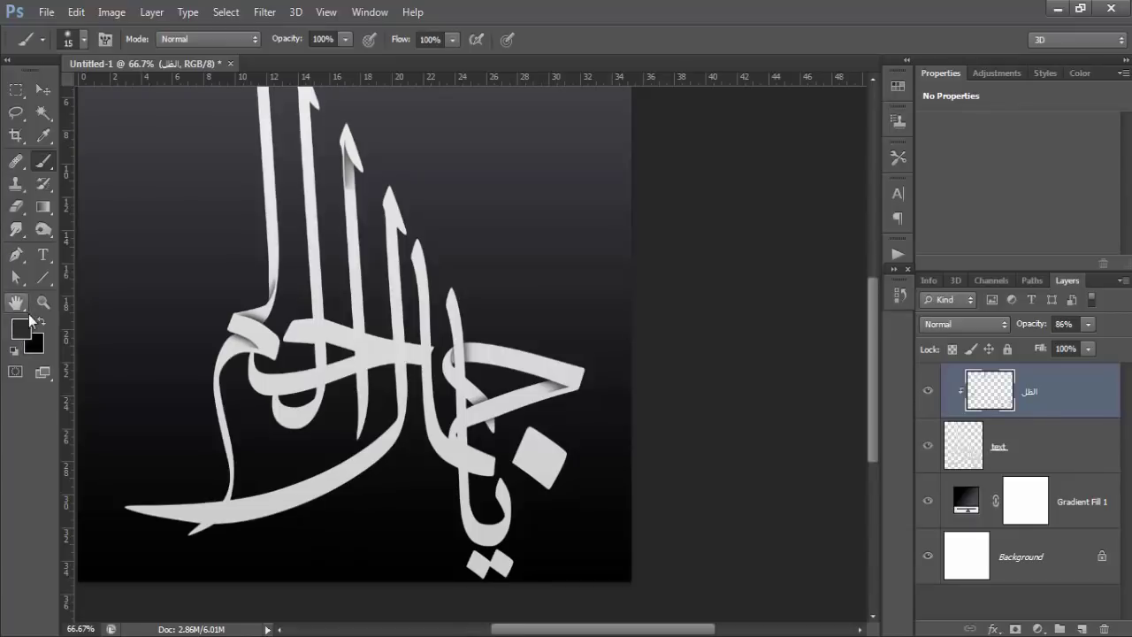
{"action": "left_click", "coordinate": [46, 301]}
{"action": "left_click", "coordinate": [479, 403]}
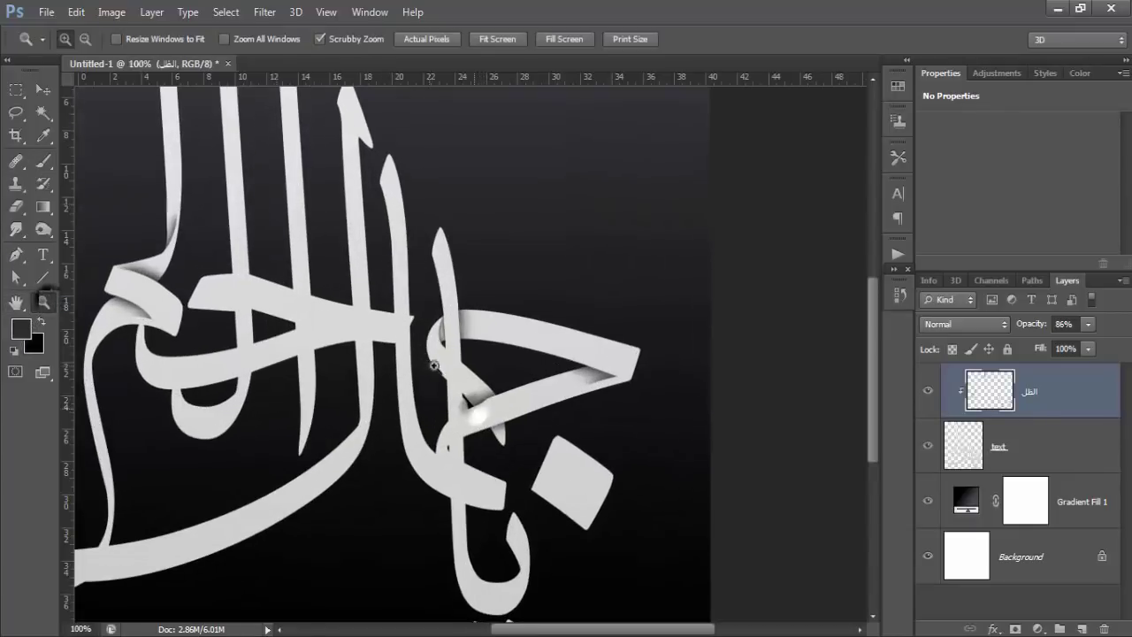
{"action": "left_click", "coordinate": [447, 376]}
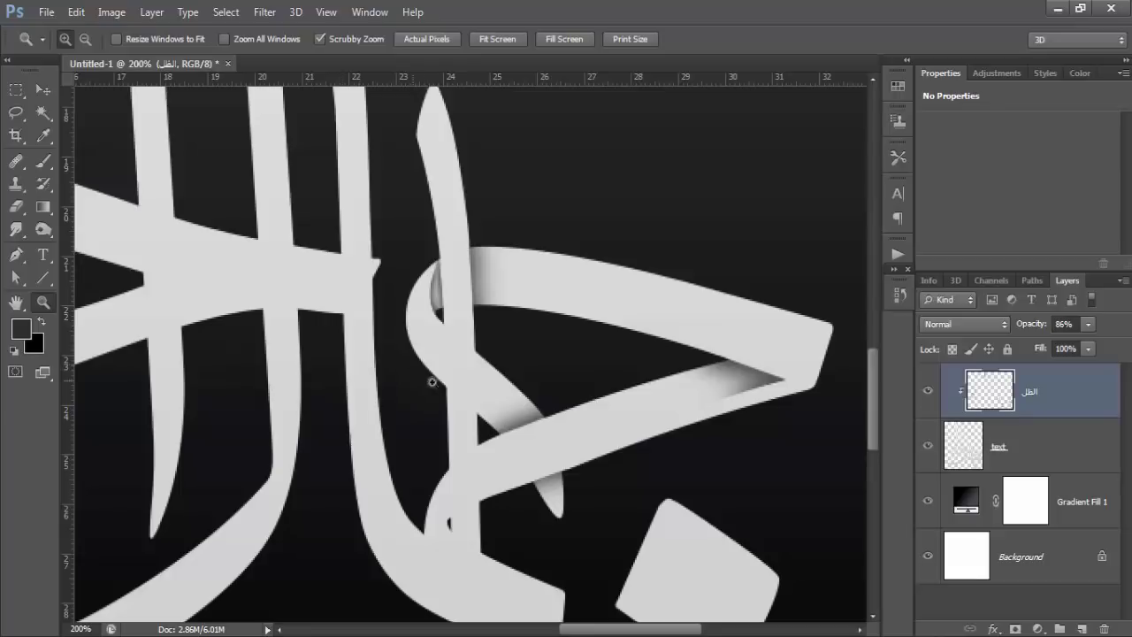
{"action": "left_click", "coordinate": [466, 382]}
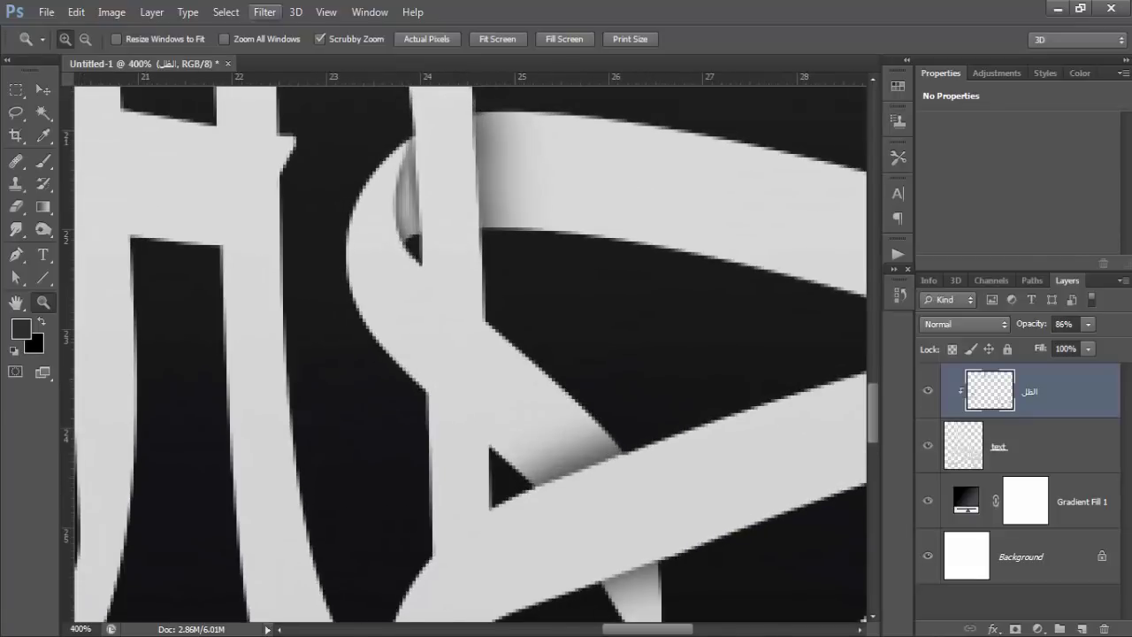
Step: Load a closed outline around the stem overlap below the upper band as a selection
{"action": "left_click", "coordinate": [16, 255]}
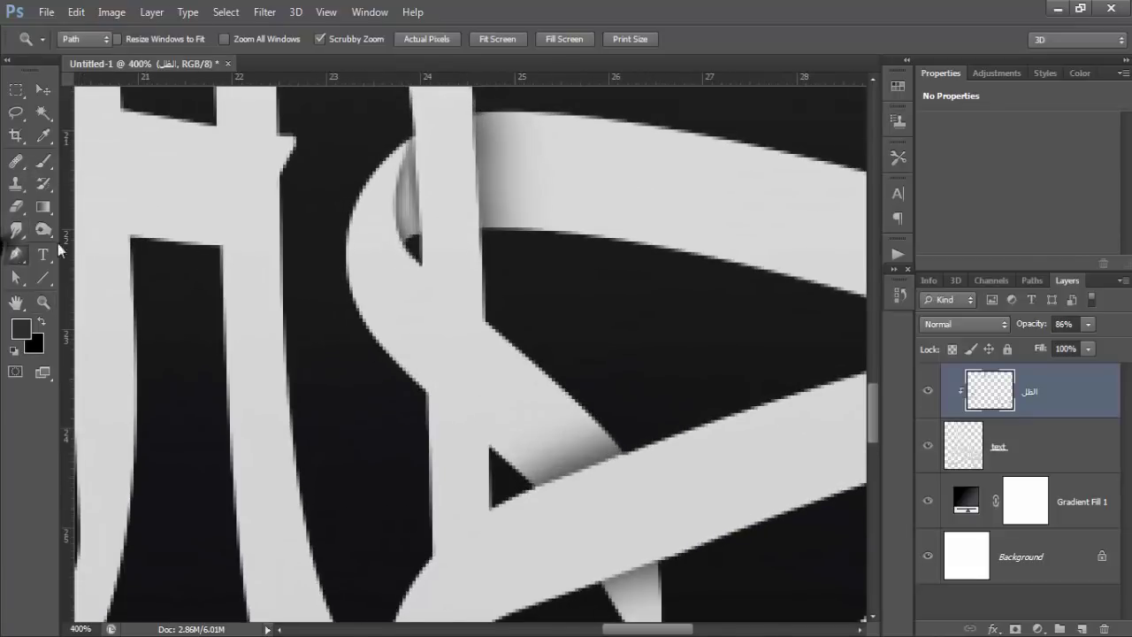
{"action": "left_click", "coordinate": [413, 257]}
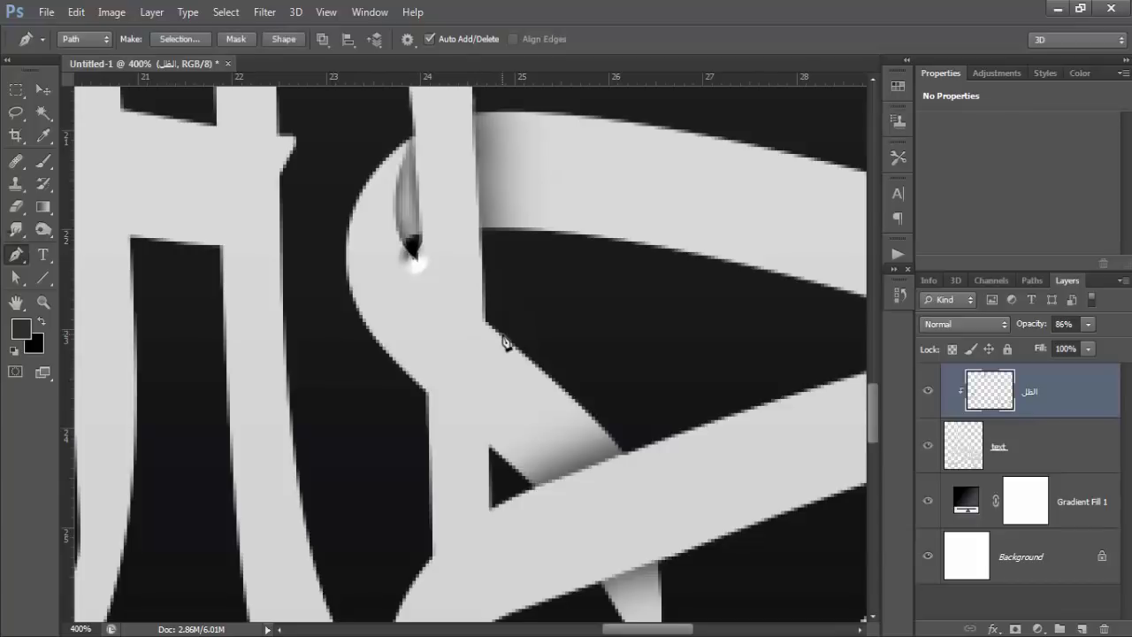
{"action": "left_click", "coordinate": [509, 337]}
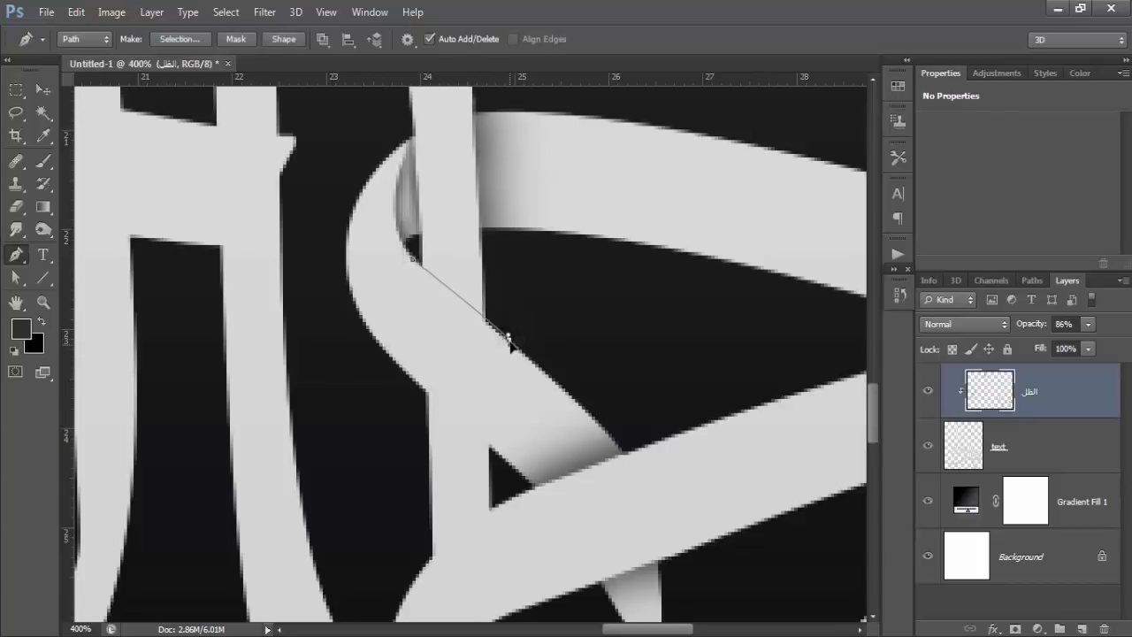
{"action": "left_click", "coordinate": [535, 307]}
{"action": "left_click", "coordinate": [495, 245]}
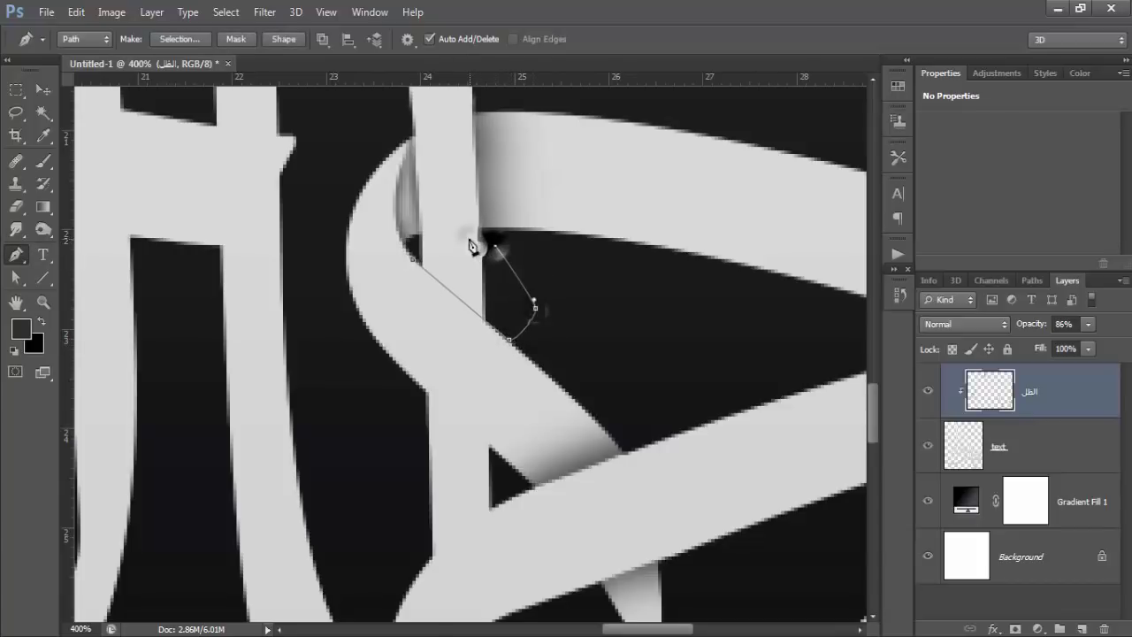
{"action": "left_click", "coordinate": [414, 241]}
{"action": "left_click", "coordinate": [414, 258]}
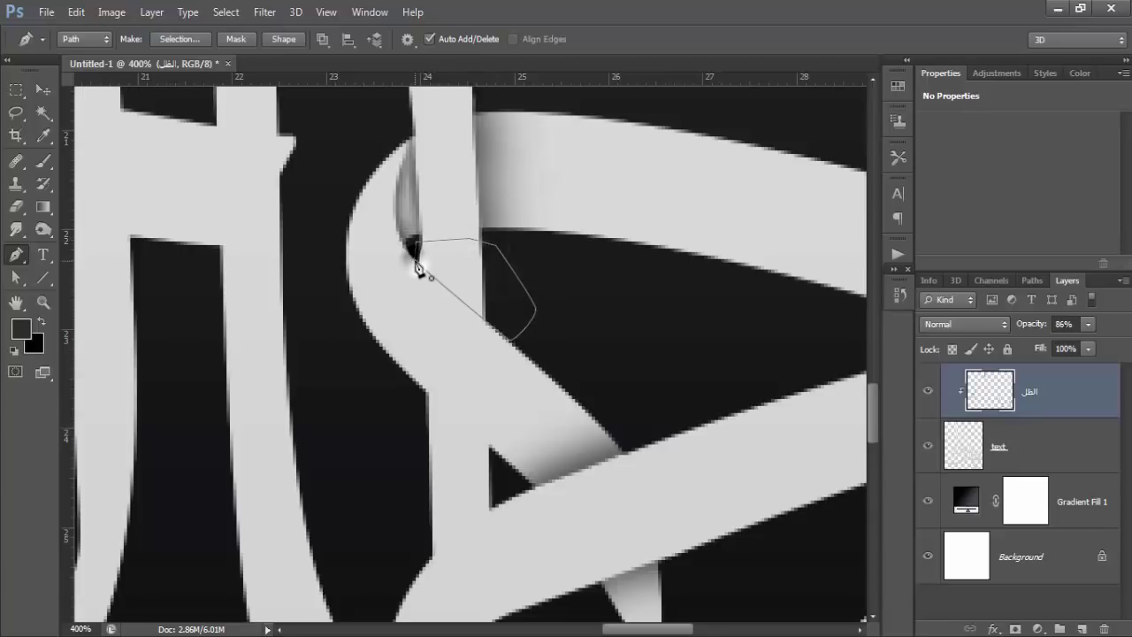
{"action": "key", "text": "ctrl+Return"}
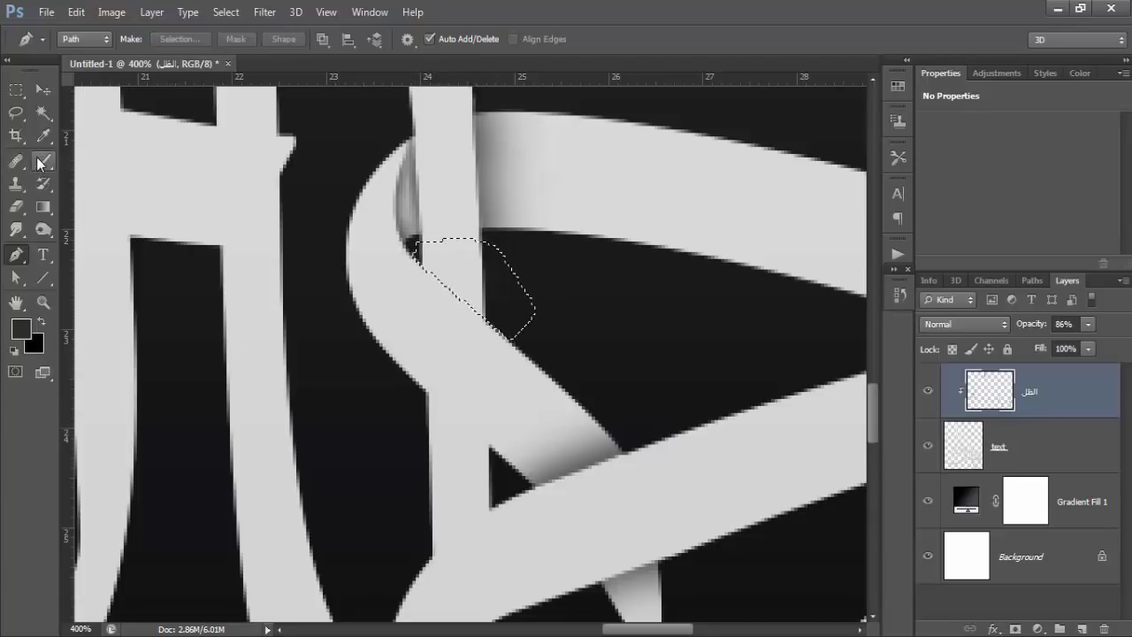
Step: Paint soft black shadow inside it with a 35 px brush, then deselect
{"action": "left_click", "coordinate": [43, 161]}
{"action": "key", "text": "bracketright"}
{"action": "key", "text": "bracketright"}
{"action": "key", "text": "bracketright"}
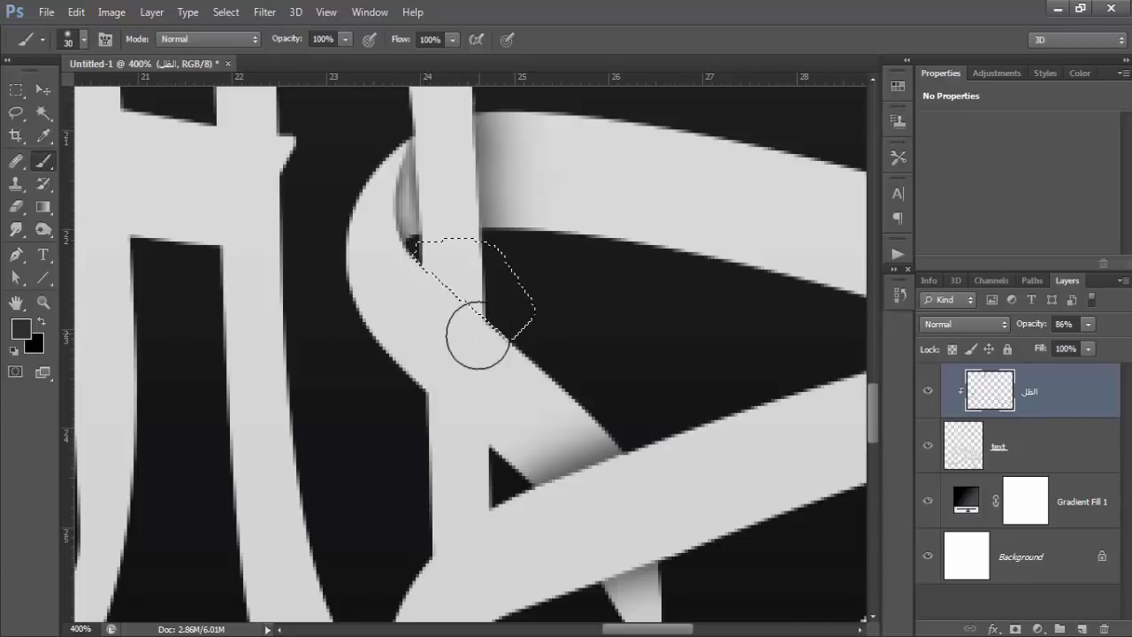
{"action": "key", "text": "bracketright"}
{"action": "mouse_move", "coordinate": [454, 354]}
{"action": "left_mouse_down"}
{"action": "mouse_move", "coordinate": [409, 303]}
{"action": "mouse_move", "coordinate": [448, 359]}
{"action": "left_mouse_up"}
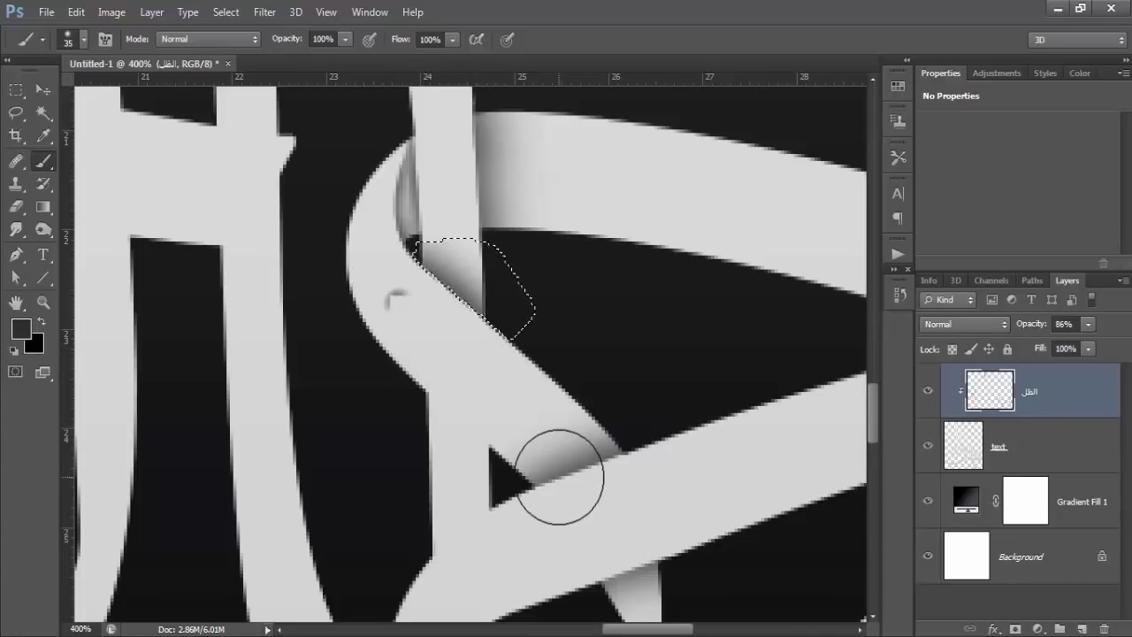
{"action": "key", "text": "ctrl+d"}
Step: Select the stem beneath the diagonal band, paint dark shading inside, then deselect
{"action": "key", "text": "p"}
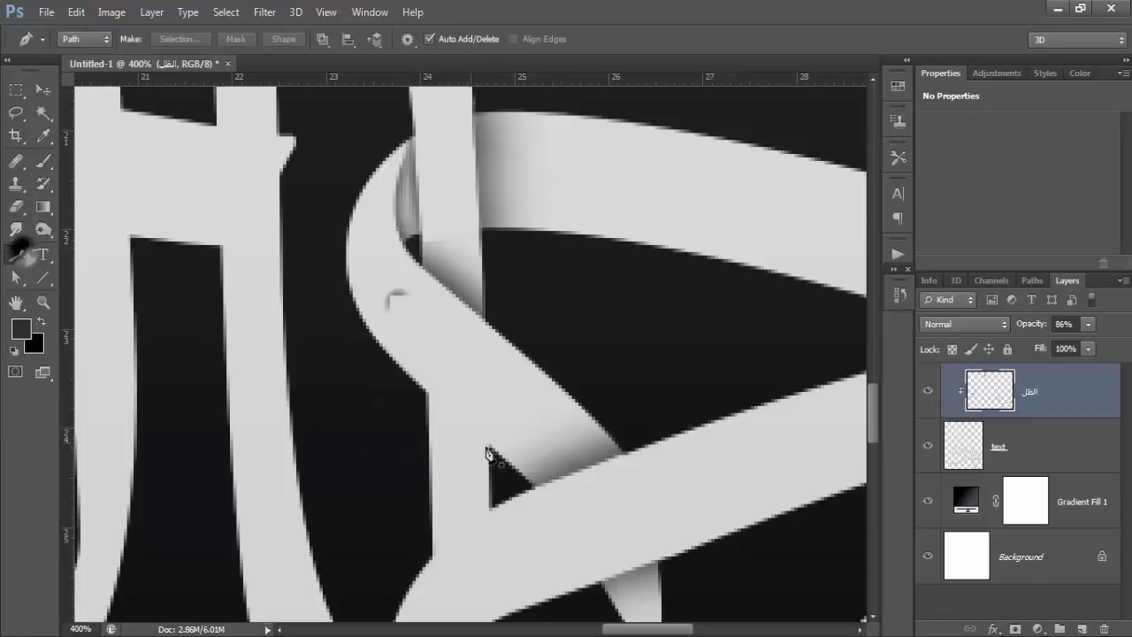
{"action": "left_click", "coordinate": [492, 452]}
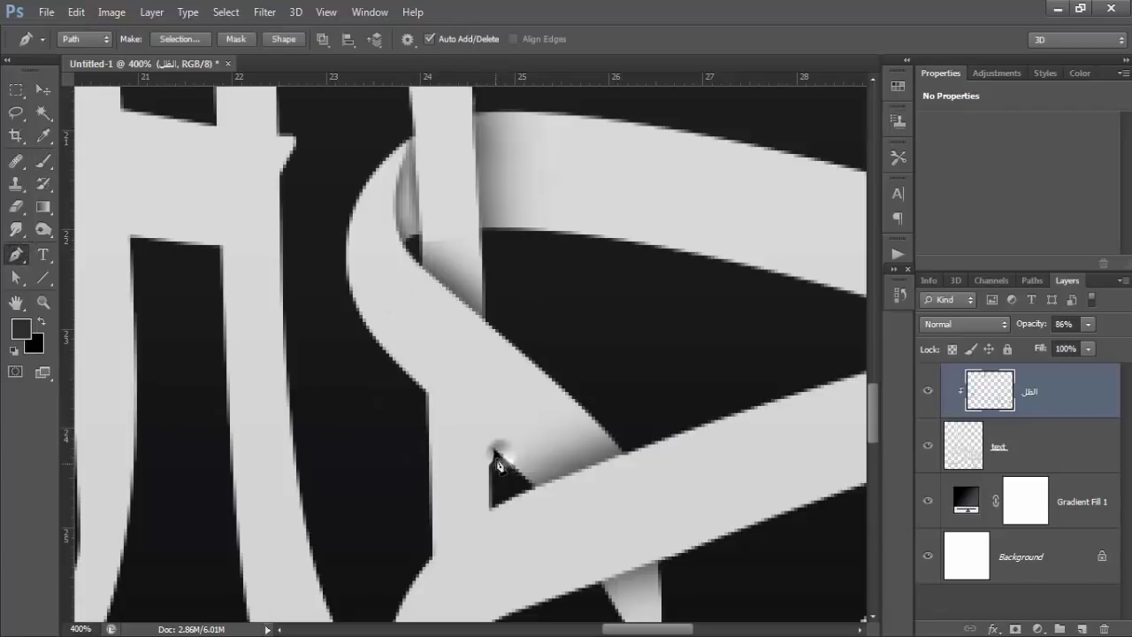
{"action": "left_click", "coordinate": [414, 386]}
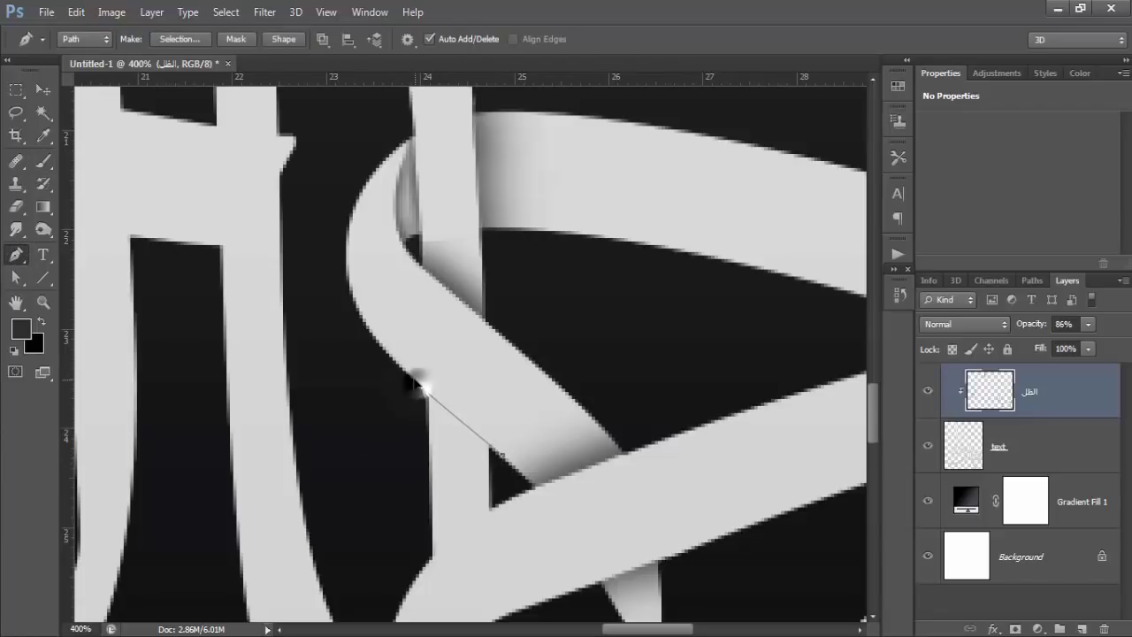
{"action": "left_click", "coordinate": [399, 492]}
{"action": "left_click", "coordinate": [423, 536]}
{"action": "left_click", "coordinate": [492, 500]}
{"action": "left_click", "coordinate": [508, 465]}
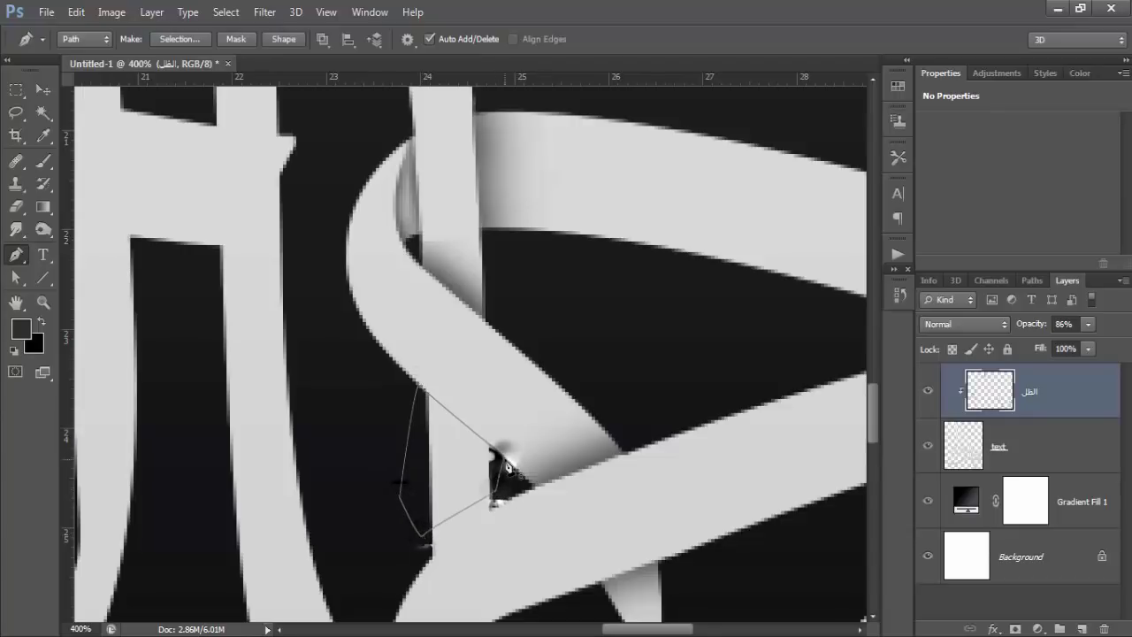
{"action": "key", "text": "ctrl+Return"}
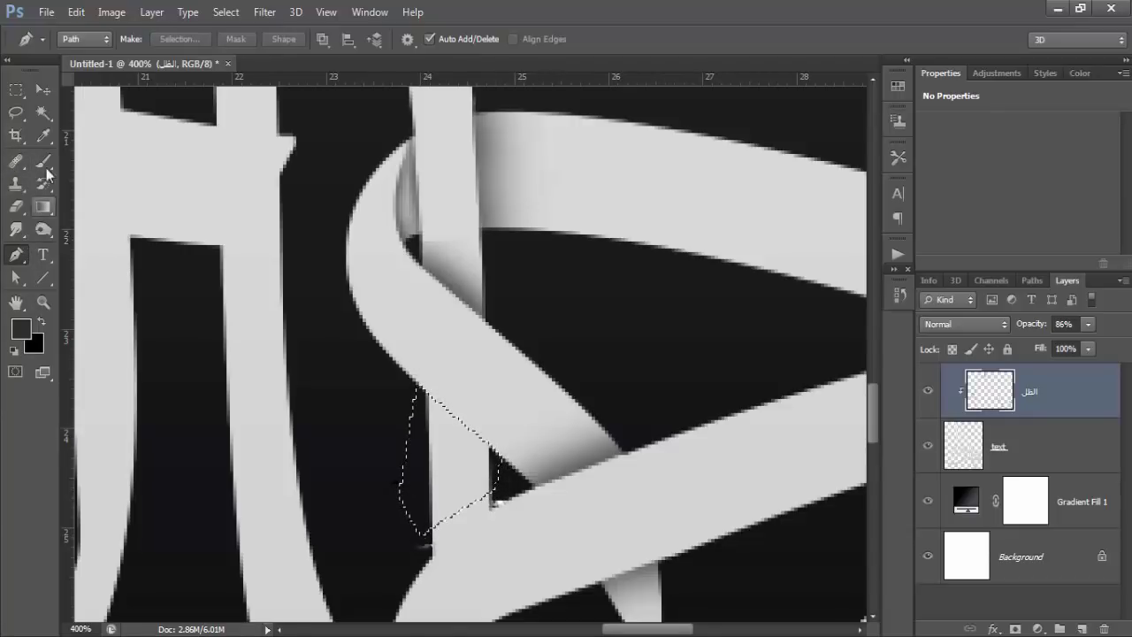
{"action": "left_click", "coordinate": [46, 164]}
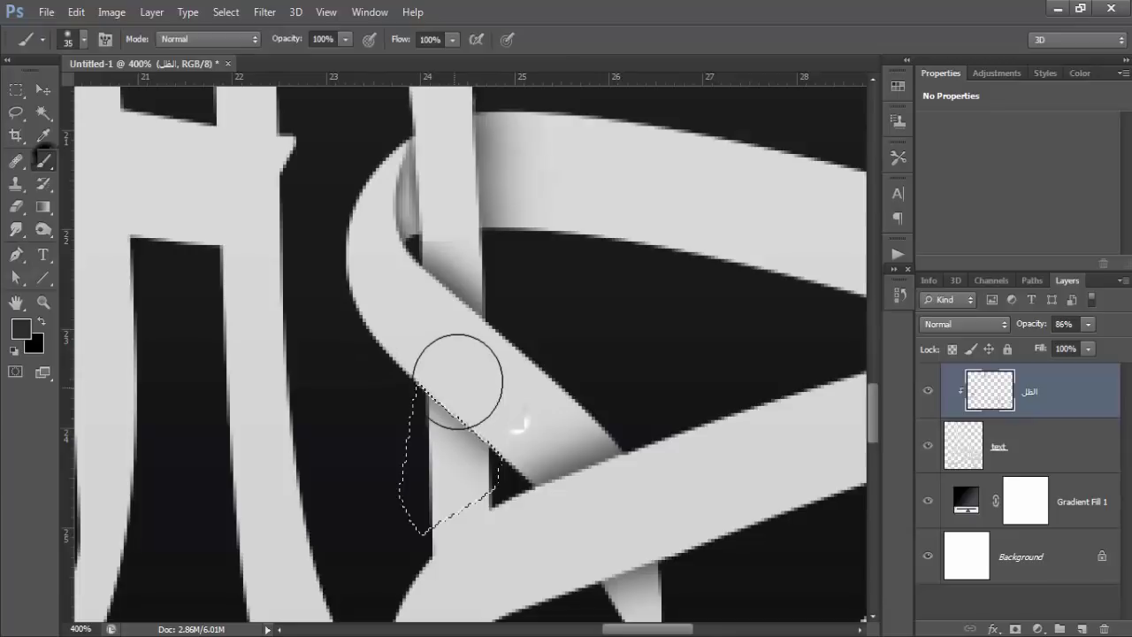
{"action": "left_click_drag", "start_coordinate": [457, 381], "coordinate": [556, 416]}
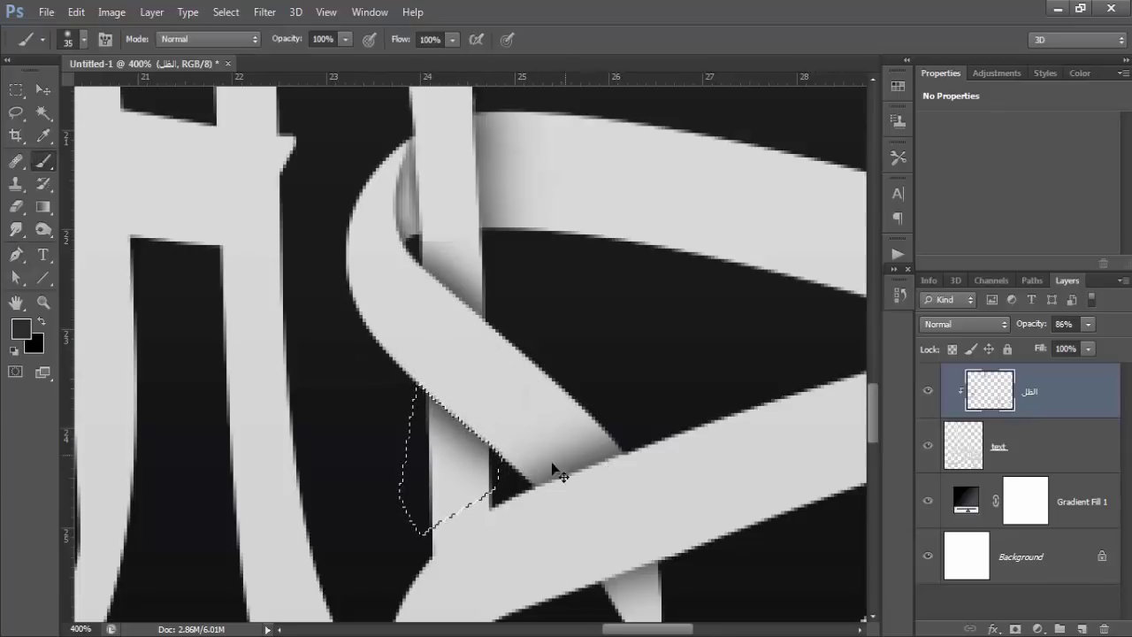
{"action": "key", "text": "ctrl+d"}
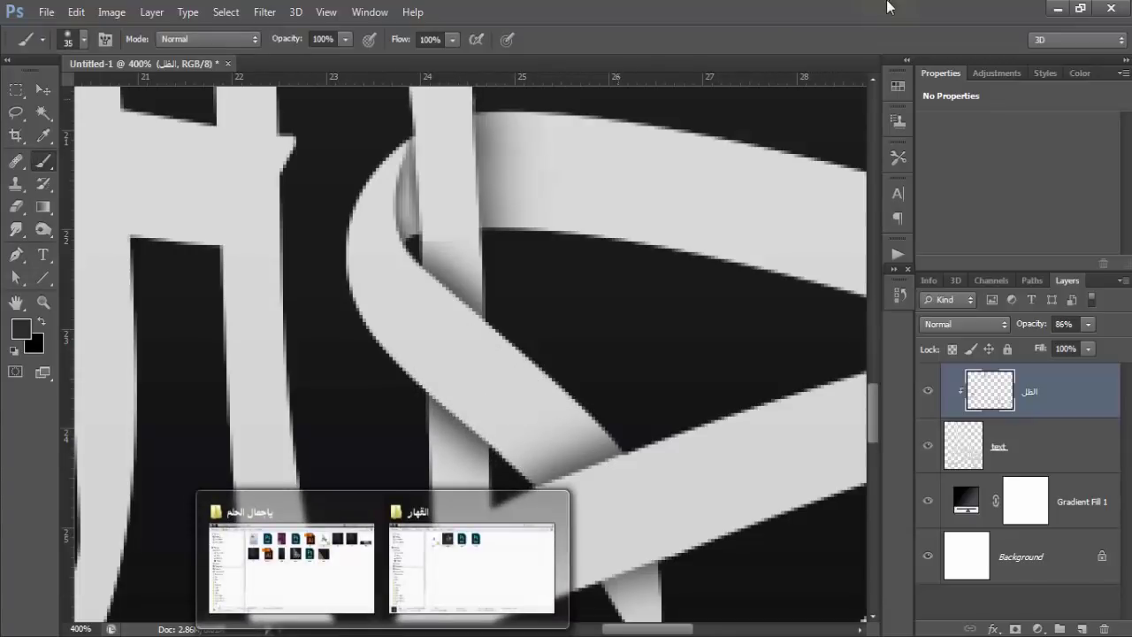
Step: Zoom out to 100%, then magnify the lower crossing beside the small loop to 300%
{"action": "key", "text": "ctrl+minus"}
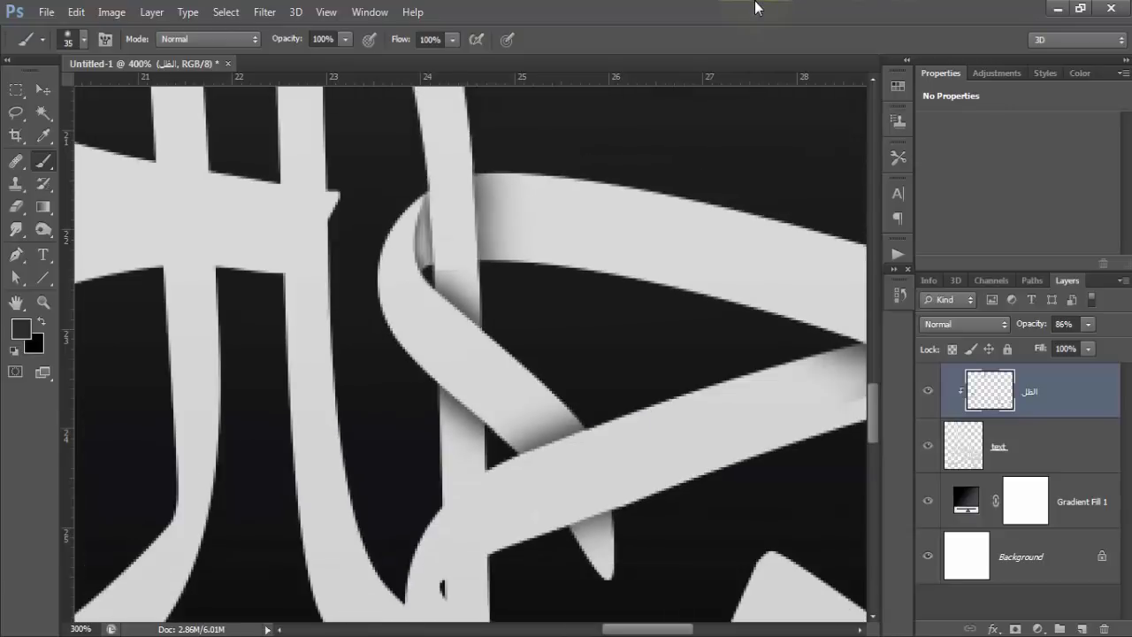
{"action": "key", "text": "ctrl+minus"}
{"action": "key", "text": "ctrl+minus"}
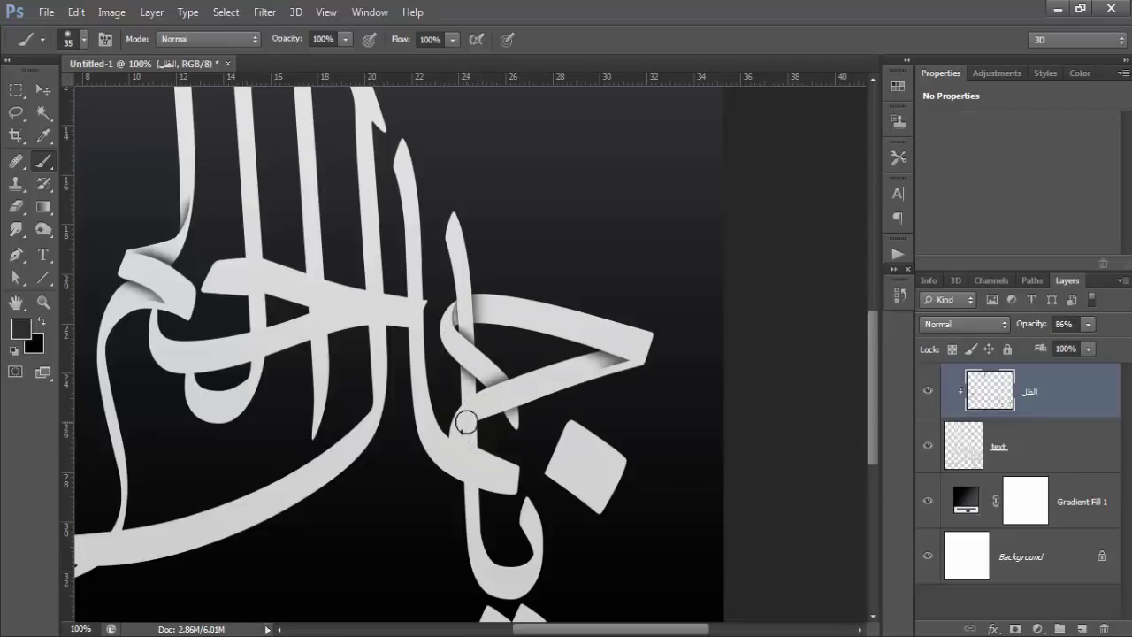
{"action": "left_click", "coordinate": [44, 303]}
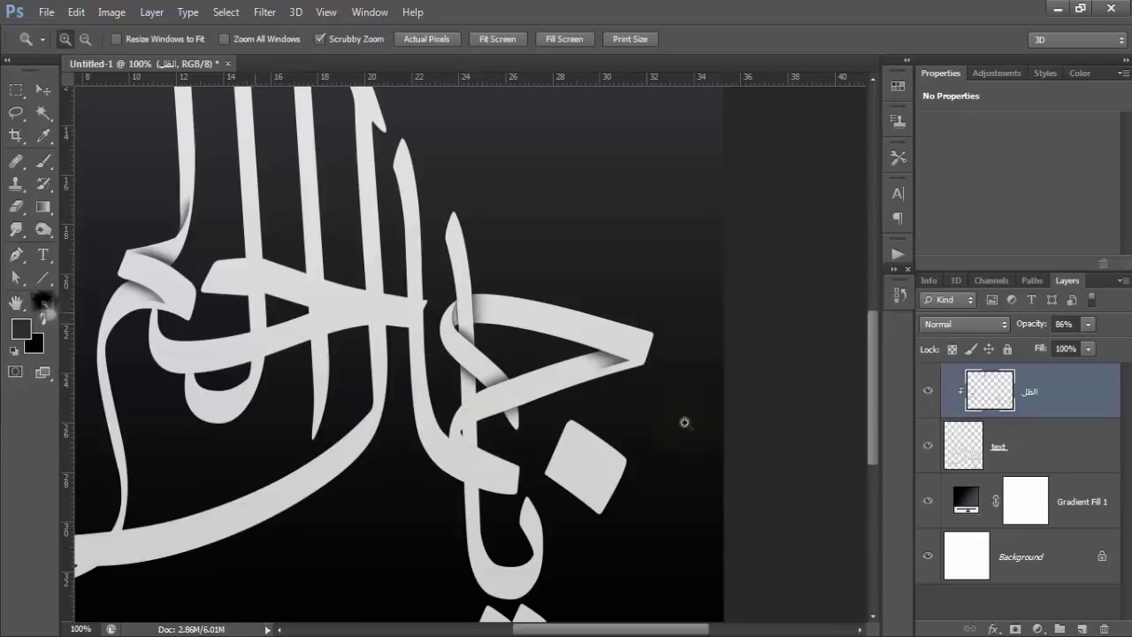
{"action": "left_click", "coordinate": [498, 429]}
{"action": "left_click", "coordinate": [460, 433]}
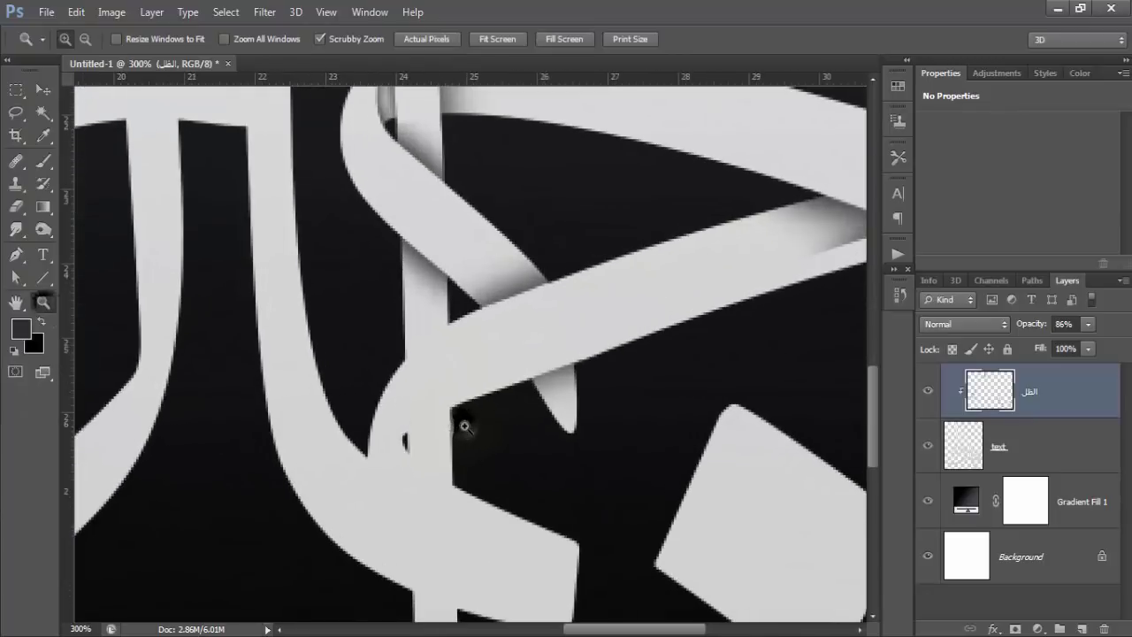
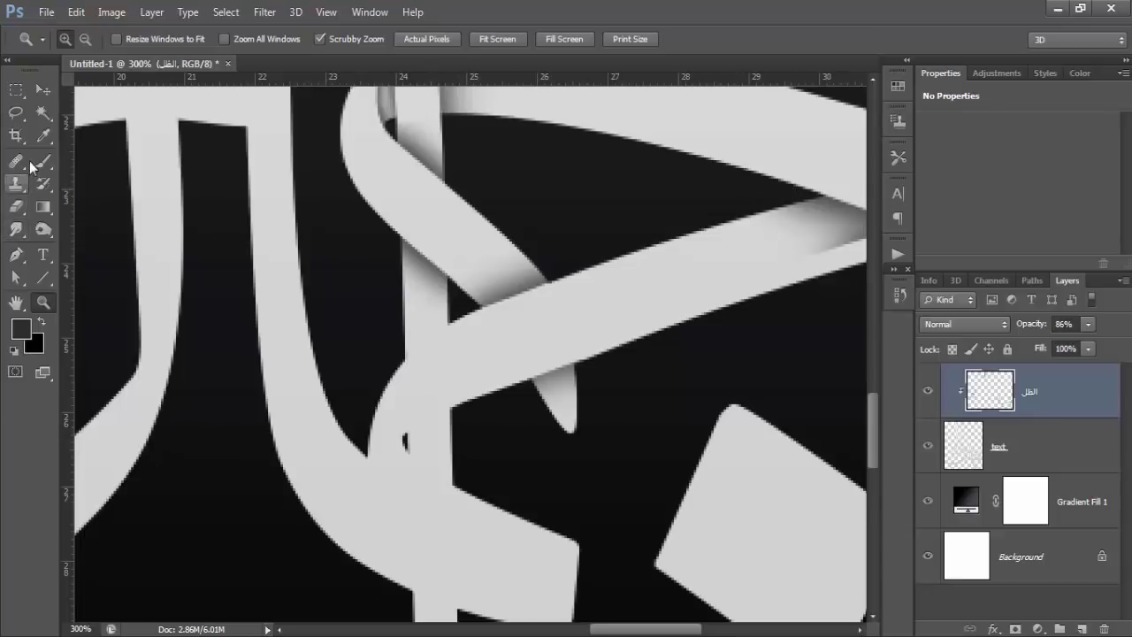
Step: Paint a soft shadow inside a wedge-shaped outline under the ribbon crossing
{"action": "left_click", "coordinate": [15, 256]}
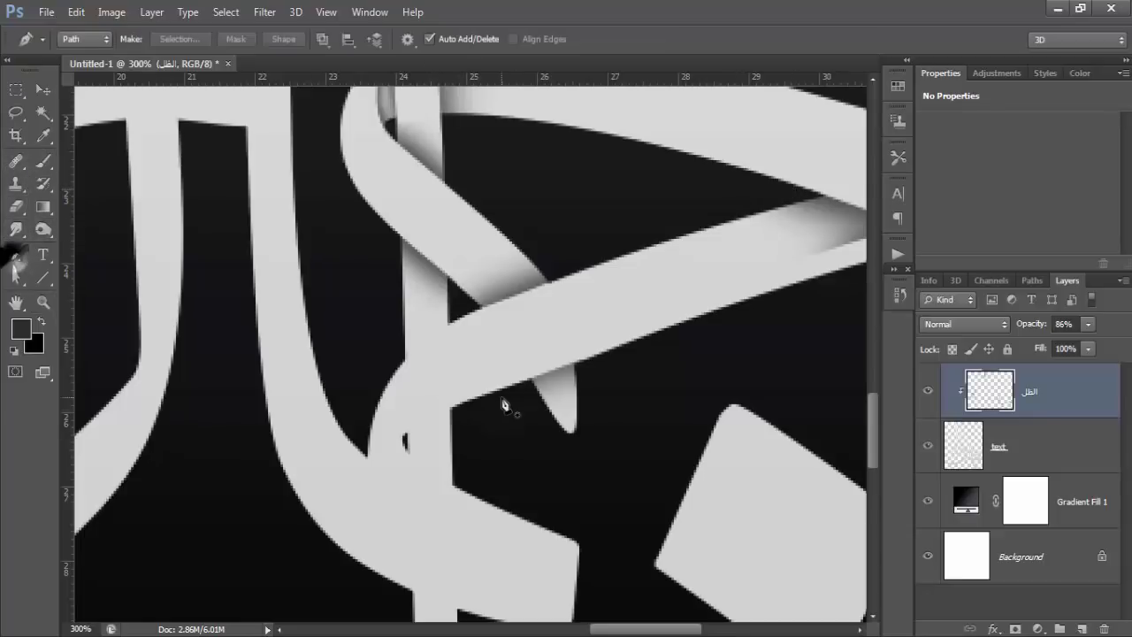
{"action": "left_click", "coordinate": [448, 309]}
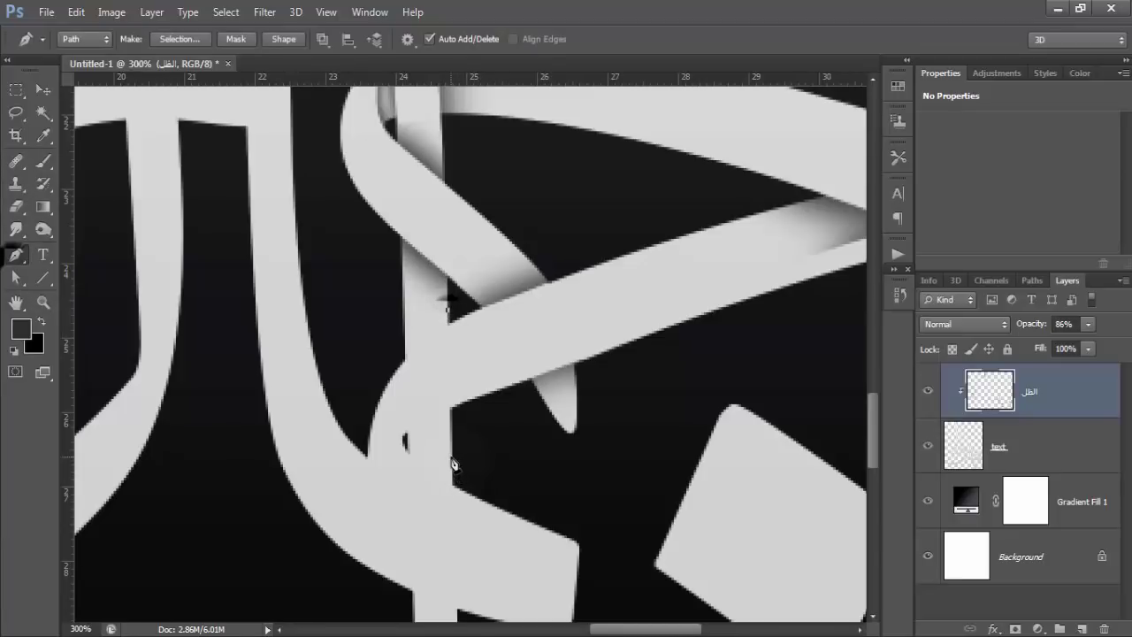
{"action": "left_click", "coordinate": [450, 456]}
{"action": "left_click", "coordinate": [527, 422]}
{"action": "left_click", "coordinate": [507, 368]}
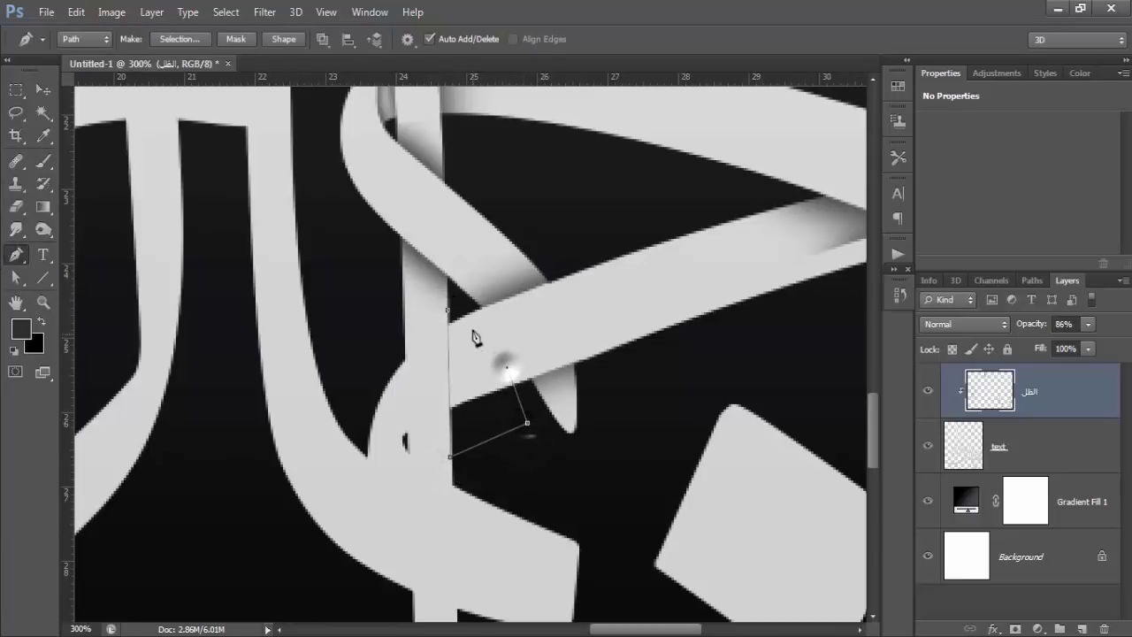
{"action": "left_click", "coordinate": [472, 296]}
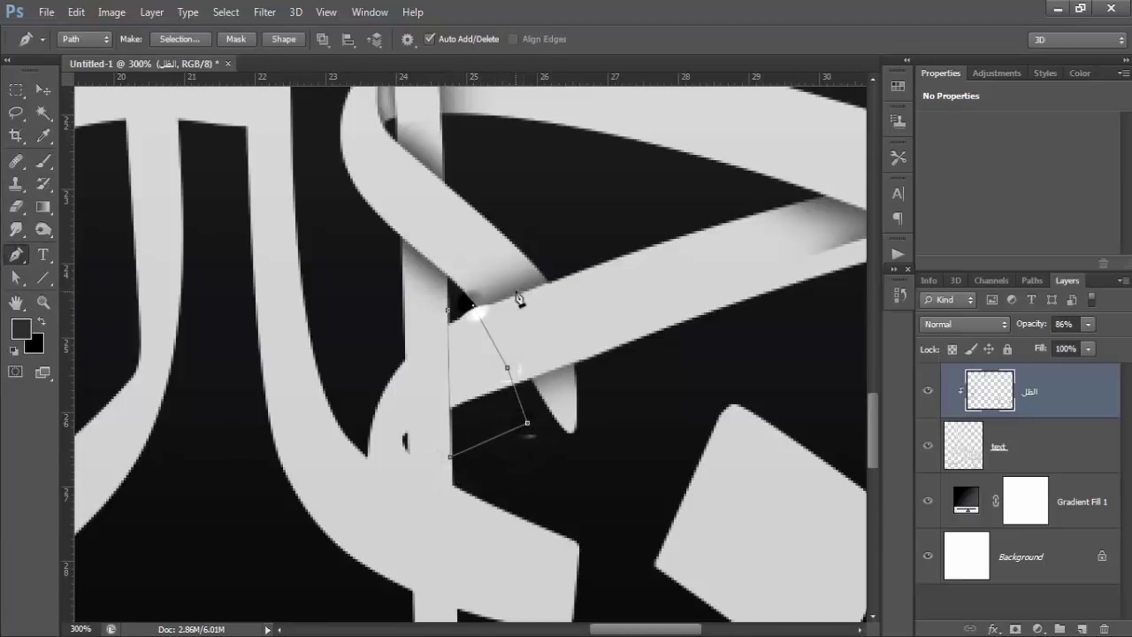
{"action": "left_click", "coordinate": [449, 313]}
{"action": "key", "text": "ctrl+Return"}
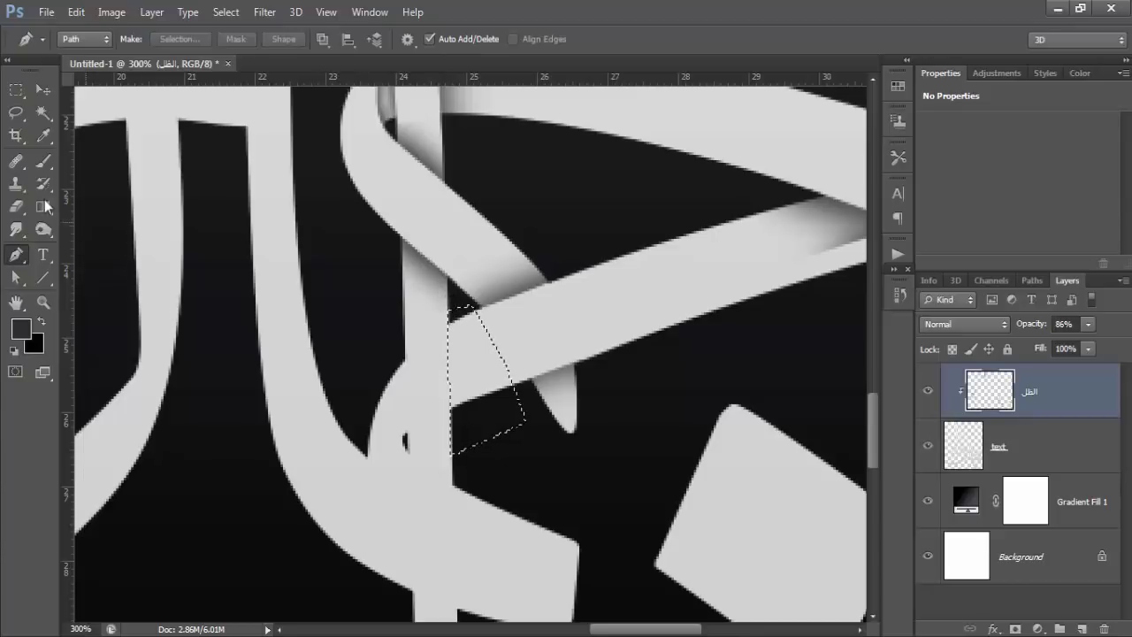
{"action": "key", "text": "b"}
{"action": "mouse_move", "coordinate": [406, 327]}
{"action": "left_mouse_down"}
{"action": "mouse_move", "coordinate": [422, 321]}
{"action": "mouse_move", "coordinate": [412, 360]}
{"action": "mouse_move", "coordinate": [422, 436]}
{"action": "mouse_move", "coordinate": [416, 315]}
{"action": "left_mouse_up"}
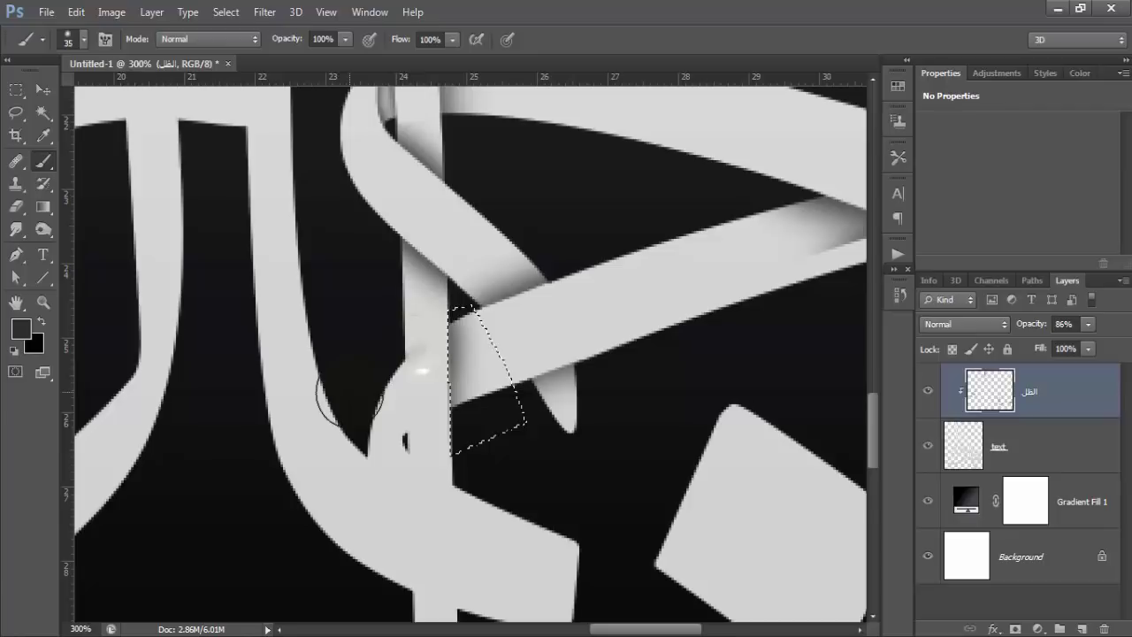
{"action": "key", "text": "ctrl+d"}
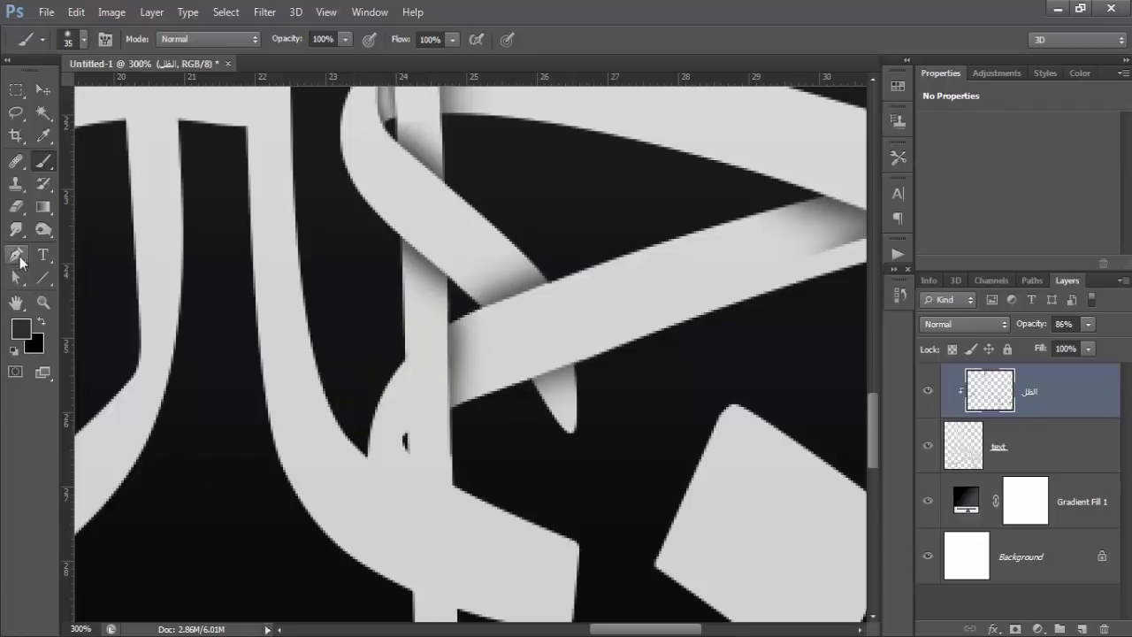
Step: Shade a thin triangular sliver at the lower curve, then zoom out to the whole artwork
{"action": "left_click", "coordinate": [16, 254]}
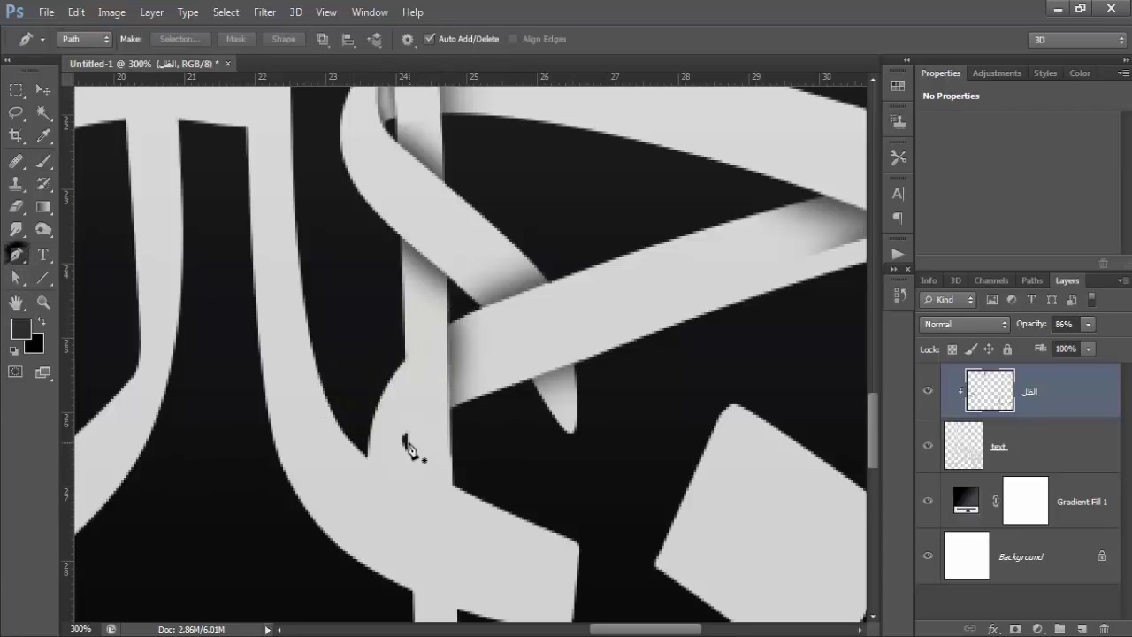
{"action": "left_click", "coordinate": [405, 440]}
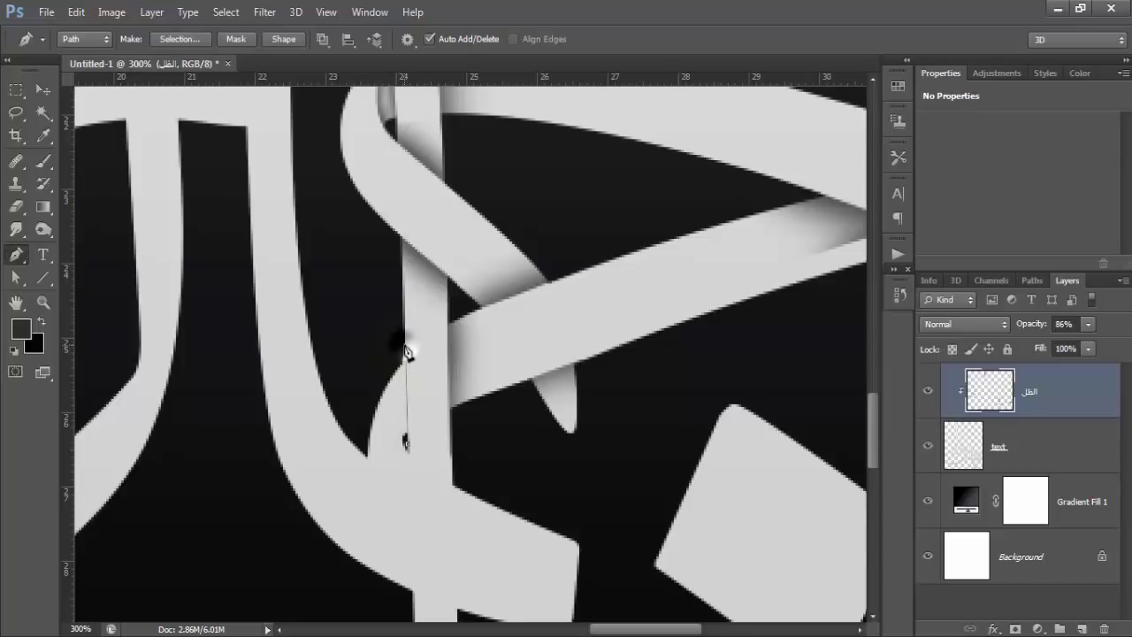
{"action": "left_click", "coordinate": [378, 331]}
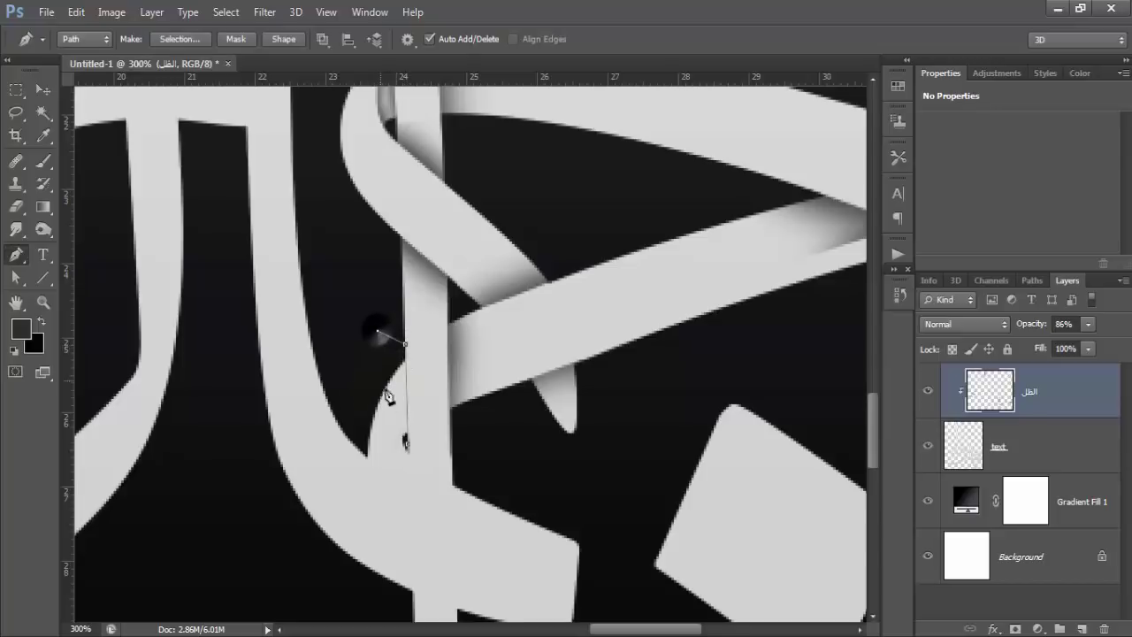
{"action": "left_click", "coordinate": [405, 440]}
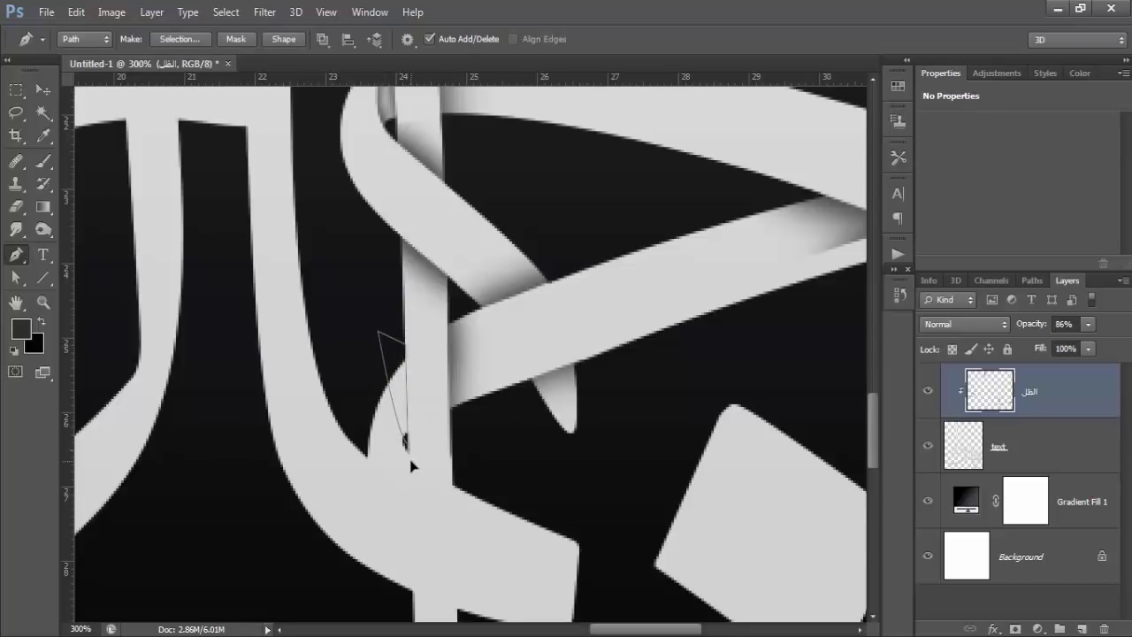
{"action": "key", "text": "ctrl+Return"}
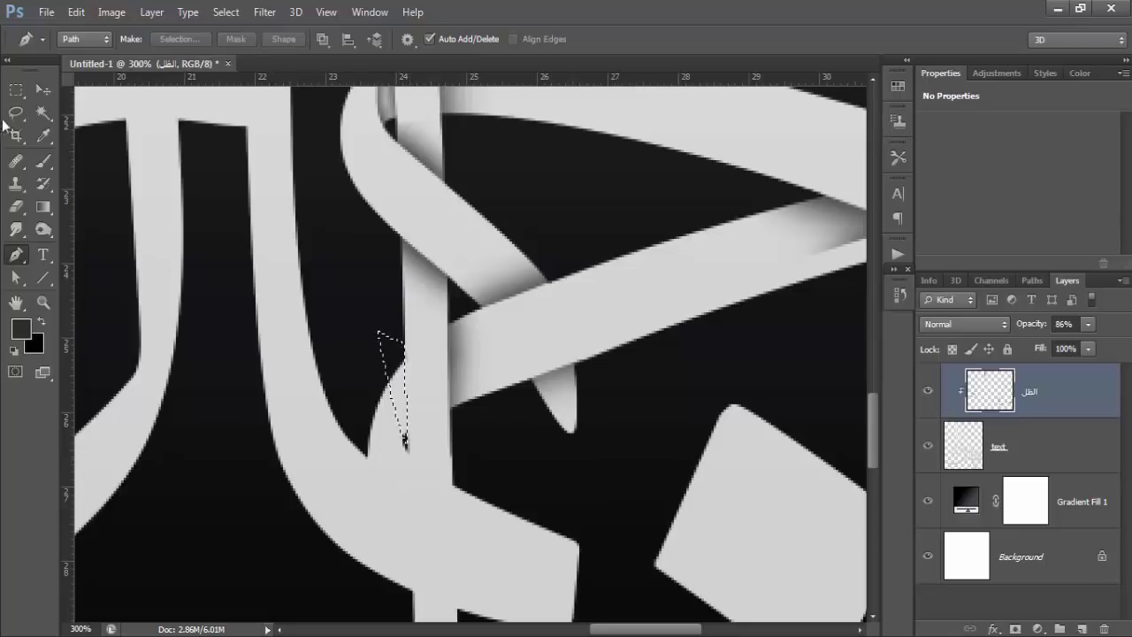
{"action": "left_click", "coordinate": [42, 161]}
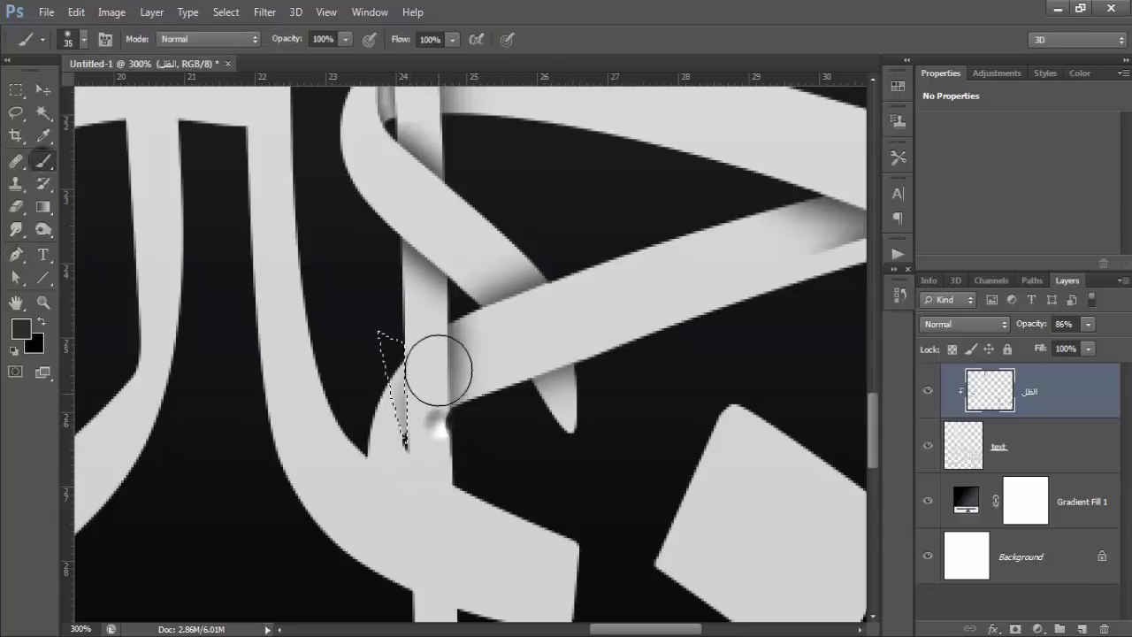
{"action": "key", "text": "ctrl+d"}
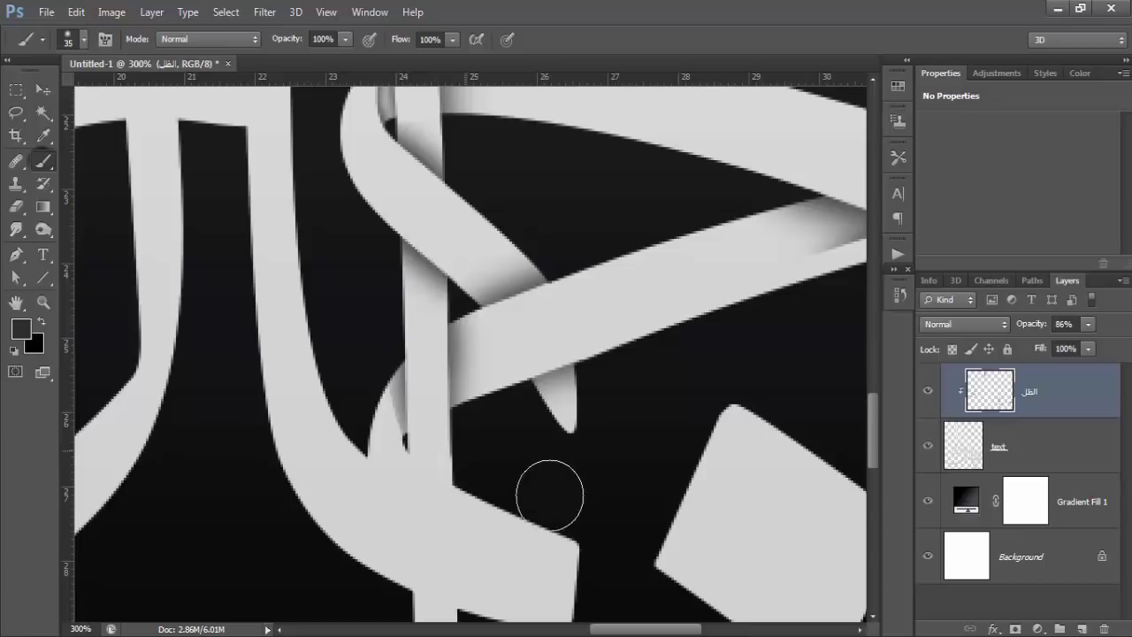
{"action": "key", "text": "ctrl+minus"}
Step: Zoom into the ribbon crossing at 300%
{"action": "key", "text": "ctrl+minus"}
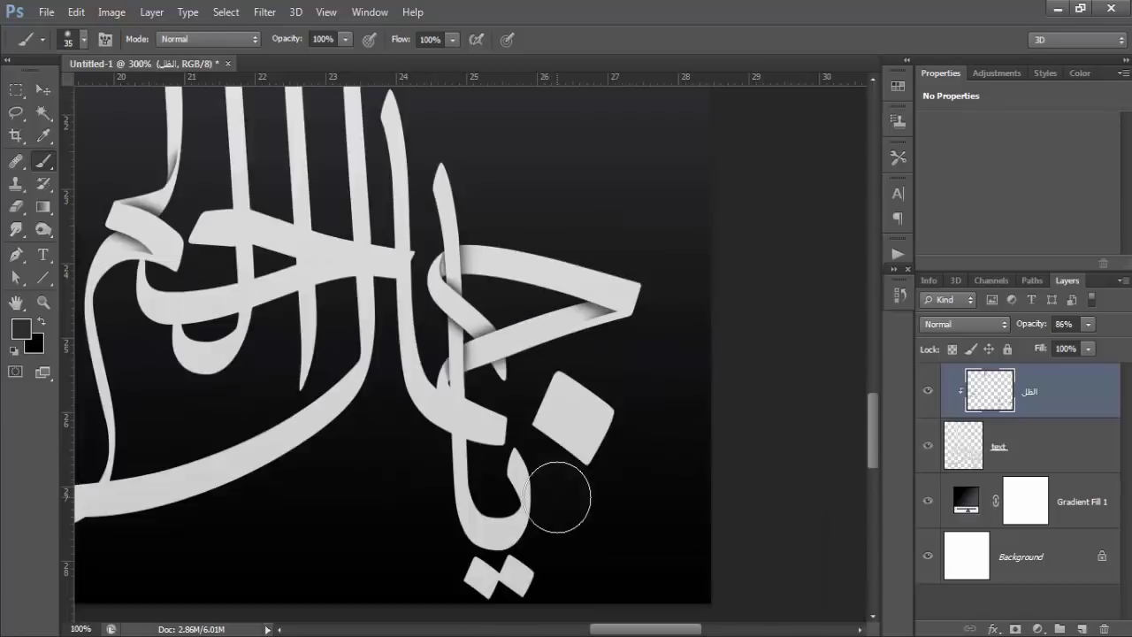
{"action": "key", "text": "ctrl+minus"}
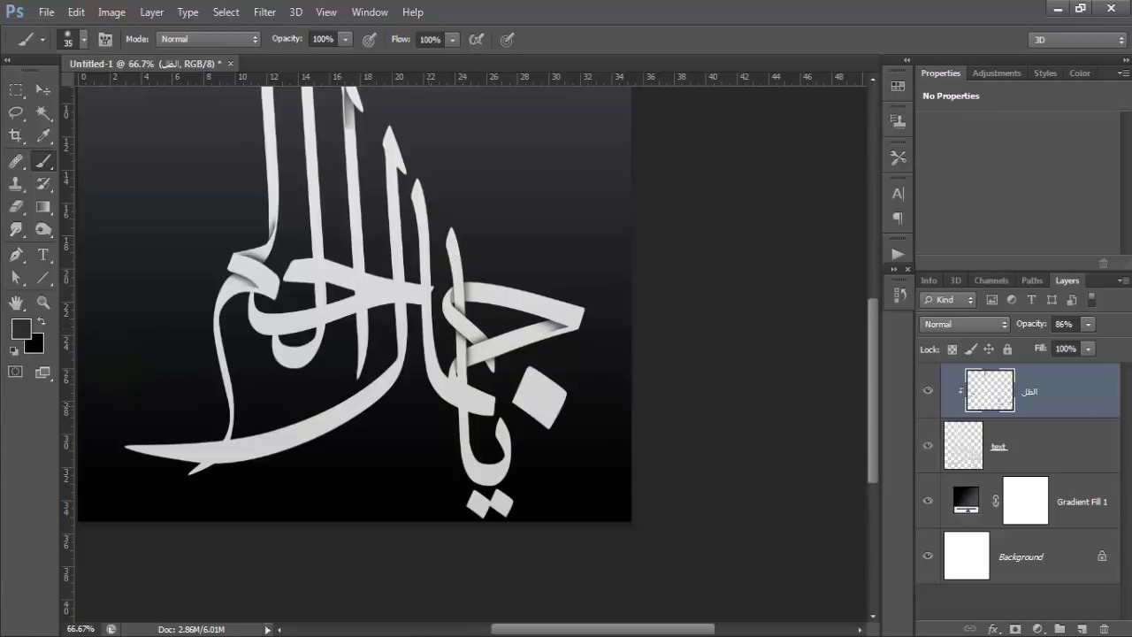
{"action": "left_click", "coordinate": [44, 303]}
{"action": "left_click", "coordinate": [457, 387]}
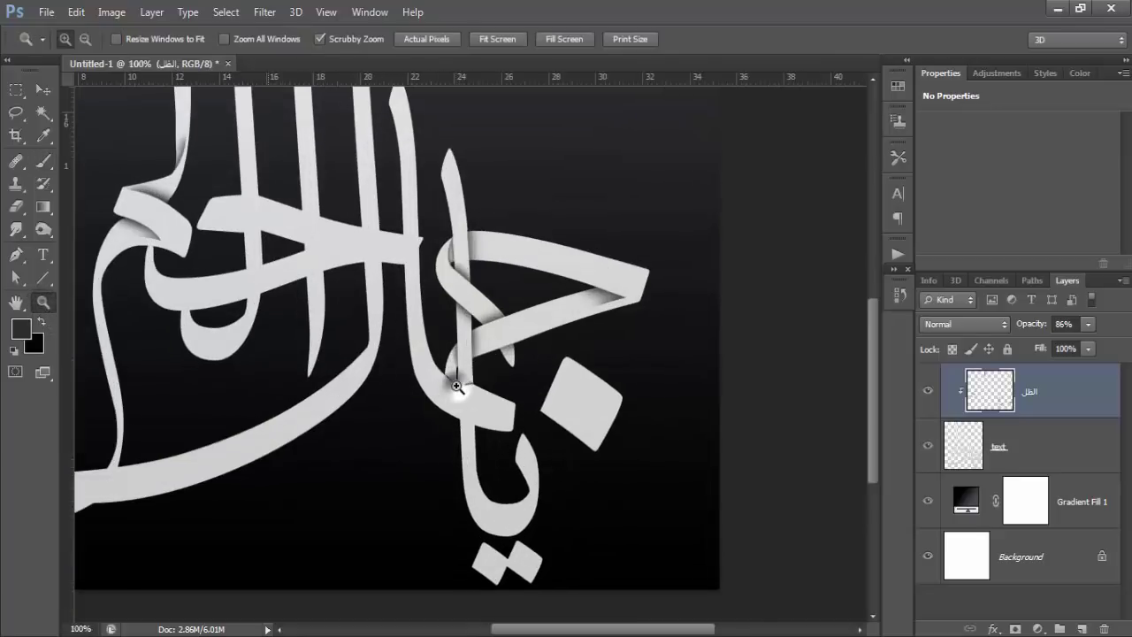
{"action": "left_click", "coordinate": [457, 387]}
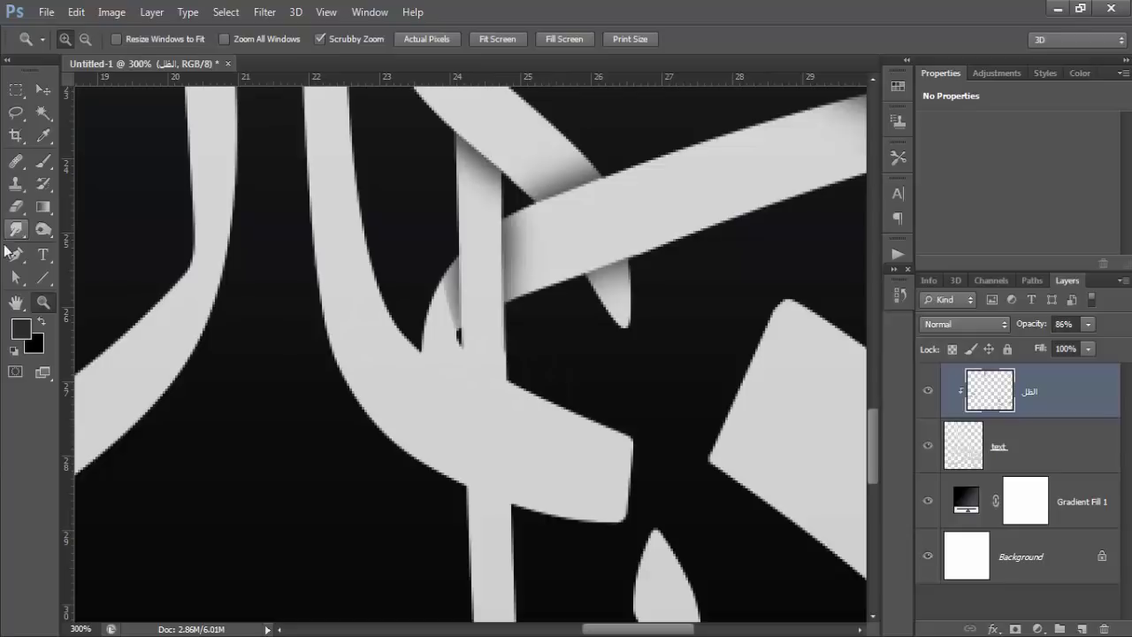
Step: Brush shadow into a curved outline at the inner corner, undoing the stray dark stroke
{"action": "key", "text": "p"}
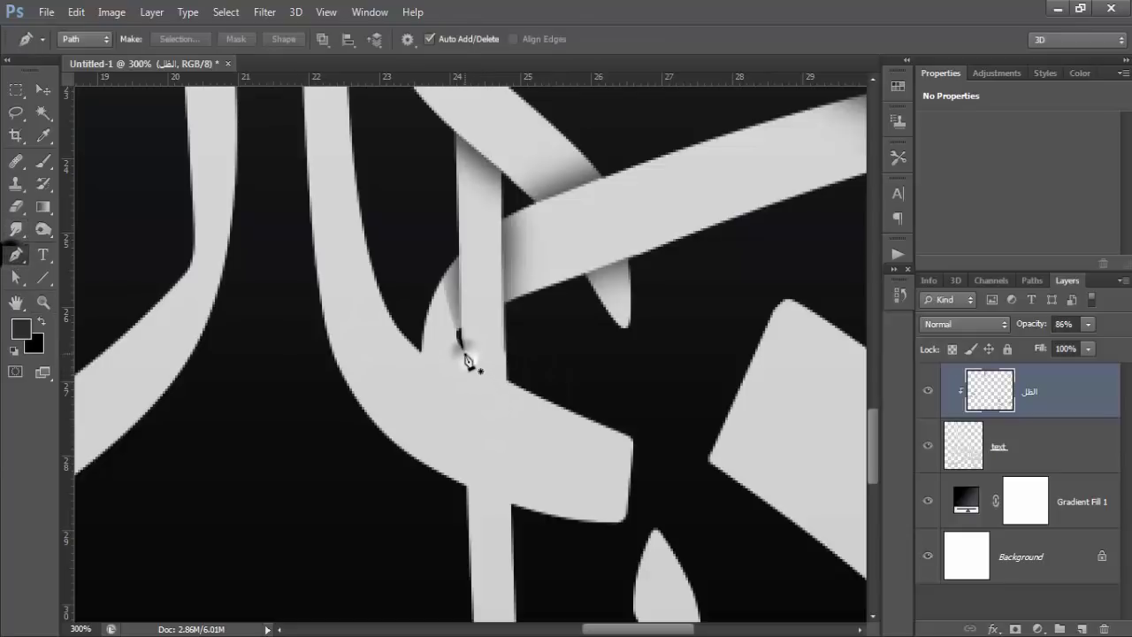
{"action": "left_click", "coordinate": [464, 356]}
{"action": "left_click_drag", "start_coordinate": [437, 291], "coordinate": [434, 245]}
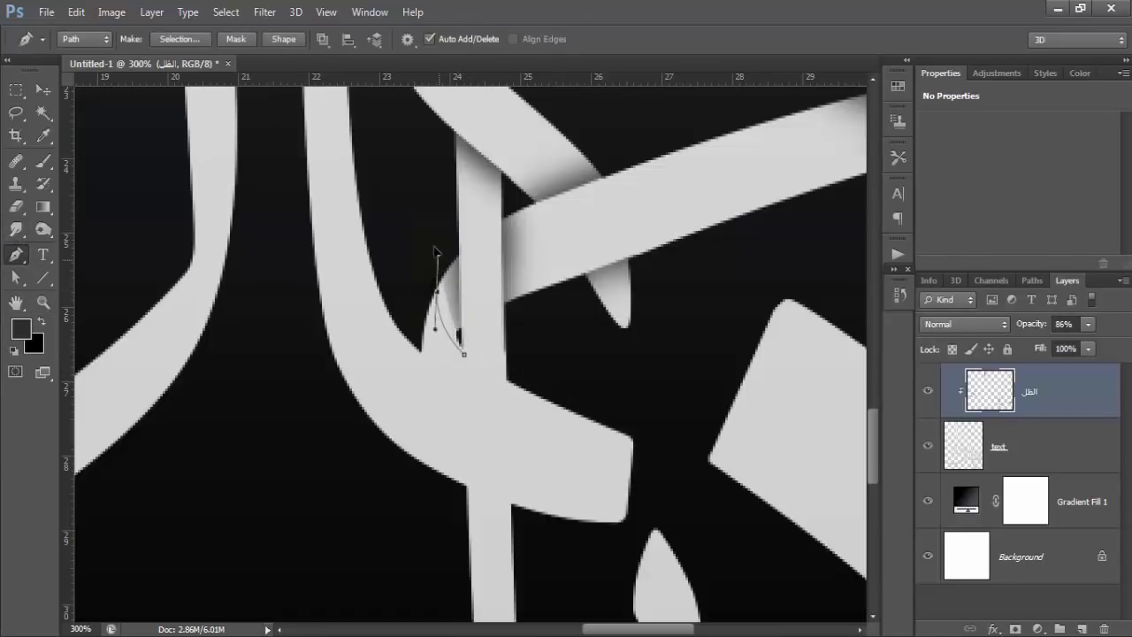
{"action": "left_click", "coordinate": [446, 253]}
{"action": "key", "text": "ctrl+Return"}
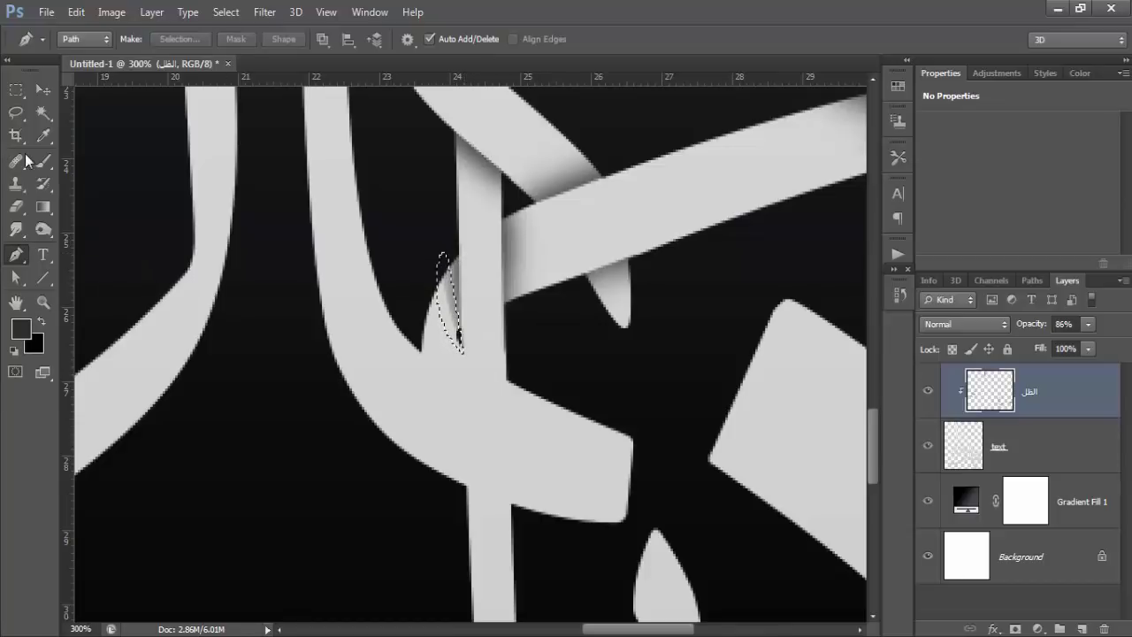
{"action": "left_click", "coordinate": [44, 161]}
{"action": "left_click_drag", "start_coordinate": [416, 358], "coordinate": [406, 307]}
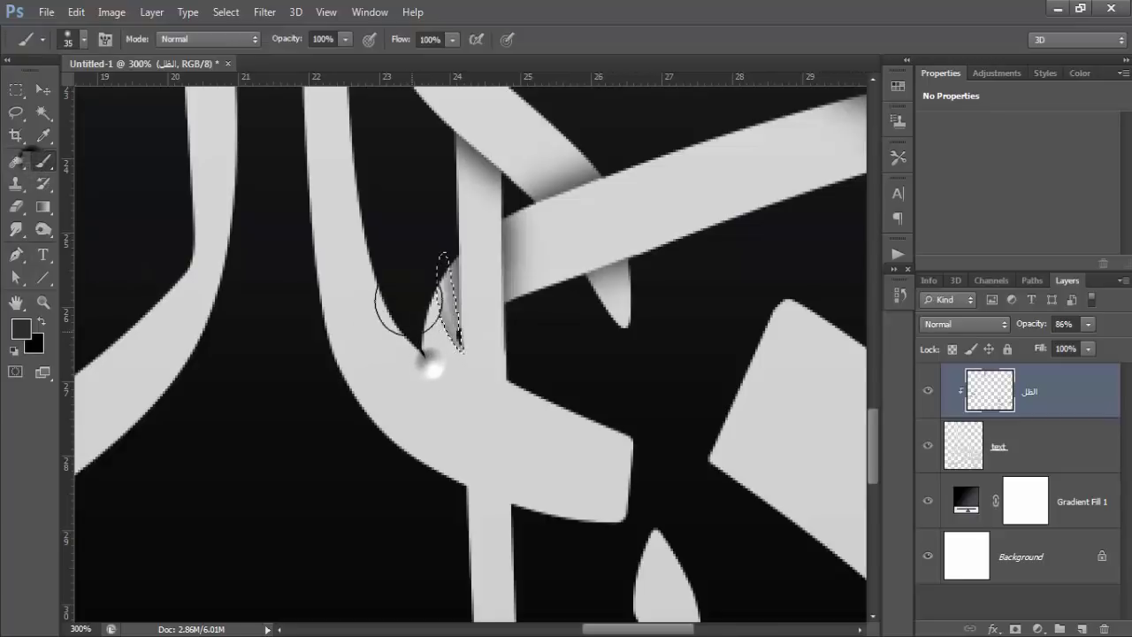
{"action": "key", "text": "ctrl+z"}
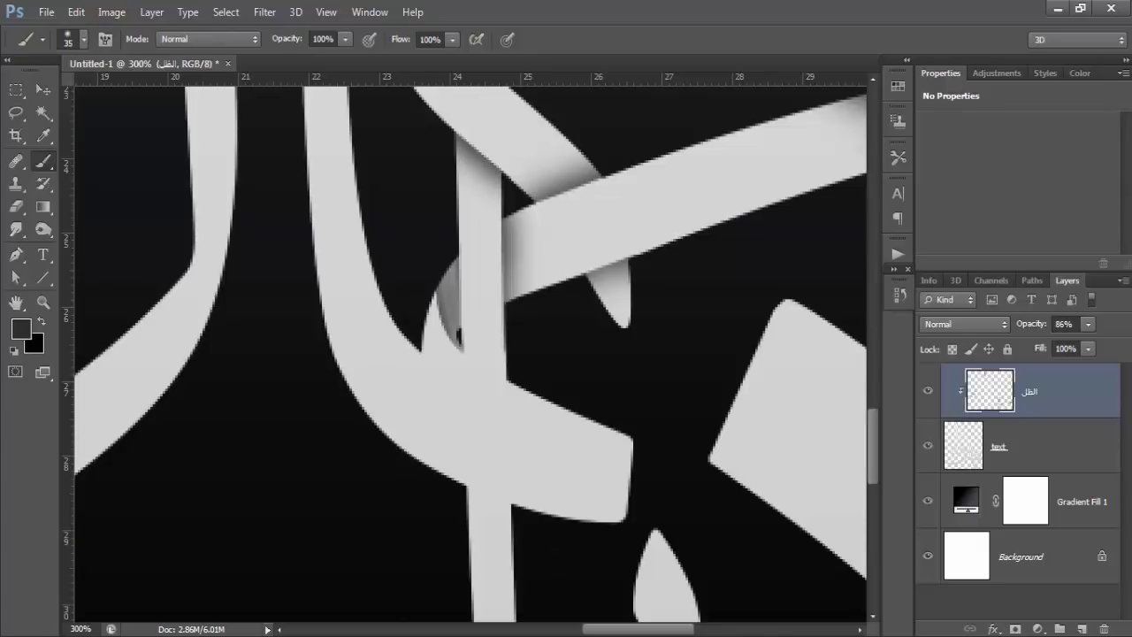
{"action": "key", "text": "ctrl+minus"}
{"action": "key", "text": "ctrl+minus"}
{"action": "key", "text": "ctrl+minus"}
{"action": "key", "text": "ctrl+minus"}
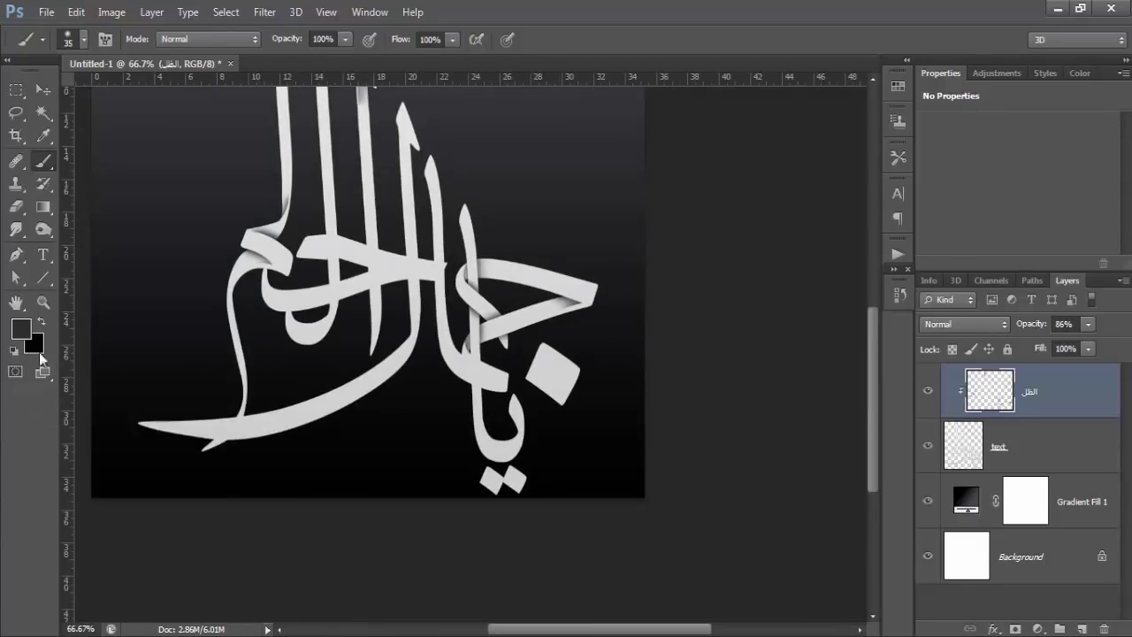
Step: Magnify the inner corner fold to 400%
{"action": "left_click", "coordinate": [42, 304]}
{"action": "mouse_move", "coordinate": [467, 325]}
{"action": "left_mouse_down"}
{"action": "mouse_move", "coordinate": [575, 476]}
{"action": "mouse_move", "coordinate": [450, 438]}
{"action": "left_mouse_up"}
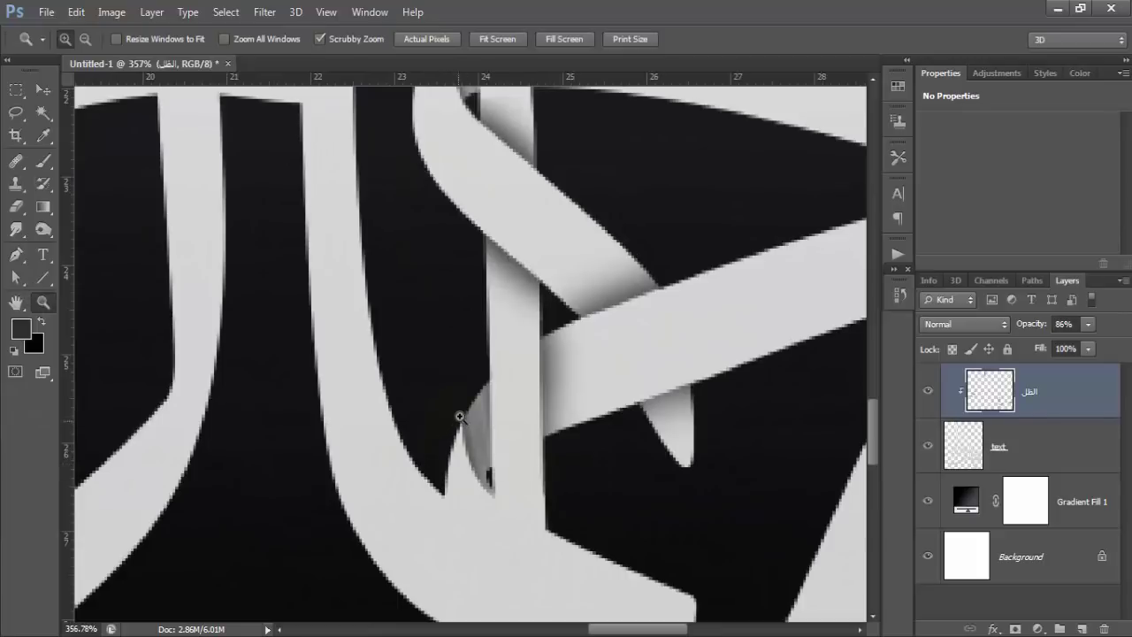
{"action": "left_click", "coordinate": [487, 492]}
{"action": "scroll", "coordinate": [475, 501], "scroll_direction": "down", "scroll_amount": 1}
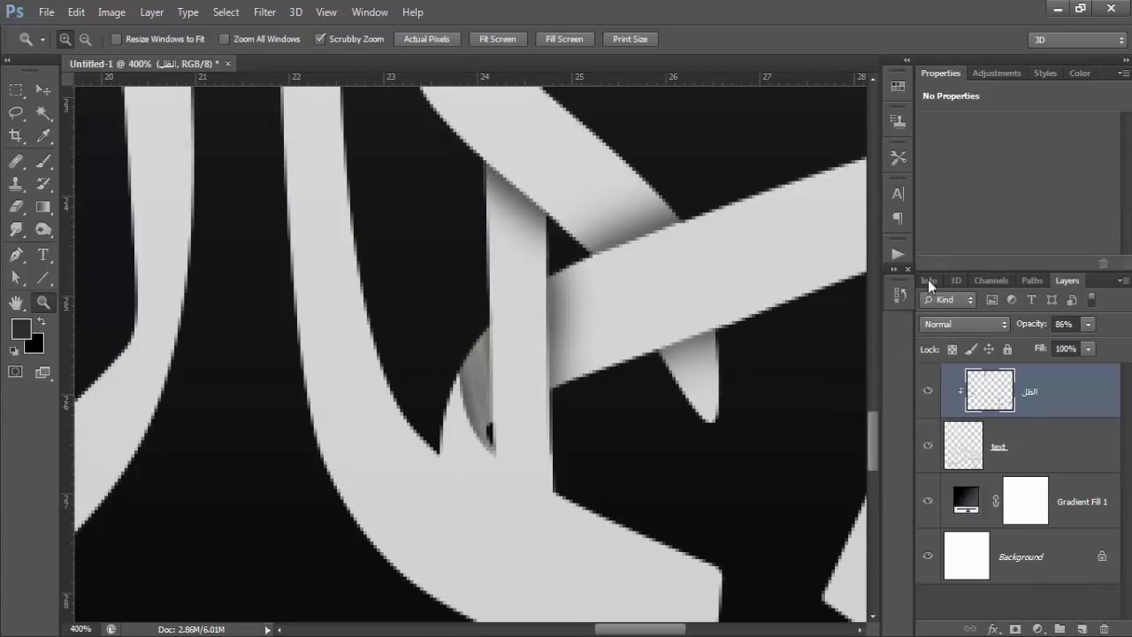
Step: Revert to the freshly started path in the History panel
{"action": "left_click", "coordinate": [896, 300]}
{"action": "left_click_drag", "start_coordinate": [762, 559], "coordinate": [779, 487]}
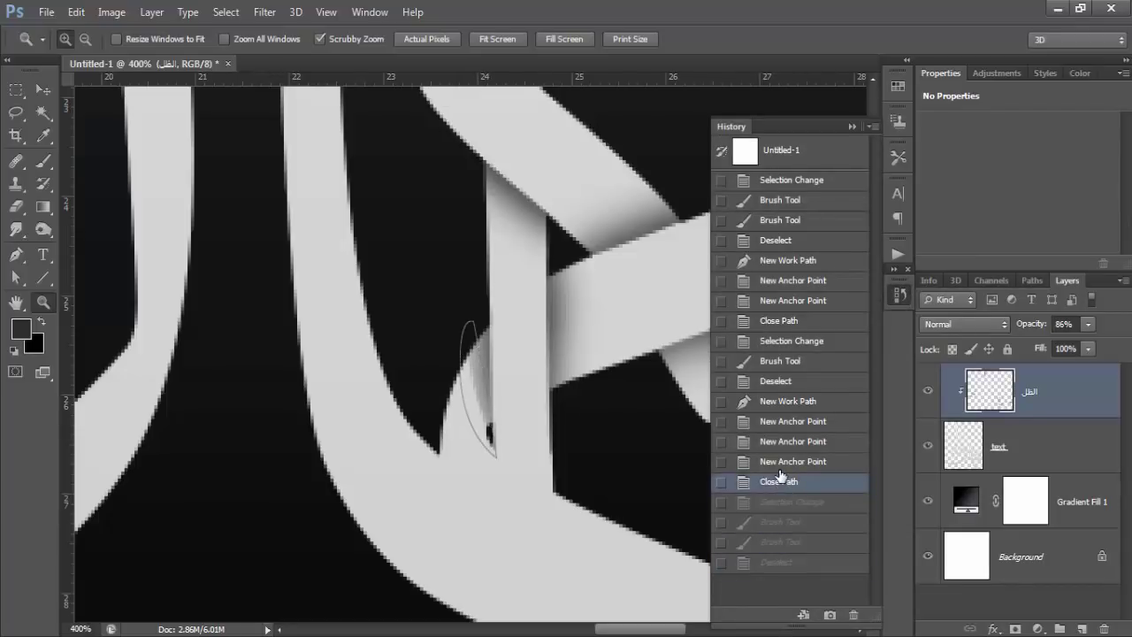
{"action": "left_click", "coordinate": [782, 463]}
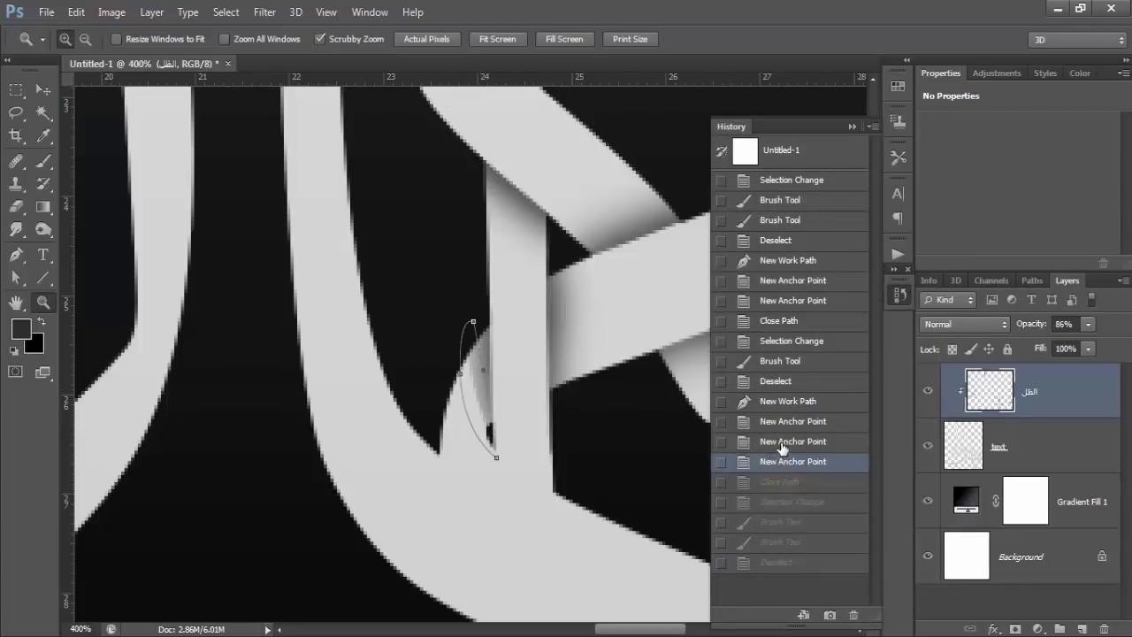
{"action": "left_click_drag", "start_coordinate": [770, 436], "coordinate": [770, 401]}
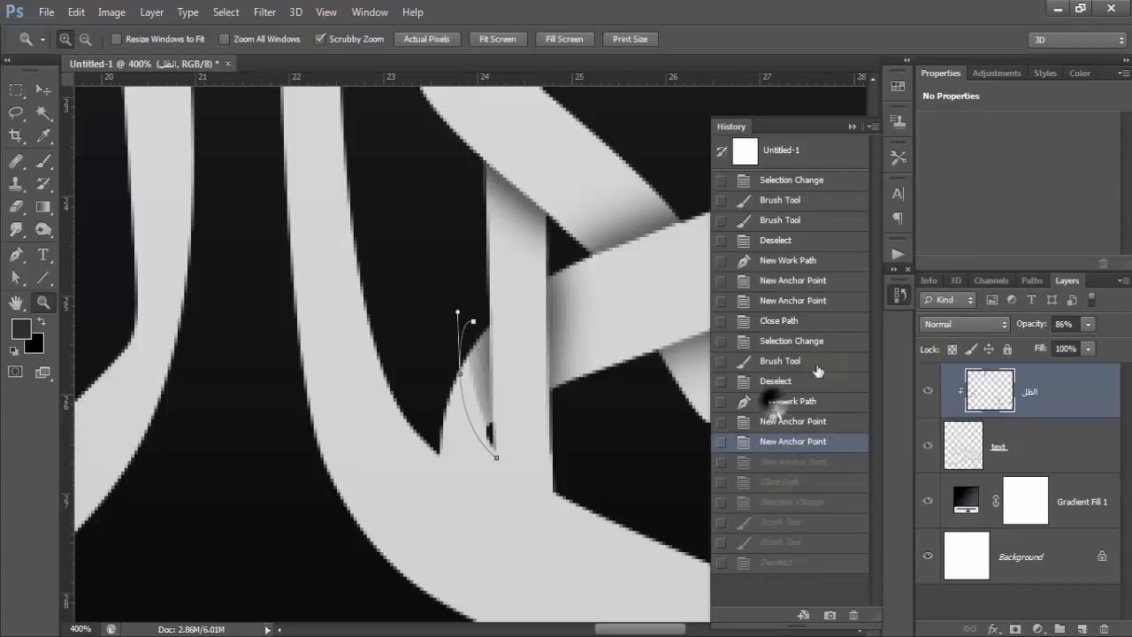
{"action": "left_click", "coordinate": [852, 126]}
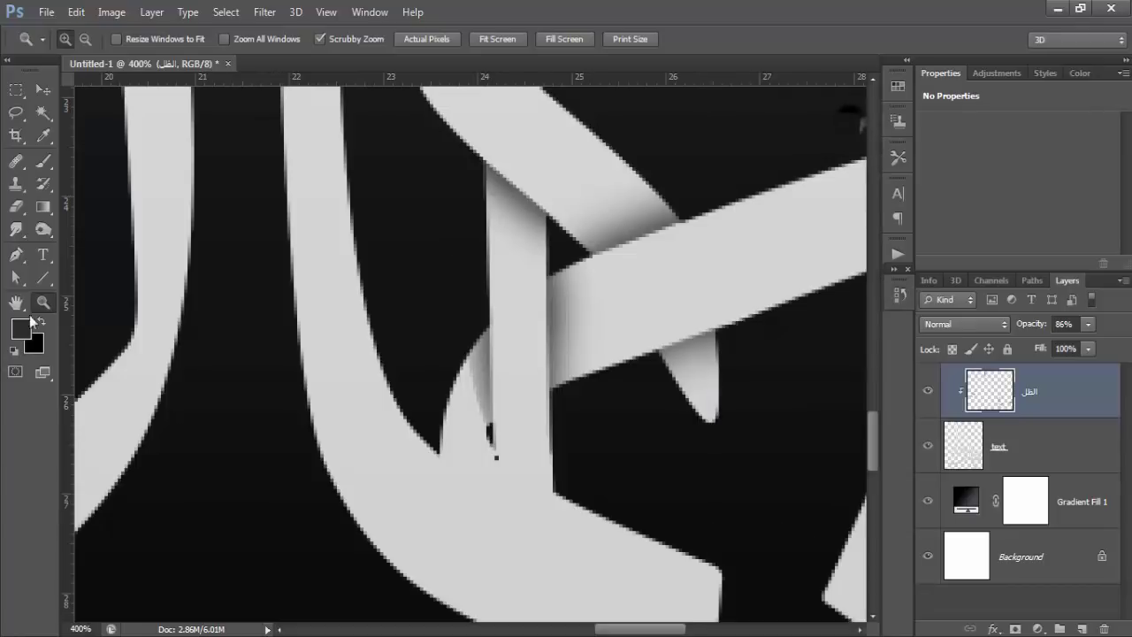
Step: Paint dark grey shadow into the narrow fold sliver, then zoom out to 200%
{"action": "left_click", "coordinate": [16, 254]}
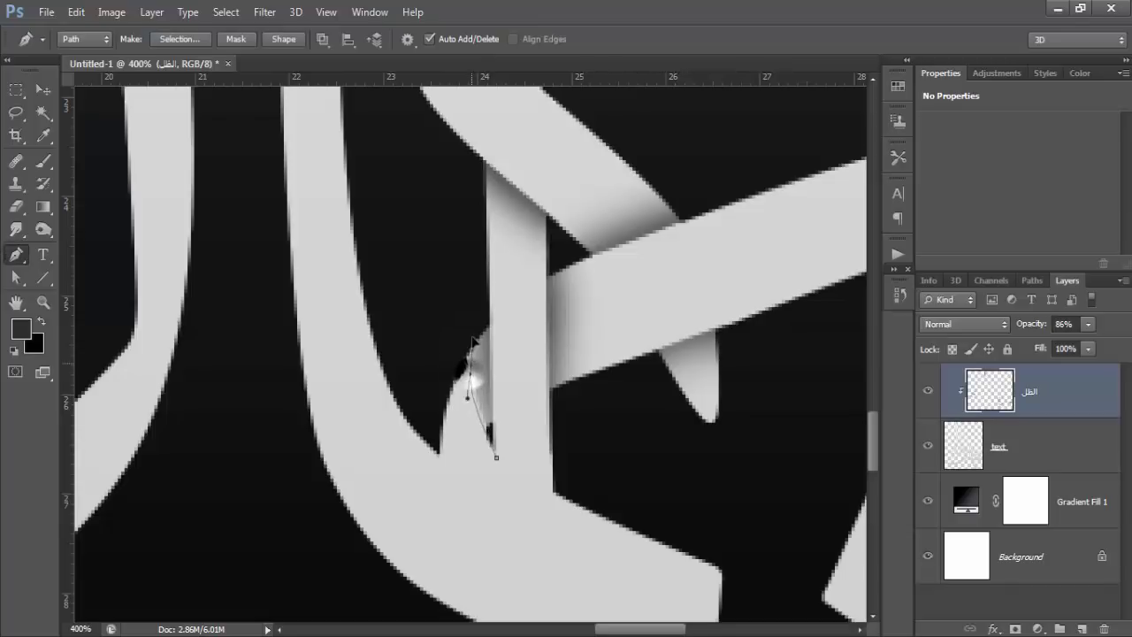
{"action": "mouse_move", "coordinate": [473, 340]}
{"action": "left_mouse_down"}
{"action": "mouse_move", "coordinate": [483, 328]}
{"action": "mouse_move", "coordinate": [482, 343]}
{"action": "left_mouse_up"}
{"action": "left_click", "coordinate": [497, 460]}
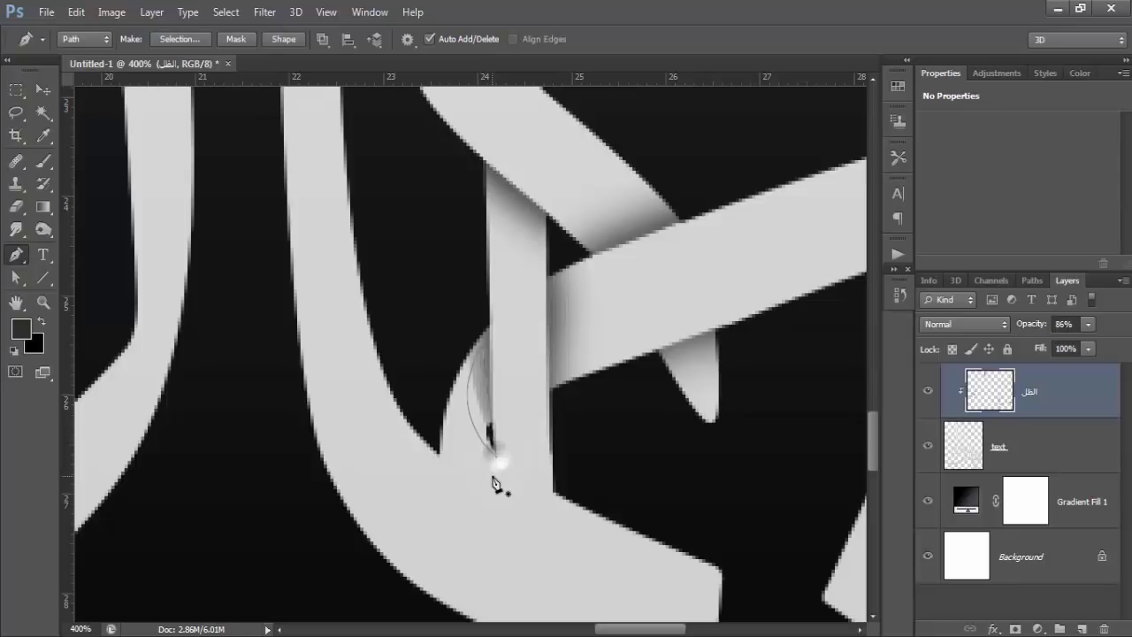
{"action": "key", "text": "ctrl+Return"}
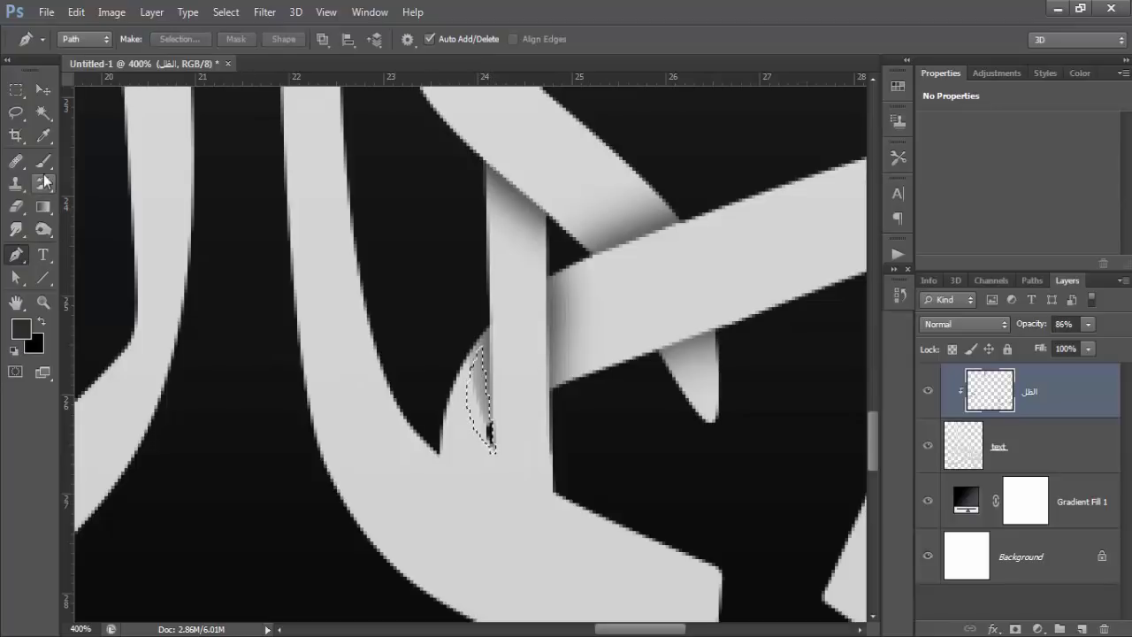
{"action": "left_click", "coordinate": [44, 161]}
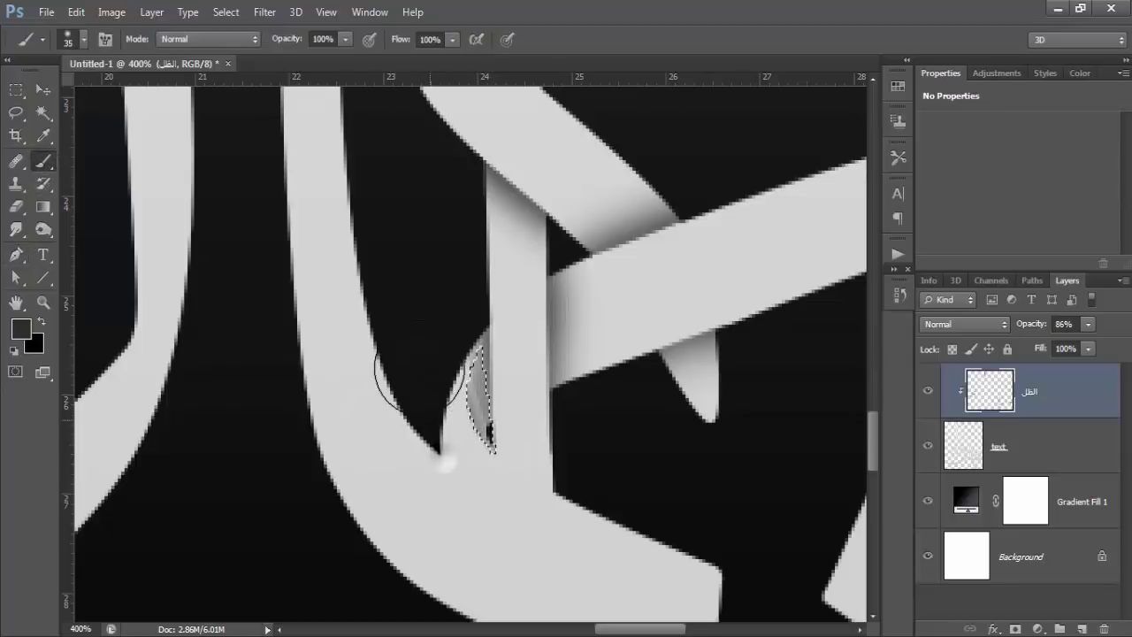
{"action": "mouse_move", "coordinate": [404, 379]}
{"action": "left_mouse_down"}
{"action": "mouse_move", "coordinate": [453, 480]}
{"action": "mouse_move", "coordinate": [478, 403]}
{"action": "left_mouse_up"}
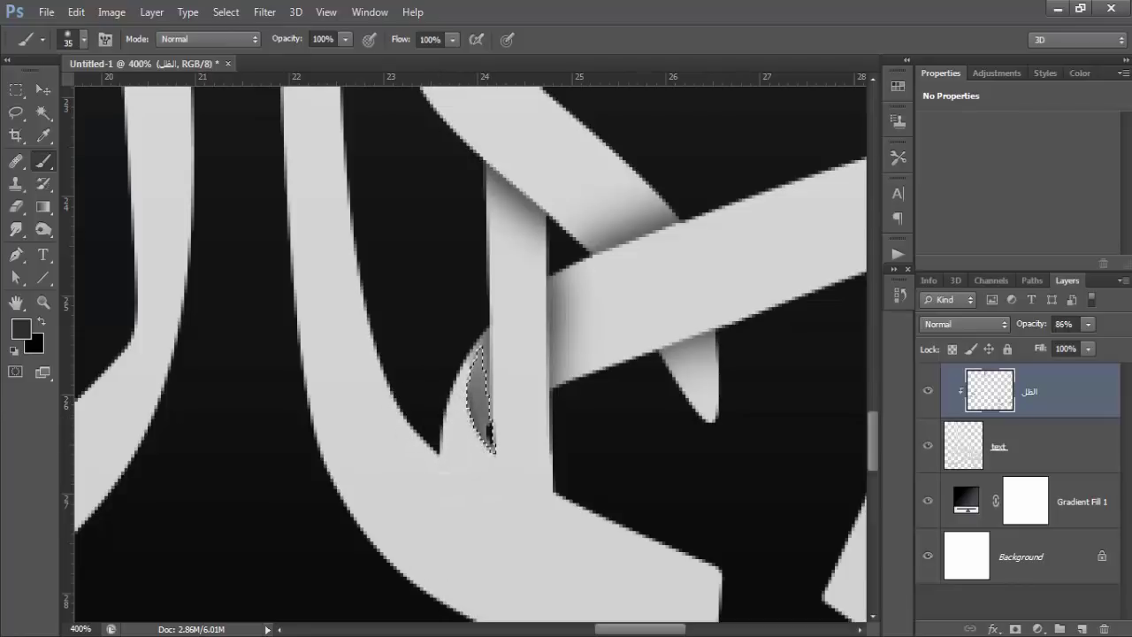
{"action": "key", "text": "ctrl+d"}
{"action": "key", "text": "ctrl+minus"}
{"action": "key", "text": "ctrl+minus"}
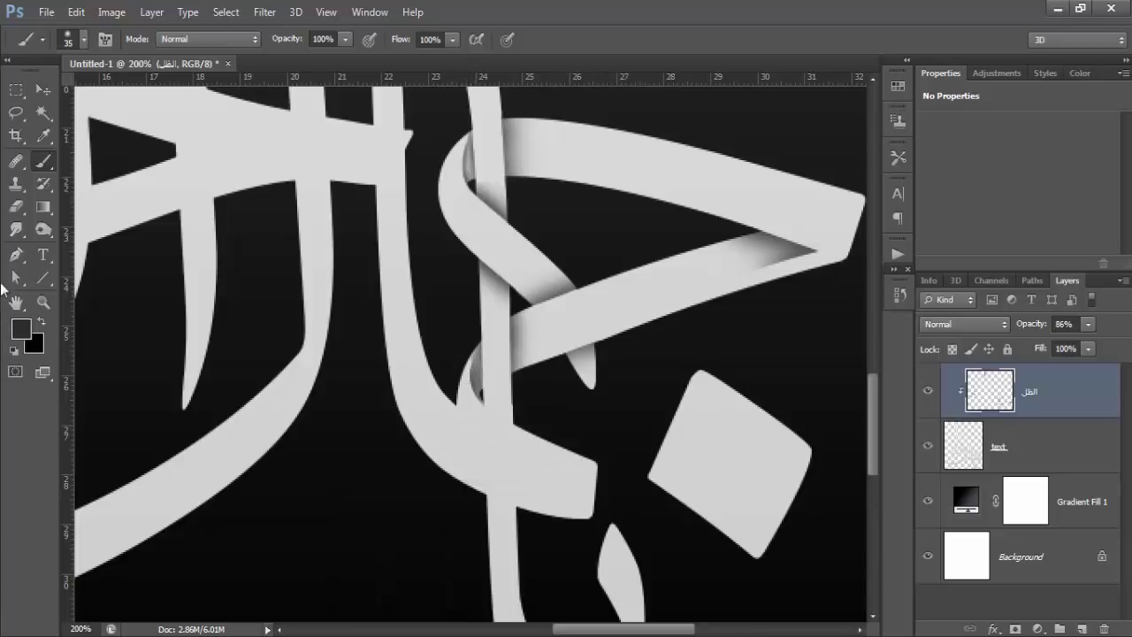
Step: Smudge the crossing shadow softer and zoom in to 400%
{"action": "left_click", "coordinate": [19, 232]}
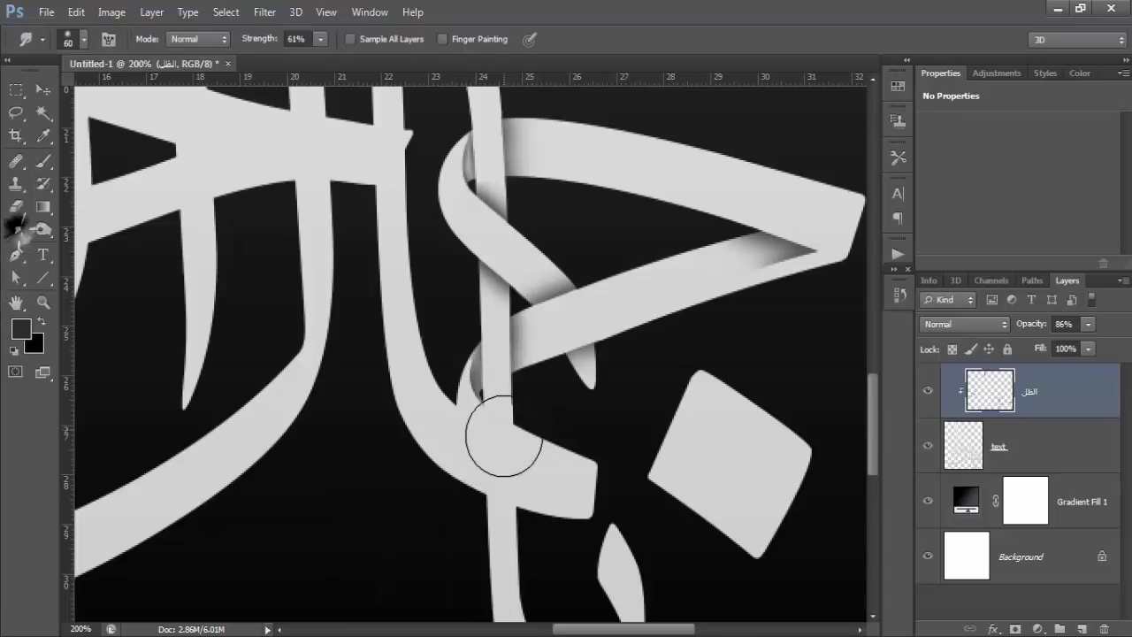
{"action": "left_click_drag", "start_coordinate": [526, 316], "coordinate": [467, 342]}
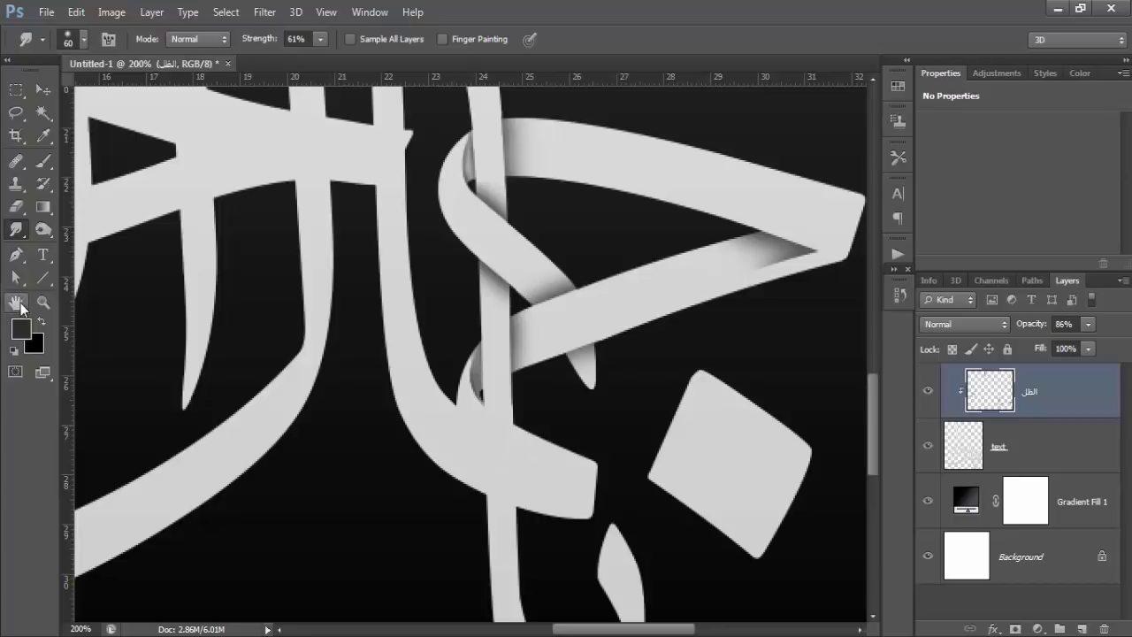
{"action": "left_click", "coordinate": [51, 300]}
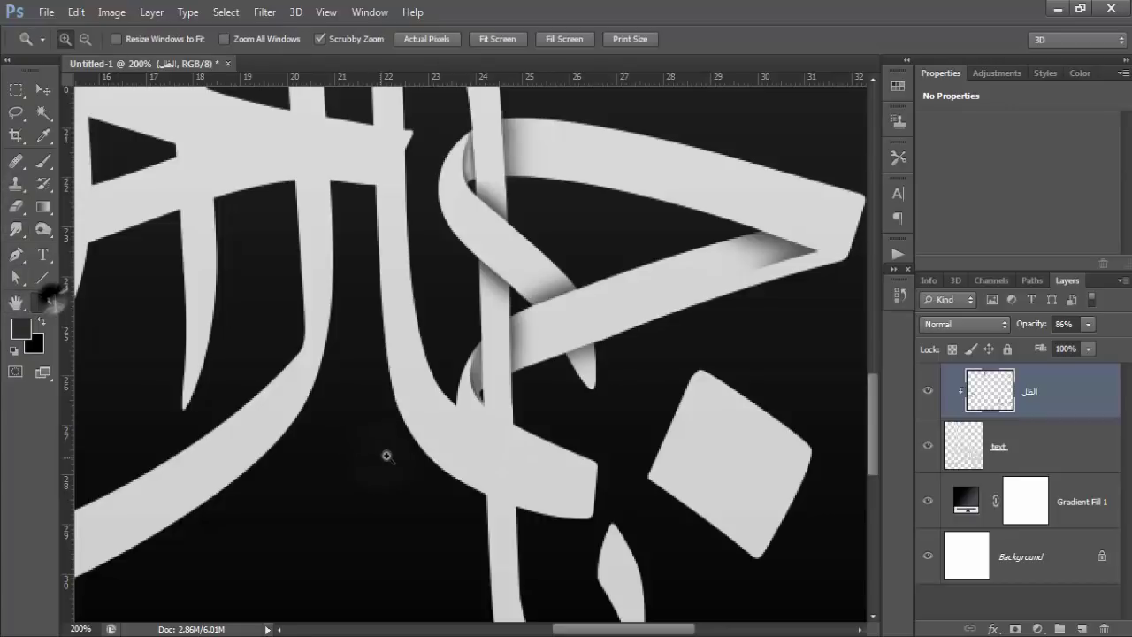
{"action": "left_click", "coordinate": [508, 393]}
{"action": "left_click", "coordinate": [482, 435]}
{"action": "scroll", "coordinate": [362, 417], "scroll_direction": "down", "scroll_amount": 1}
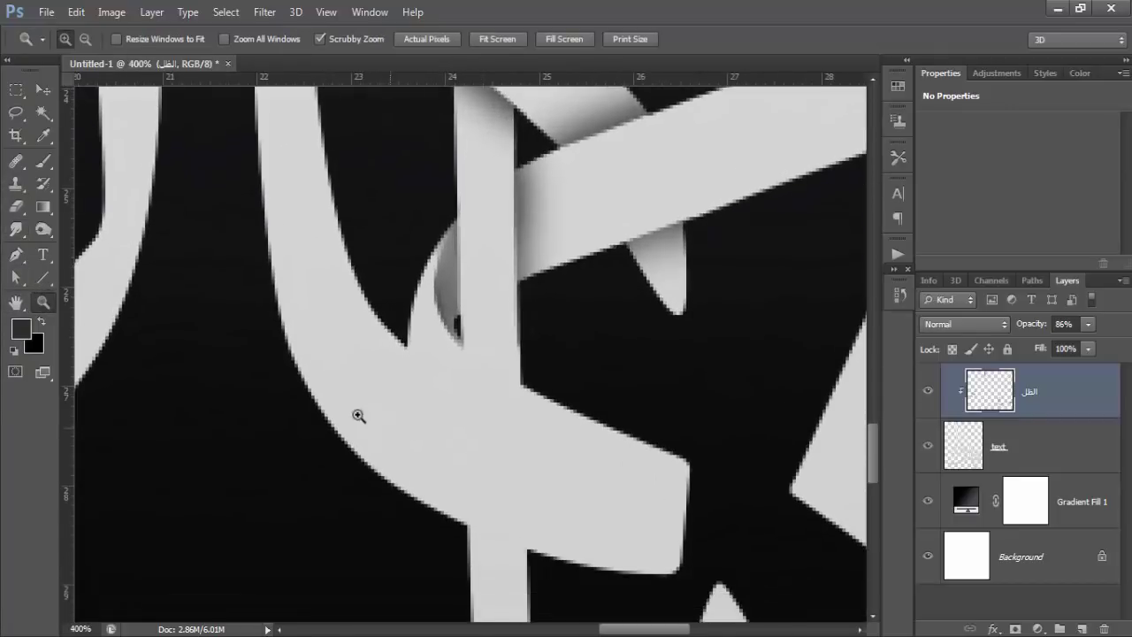
{"action": "scroll", "coordinate": [148, 303], "scroll_direction": "down", "scroll_amount": 1}
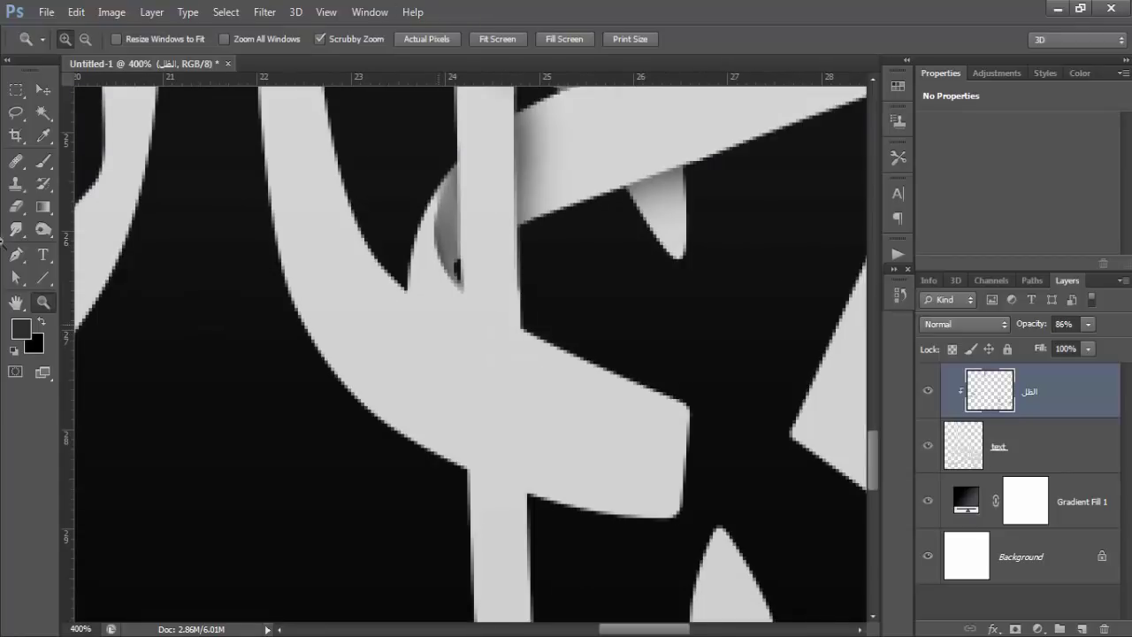
Step: Paint dark shading under the diagonal band inside a curved outline
{"action": "left_click", "coordinate": [16, 255]}
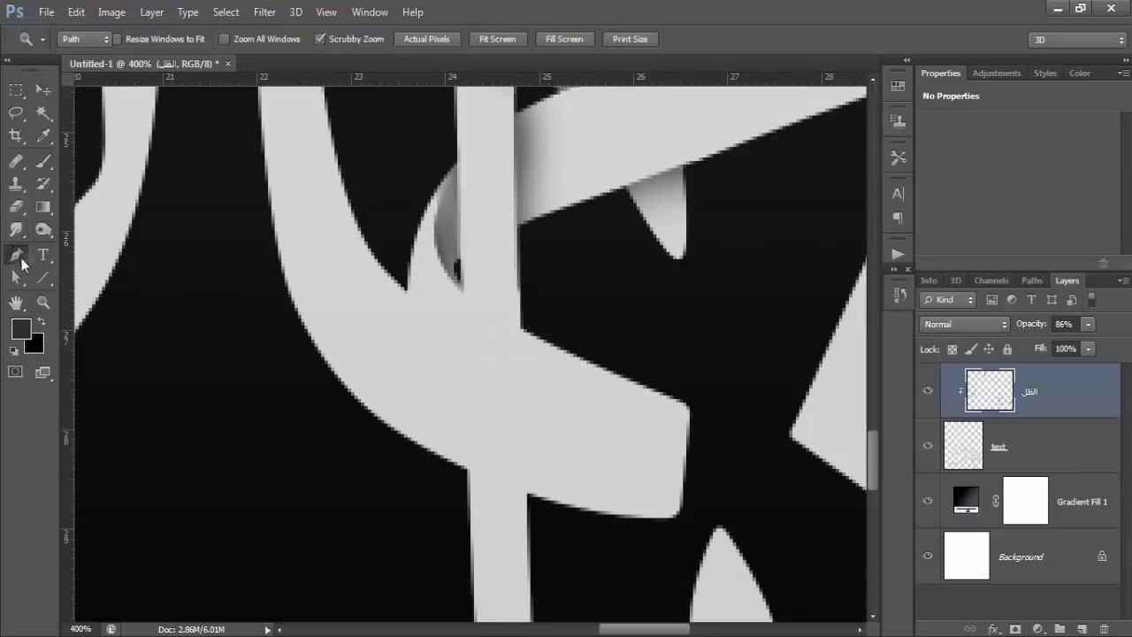
{"action": "left_click", "coordinate": [458, 288]}
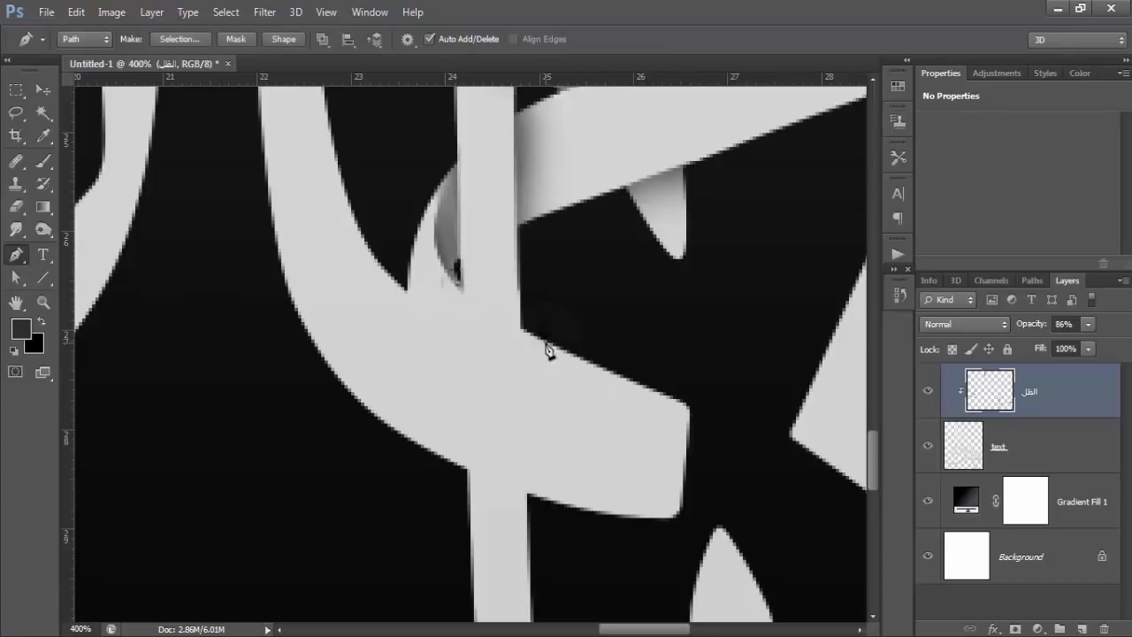
{"action": "left_click_drag", "start_coordinate": [516, 333], "coordinate": [597, 362]}
{"action": "left_click_drag", "start_coordinate": [566, 324], "coordinate": [495, 221]}
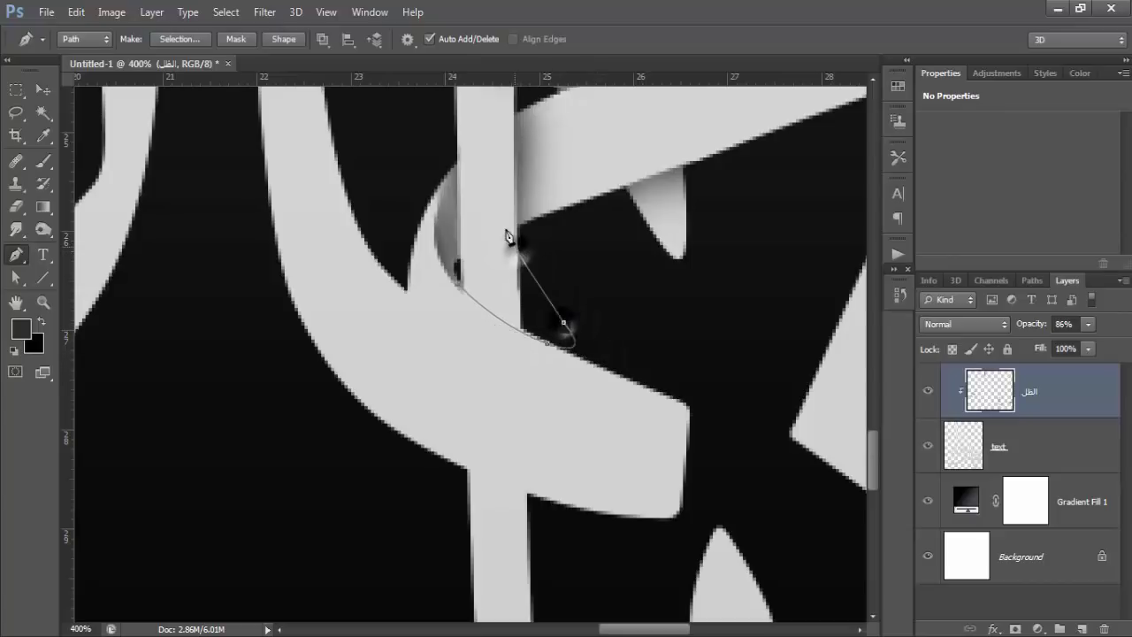
{"action": "left_click", "coordinate": [455, 289]}
{"action": "key", "text": "ctrl+Return"}
{"action": "left_click", "coordinate": [44, 161]}
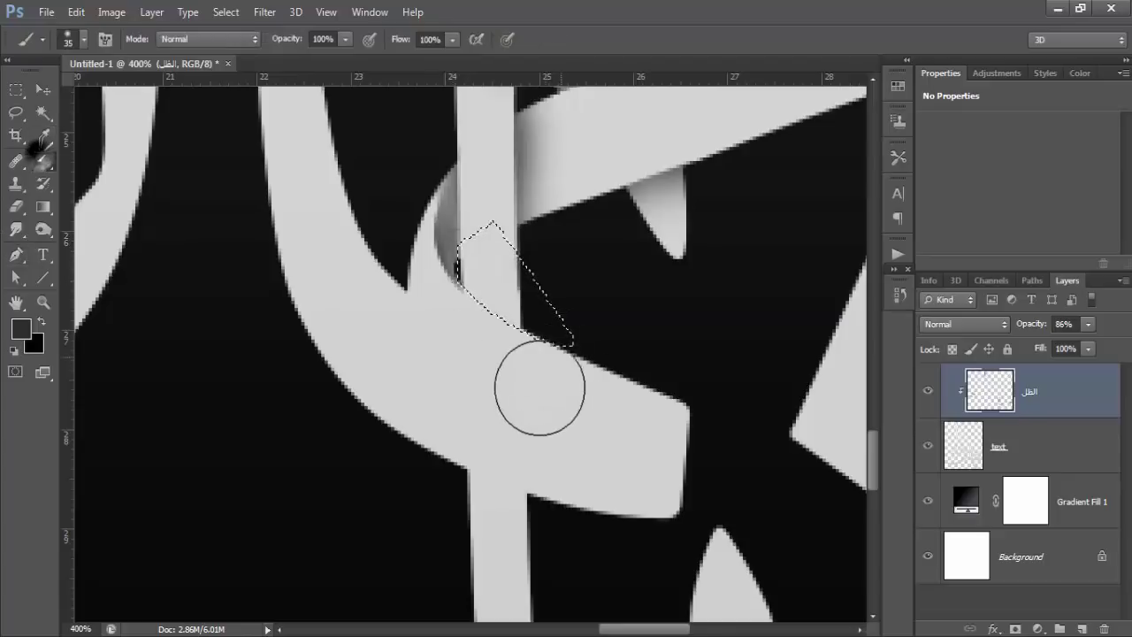
{"action": "left_click_drag", "start_coordinate": [505, 354], "coordinate": [442, 315]}
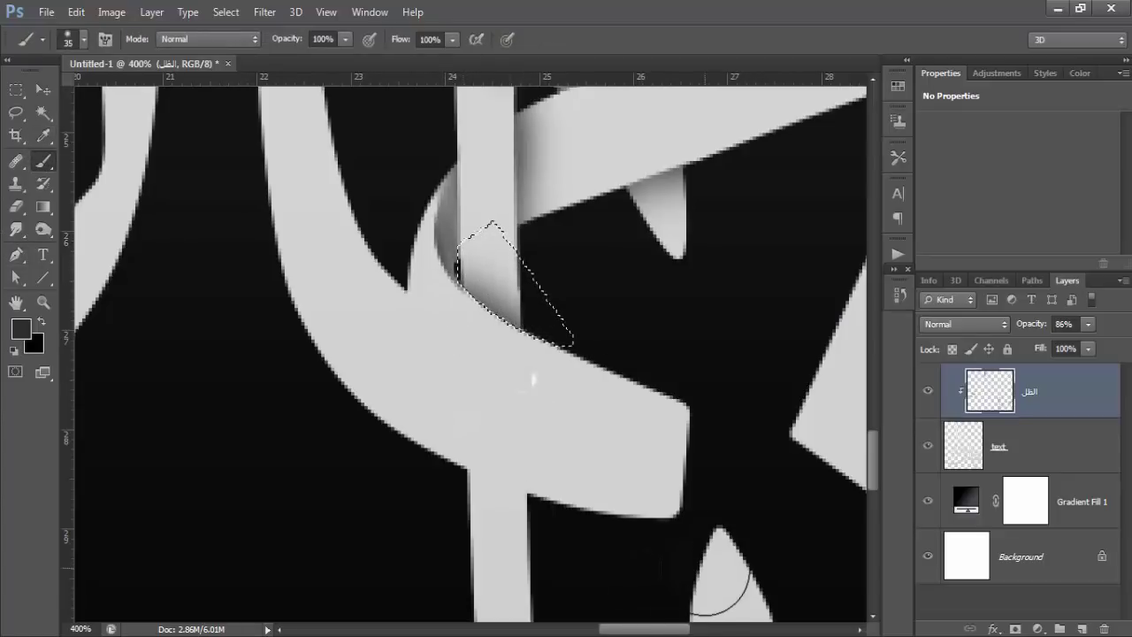
{"action": "key", "text": "ctrl+d"}
Step: Load an outline of the area below the curved band as a selection for shading
{"action": "scroll", "coordinate": [556, 515], "scroll_direction": "down", "scroll_amount": 1}
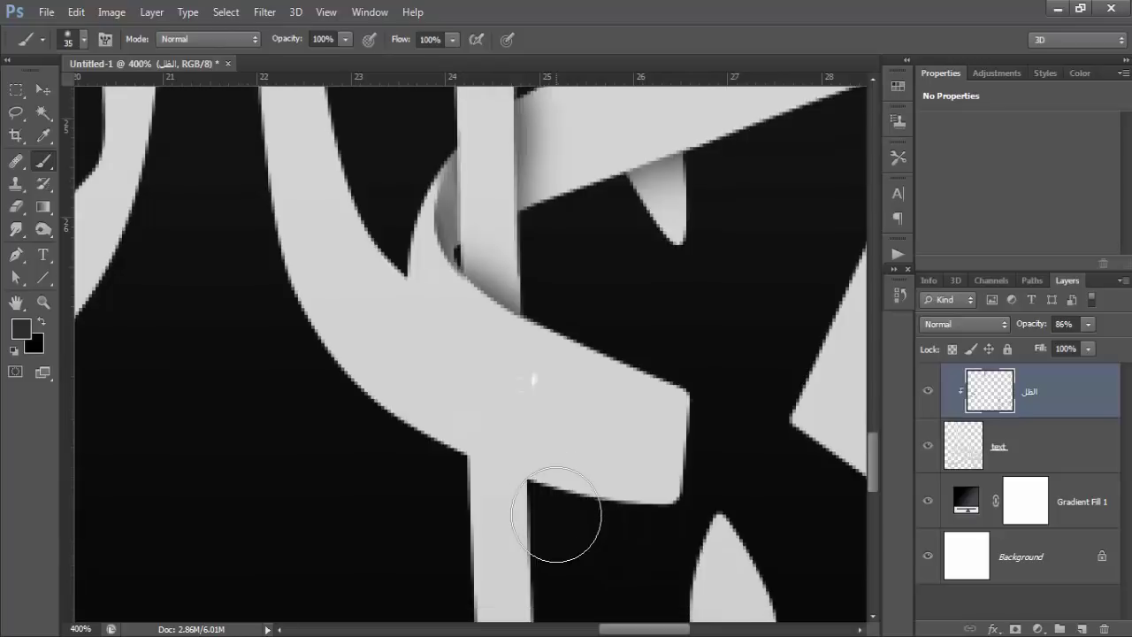
{"action": "scroll", "coordinate": [556, 514], "scroll_direction": "down", "scroll_amount": 1}
{"action": "left_click", "coordinate": [16, 254]}
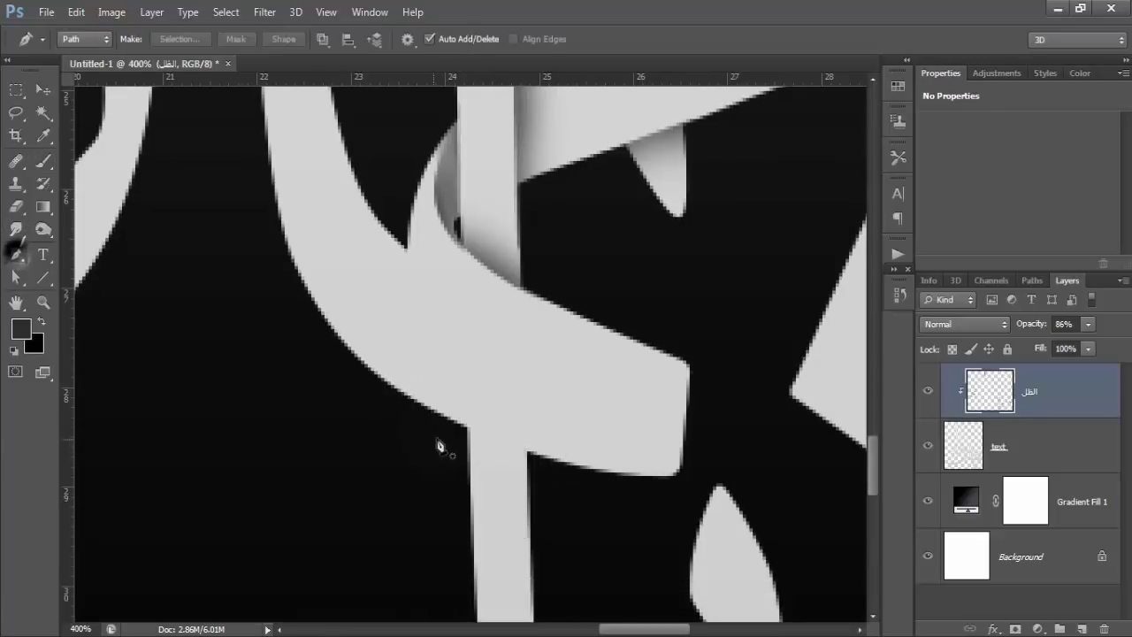
{"action": "left_click", "coordinate": [451, 421]}
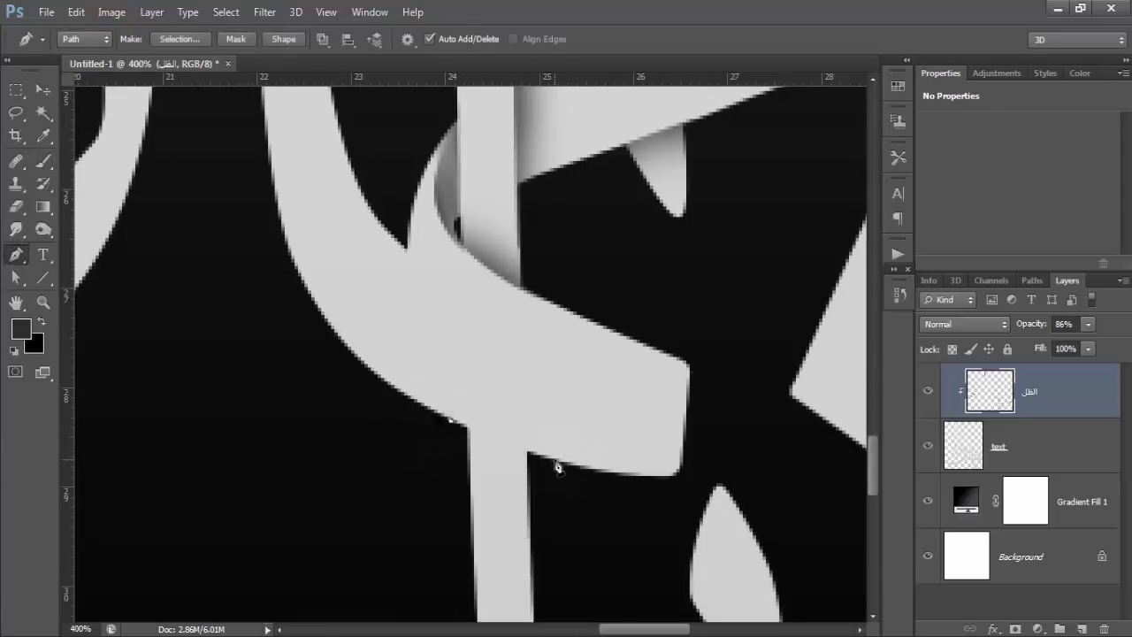
{"action": "left_click", "coordinate": [553, 458]}
{"action": "left_click_drag", "start_coordinate": [564, 460], "coordinate": [570, 462]}
{"action": "left_click", "coordinate": [563, 545]}
{"action": "left_click", "coordinate": [421, 564]}
{"action": "left_click", "coordinate": [449, 422]}
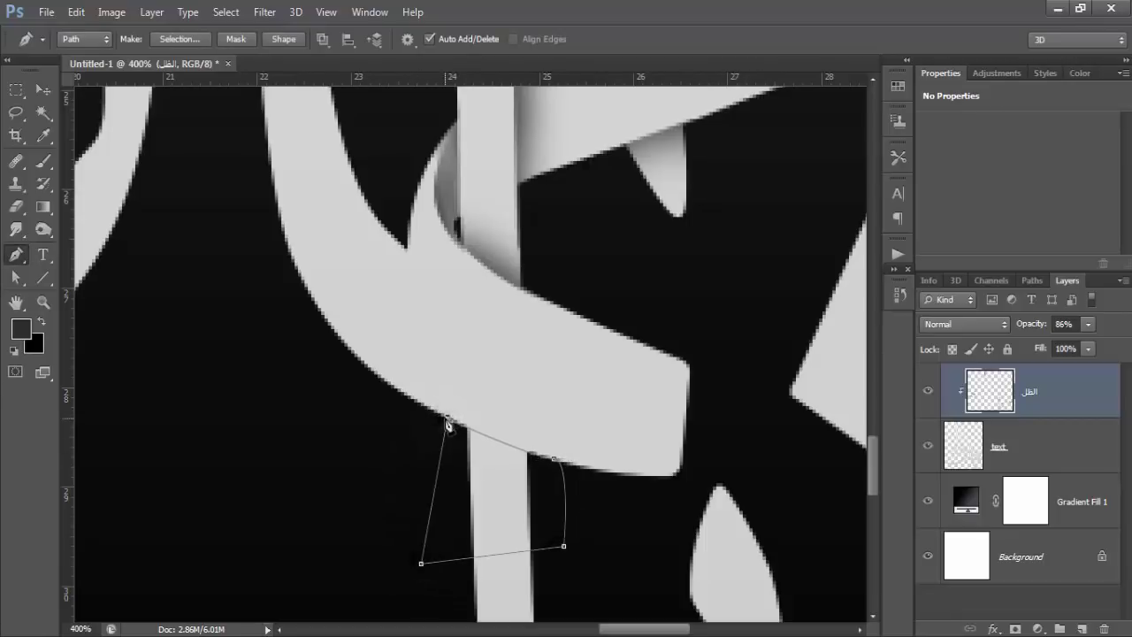
{"action": "key", "text": "ctrl+Return"}
{"action": "left_click", "coordinate": [42, 163]}
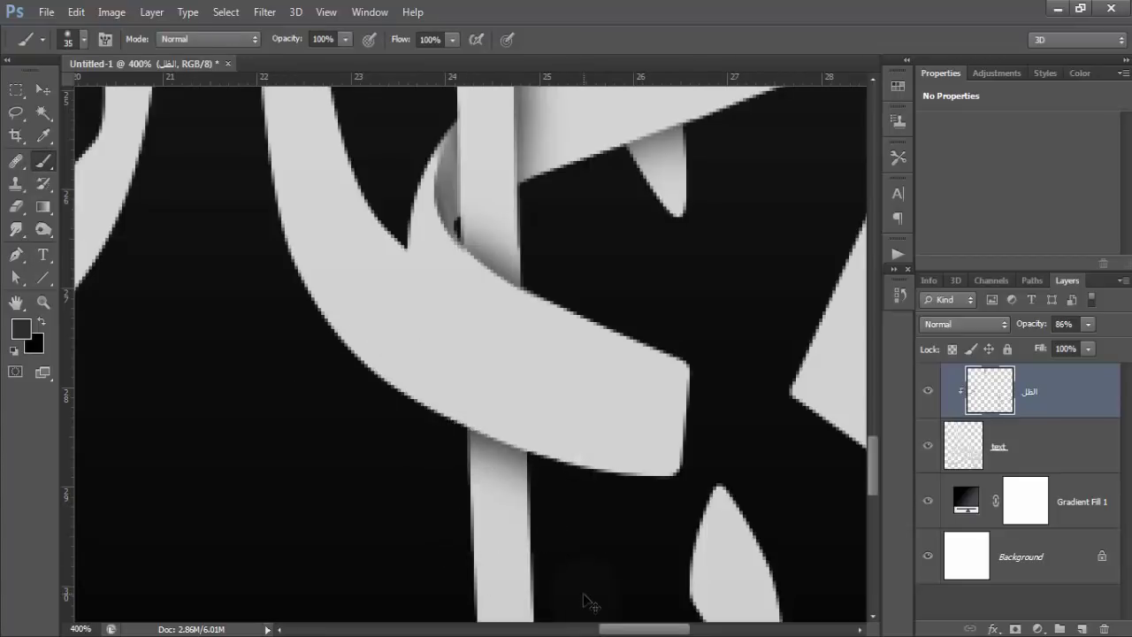
{"action": "scroll", "coordinate": [336, 480], "scroll_direction": "up", "scroll_amount": 2}
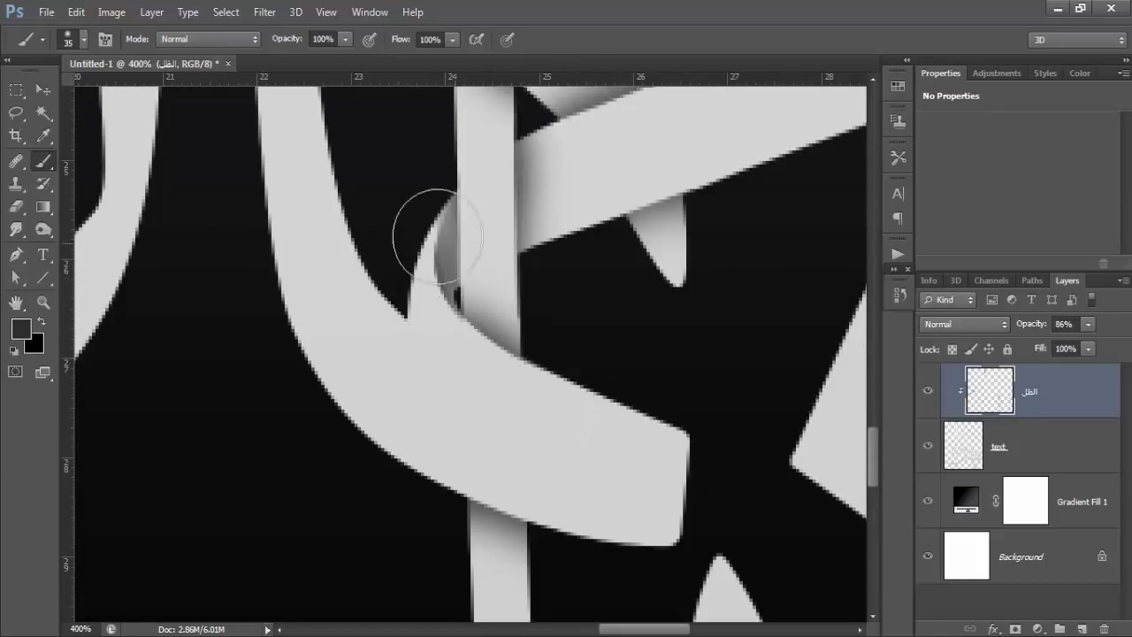
Step: Paint dark shading inside a curved outline beside the curved stroke
{"action": "left_click", "coordinate": [13, 254]}
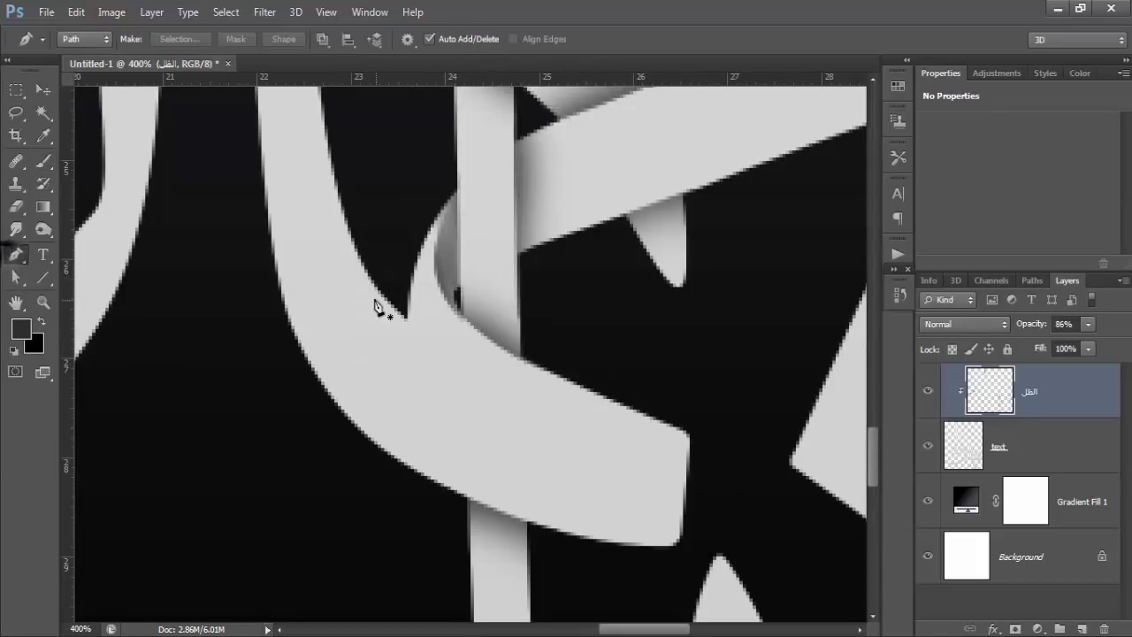
{"action": "left_click", "coordinate": [385, 301]}
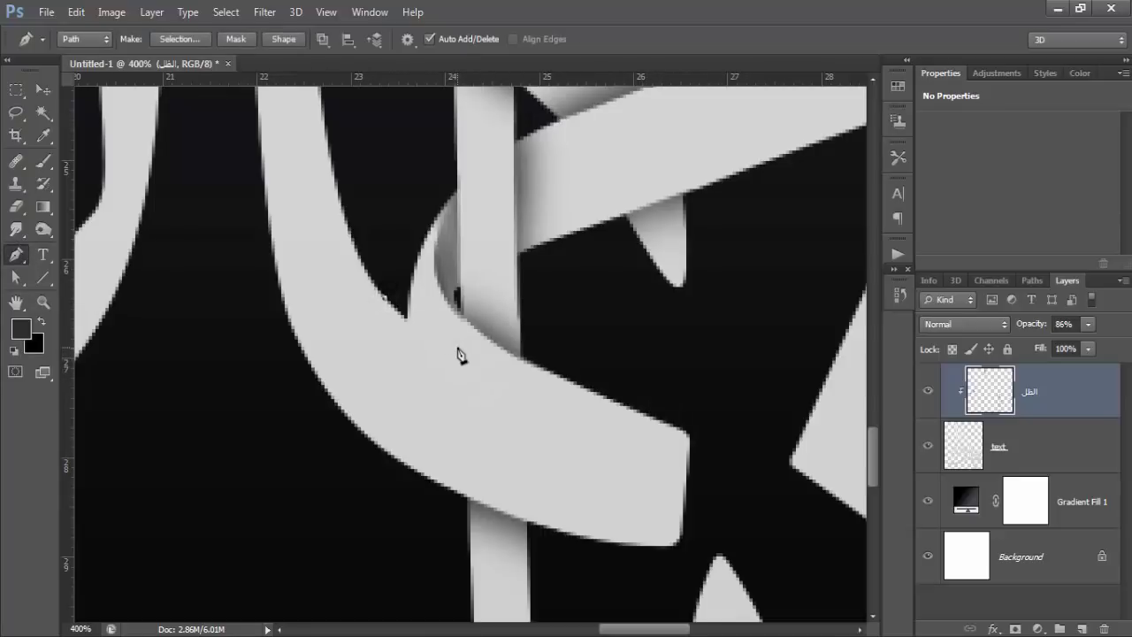
{"action": "left_click_drag", "start_coordinate": [457, 347], "coordinate": [510, 364]}
{"action": "left_click_drag", "start_coordinate": [459, 322], "coordinate": [411, 206]}
{"action": "left_click", "coordinate": [386, 303]}
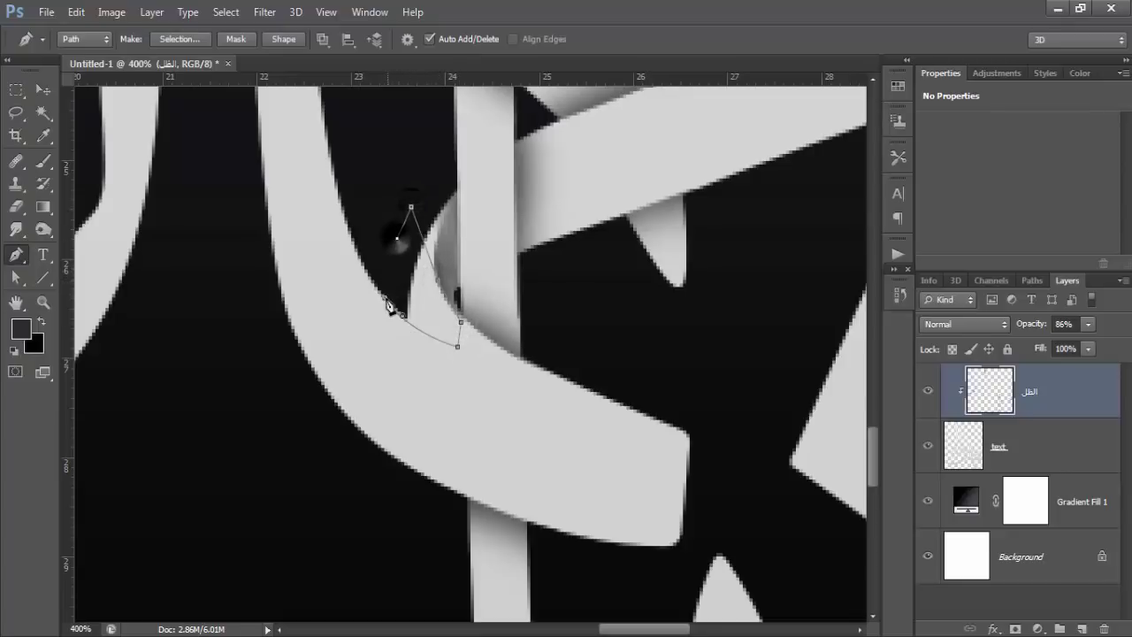
{"action": "key", "text": "ctrl+Return"}
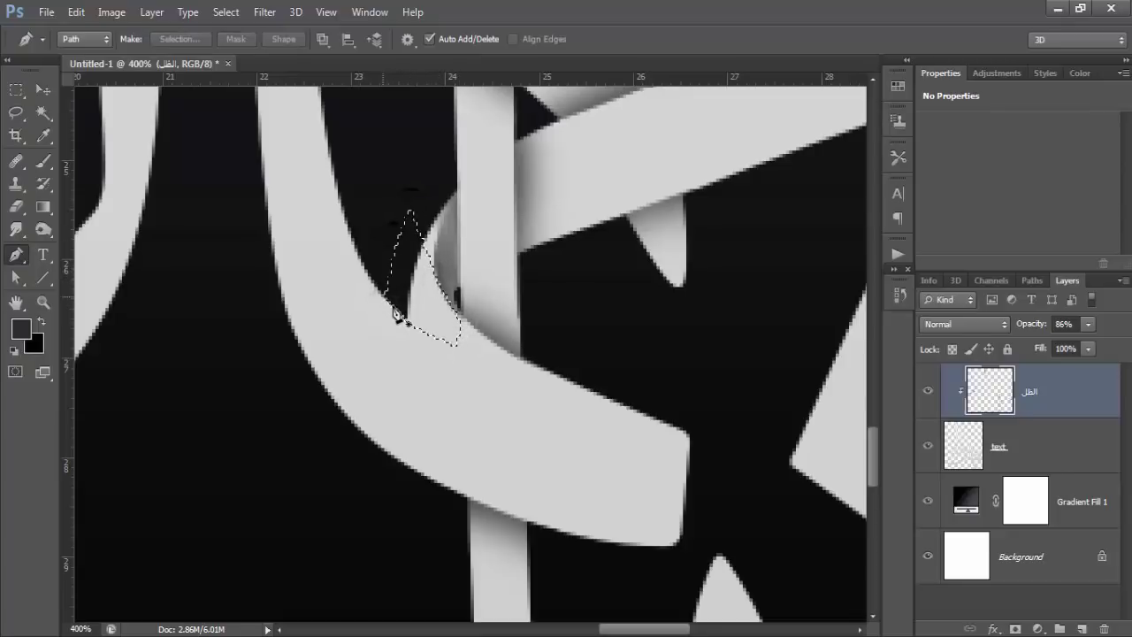
{"action": "left_click", "coordinate": [42, 160]}
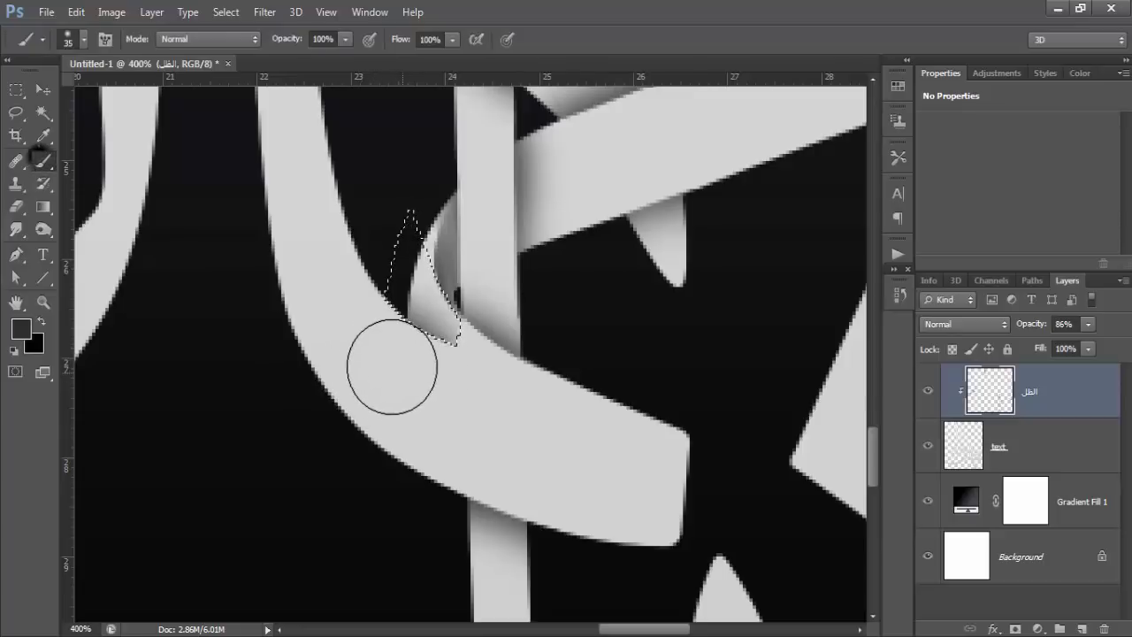
{"action": "mouse_move", "coordinate": [458, 271]}
{"action": "left_mouse_down"}
{"action": "mouse_move", "coordinate": [362, 345]}
{"action": "mouse_move", "coordinate": [408, 329]}
{"action": "left_mouse_up"}
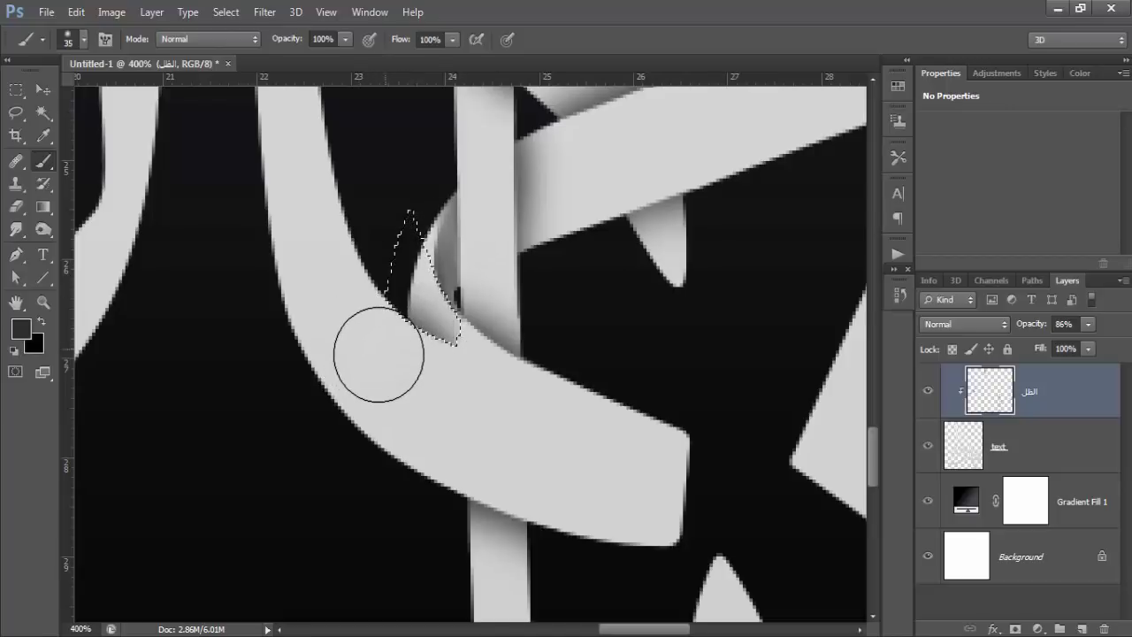
{"action": "key", "text": "ctrl+d"}
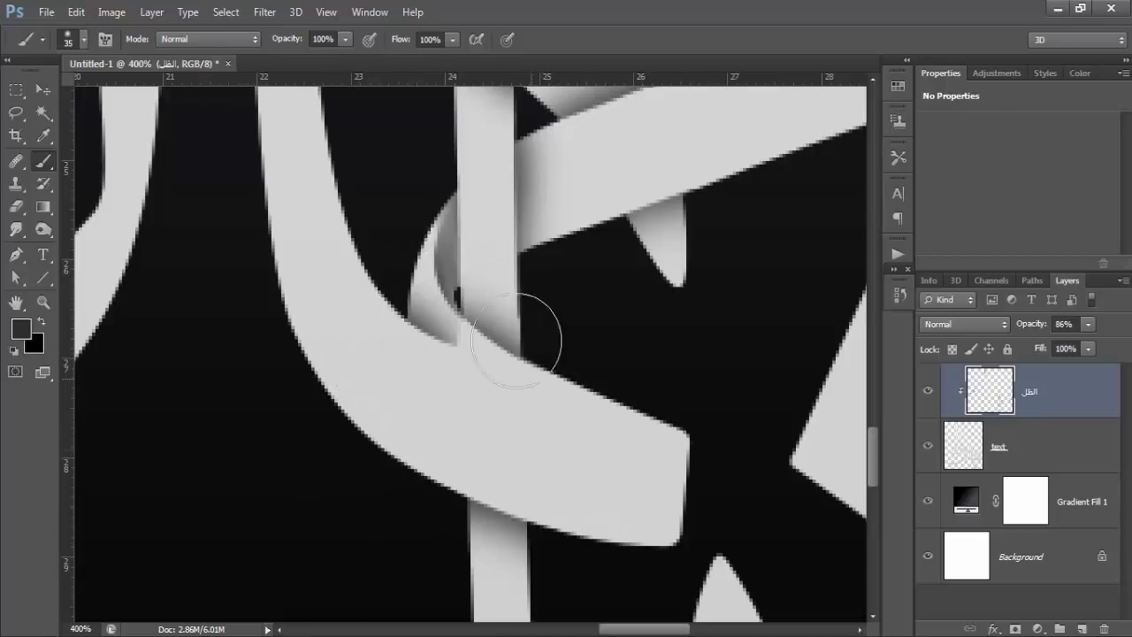
Step: Erase stray shadow at the fold and sharpen its edge with a smaller eraser
{"action": "left_click", "coordinate": [16, 206]}
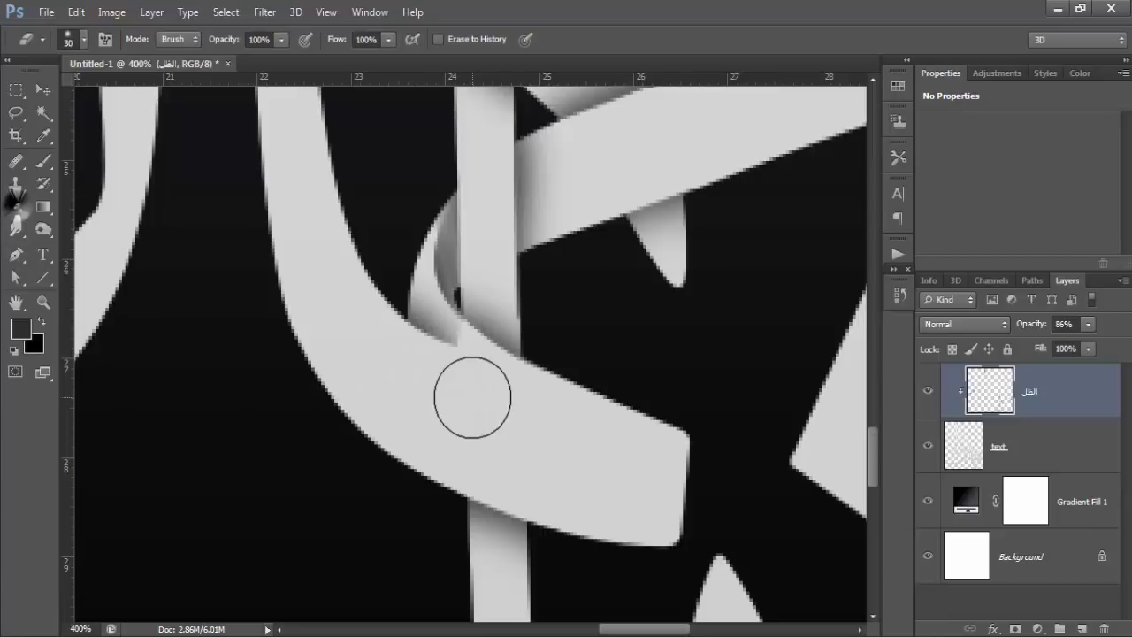
{"action": "left_click", "coordinate": [461, 366]}
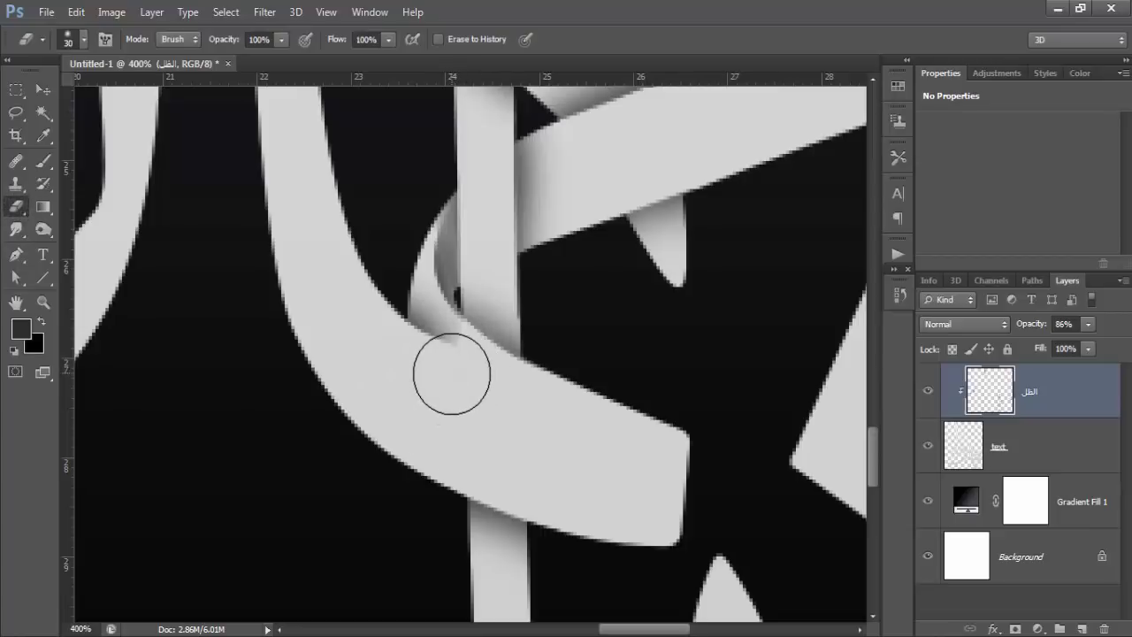
{"action": "left_click_drag", "start_coordinate": [452, 428], "coordinate": [479, 378]}
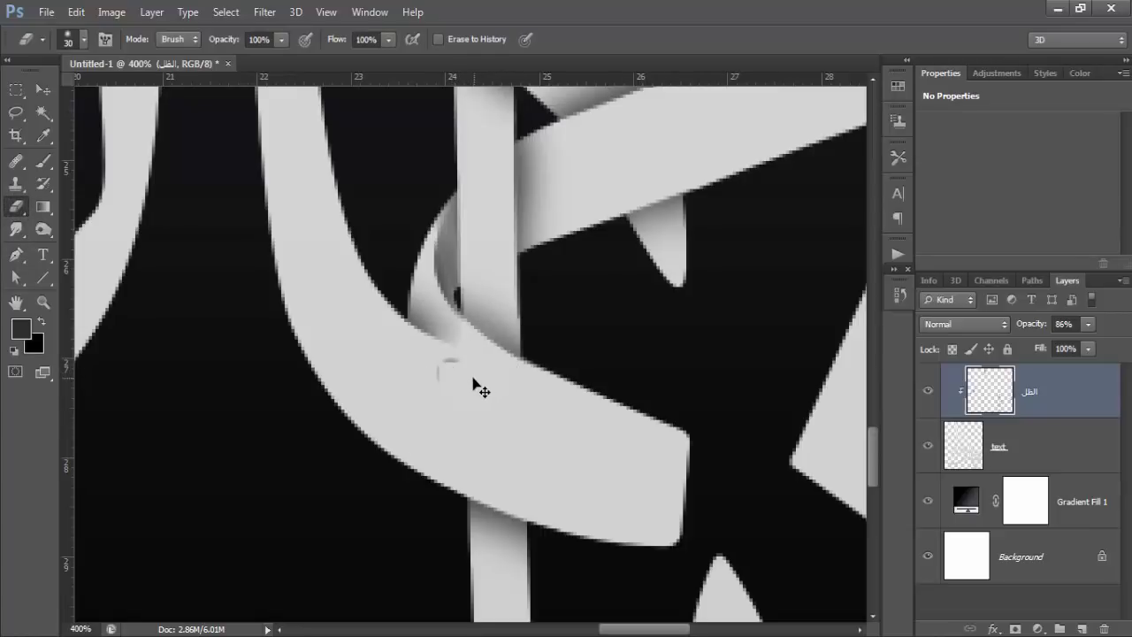
{"action": "left_click", "coordinate": [469, 374]}
{"action": "key", "text": "ctrl+shift+d"}
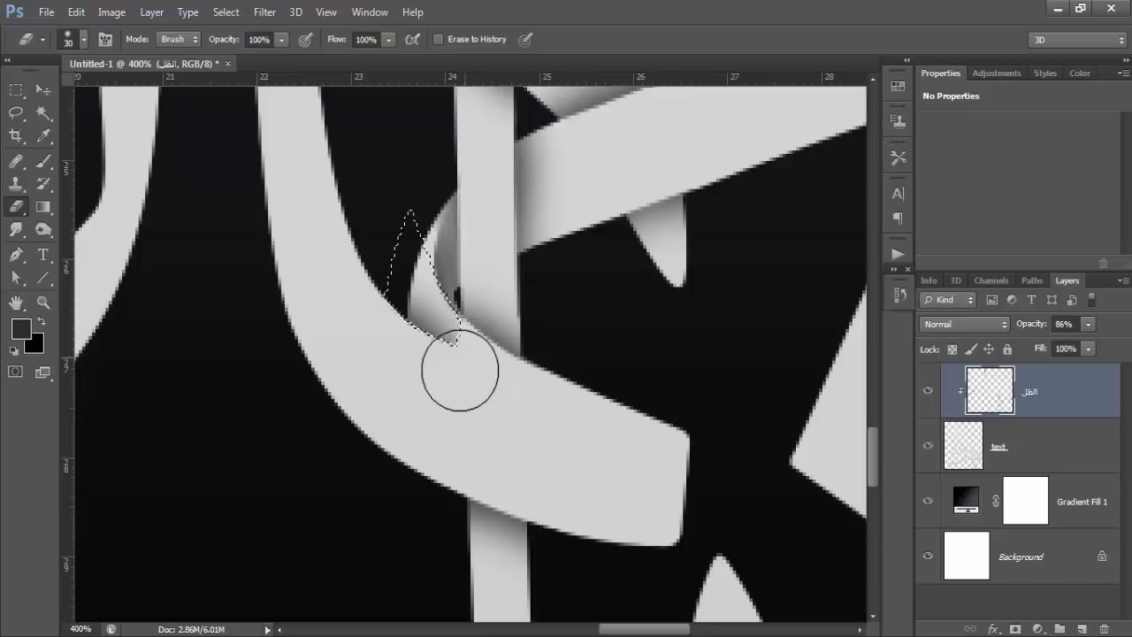
{"action": "key", "text": "ctrl+d"}
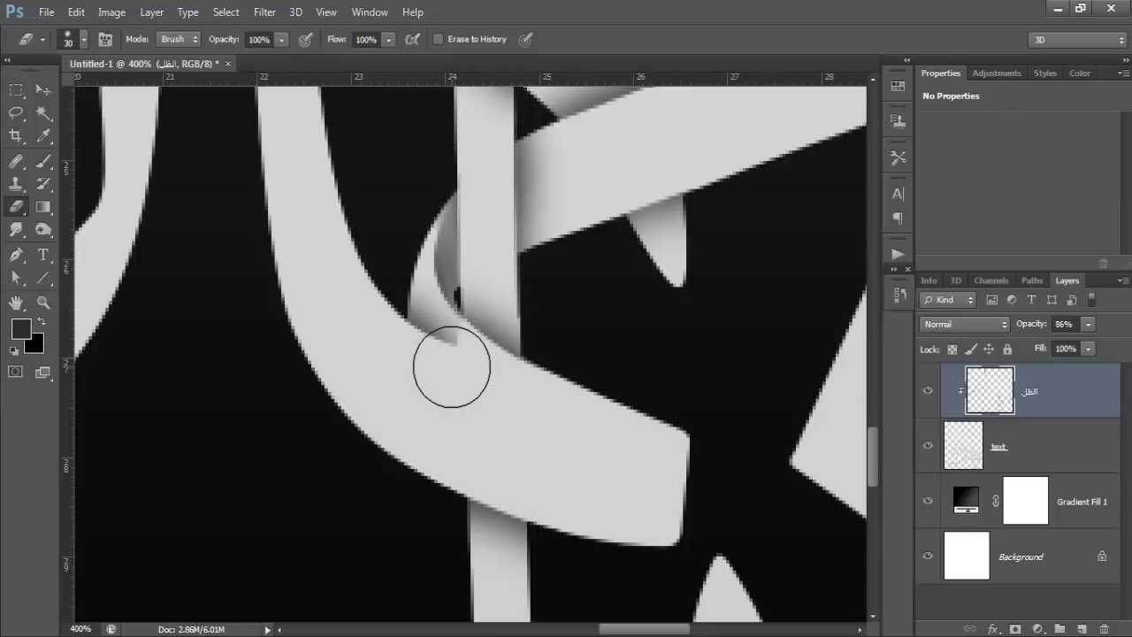
{"action": "key", "text": "bracketleft"}
{"action": "key", "text": "bracketleft"}
{"action": "key", "text": "bracketleft"}
{"action": "left_click_drag", "start_coordinate": [461, 331], "coordinate": [455, 366]}
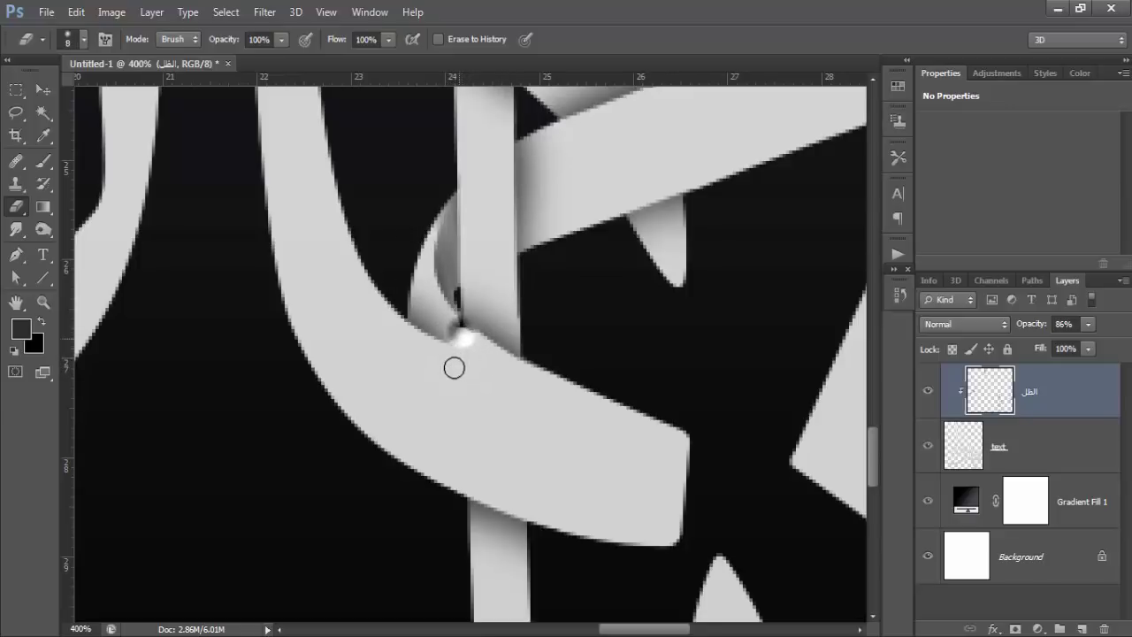
Step: Zoom in on the long sweeping stroke
{"action": "key", "text": "ctrl+minus"}
{"action": "key", "text": "ctrl+minus"}
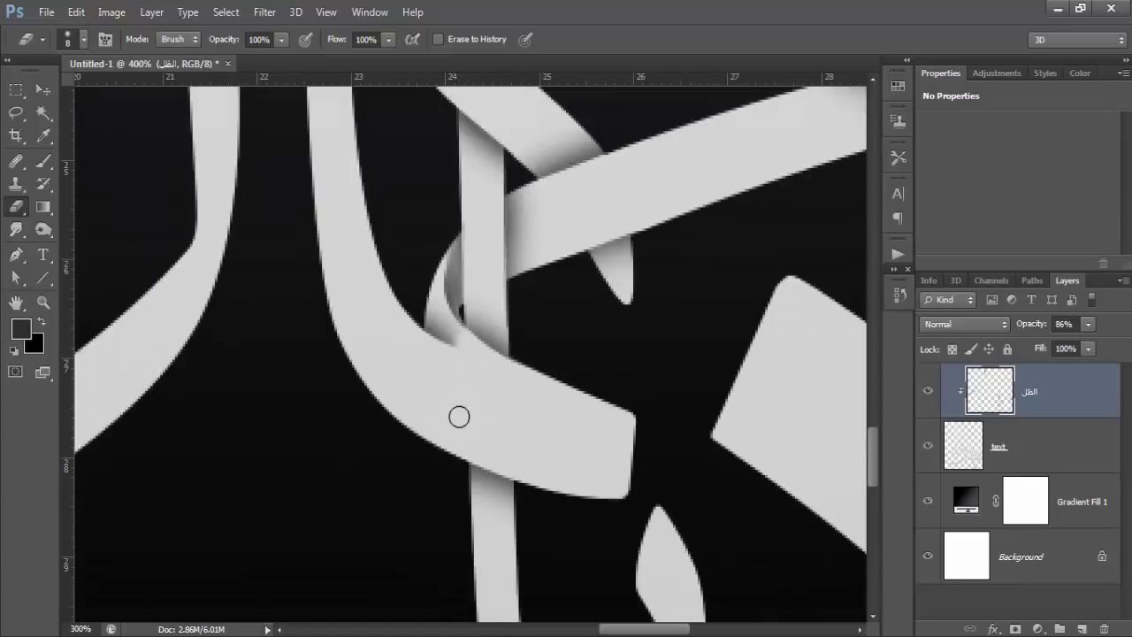
{"action": "key", "text": "ctrl+minus"}
{"action": "key", "text": "ctrl+minus"}
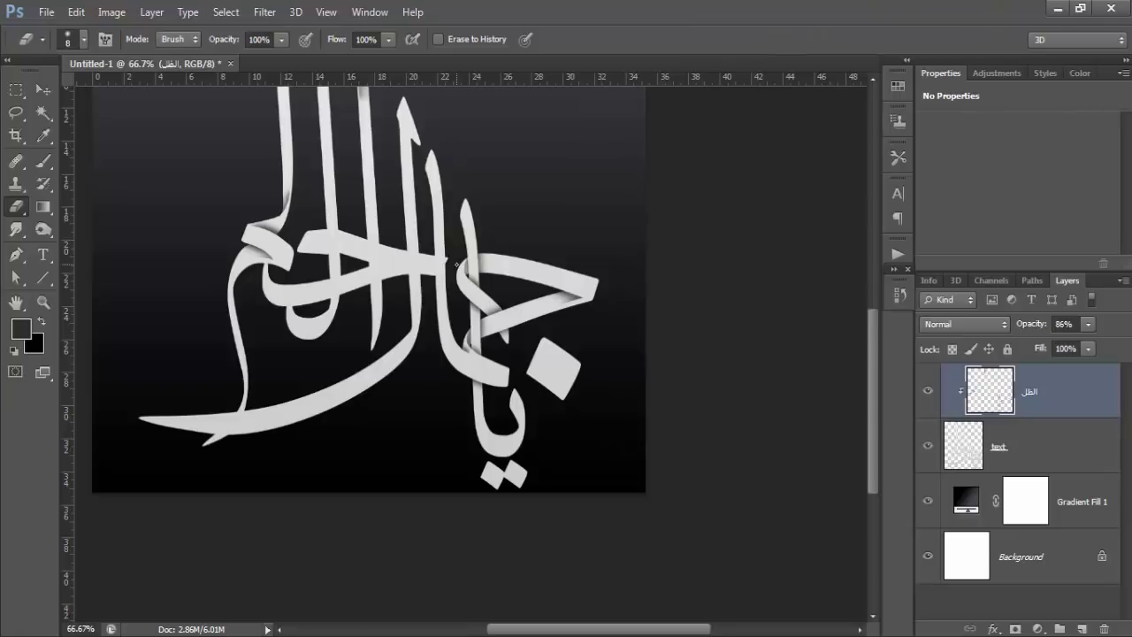
{"action": "left_click", "coordinate": [43, 301]}
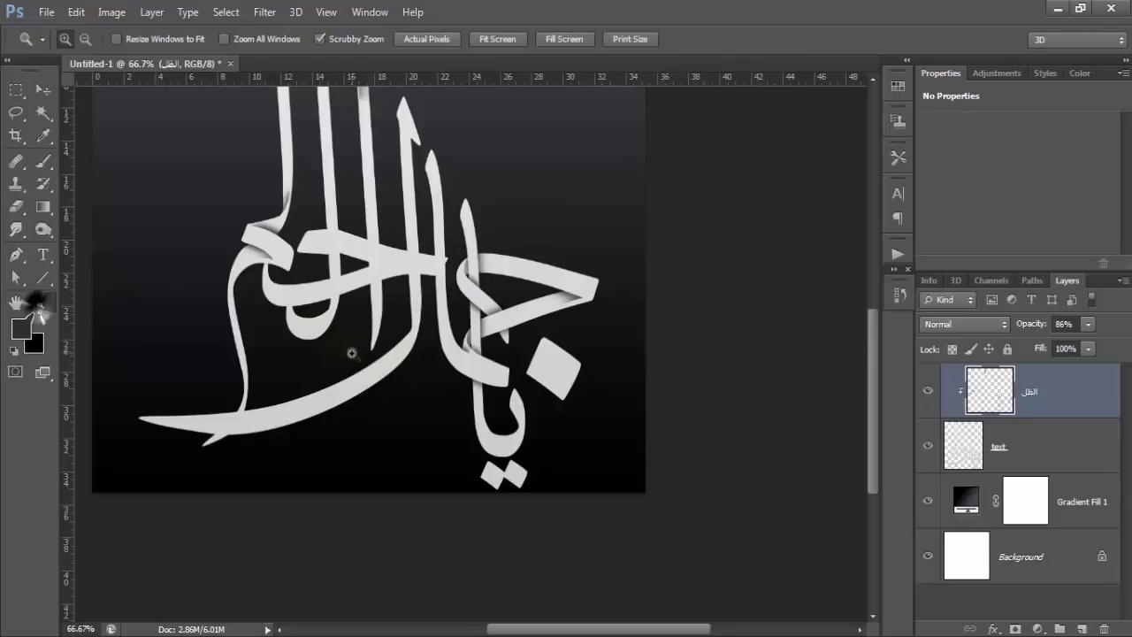
{"action": "left_click", "coordinate": [376, 371]}
{"action": "left_click", "coordinate": [384, 357]}
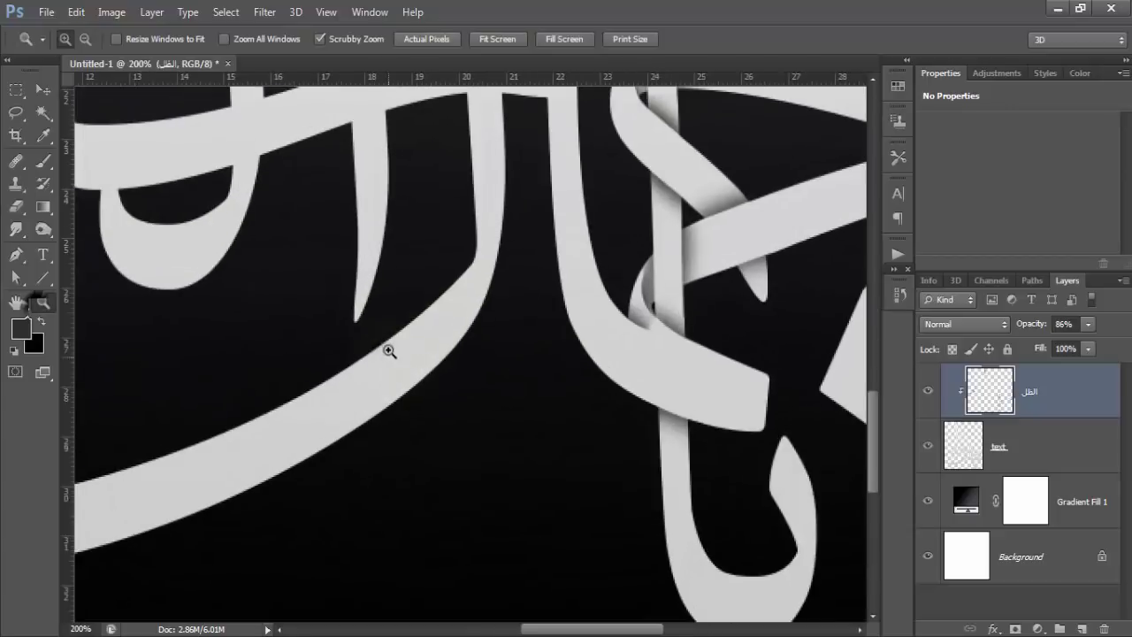
{"action": "scroll", "coordinate": [389, 348], "scroll_direction": "up", "scroll_amount": 2}
{"action": "scroll", "coordinate": [421, 353], "scroll_direction": "up", "scroll_amount": 2}
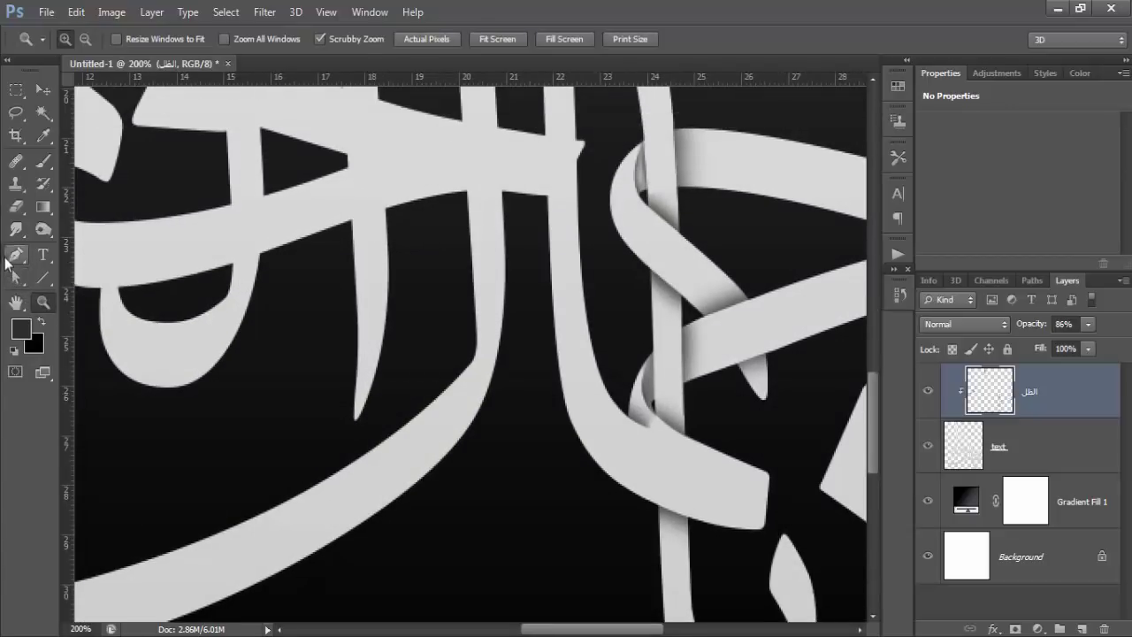
Step: Shade the outlined fold with a size-50 brush, undoing the stray mark
{"action": "left_click", "coordinate": [16, 255]}
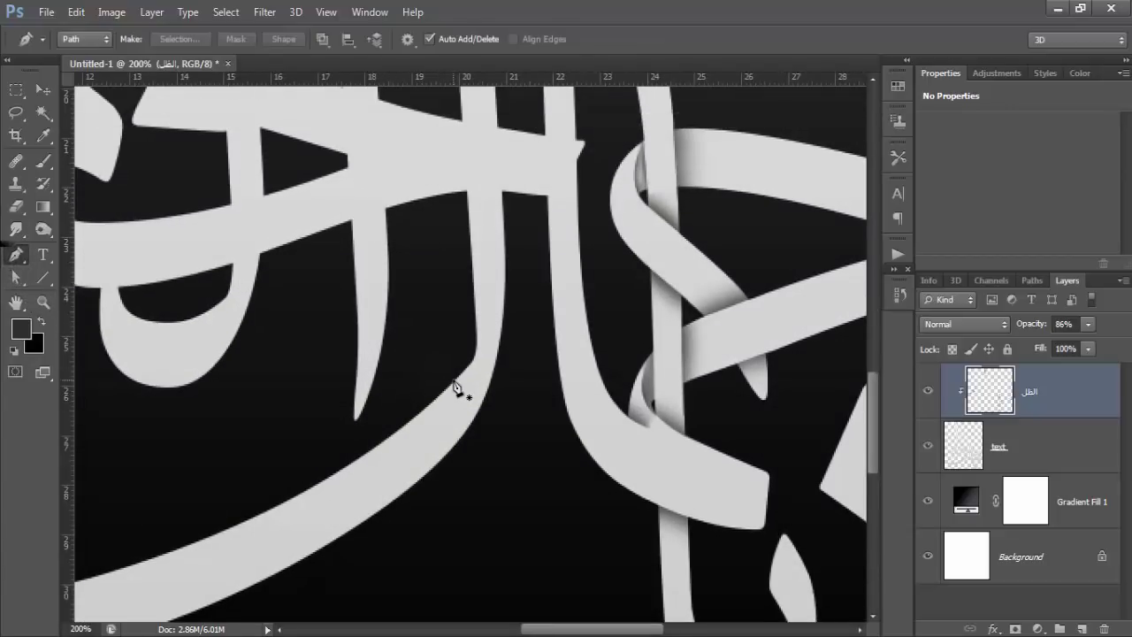
{"action": "left_click", "coordinate": [454, 380]}
{"action": "left_click_drag", "start_coordinate": [497, 282], "coordinate": [487, 213]}
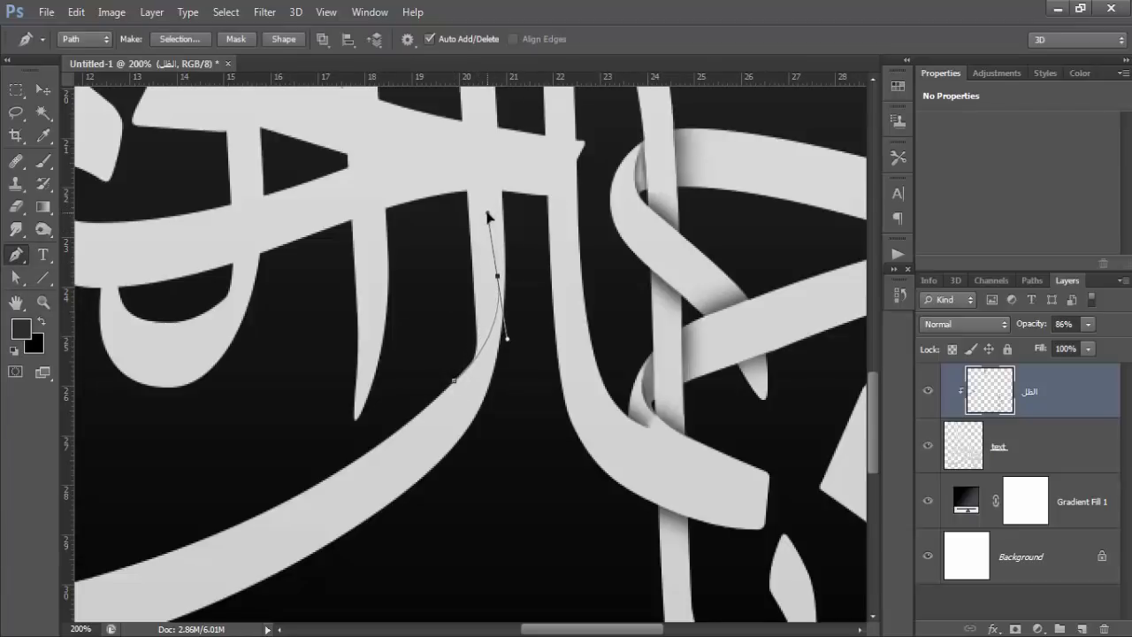
{"action": "left_click", "coordinate": [418, 298]}
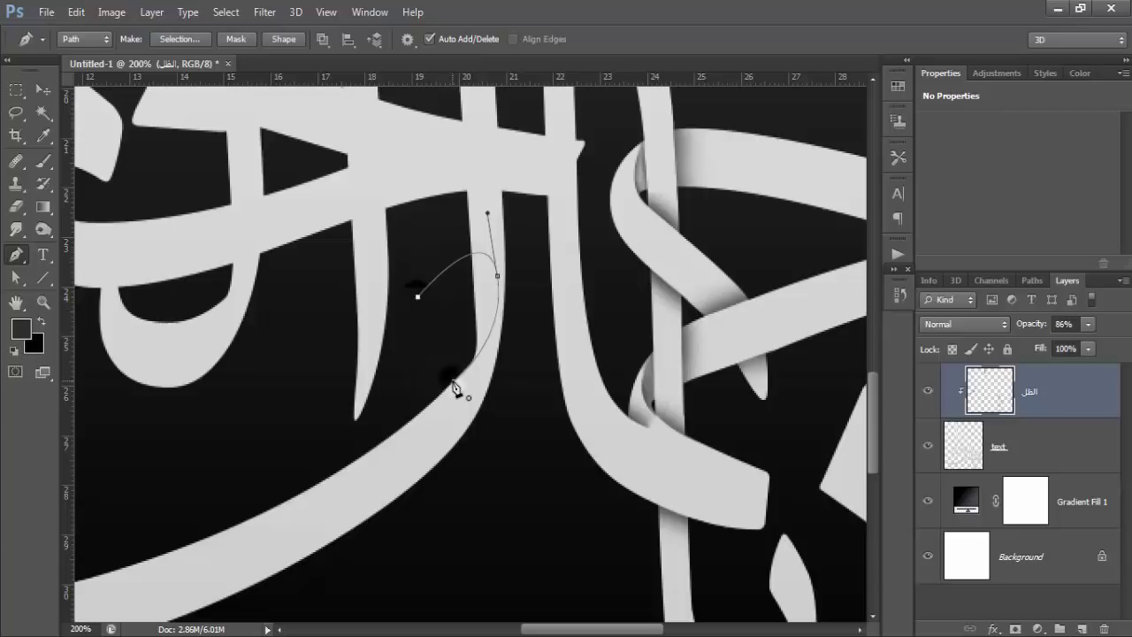
{"action": "left_click", "coordinate": [454, 382]}
{"action": "key", "text": "ctrl+Return"}
{"action": "key", "text": "b"}
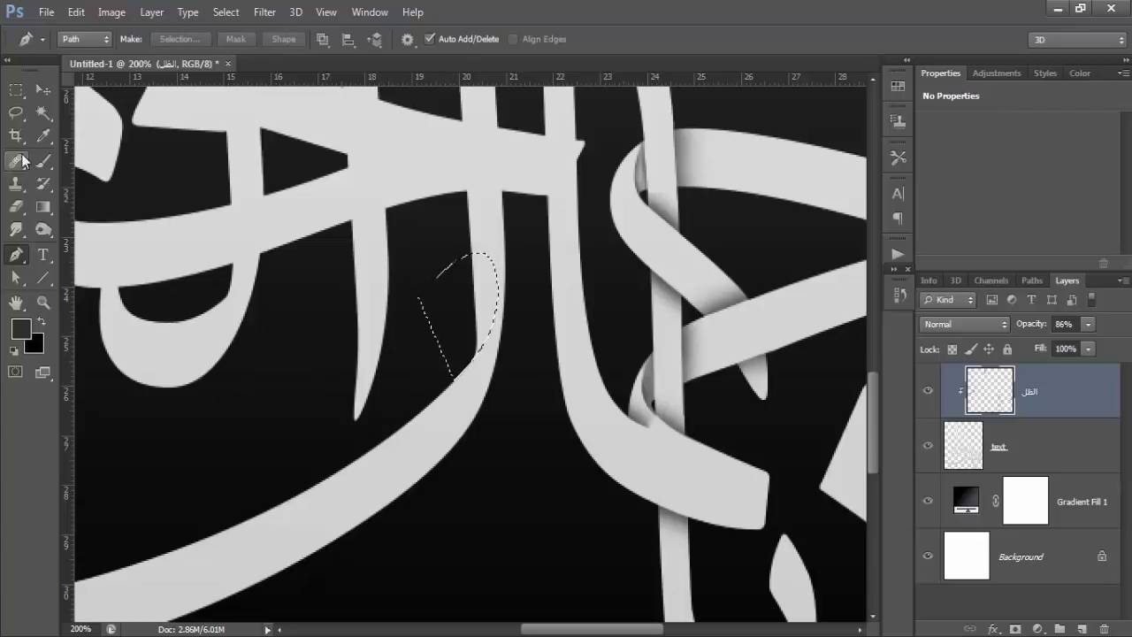
{"action": "left_click", "coordinate": [527, 259]}
{"action": "key", "text": "bracketright"}
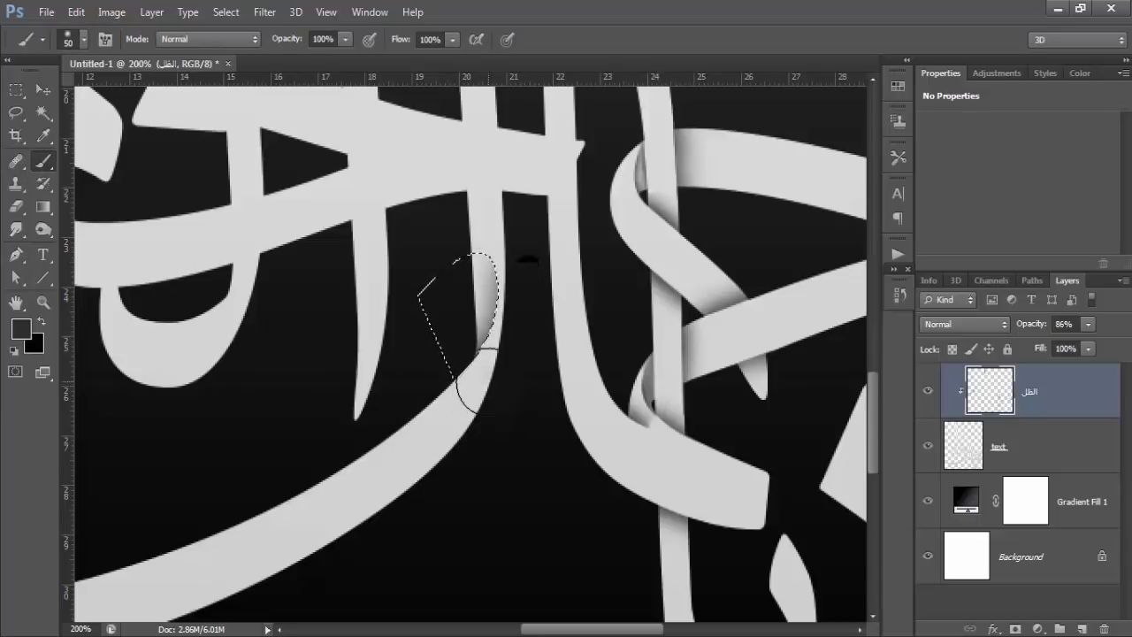
{"action": "key", "text": "ctrl+z"}
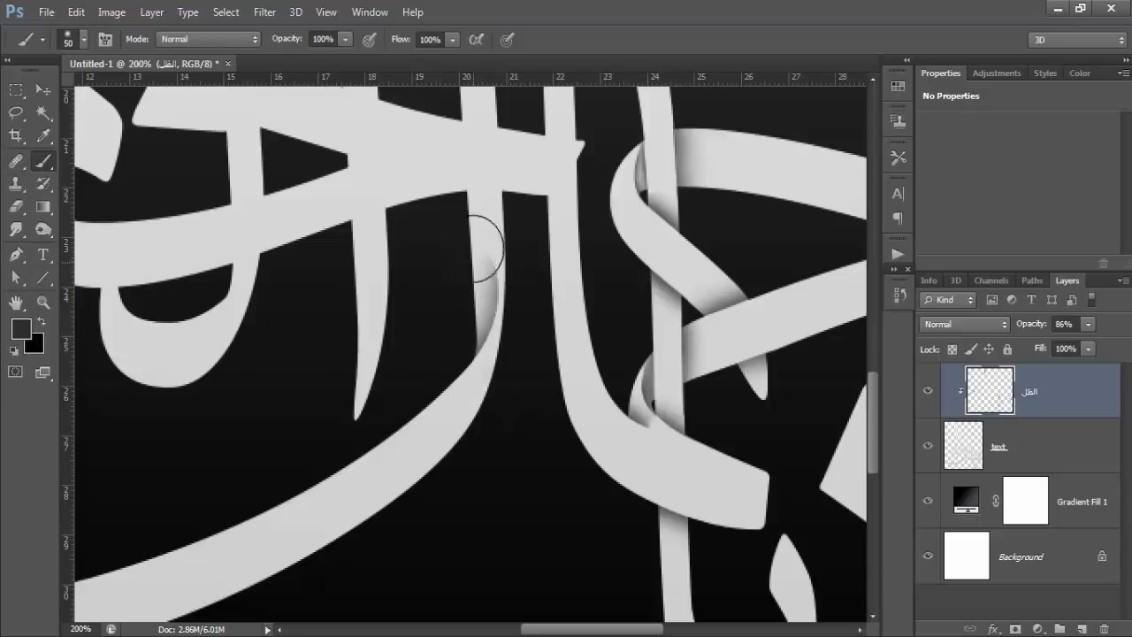
{"action": "left_click", "coordinate": [16, 206]}
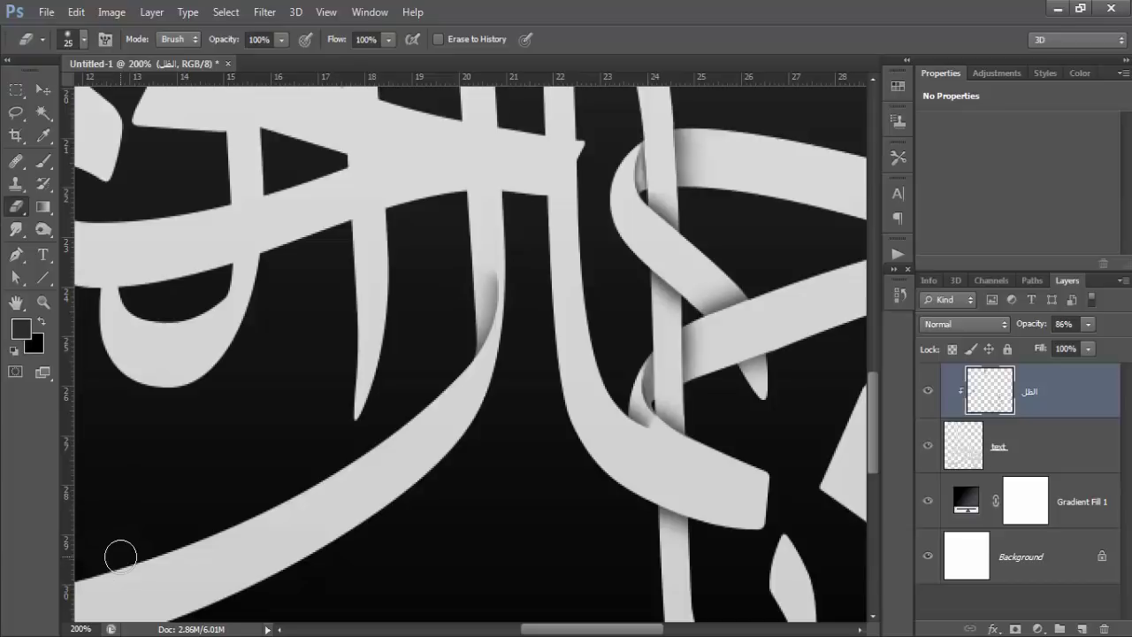
{"action": "key", "text": "ctrl+minus"}
{"action": "key", "text": "ctrl+minus"}
{"action": "key", "text": "ctrl+minus"}
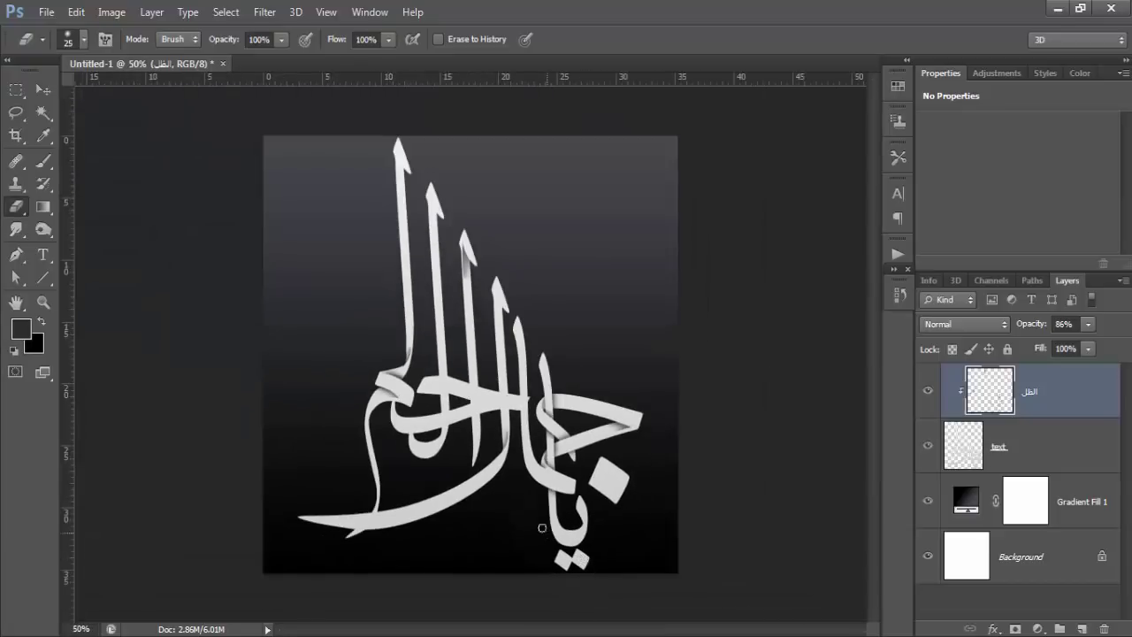
Step: Zoom into the lowest letter and select an outline inside its bottom curve
{"action": "left_click", "coordinate": [43, 301]}
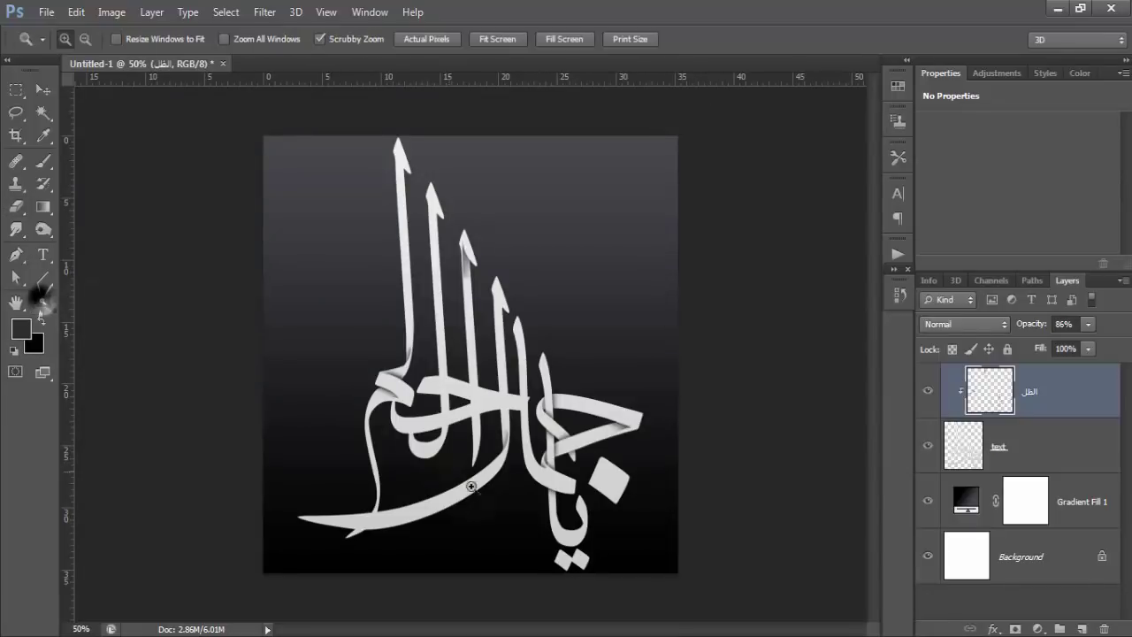
{"action": "left_click", "coordinate": [581, 529]}
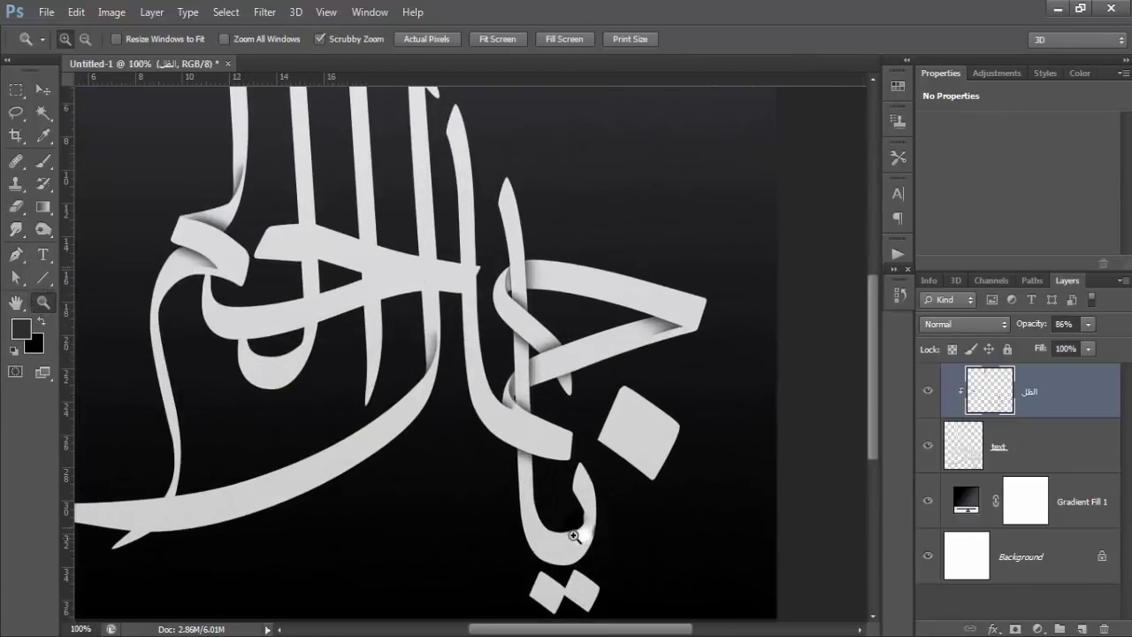
{"action": "left_click", "coordinate": [555, 517]}
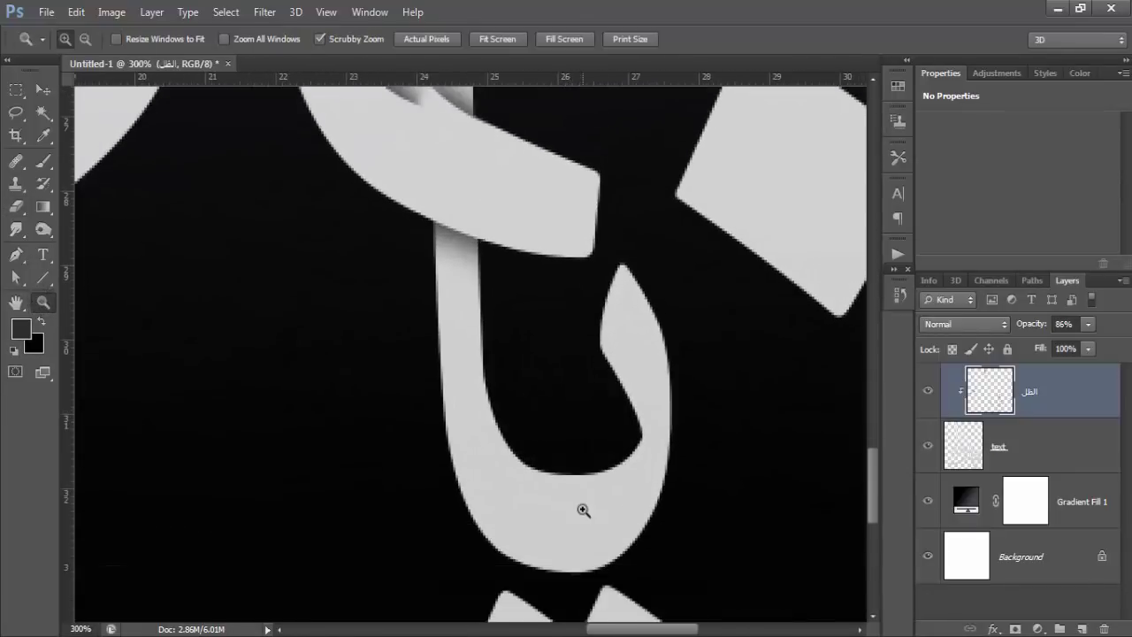
{"action": "scroll", "coordinate": [372, 203], "scroll_direction": "down", "scroll_amount": 1}
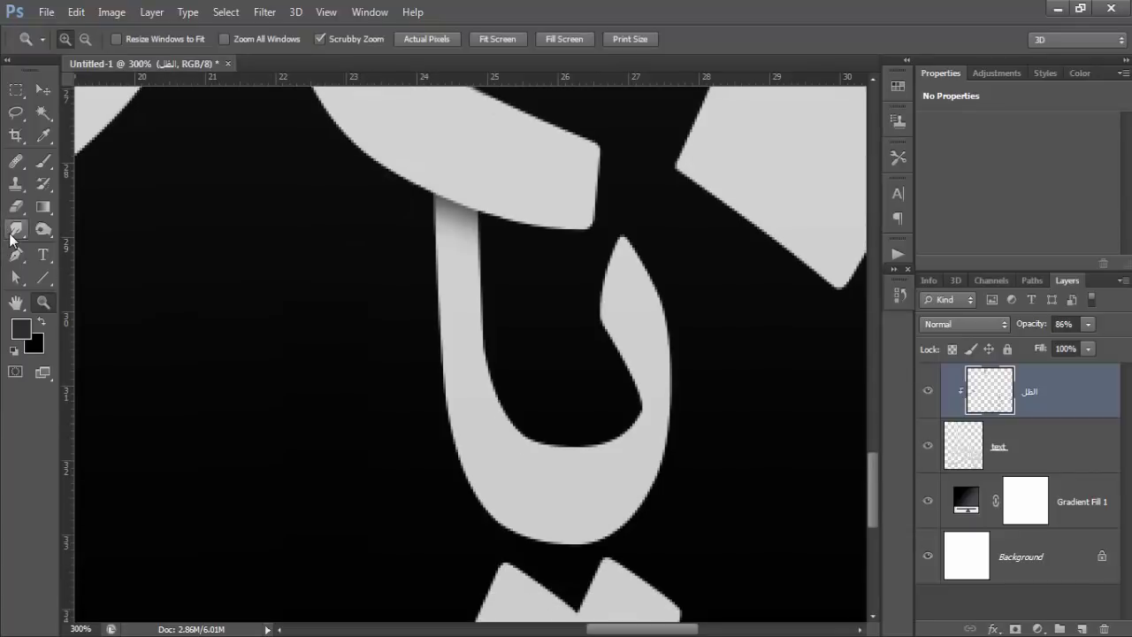
{"action": "left_click", "coordinate": [15, 255]}
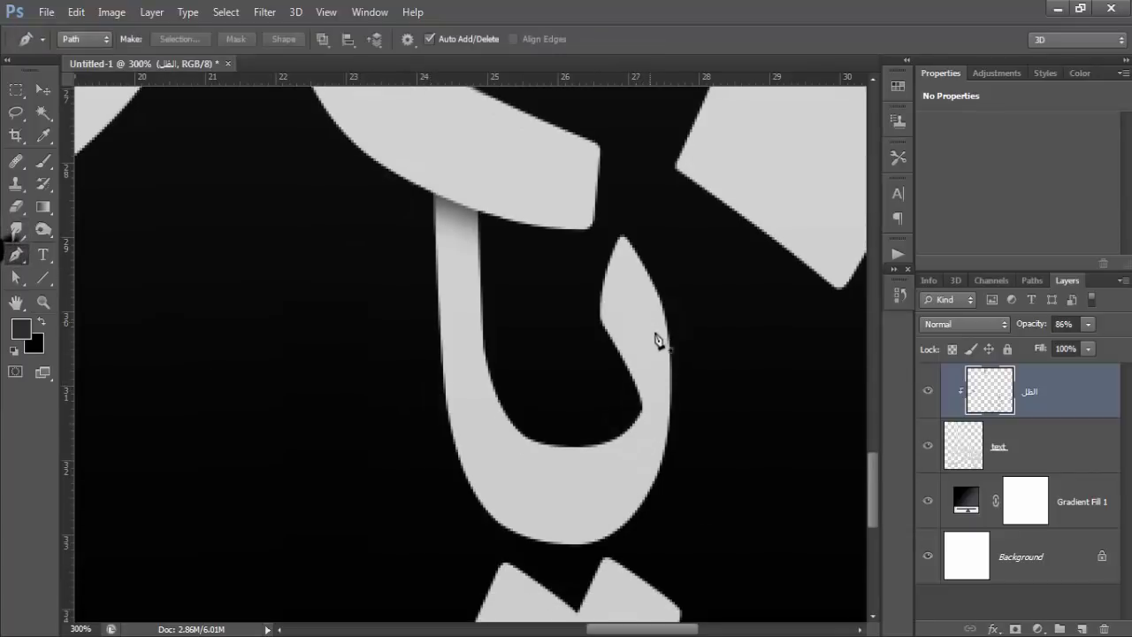
{"action": "left_click", "coordinate": [632, 378]}
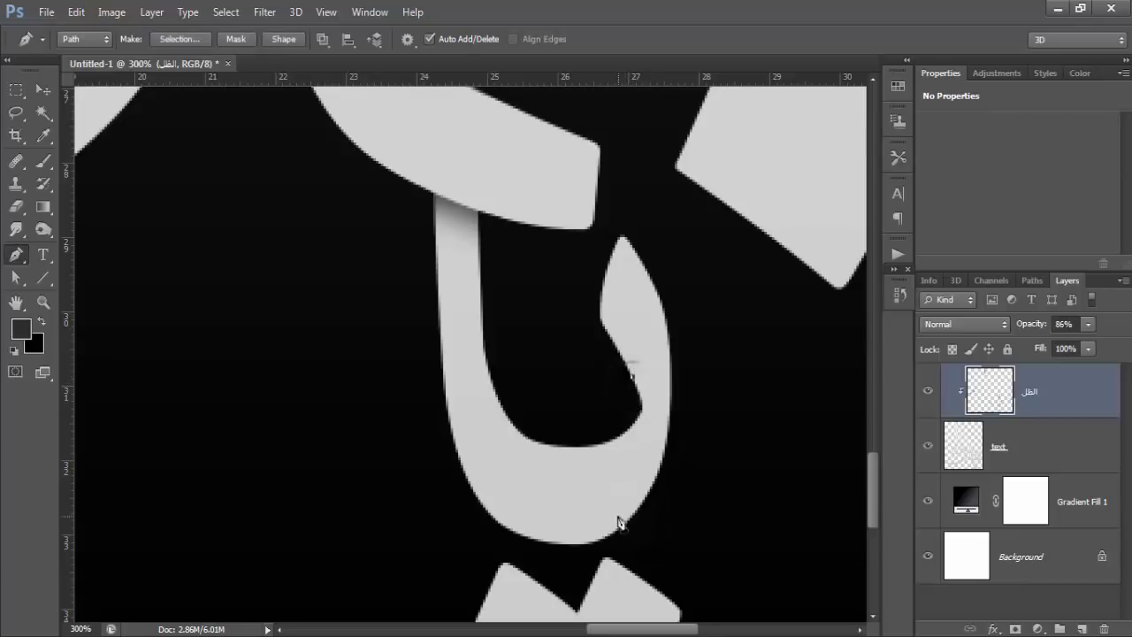
{"action": "left_click_drag", "start_coordinate": [613, 517], "coordinate": [550, 567]}
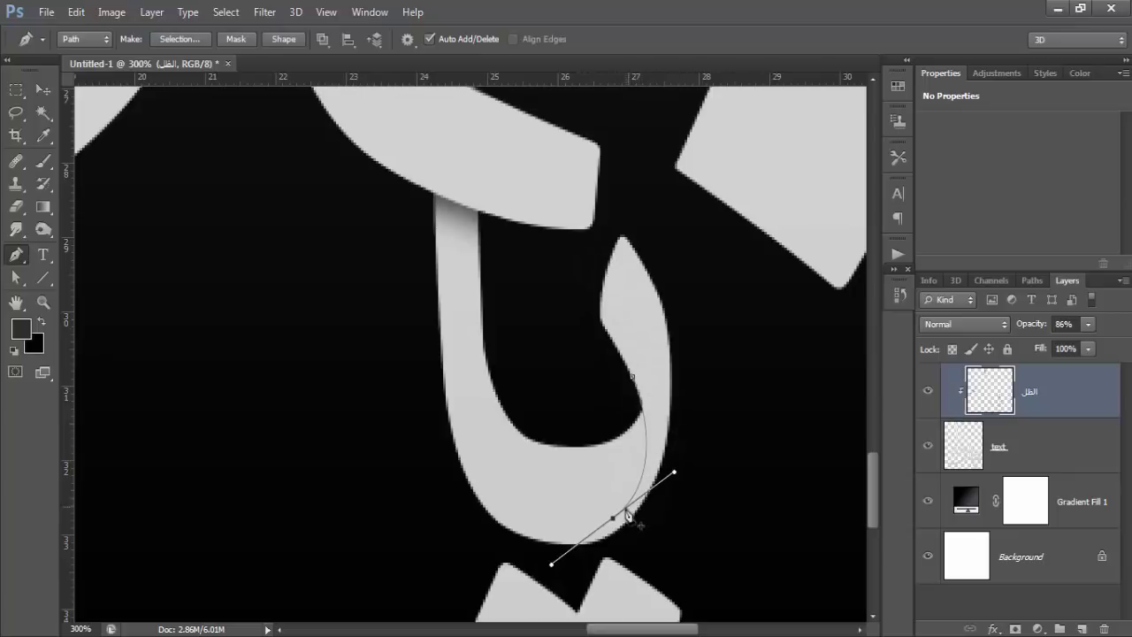
{"action": "left_click", "coordinate": [545, 527]}
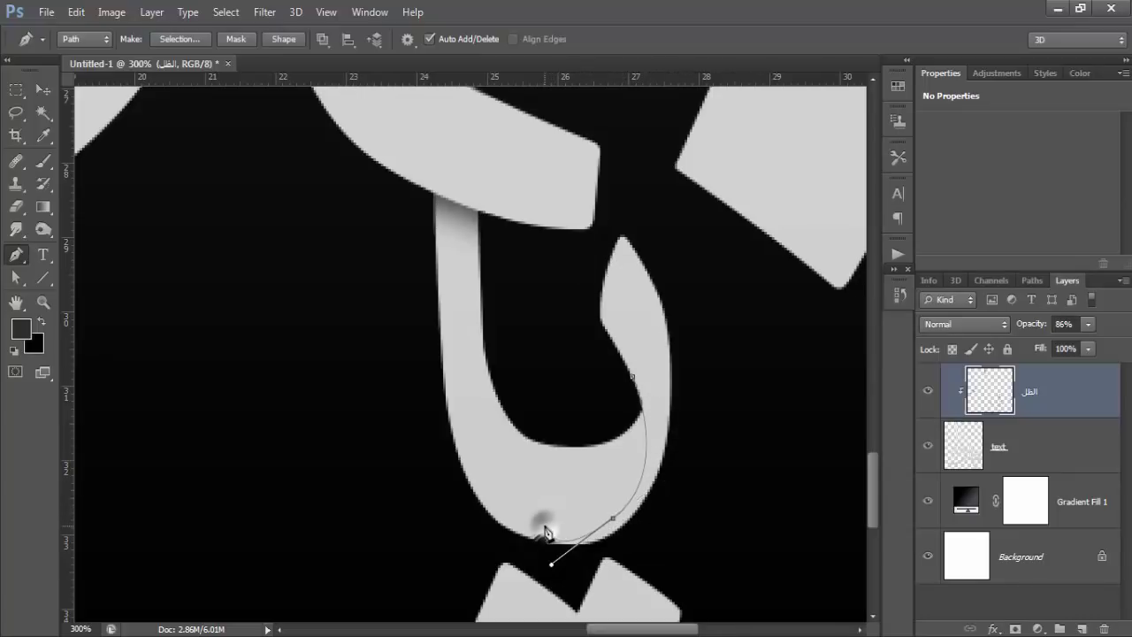
{"action": "left_click", "coordinate": [528, 413]}
{"action": "left_click", "coordinate": [633, 380]}
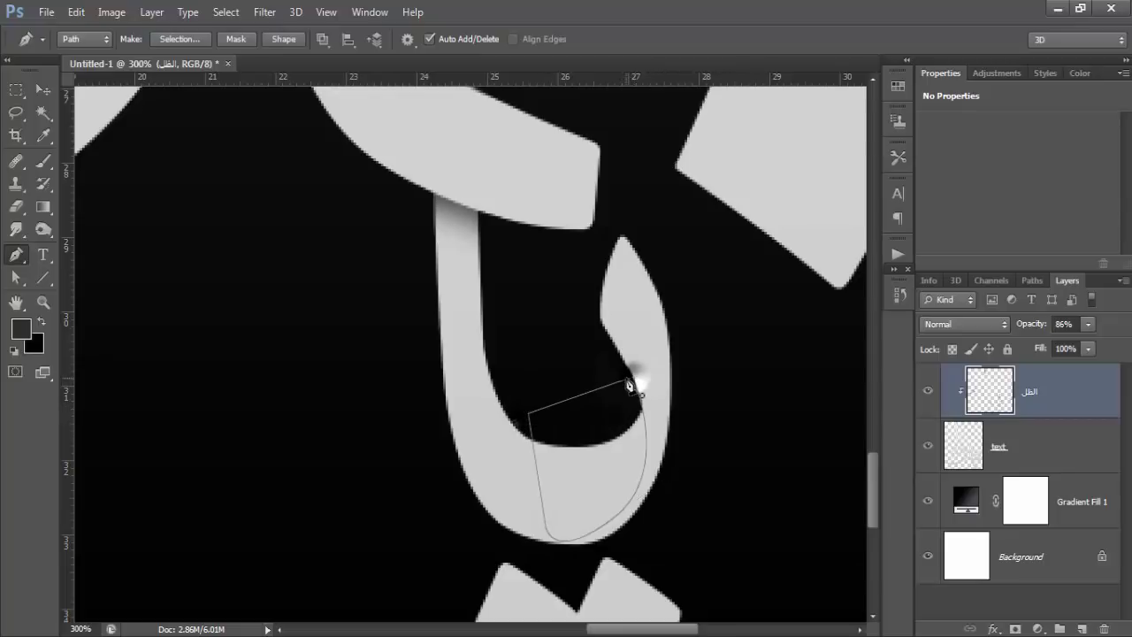
{"action": "key", "text": "ctrl+Return"}
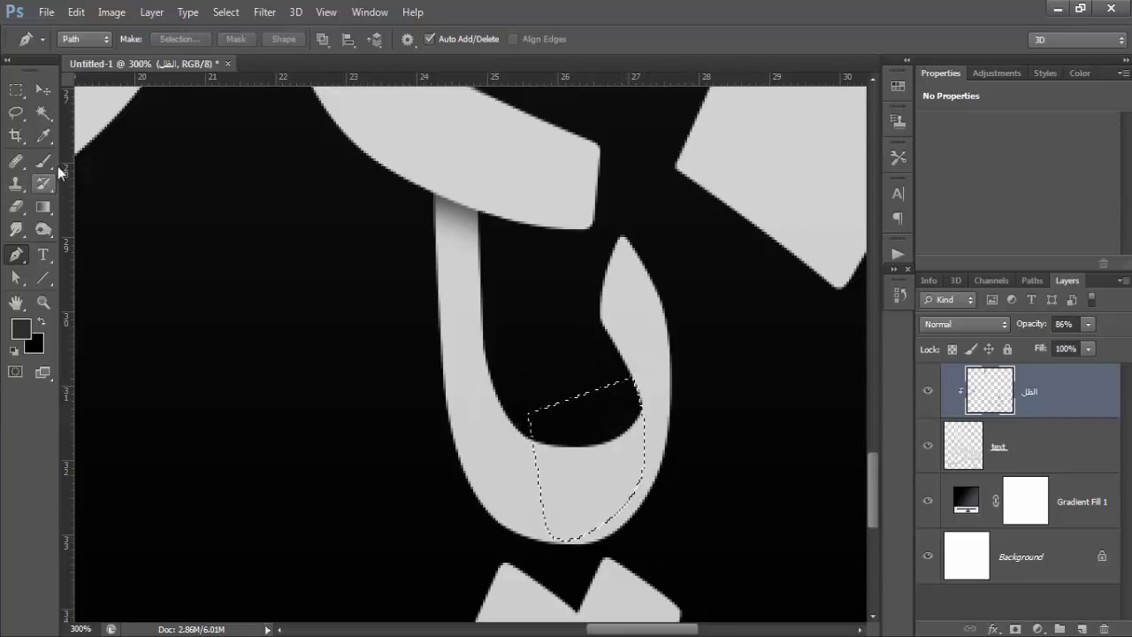
Step: Brush soft dark shadow along the inner right and lower right edges
{"action": "left_click", "coordinate": [48, 161]}
{"action": "mouse_move", "coordinate": [699, 416]}
{"action": "left_mouse_down"}
{"action": "mouse_move", "coordinate": [689, 472]}
{"action": "mouse_move", "coordinate": [651, 548]}
{"action": "mouse_move", "coordinate": [695, 374]}
{"action": "left_mouse_up"}
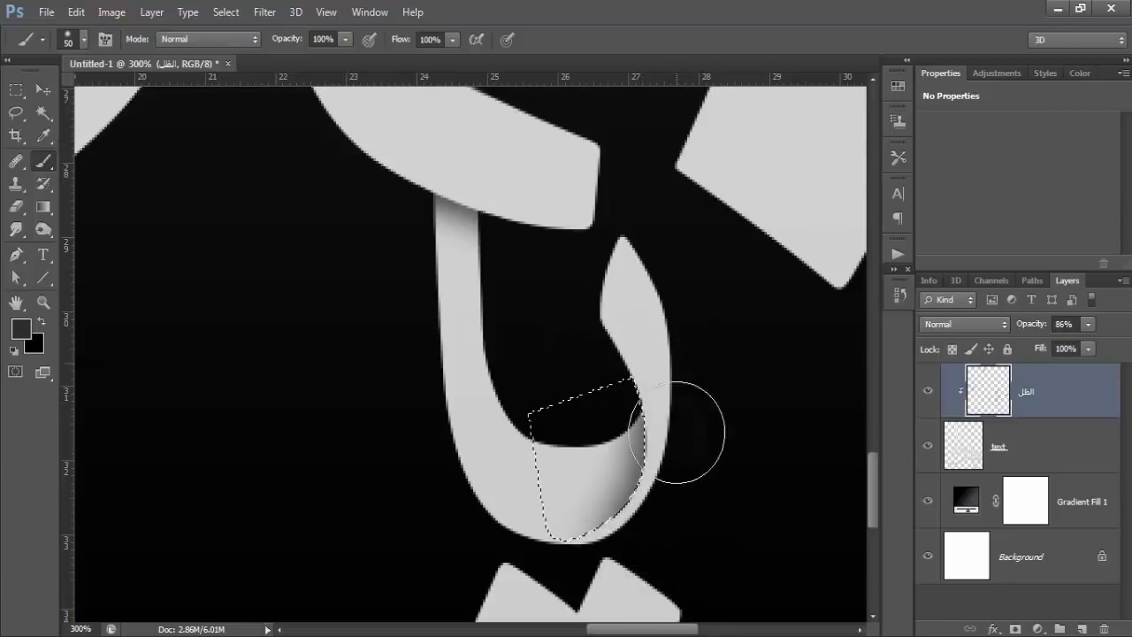
{"action": "left_click_drag", "start_coordinate": [687, 425], "coordinate": [690, 562]}
{"action": "key", "text": "ctrl+d"}
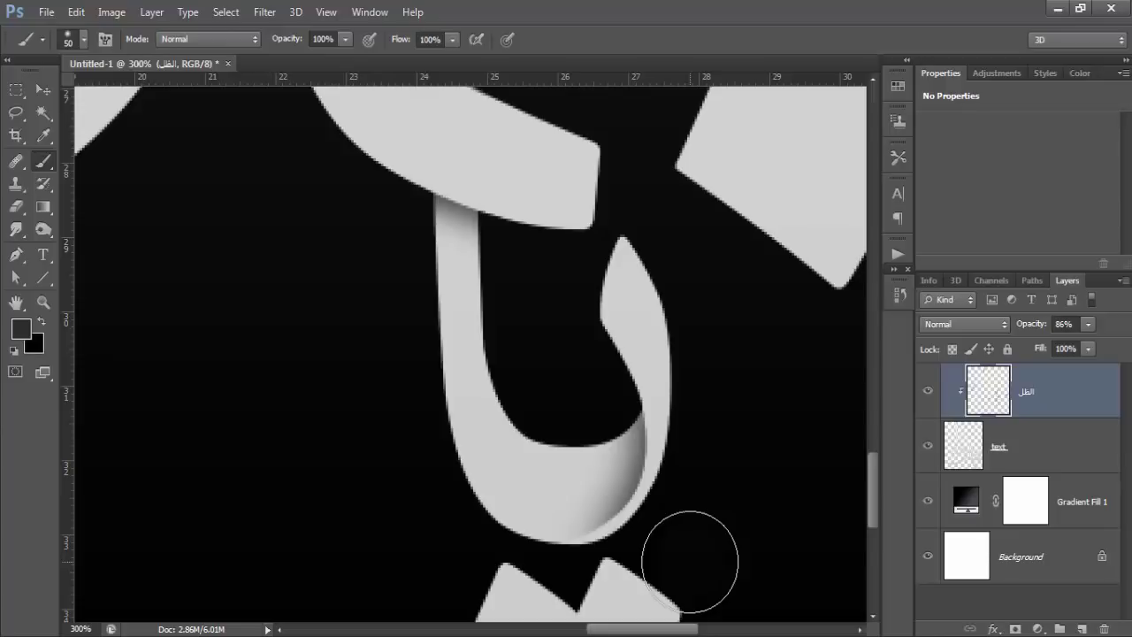
{"action": "key", "text": "ctrl+minus"}
{"action": "key", "text": "ctrl+minus"}
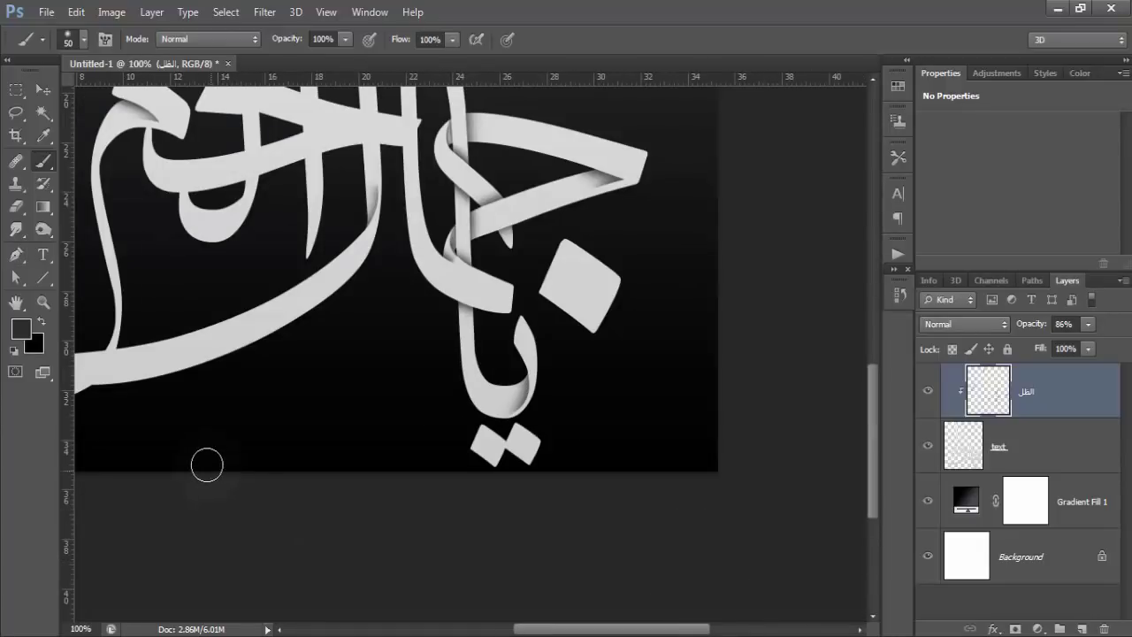
{"action": "scroll", "coordinate": [206, 465], "scroll_direction": "up", "scroll_amount": 2}
{"action": "scroll", "coordinate": [206, 465], "scroll_direction": "up", "scroll_amount": 3}
Step: Zoom in to 300% on the spot where the ribbon band crosses the vertical stroke
{"action": "scroll", "coordinate": [206, 465], "scroll_direction": "up", "scroll_amount": 3}
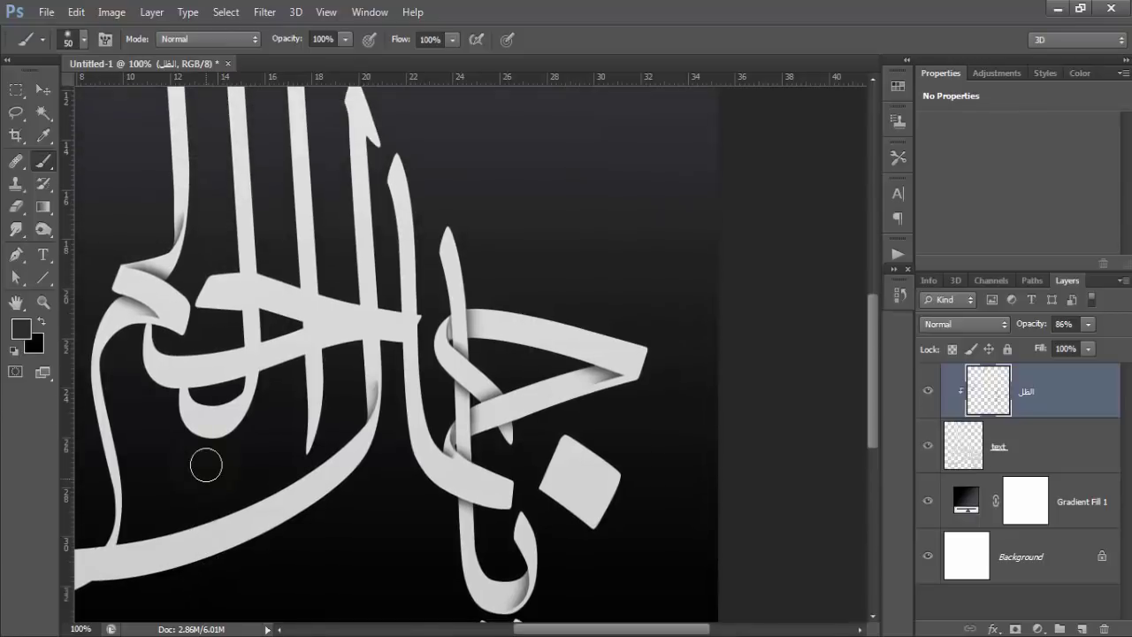
{"action": "scroll", "coordinate": [206, 465], "scroll_direction": "up", "scroll_amount": 3}
{"action": "scroll", "coordinate": [206, 465], "scroll_direction": "up", "scroll_amount": 3}
{"action": "scroll", "coordinate": [204, 465], "scroll_direction": "down", "scroll_amount": 3}
{"action": "scroll", "coordinate": [204, 465], "scroll_direction": "down", "scroll_amount": 3}
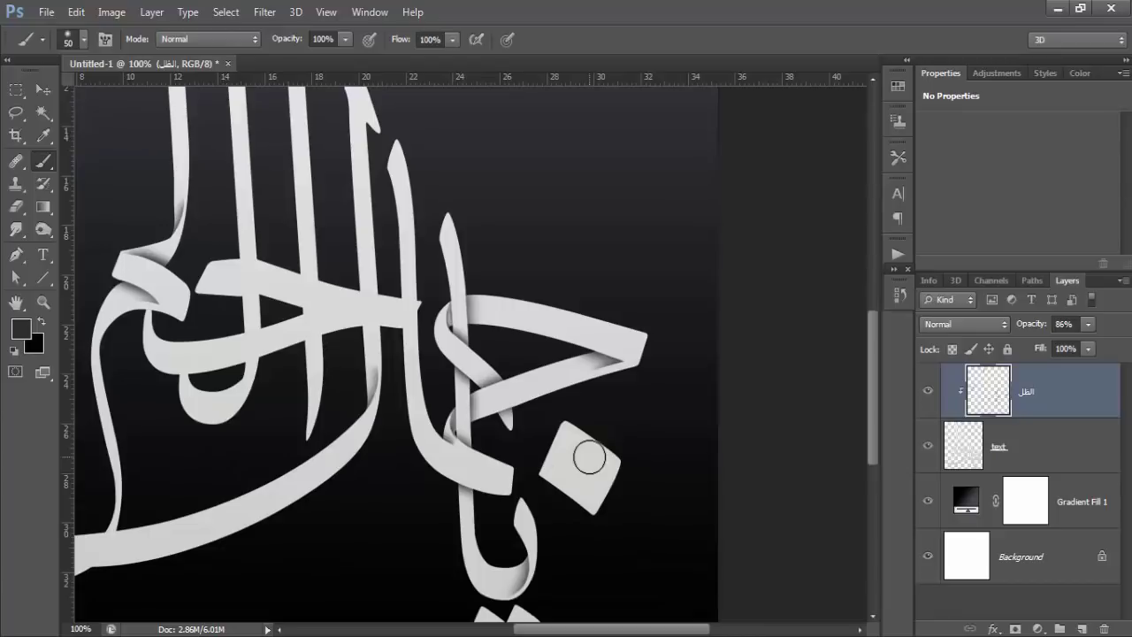
{"action": "left_click", "coordinate": [39, 304]}
{"action": "left_click", "coordinate": [389, 323]}
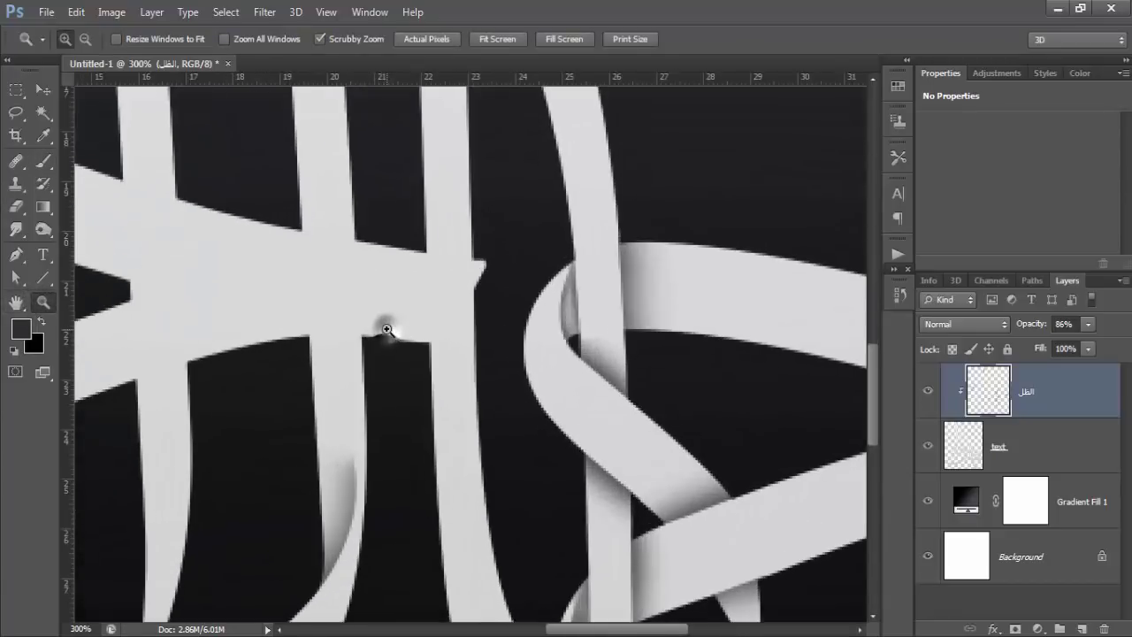
{"action": "left_click", "coordinate": [387, 329]}
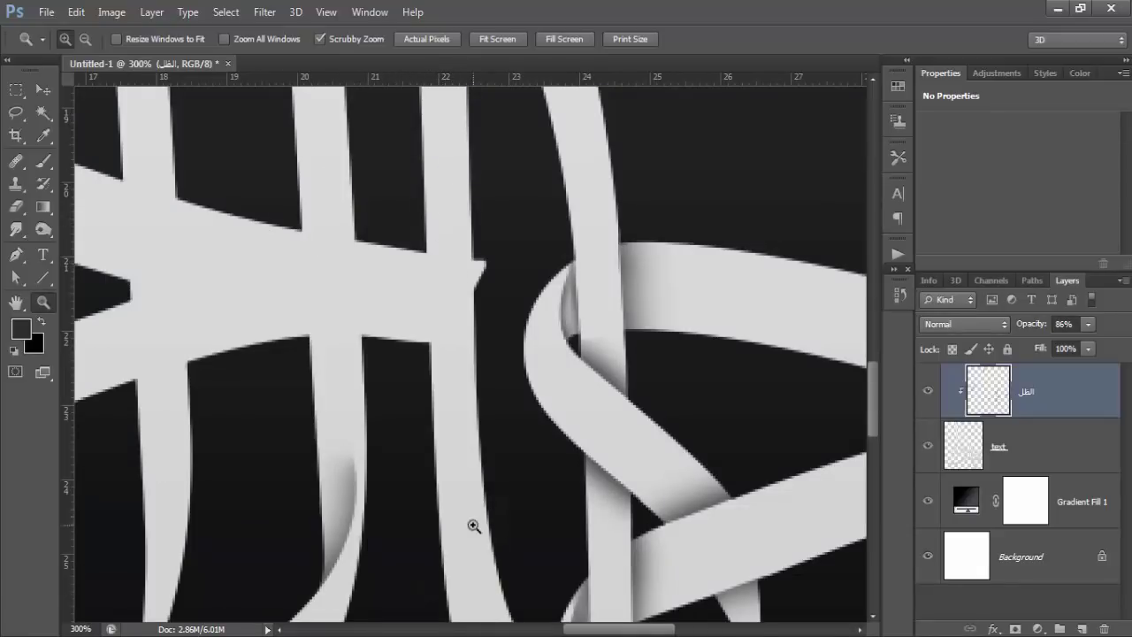
Step: Trace the fold area above the band with the Pen and paint a soft shadow inside it
{"action": "left_click", "coordinate": [17, 255]}
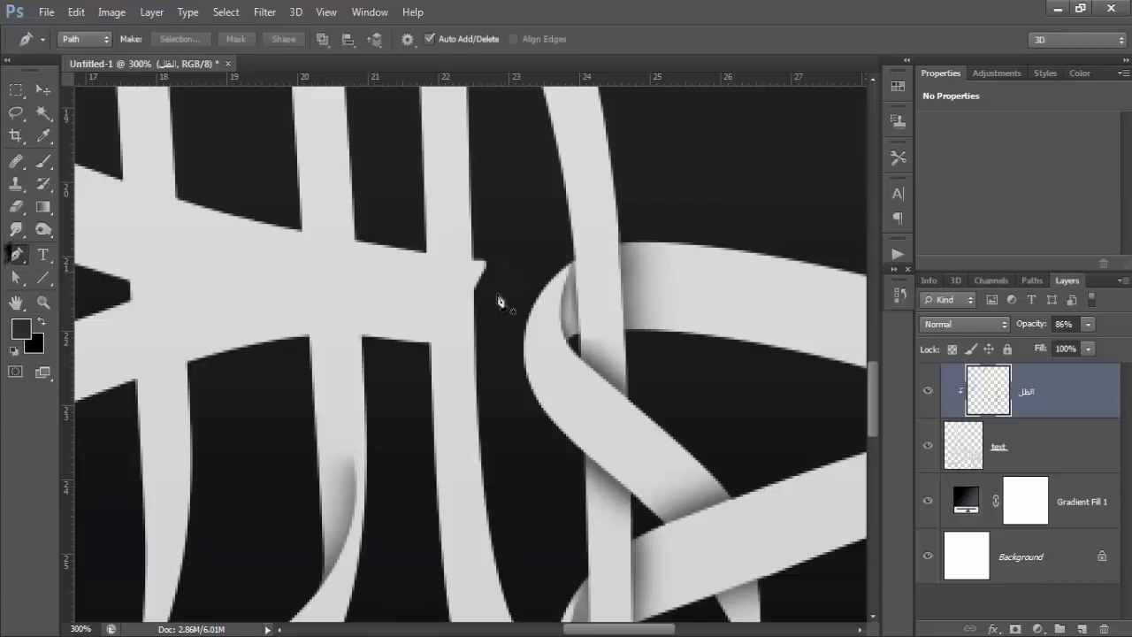
{"action": "left_click", "coordinate": [402, 250]}
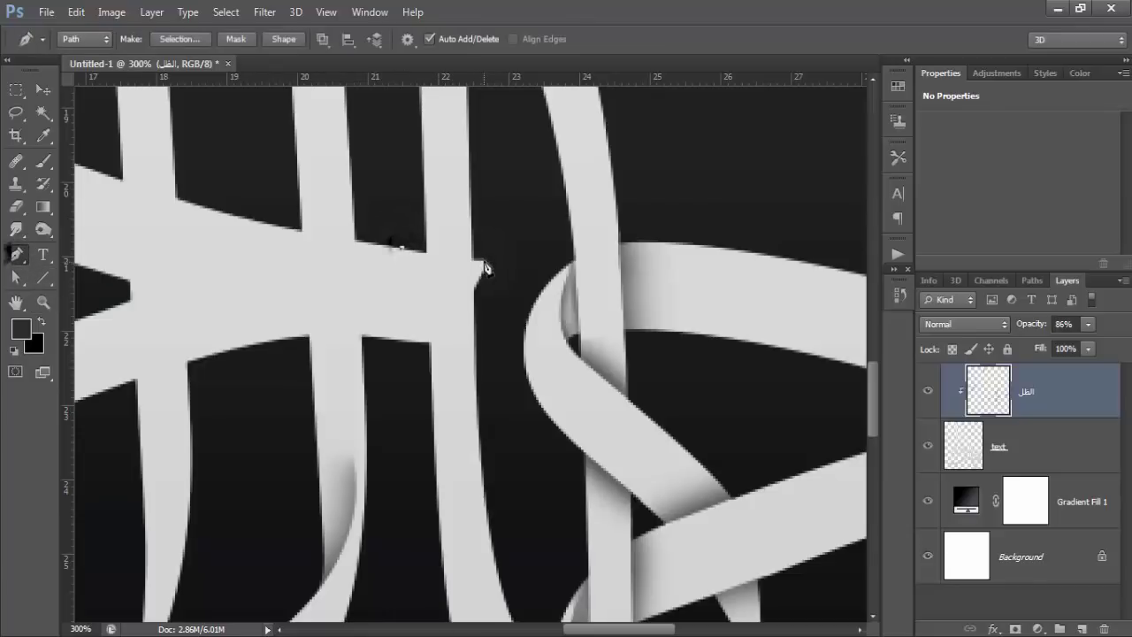
{"action": "left_click", "coordinate": [484, 262]}
{"action": "left_click_drag", "start_coordinate": [494, 210], "coordinate": [400, 142]}
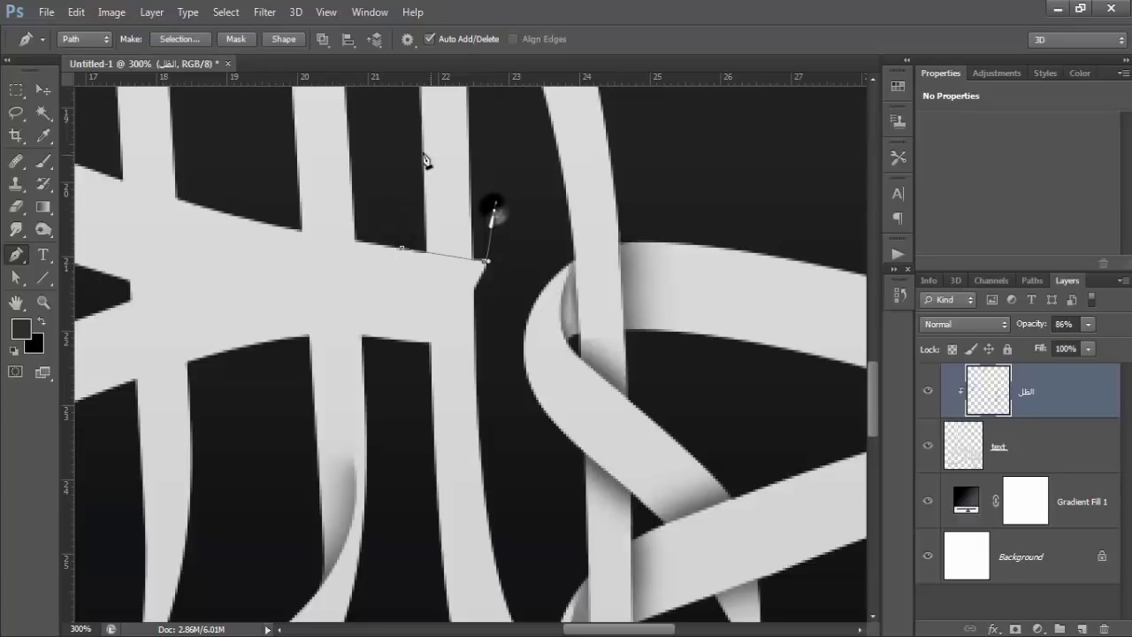
{"action": "left_click", "coordinate": [402, 251]}
{"action": "key", "text": "ctrl+Return"}
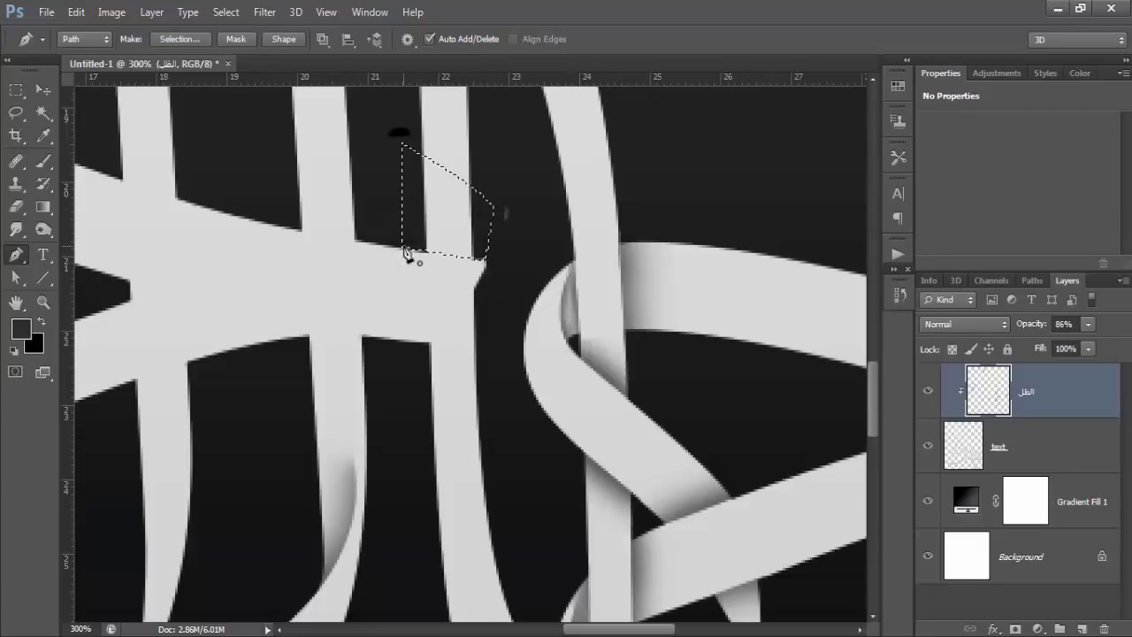
{"action": "left_click", "coordinate": [42, 161]}
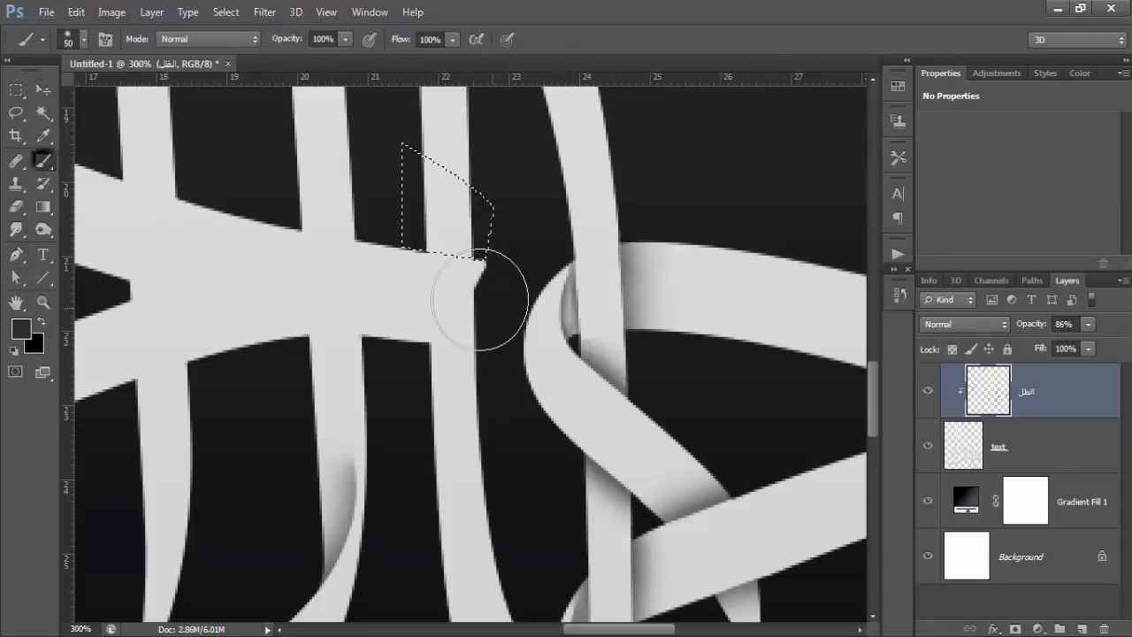
{"action": "mouse_move", "coordinate": [480, 291]}
{"action": "left_mouse_down"}
{"action": "mouse_move", "coordinate": [374, 285]}
{"action": "mouse_move", "coordinate": [480, 298]}
{"action": "left_mouse_up"}
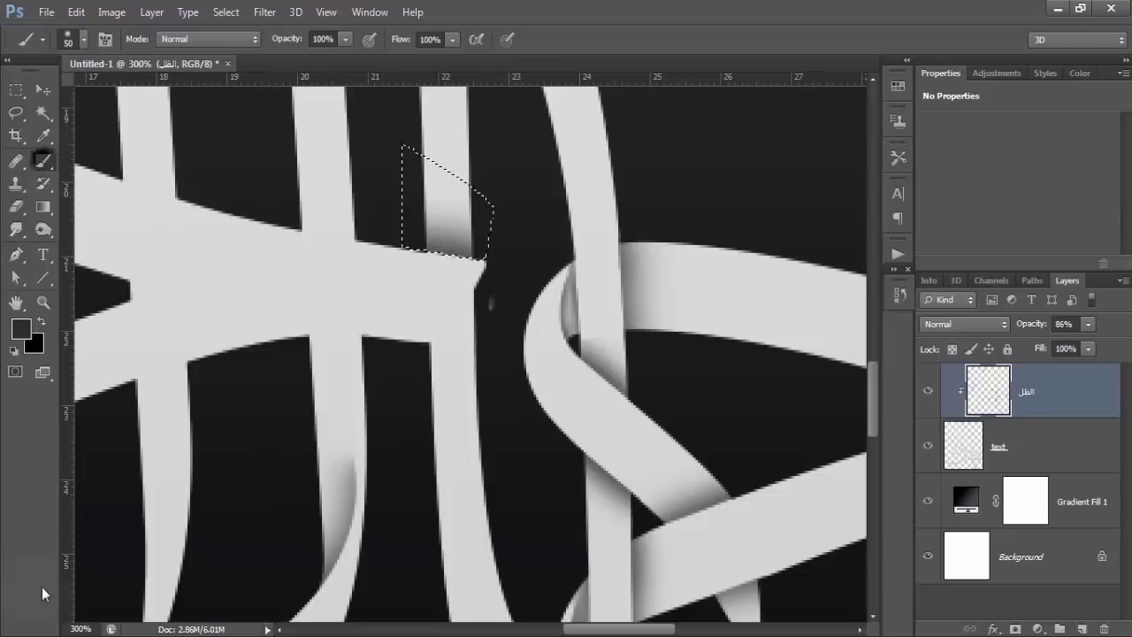
{"action": "key", "text": "ctrl+d"}
Step: Trace the fold area below the band, brush its shadow in, then zoom back out
{"action": "left_click", "coordinate": [16, 255]}
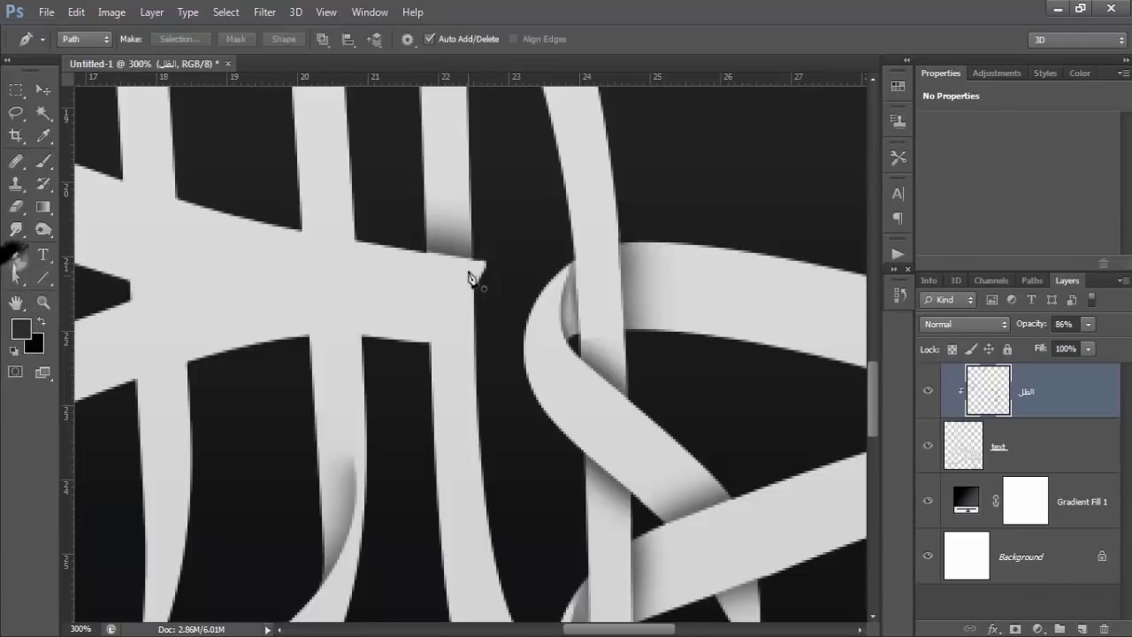
{"action": "left_click", "coordinate": [477, 283]}
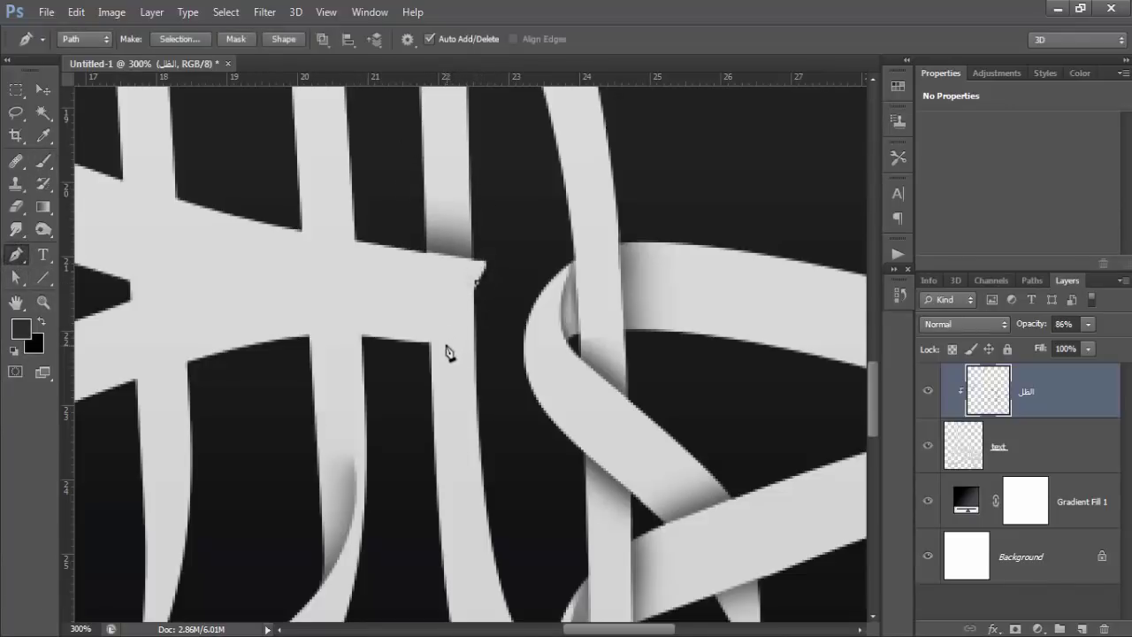
{"action": "left_click", "coordinate": [447, 345]}
{"action": "left_click", "coordinate": [419, 343]}
{"action": "left_click", "coordinate": [404, 420]}
{"action": "left_click", "coordinate": [518, 409]}
{"action": "left_click", "coordinate": [477, 284]}
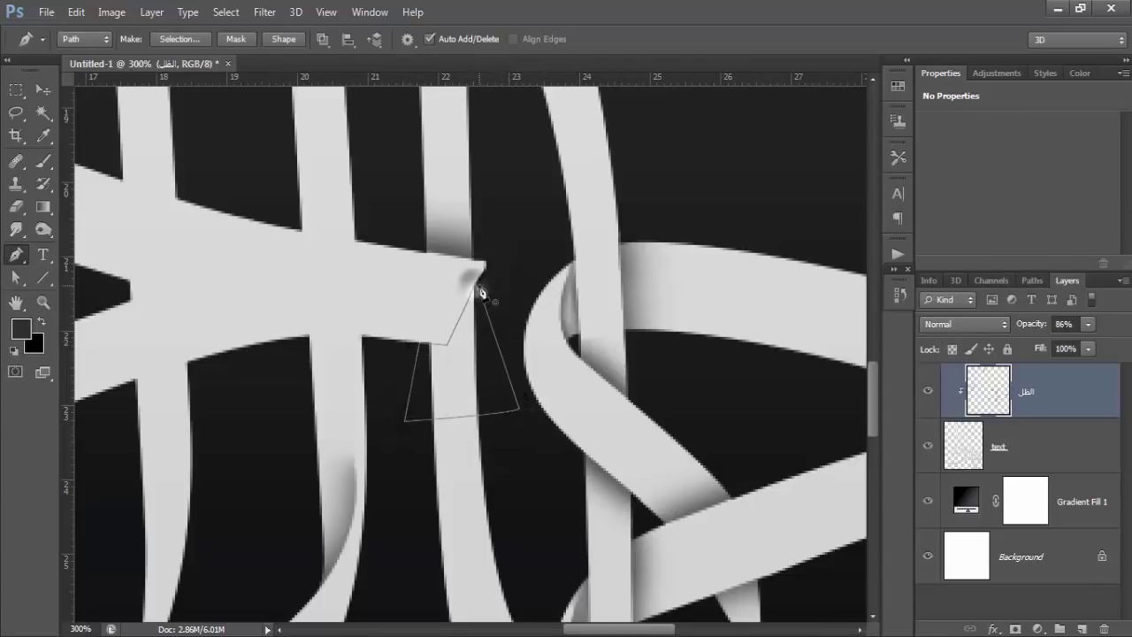
{"action": "key", "text": "ctrl+Return"}
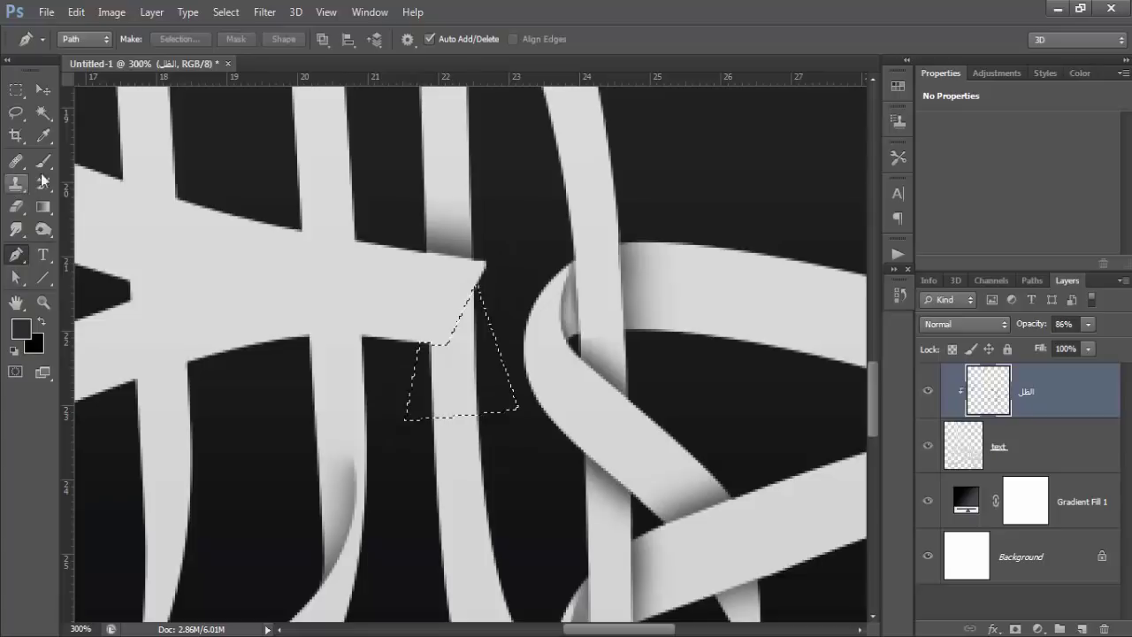
{"action": "left_click", "coordinate": [43, 160]}
{"action": "left_click_drag", "start_coordinate": [392, 294], "coordinate": [409, 308]}
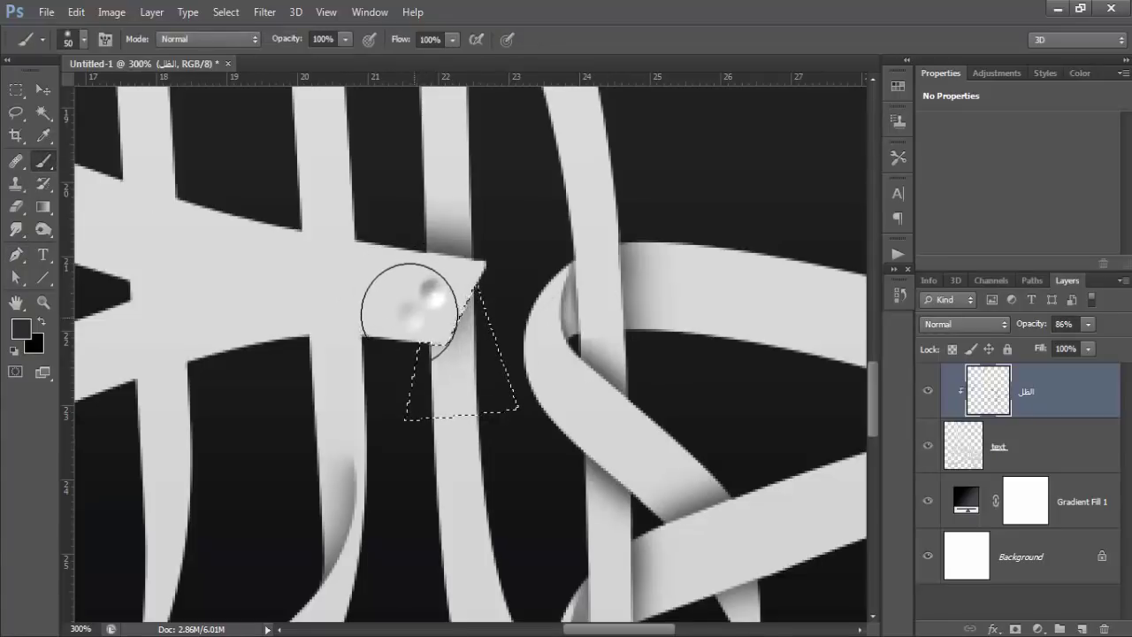
{"action": "key", "text": "ctrl+d"}
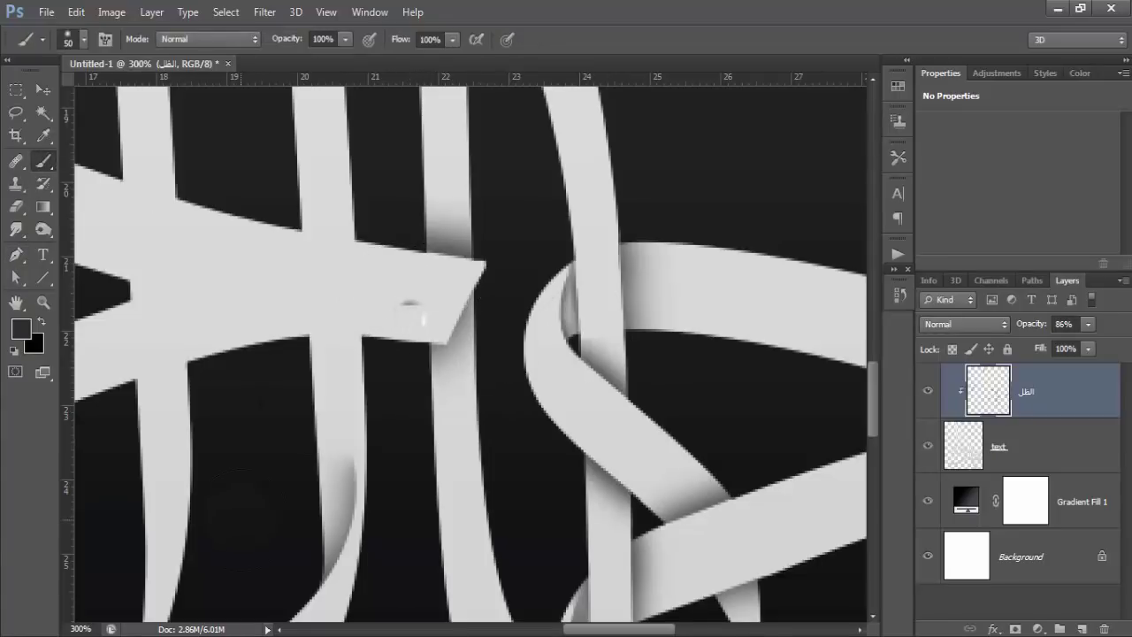
{"action": "key", "text": "ctrl+minus"}
{"action": "key", "text": "ctrl+minus"}
{"action": "key", "text": "ctrl+minus"}
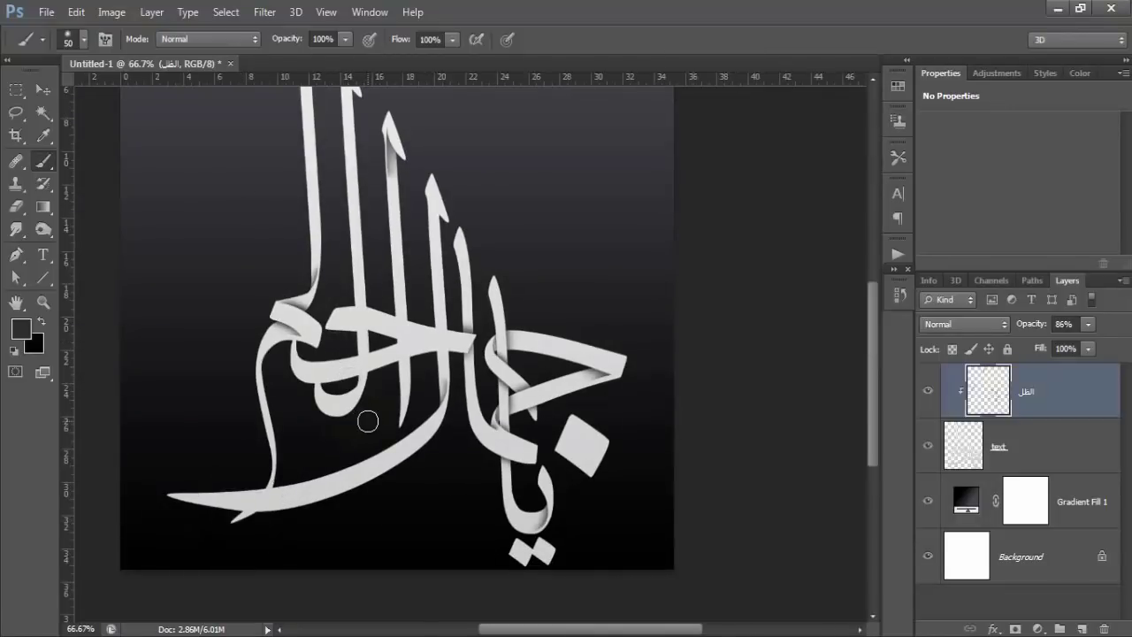
Step: Zoom the artwork to 100% and add an Overlay-mode Layer 1 above the shadow layer
{"action": "scroll", "coordinate": [368, 421], "scroll_direction": "up", "scroll_amount": 1}
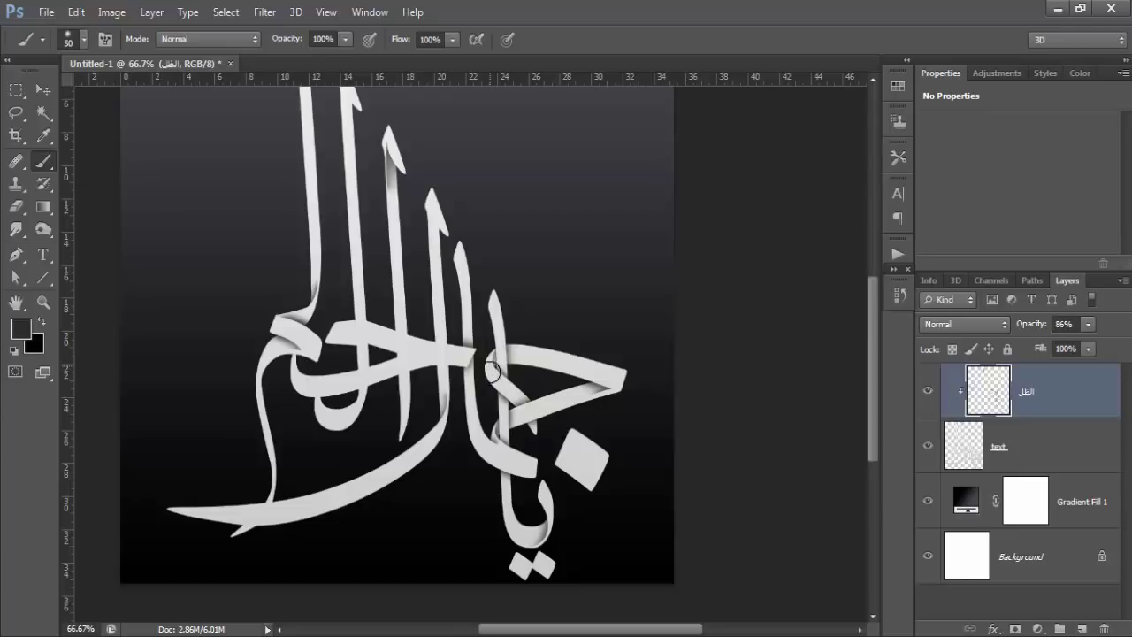
{"action": "left_click", "coordinate": [44, 301]}
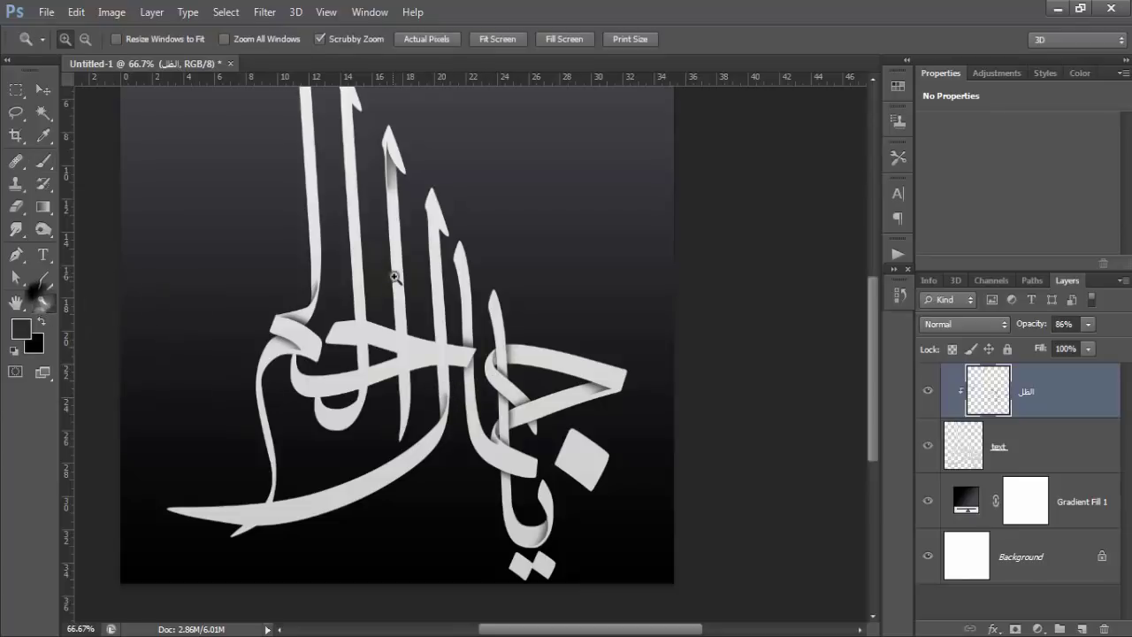
{"action": "left_click", "coordinate": [486, 376]}
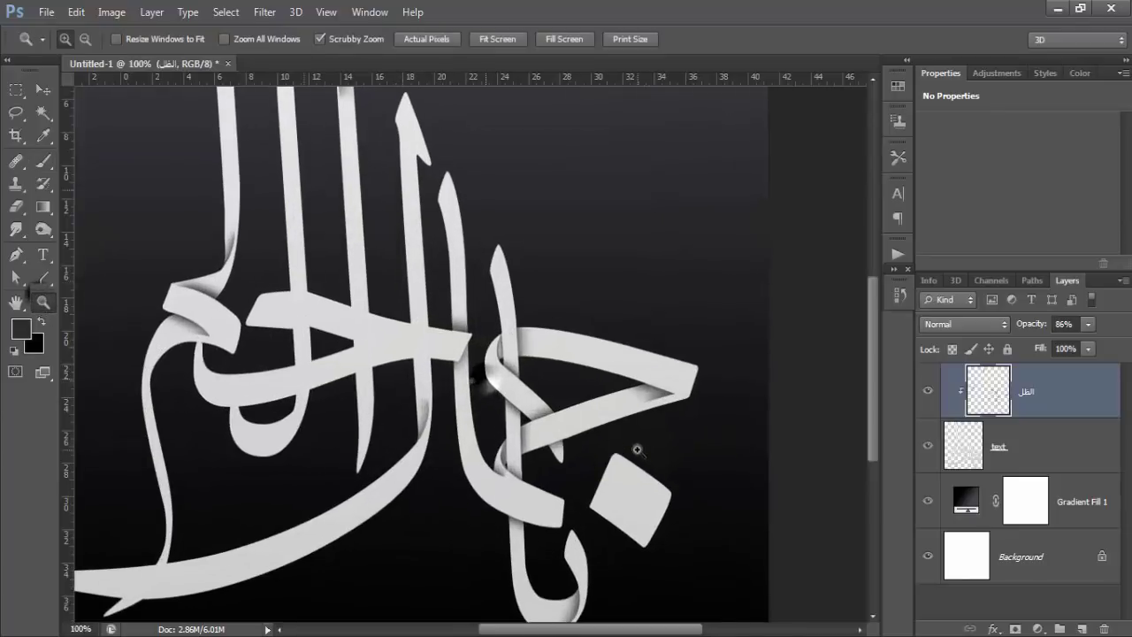
{"action": "left_click", "coordinate": [1083, 629]}
{"action": "left_click", "coordinate": [989, 325]}
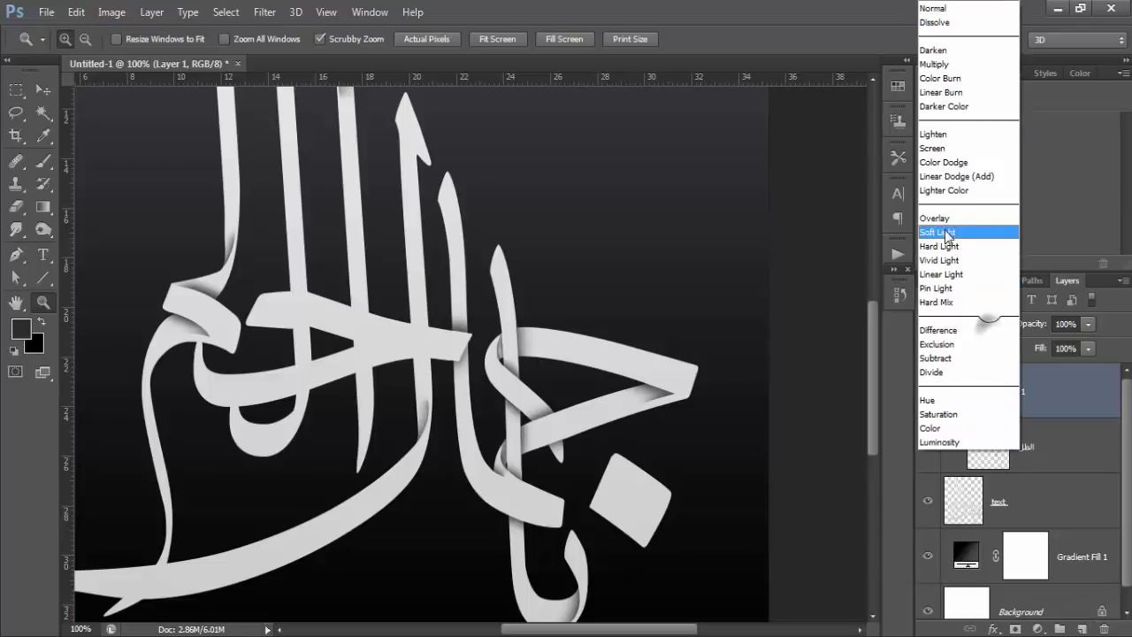
{"action": "left_click", "coordinate": [933, 219]}
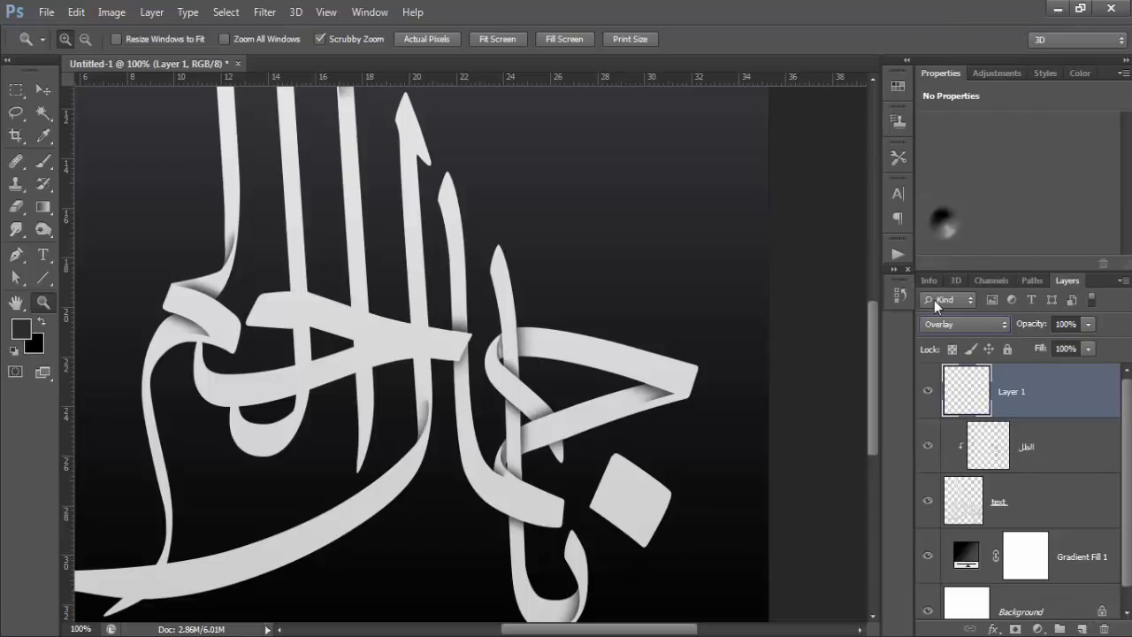
Step: Load the calligraphy selection and paint near-white highlights on the ribbon with a 90px brush
{"action": "left_click", "coordinate": [950, 493], "text": "ctrl"}
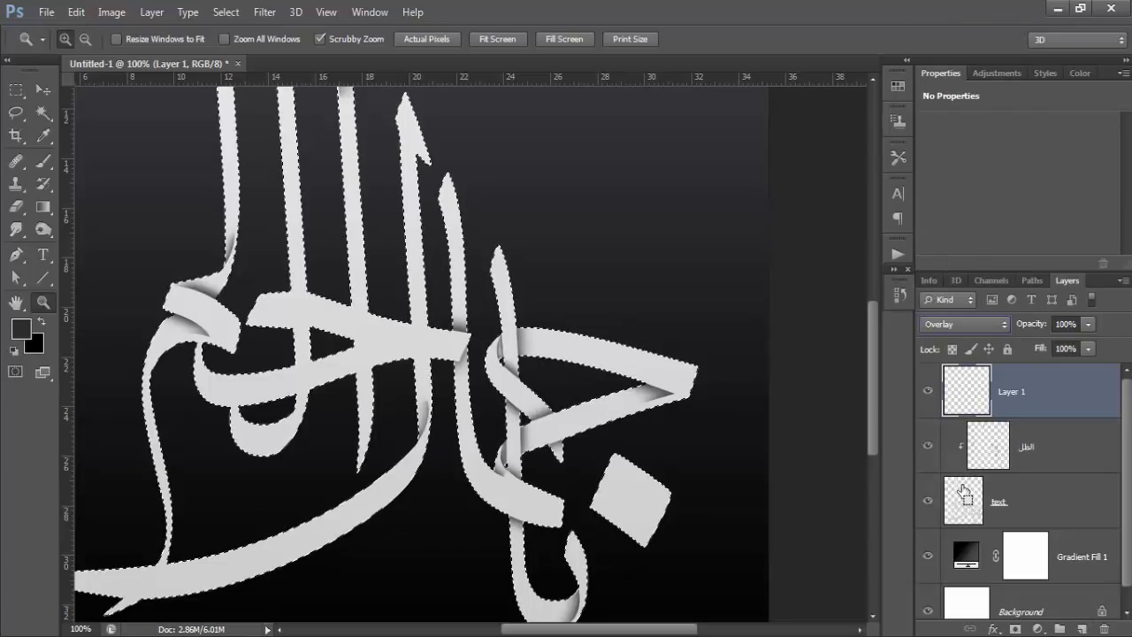
{"action": "left_click", "coordinate": [20, 327]}
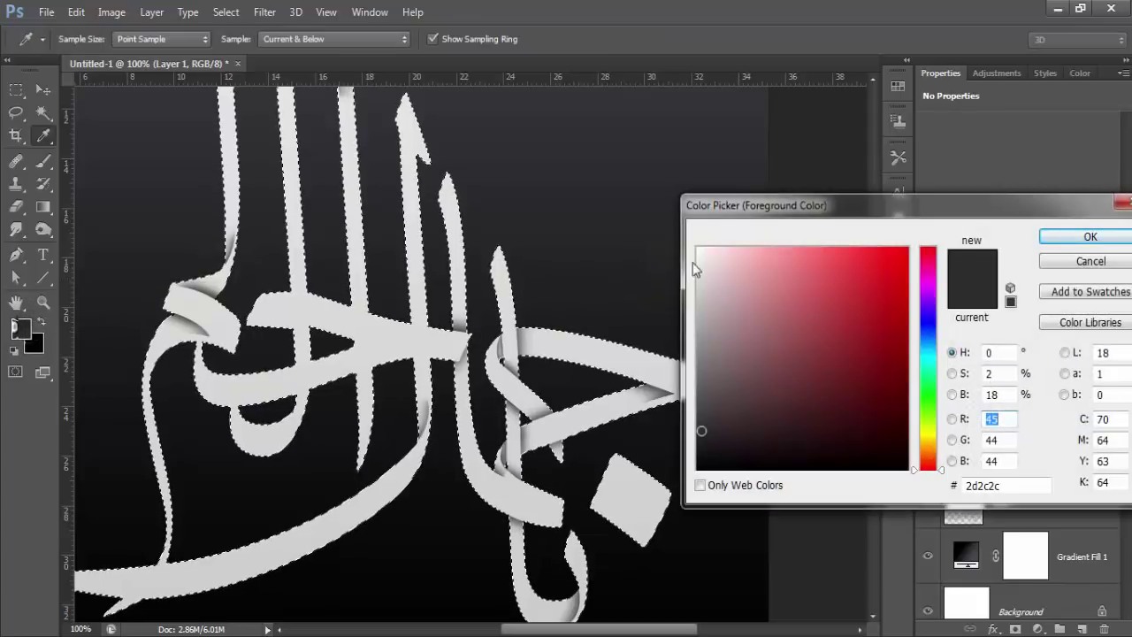
{"action": "left_click", "coordinate": [701, 254]}
{"action": "left_click", "coordinate": [1082, 236]}
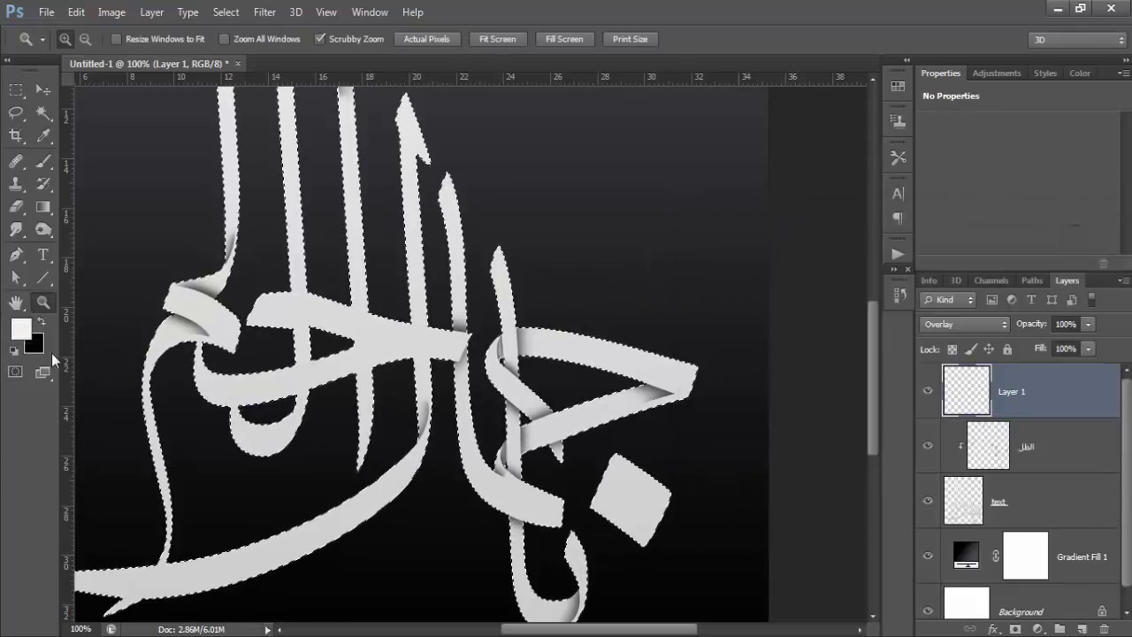
{"action": "left_click", "coordinate": [43, 160]}
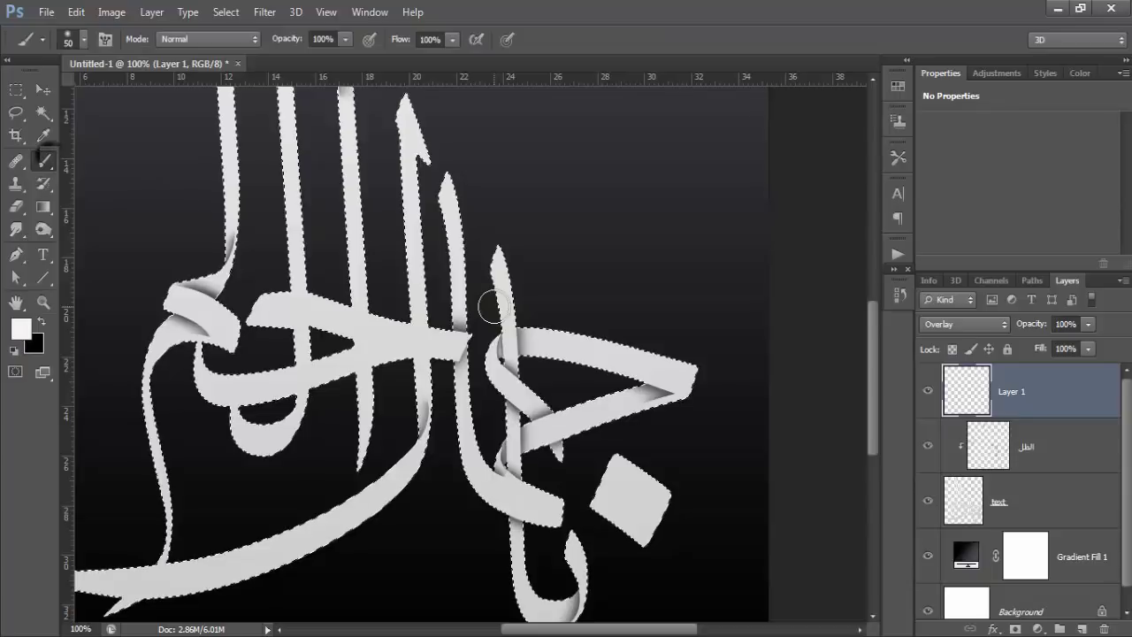
{"action": "key", "text": "bracketright"}
{"action": "key", "text": "bracketright"}
{"action": "key", "text": "bracketright"}
{"action": "left_click_drag", "start_coordinate": [585, 351], "coordinate": [535, 347]}
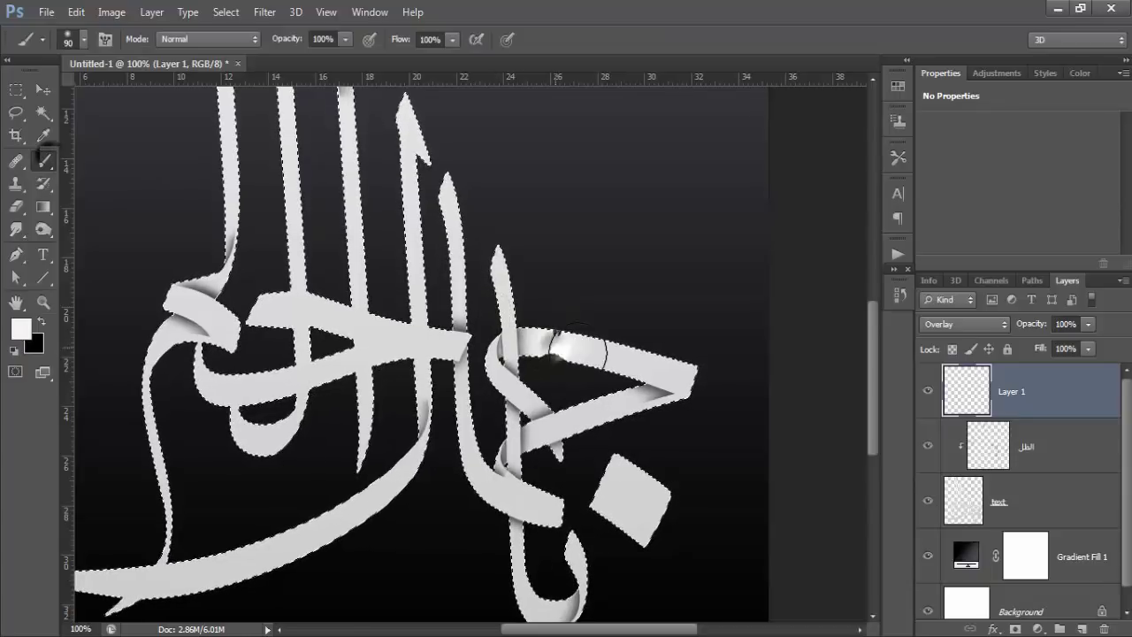
{"action": "mouse_move", "coordinate": [599, 429]}
{"action": "left_mouse_down"}
{"action": "mouse_move", "coordinate": [601, 417]}
{"action": "mouse_move", "coordinate": [549, 420]}
{"action": "left_mouse_up"}
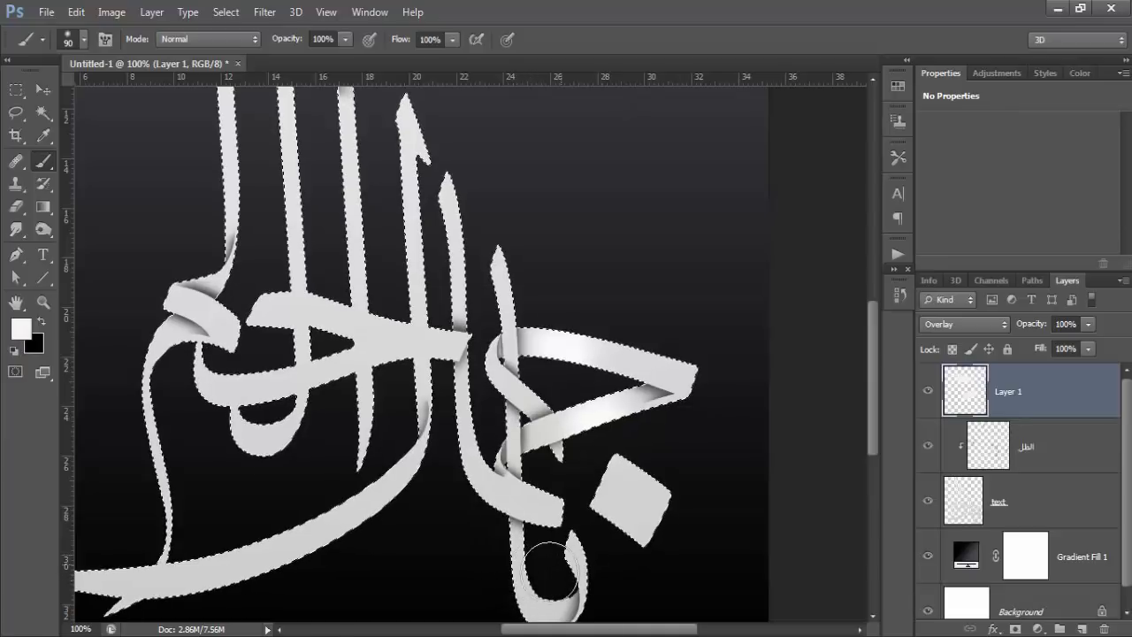
Step: Shade the left ribbon fold and the upper vertical stroke
{"action": "scroll", "coordinate": [543, 539], "scroll_direction": "down", "scroll_amount": 2}
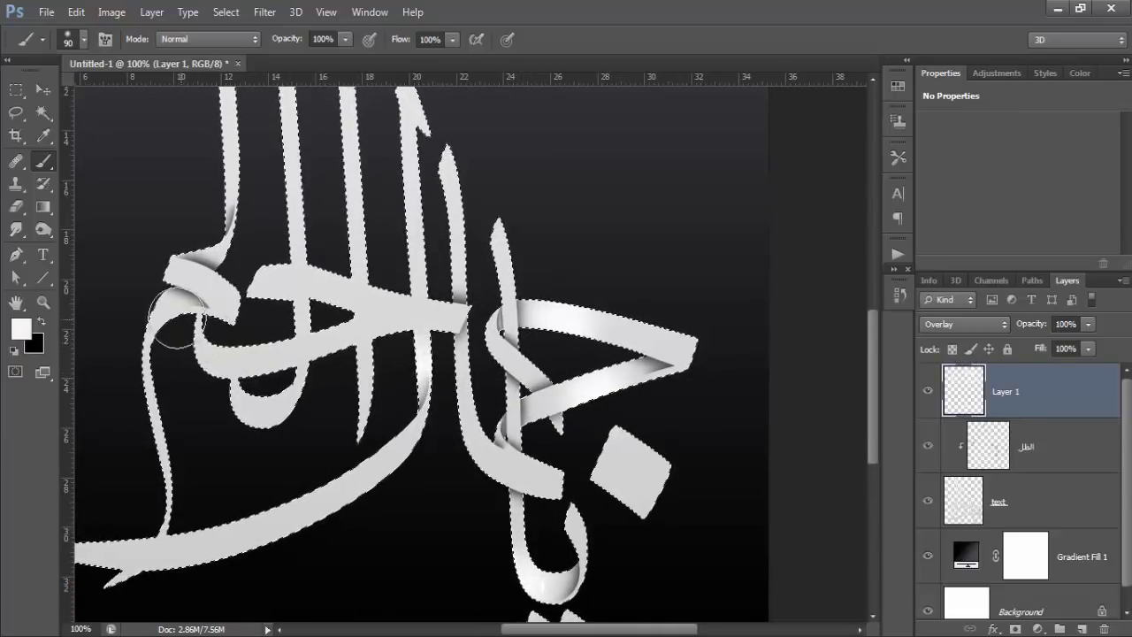
{"action": "left_click_drag", "start_coordinate": [190, 288], "coordinate": [212, 235]}
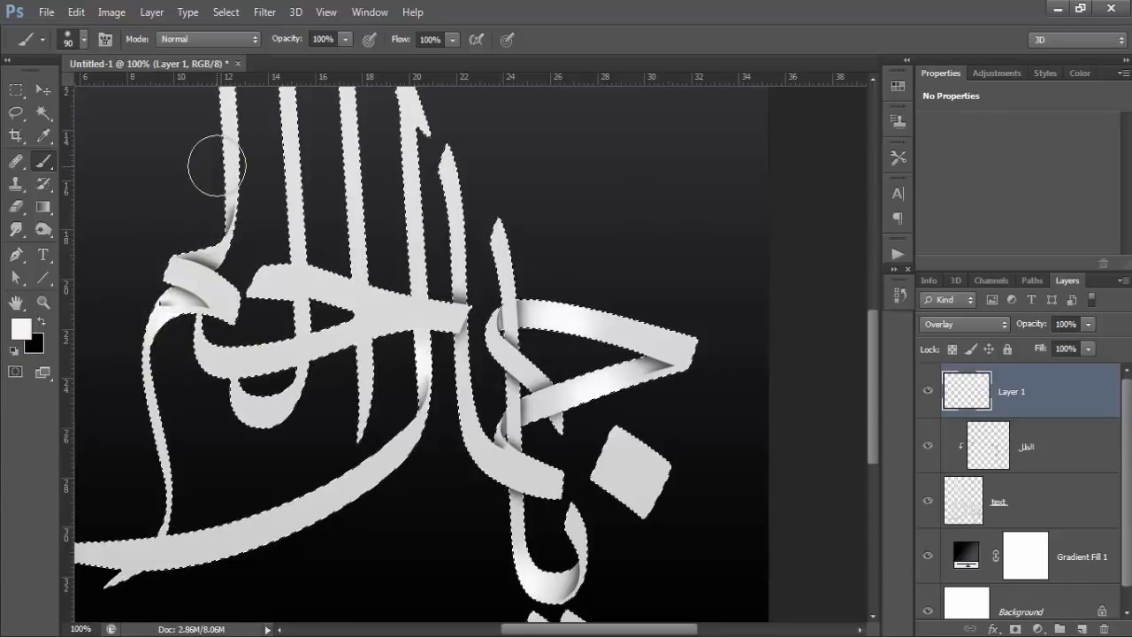
{"action": "scroll", "coordinate": [488, 197], "scroll_direction": "up", "scroll_amount": 2}
{"action": "scroll", "coordinate": [325, 186], "scroll_direction": "up", "scroll_amount": 3}
{"action": "left_click_drag", "start_coordinate": [324, 186], "coordinate": [328, 177]}
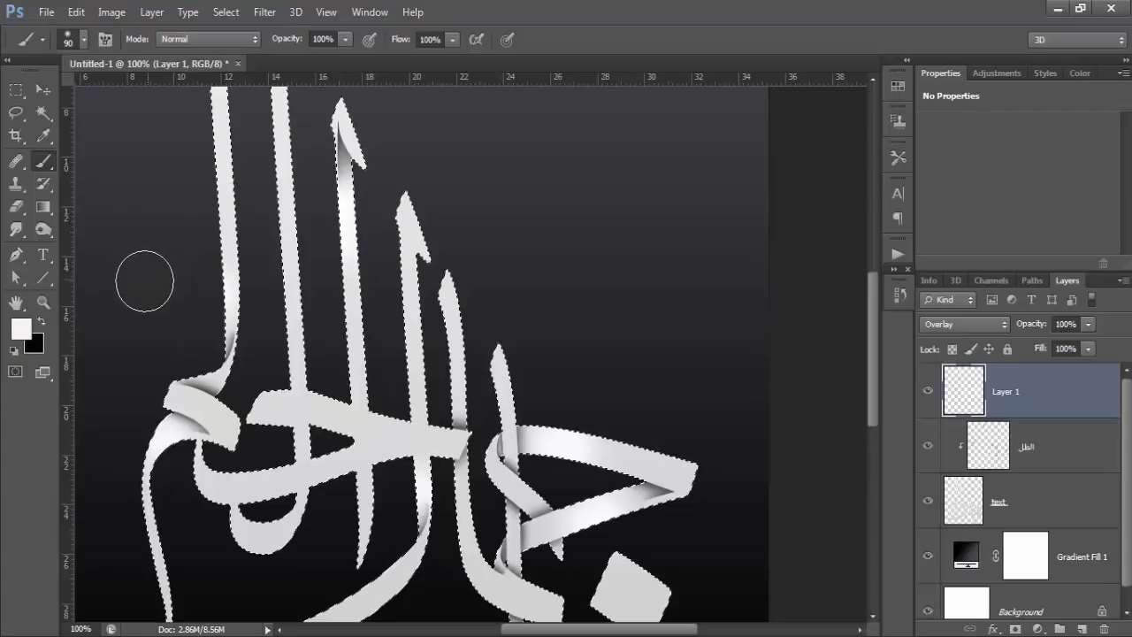
Step: Switch to black, undo two trial strokes, and lower the brush opacity to 35%
{"action": "left_click", "coordinate": [40, 323]}
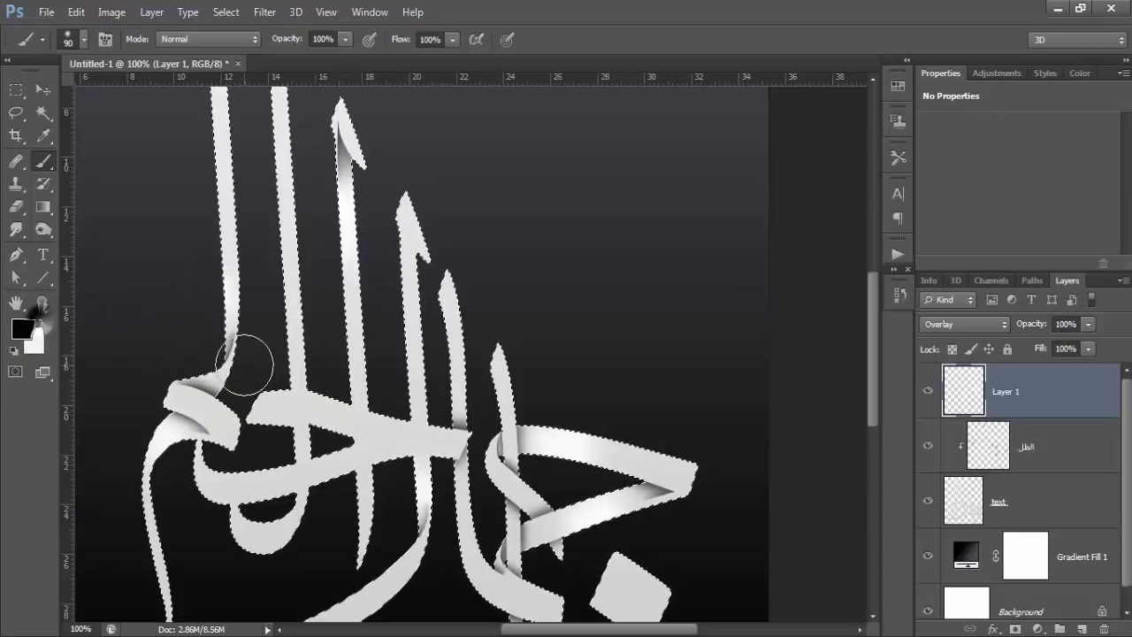
{"action": "scroll", "coordinate": [248, 363], "scroll_direction": "down", "scroll_amount": 2}
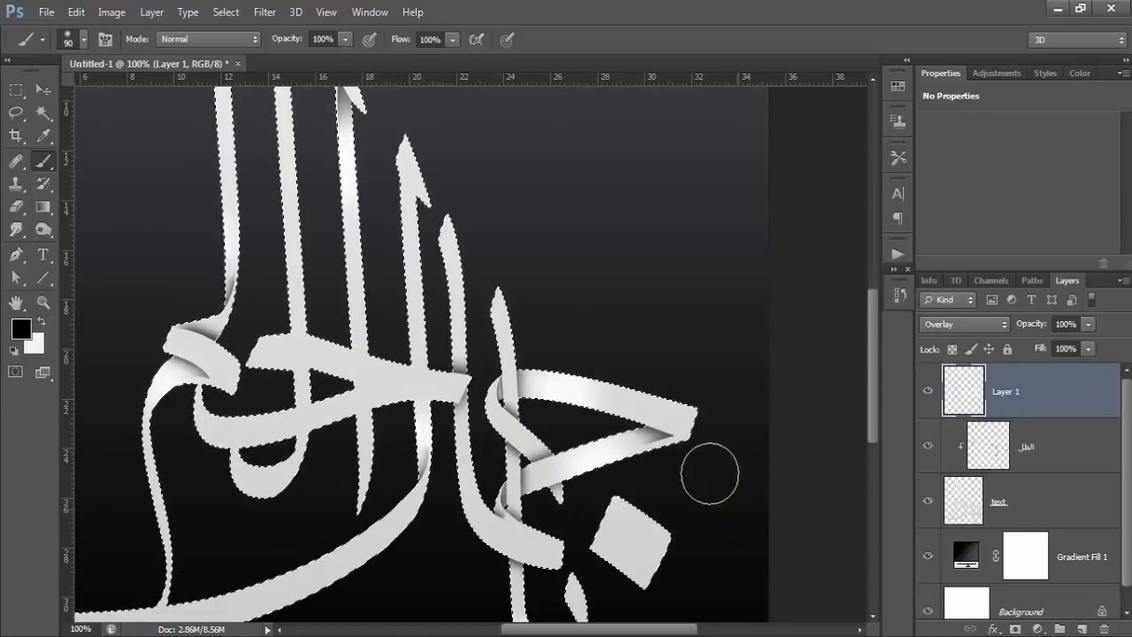
{"action": "left_click_drag", "start_coordinate": [454, 449], "coordinate": [486, 423]}
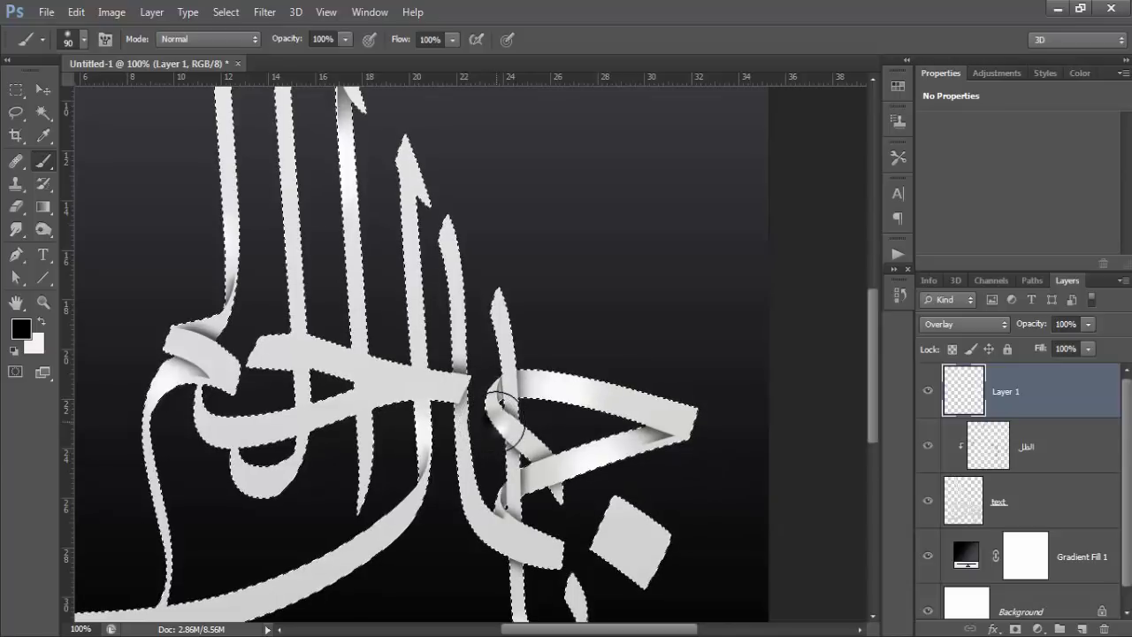
{"action": "key", "text": "ctrl+z"}
{"action": "left_click_drag", "start_coordinate": [679, 420], "coordinate": [677, 397]}
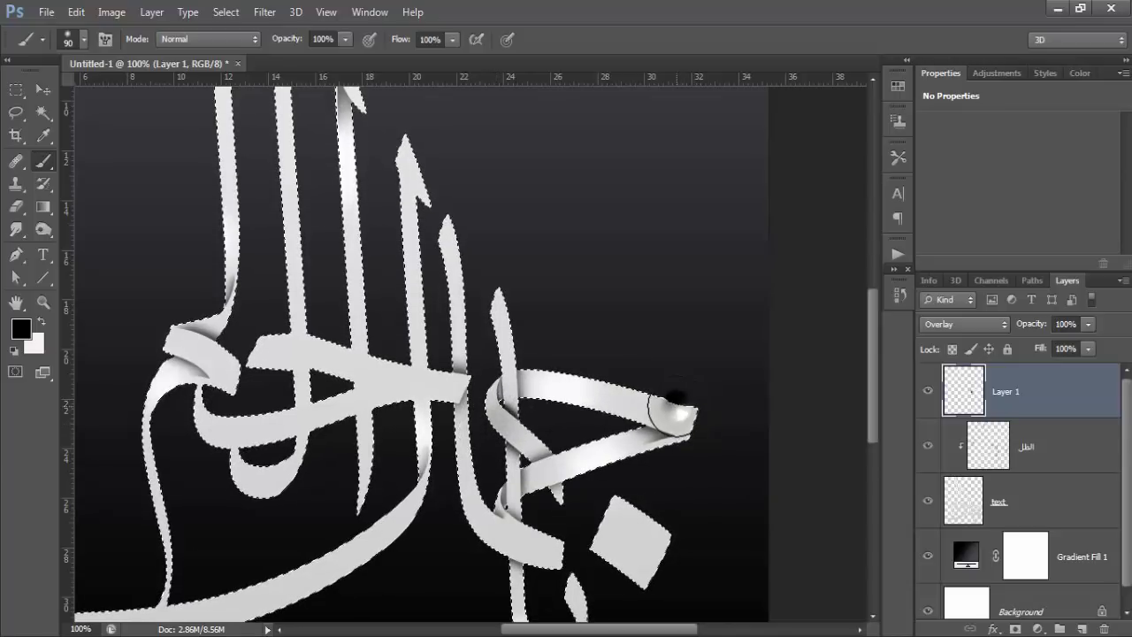
{"action": "key", "text": "ctrl+z"}
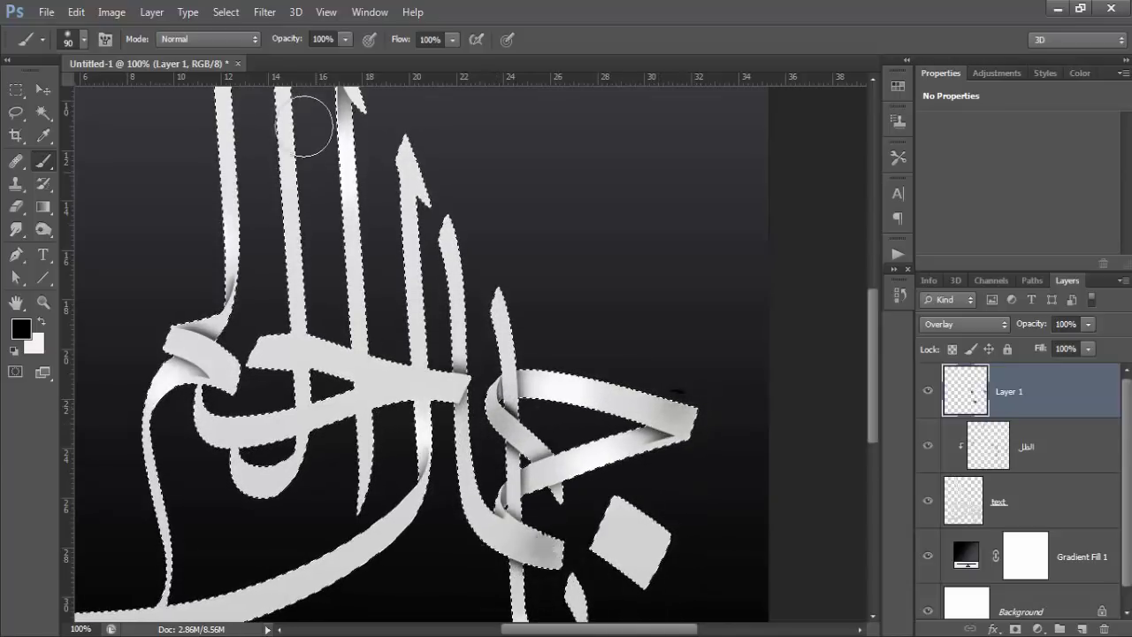
{"action": "left_click_drag", "start_coordinate": [286, 39], "coordinate": [232, 40]}
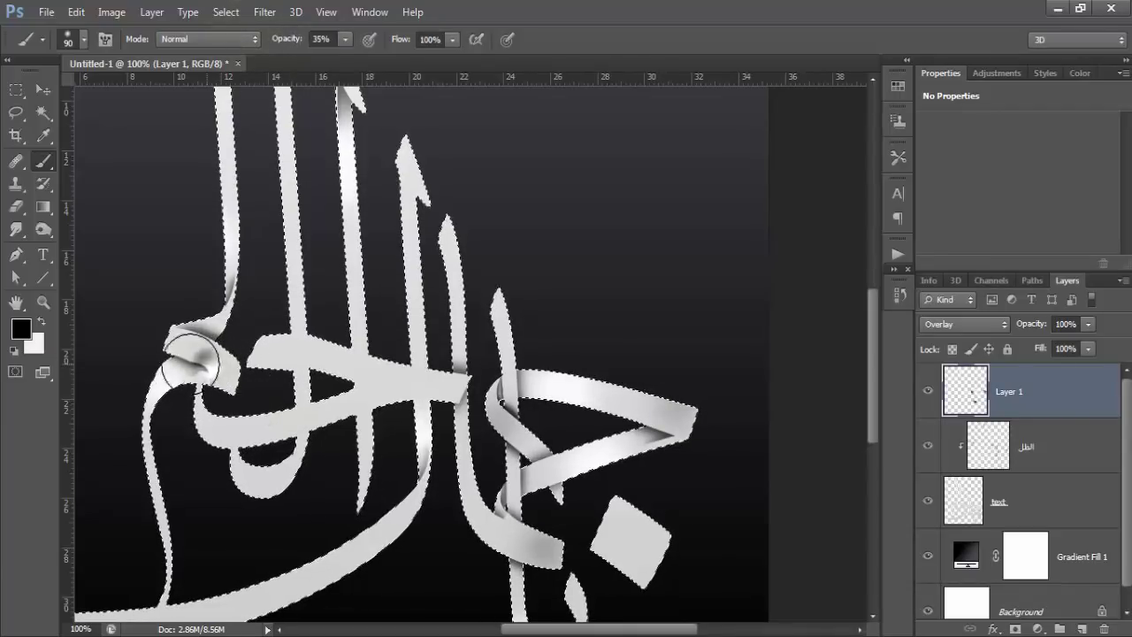
Step: Shade the fold on the left side of the ribbon
{"action": "left_click_drag", "start_coordinate": [147, 461], "coordinate": [156, 504]}
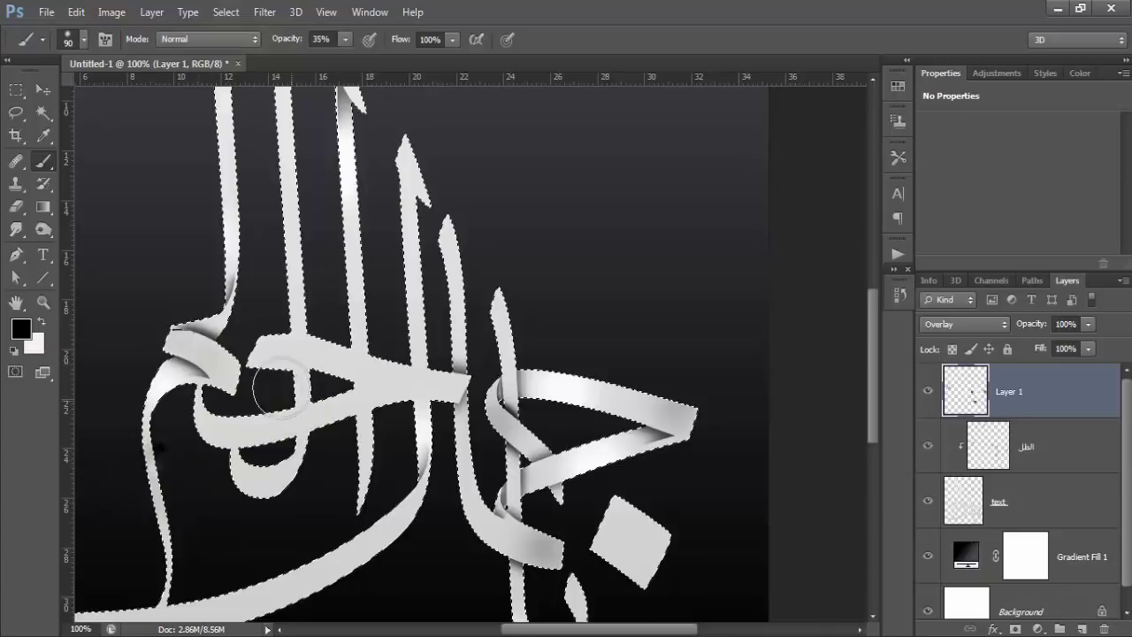
{"action": "scroll", "coordinate": [310, 215], "scroll_direction": "up", "scroll_amount": 3}
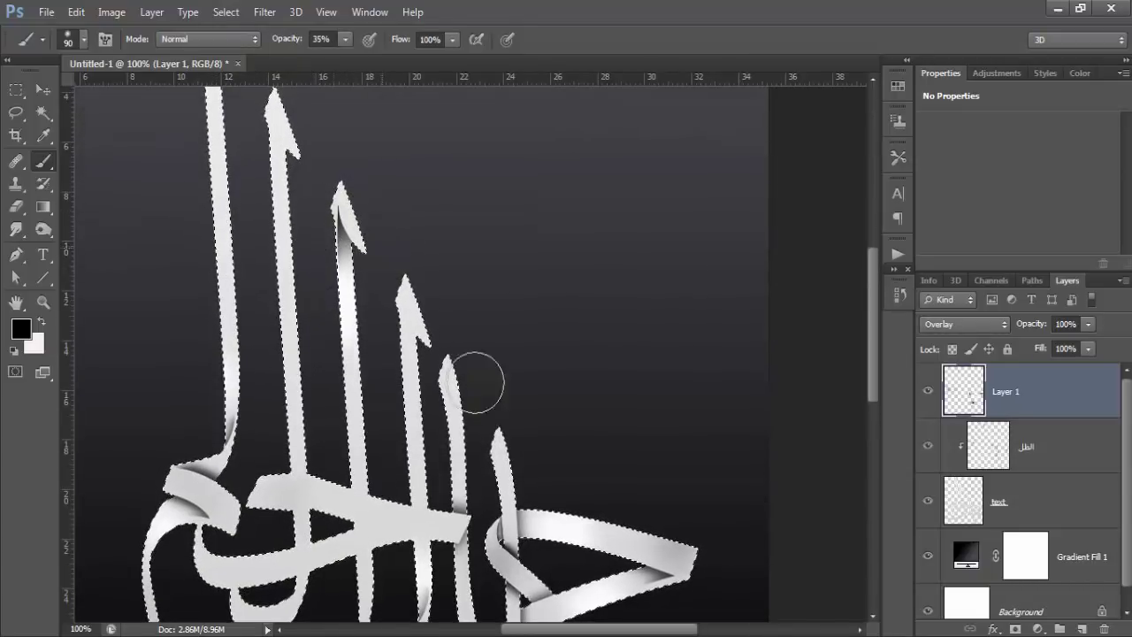
{"action": "scroll", "coordinate": [444, 455], "scroll_direction": "down", "scroll_amount": 2}
{"action": "scroll", "coordinate": [444, 455], "scroll_direction": "down", "scroll_amount": 2}
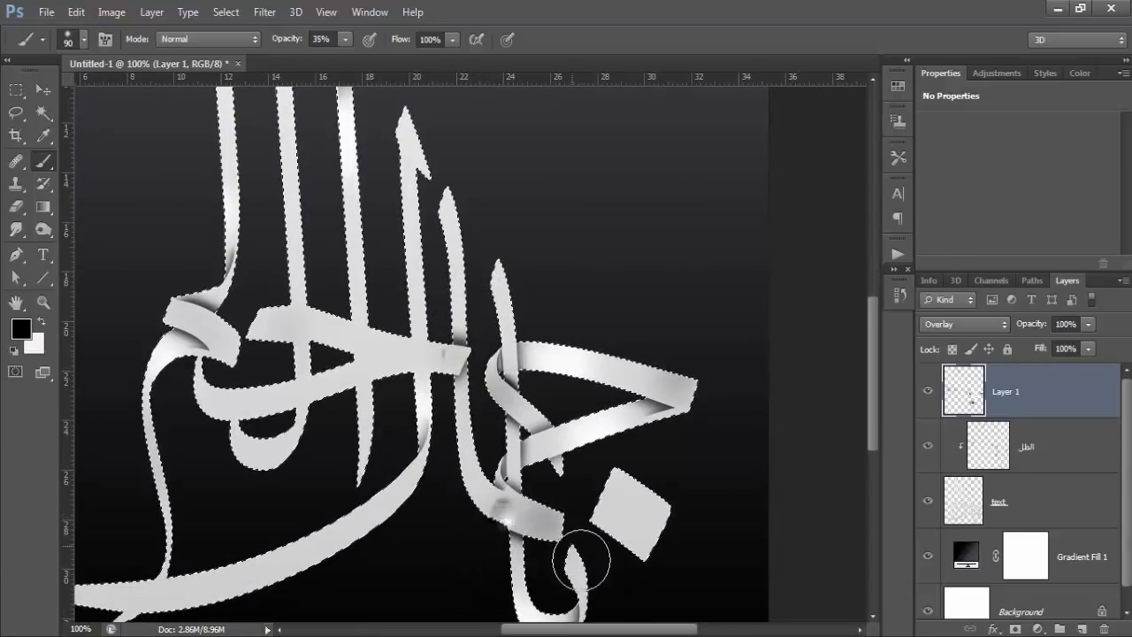
{"action": "scroll", "coordinate": [566, 539], "scroll_direction": "down", "scroll_amount": 1}
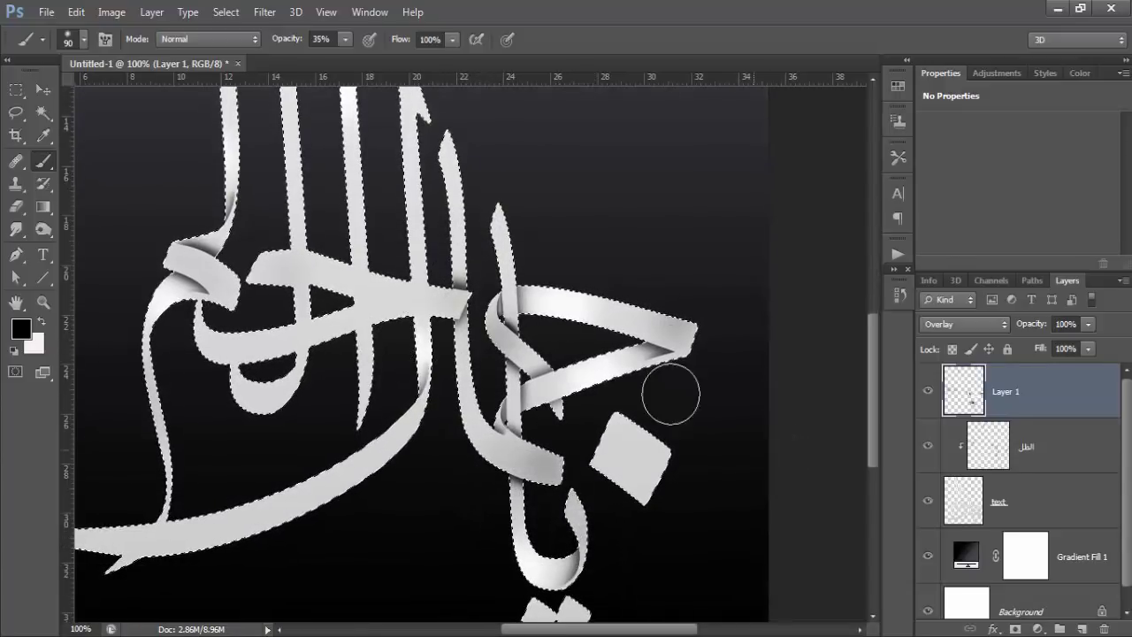
Step: Shade the diamond stroke, highlight where ribbon strokes meet, then drop the selection
{"action": "left_click_drag", "start_coordinate": [671, 486], "coordinate": [631, 463]}
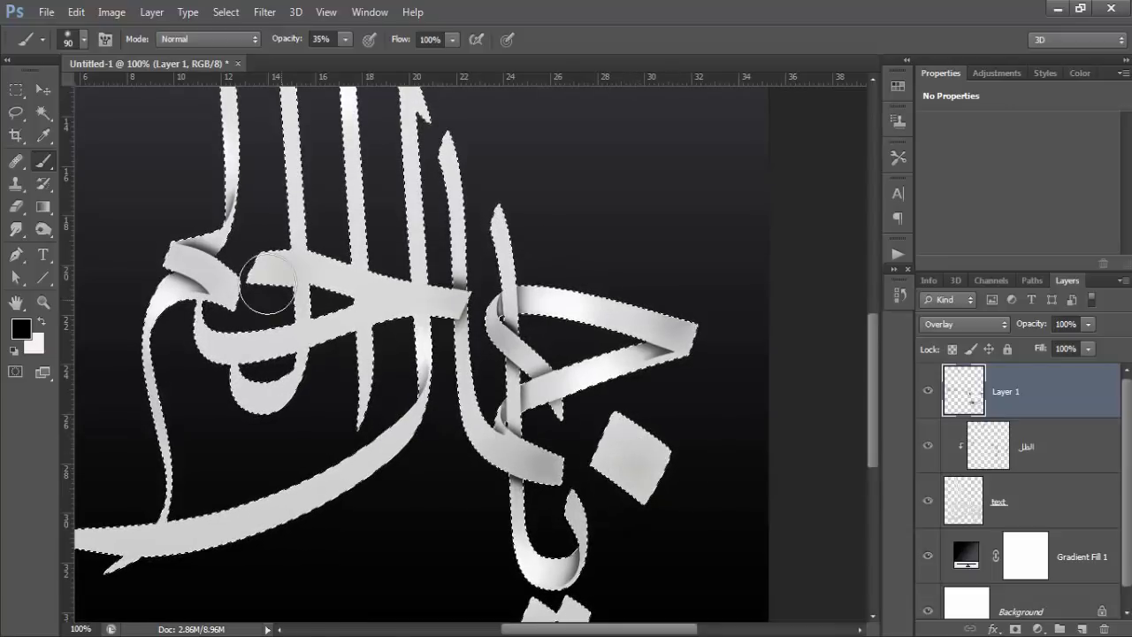
{"action": "left_click_drag", "start_coordinate": [538, 488], "coordinate": [548, 473]}
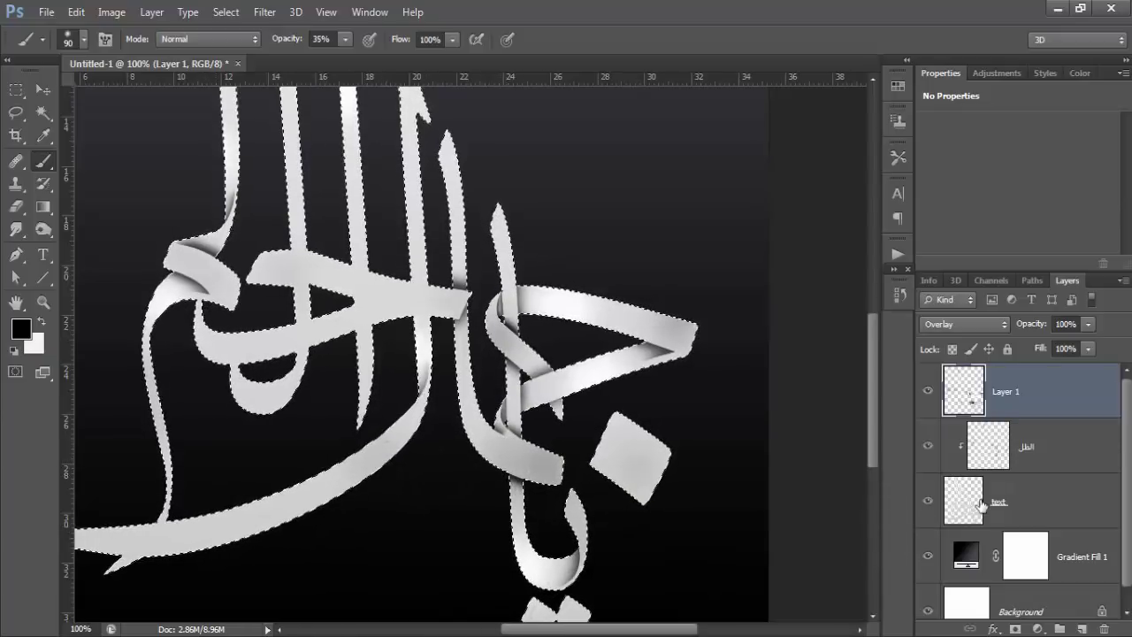
{"action": "left_click_drag", "start_coordinate": [67, 206], "coordinate": [698, 206]}
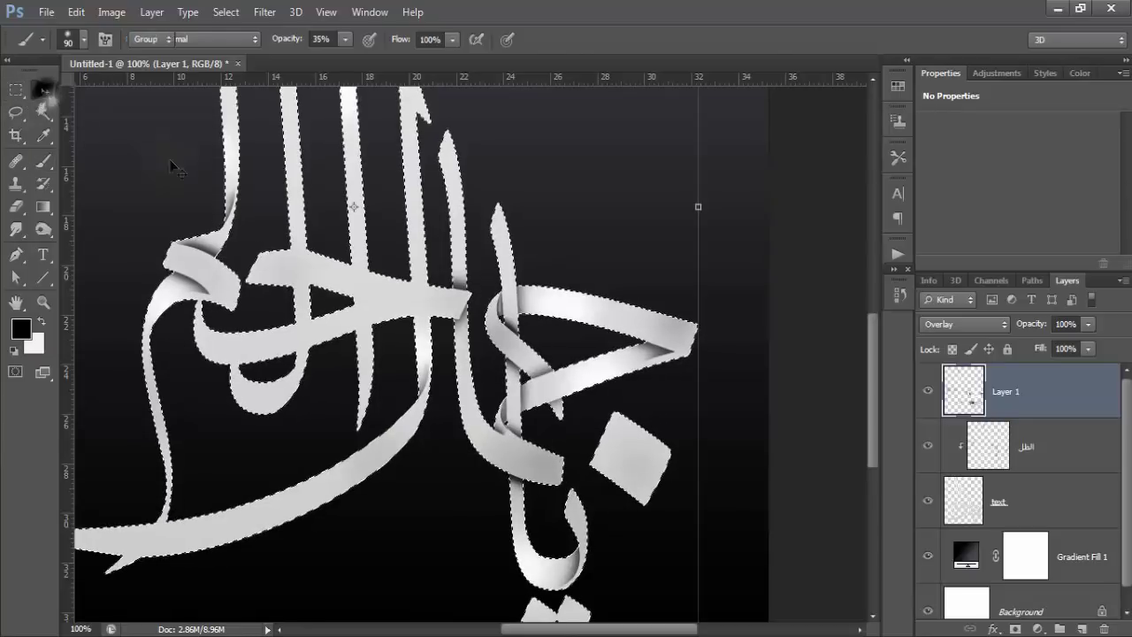
{"action": "key", "text": "v"}
{"action": "key", "text": "ctrl+d"}
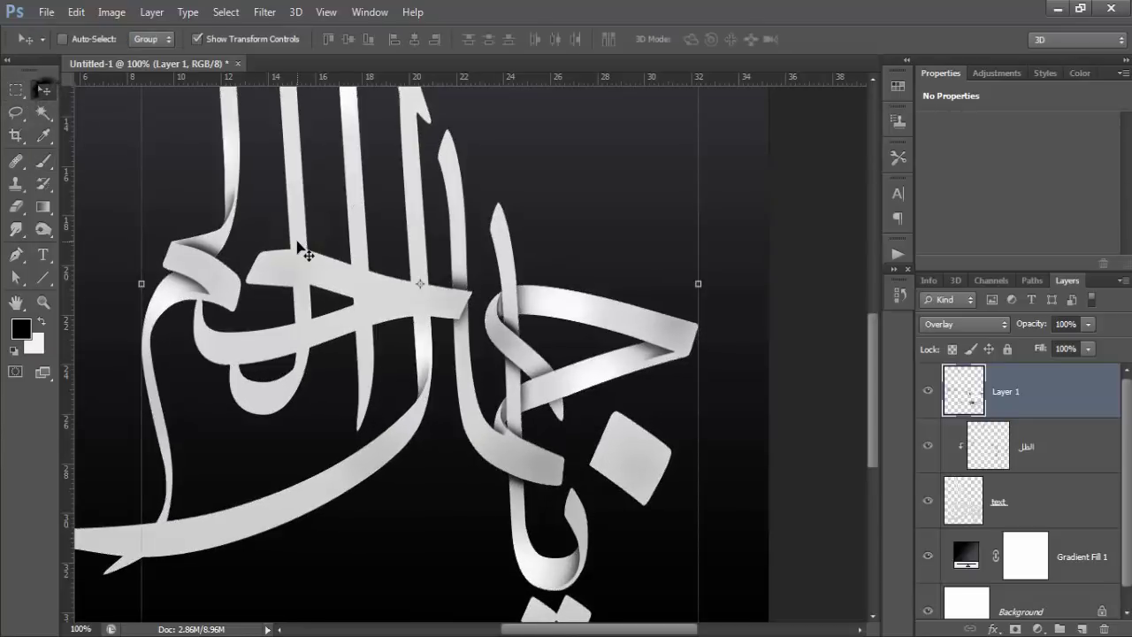
Step: Select the الظل shadow layer, toggling Layer 1 and shadow visibility to compare
{"action": "left_click", "coordinate": [928, 390]}
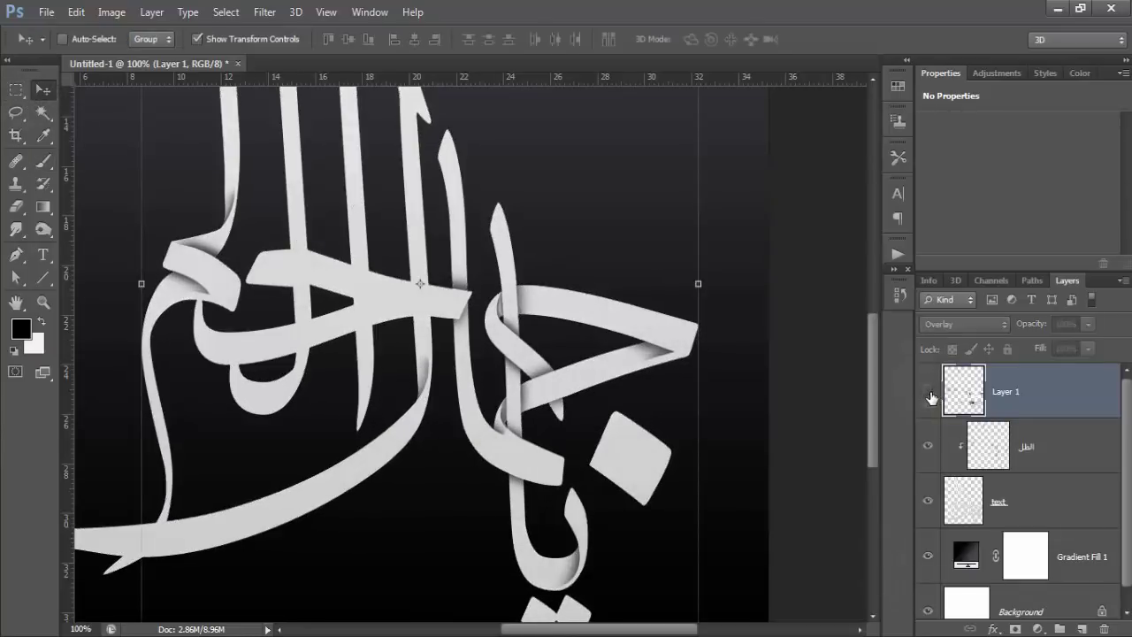
{"action": "left_click", "coordinate": [927, 391]}
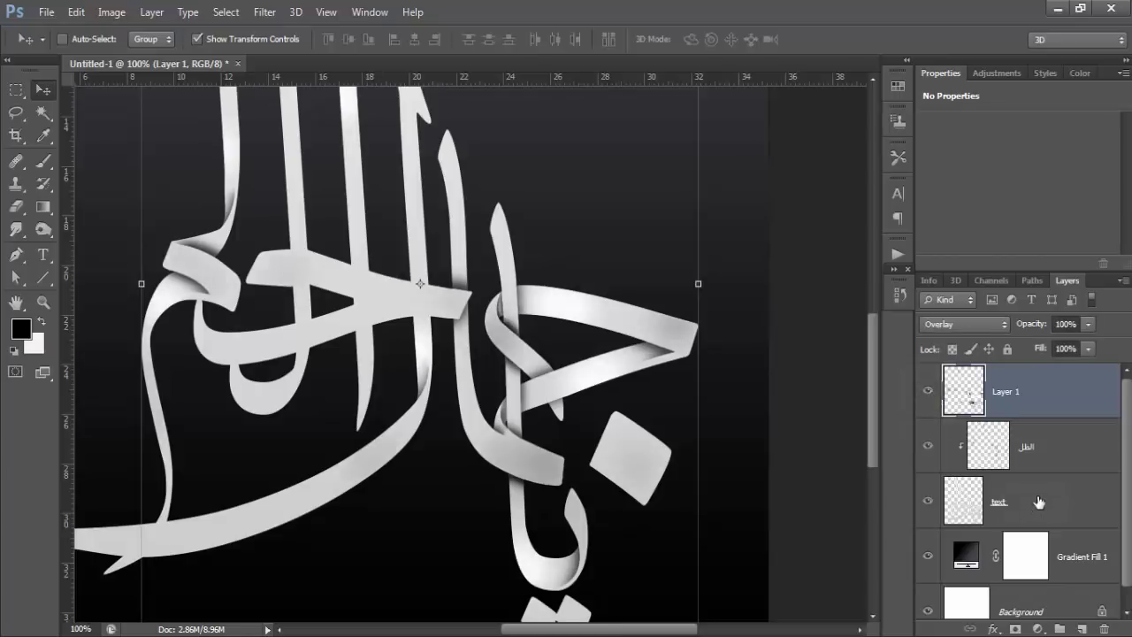
{"action": "left_click", "coordinate": [1046, 468]}
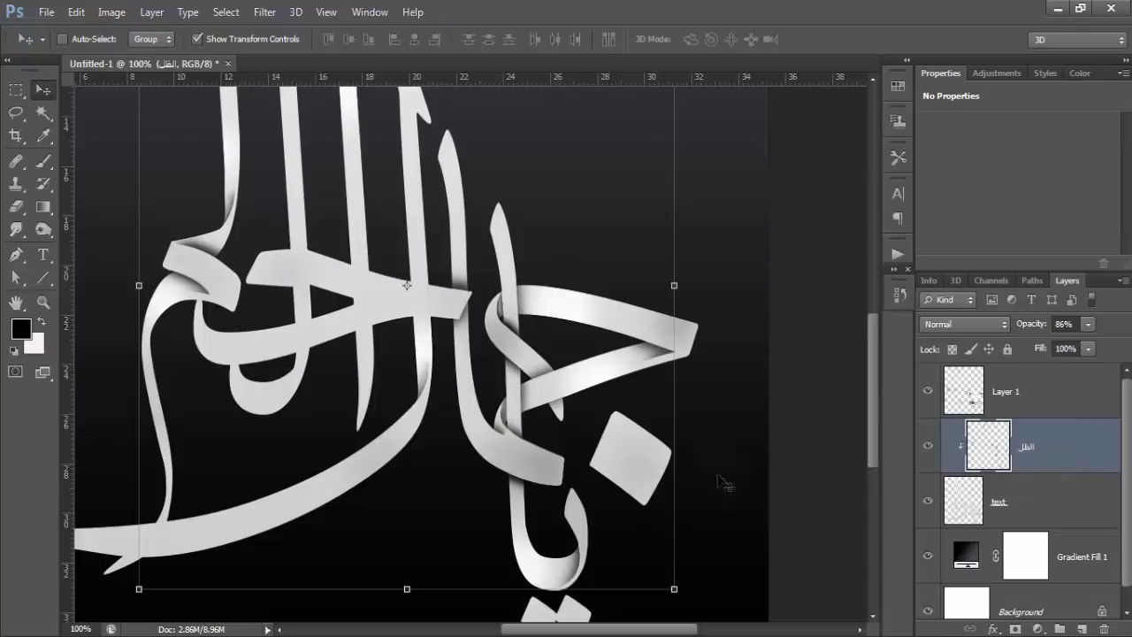
{"action": "left_click", "coordinate": [927, 446]}
{"action": "left_click", "coordinate": [927, 445]}
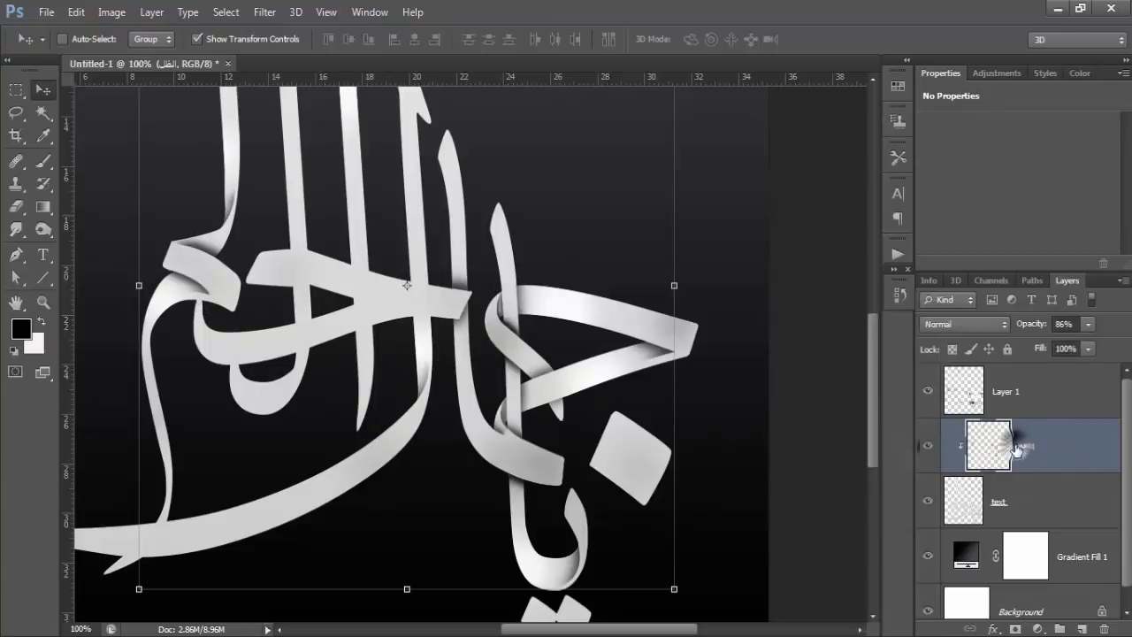
Step: Erase the excess shadow near the upper-left fold with the Eraser
{"action": "left_click", "coordinate": [16, 206]}
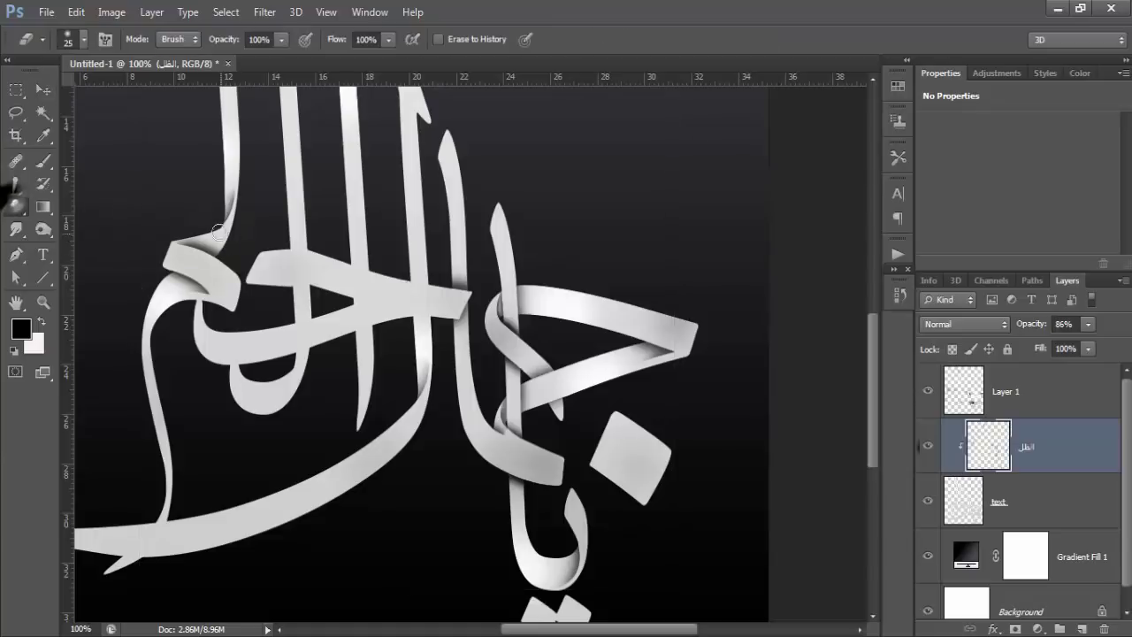
{"action": "mouse_move", "coordinate": [216, 232]}
{"action": "left_mouse_down"}
{"action": "mouse_move", "coordinate": [228, 192]}
{"action": "mouse_move", "coordinate": [217, 232]}
{"action": "mouse_move", "coordinate": [212, 221]}
{"action": "left_mouse_up"}
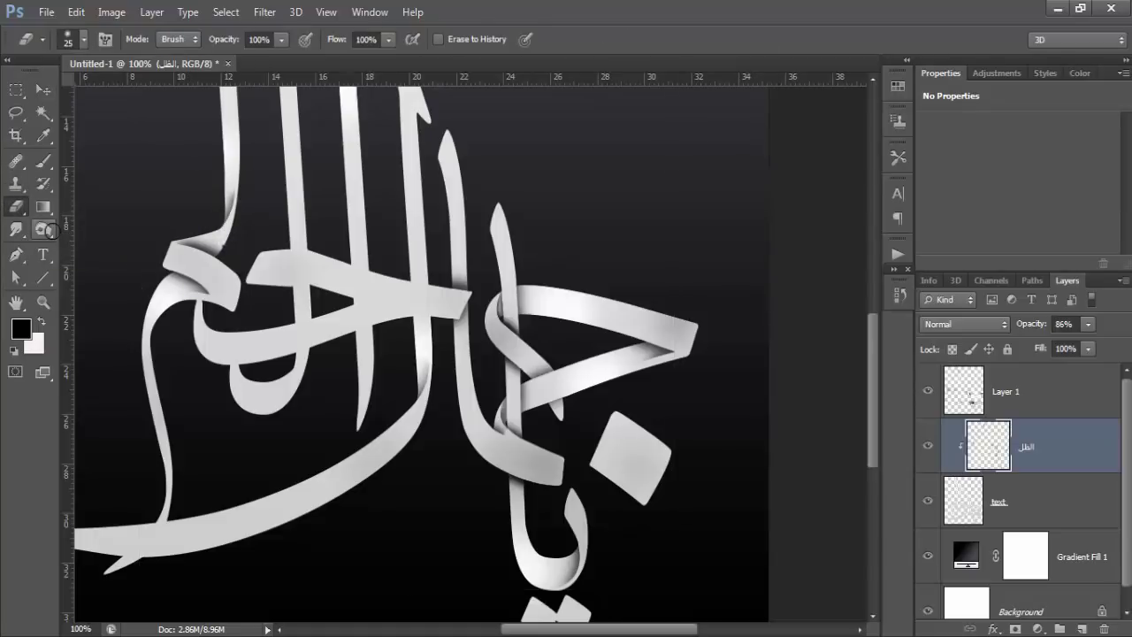
{"action": "scroll", "coordinate": [560, 402], "scroll_direction": "down", "scroll_amount": 1}
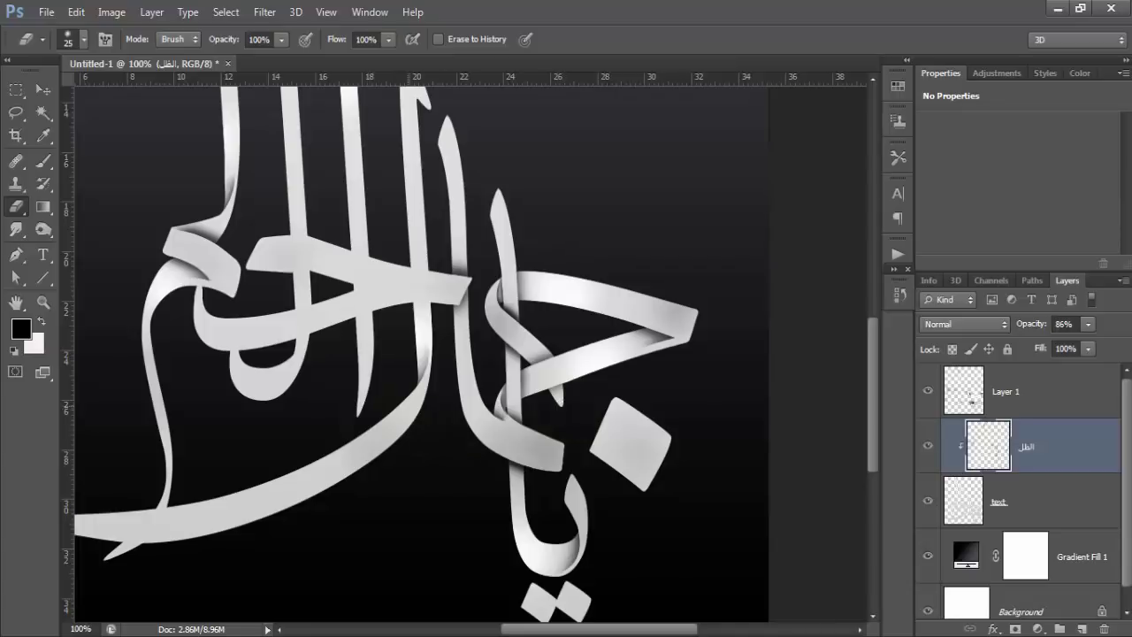
{"action": "scroll", "coordinate": [311, 512], "scroll_direction": "down", "scroll_amount": 1}
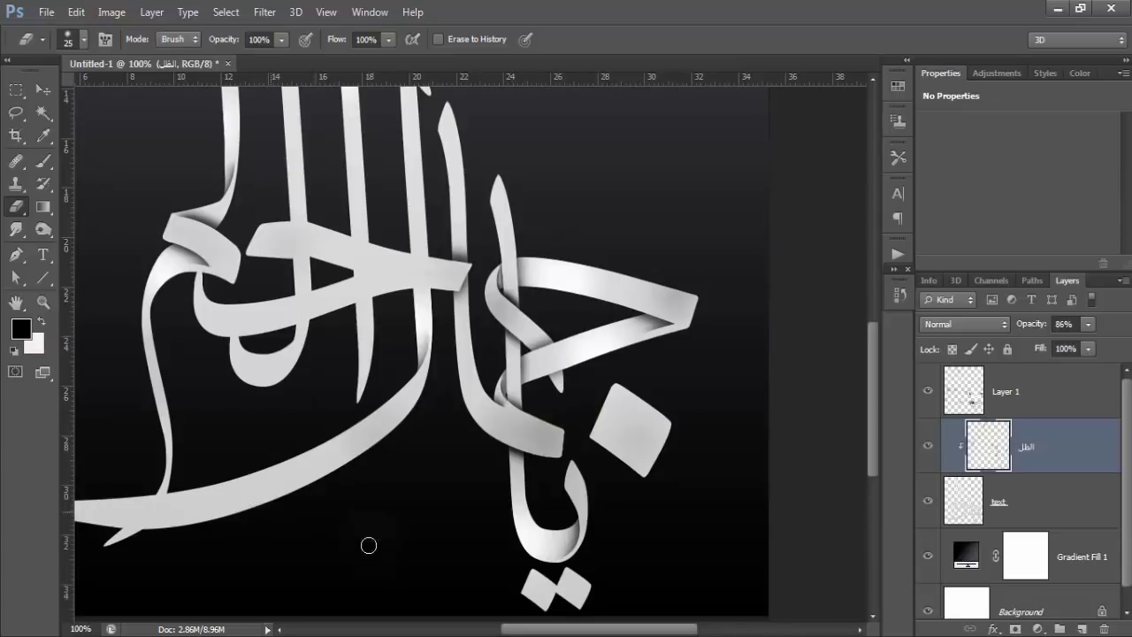
{"action": "scroll", "coordinate": [505, 543], "scroll_direction": "left", "scroll_amount": 3}
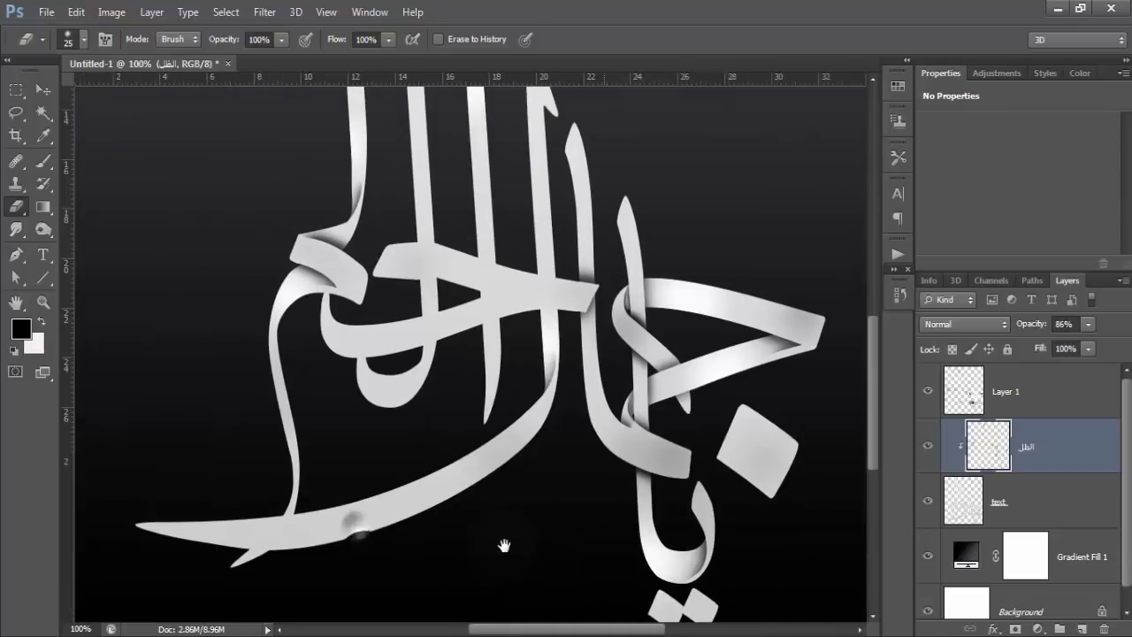
{"action": "scroll", "coordinate": [204, 338], "scroll_direction": "left", "scroll_amount": 3}
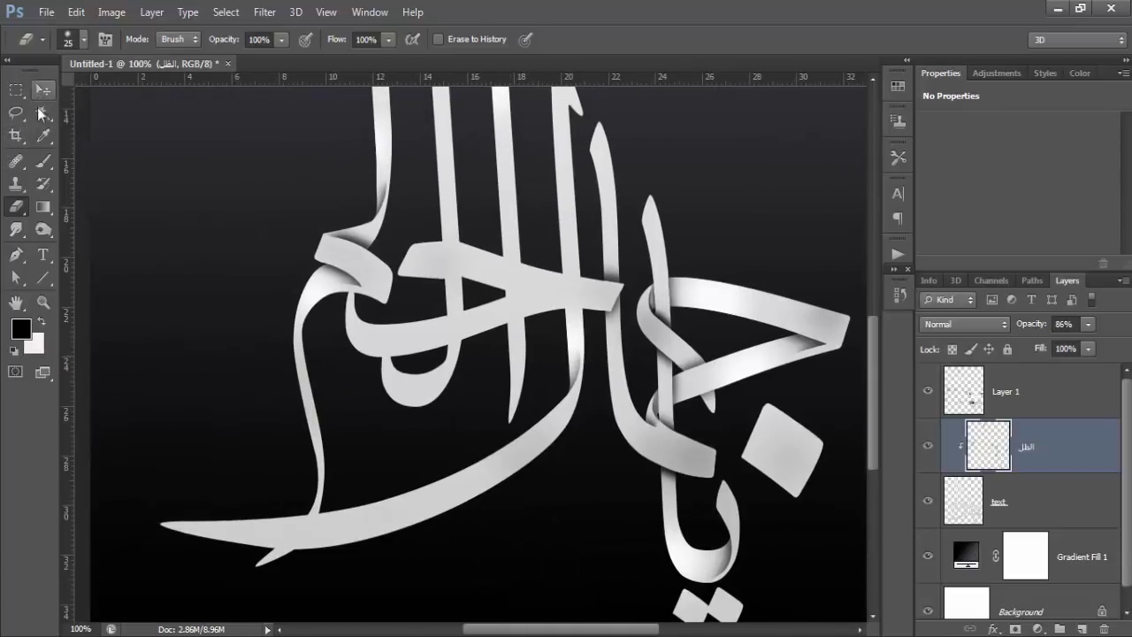
Step: Set the foreground to red #ef1d1d with a 60px brush, undoing a test stroke
{"action": "left_click", "coordinate": [46, 161]}
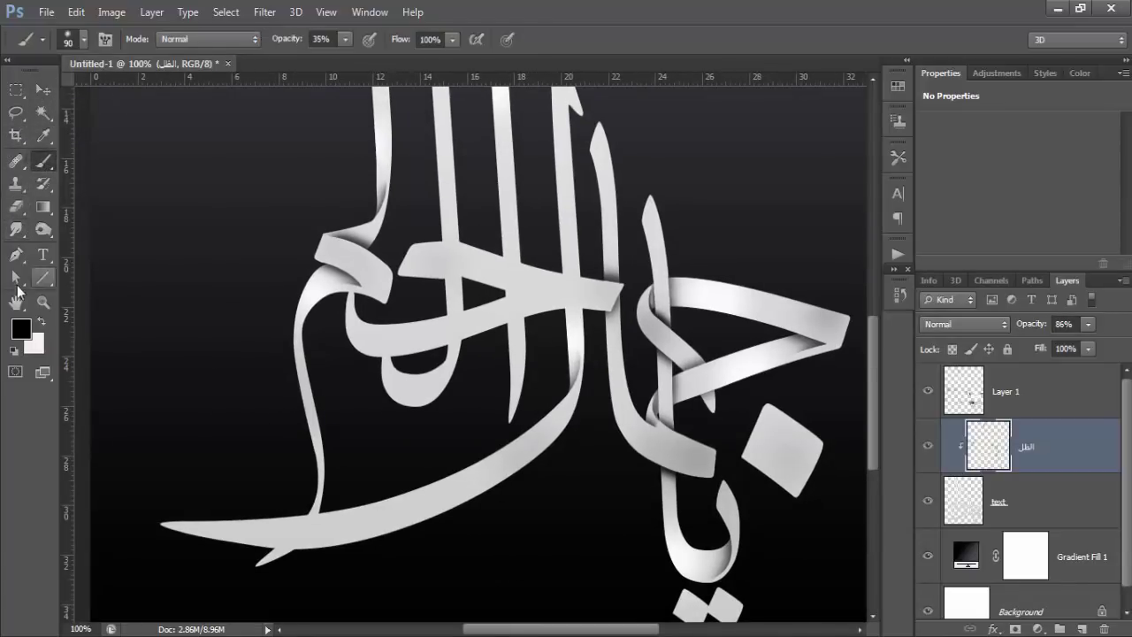
{"action": "left_click", "coordinate": [21, 328]}
{"action": "left_click", "coordinate": [882, 261]}
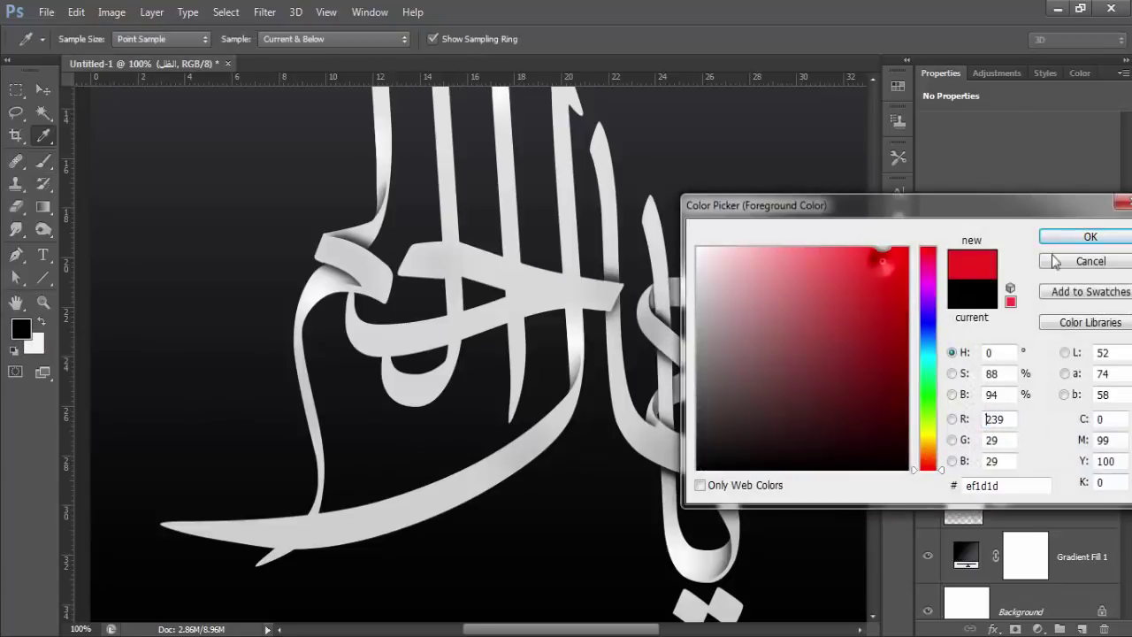
{"action": "key", "text": "Return"}
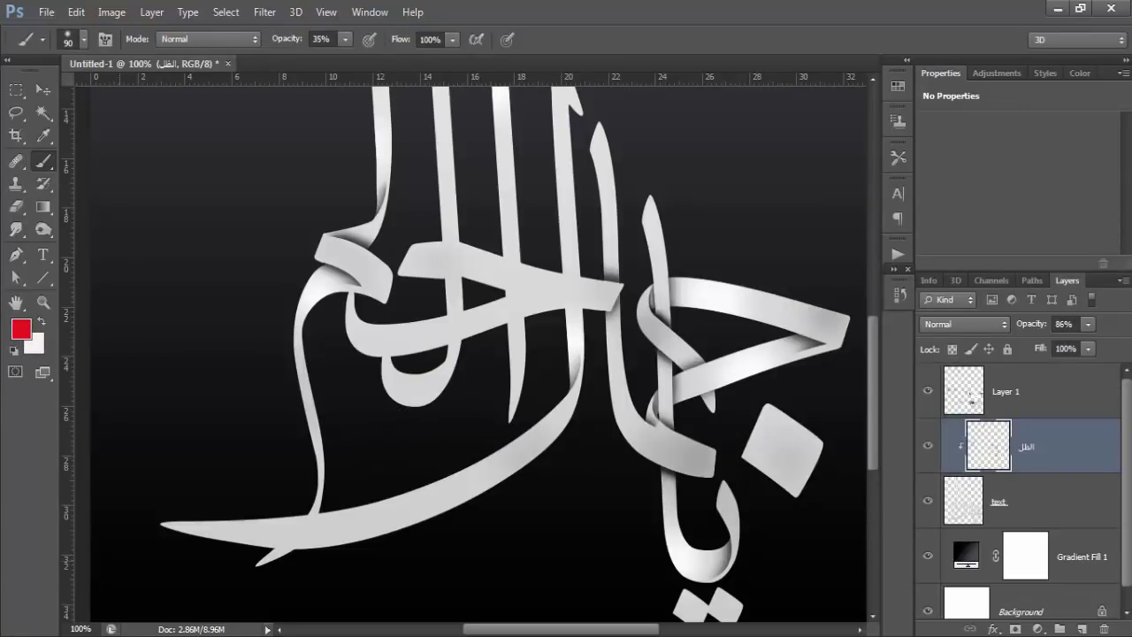
{"action": "key", "text": "bracketleft"}
{"action": "key", "text": "bracketleft"}
{"action": "key", "text": "bracketleft"}
{"action": "left_click_drag", "start_coordinate": [543, 444], "coordinate": [177, 526]}
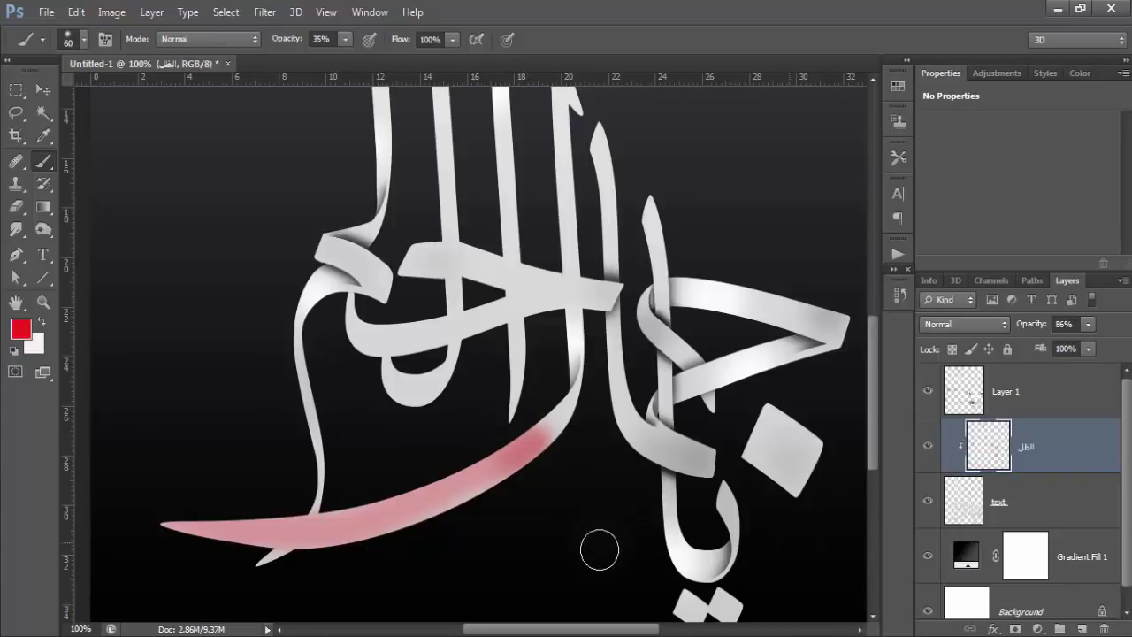
{"action": "key", "text": "ctrl+z"}
{"action": "left_click", "coordinate": [16, 254]}
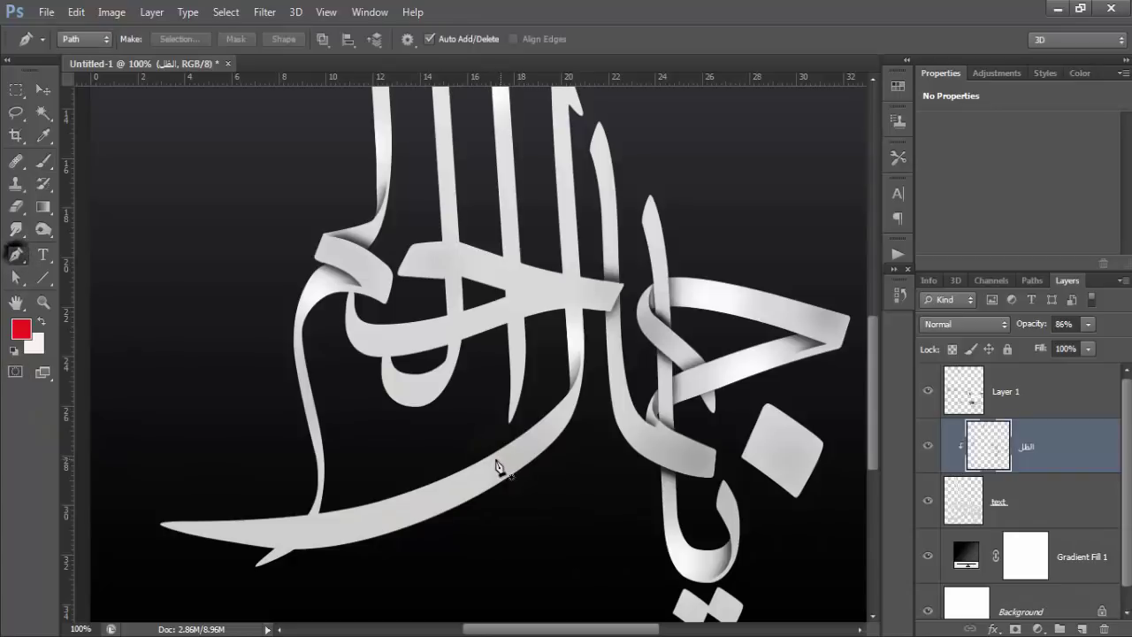
Step: Trace the inner curve of the long bottom stroke and load it as a selection
{"action": "left_click", "coordinate": [438, 485]}
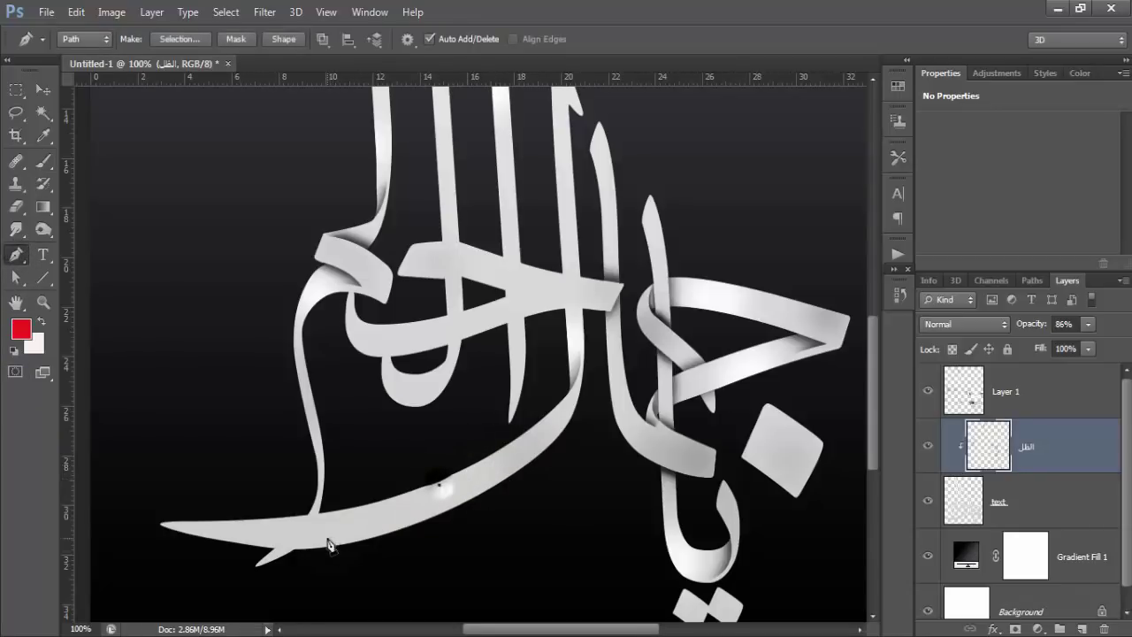
{"action": "left_click_drag", "start_coordinate": [327, 537], "coordinate": [239, 557]}
{"action": "left_click", "coordinate": [263, 461]}
{"action": "left_click", "coordinate": [457, 462]}
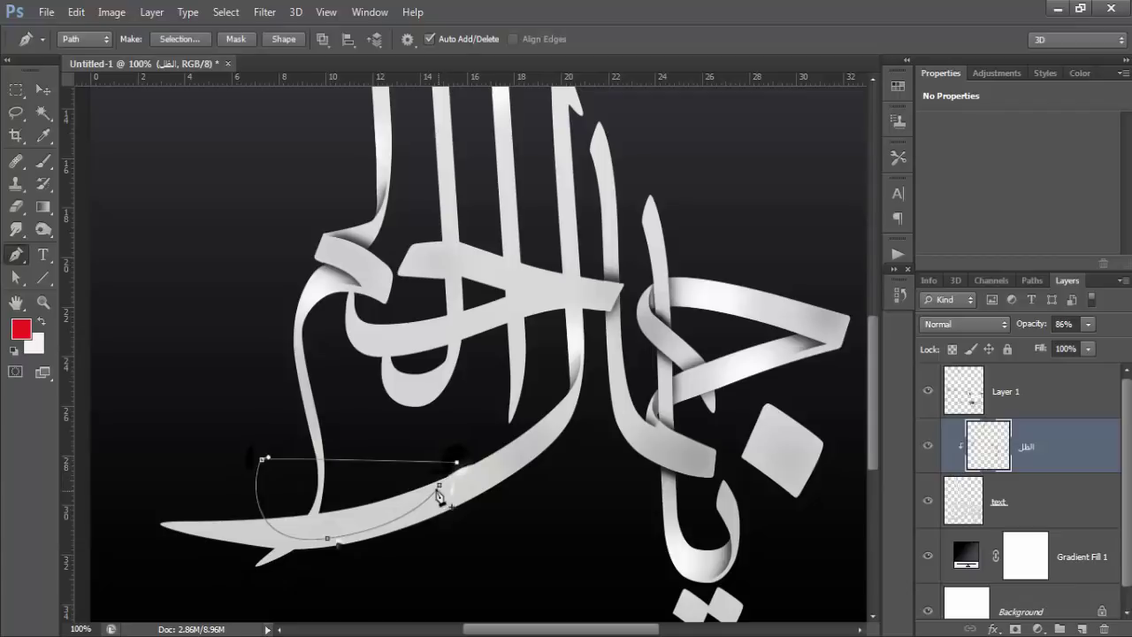
{"action": "left_click", "coordinate": [440, 484]}
{"action": "key", "text": "ctrl+Return"}
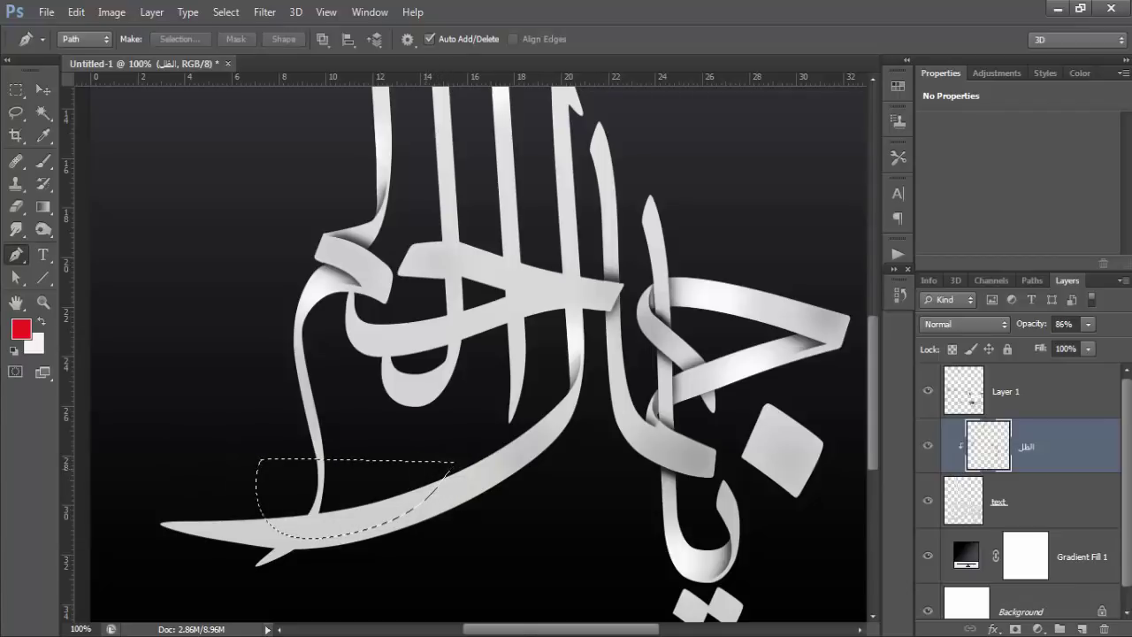
Step: Paint a soft black shadow inside the curved selection, briefly toggling the selection off and back
{"action": "left_click", "coordinate": [37, 345]}
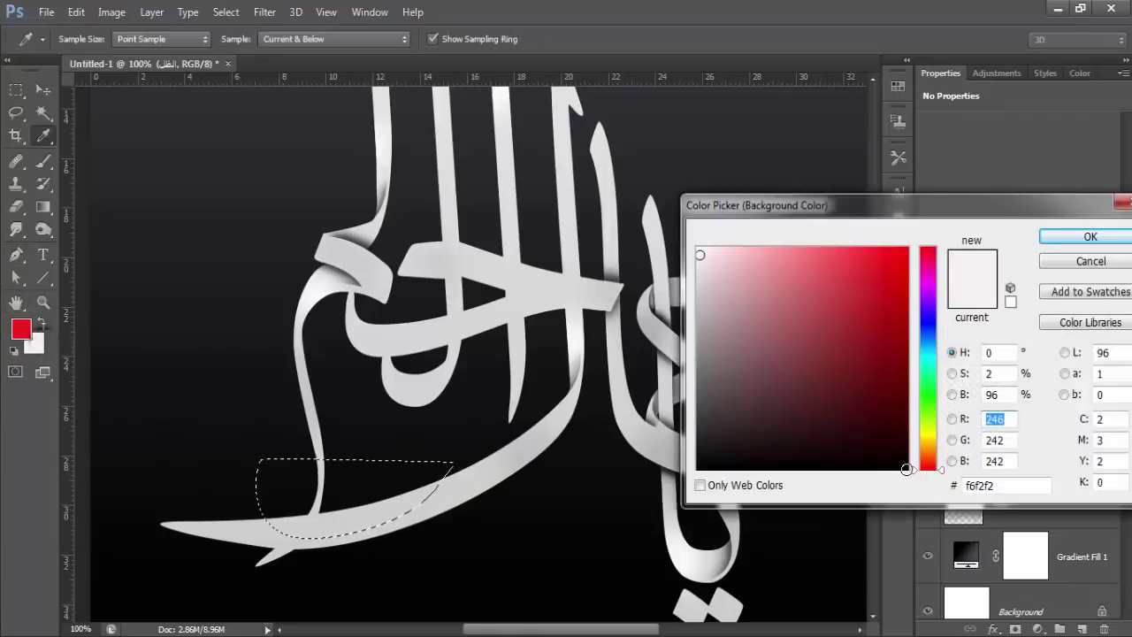
{"action": "left_click", "coordinate": [906, 460]}
{"action": "left_click", "coordinate": [1090, 261]}
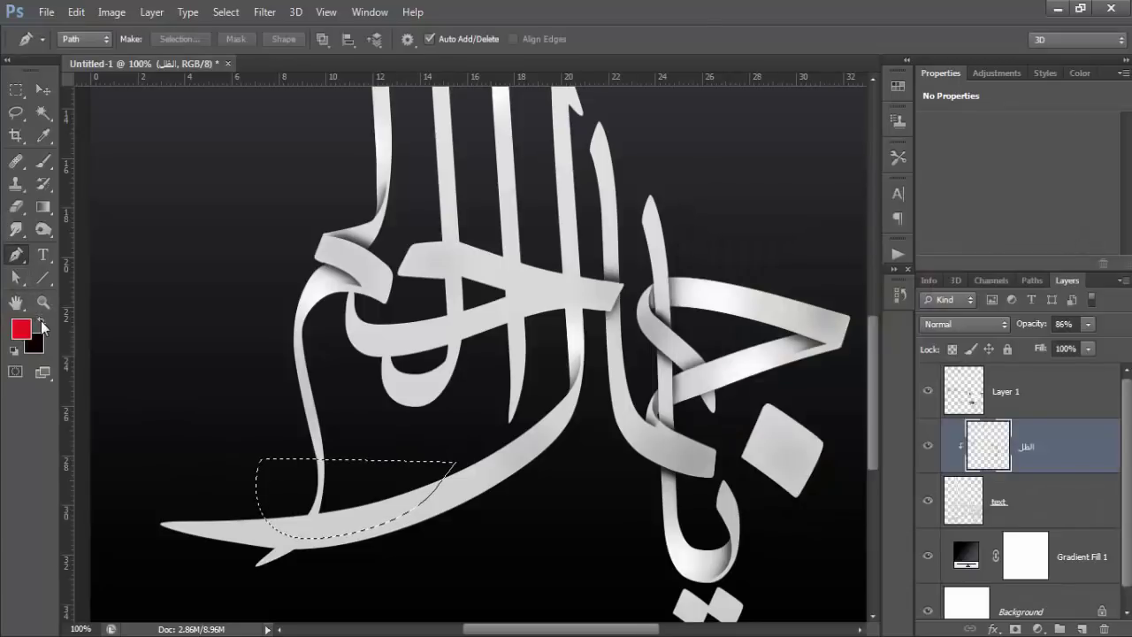
{"action": "left_click", "coordinate": [40, 321]}
{"action": "key", "text": "b"}
{"action": "left_click_drag", "start_coordinate": [442, 477], "coordinate": [325, 530]}
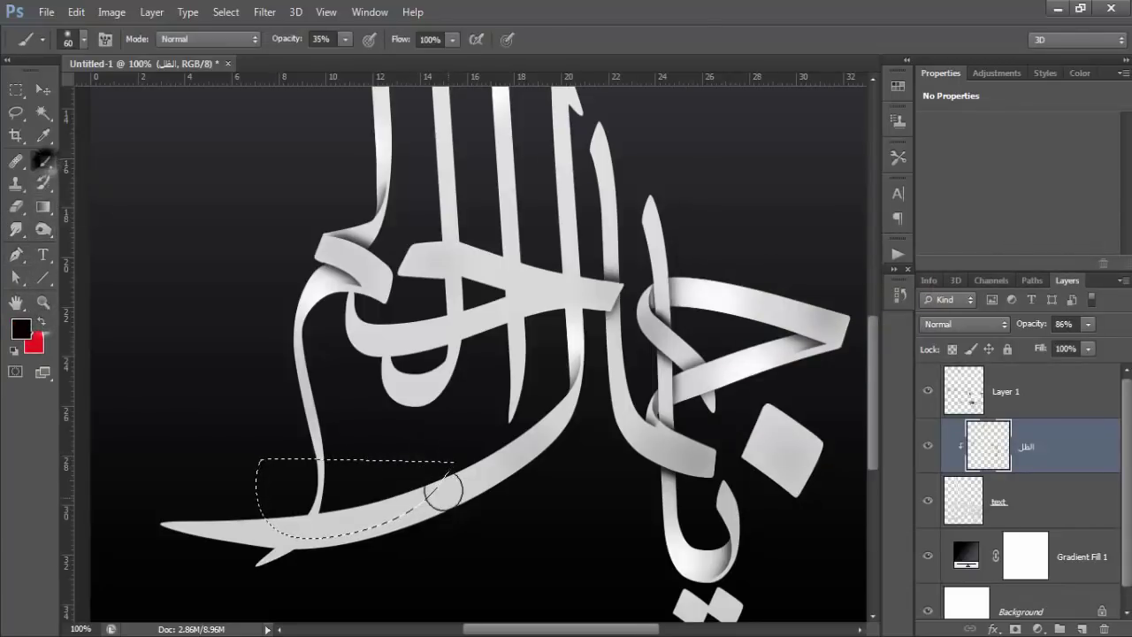
{"action": "left_click_drag", "start_coordinate": [402, 522], "coordinate": [341, 527]}
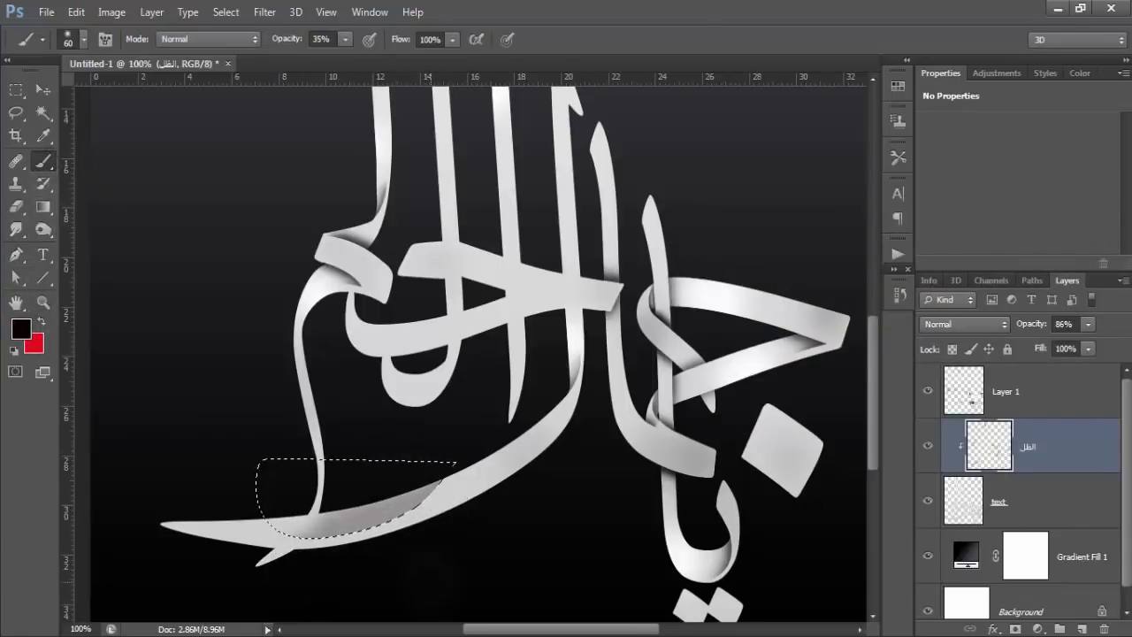
{"action": "key", "text": "ctrl+d"}
{"action": "key", "text": "ctrl+shift+d"}
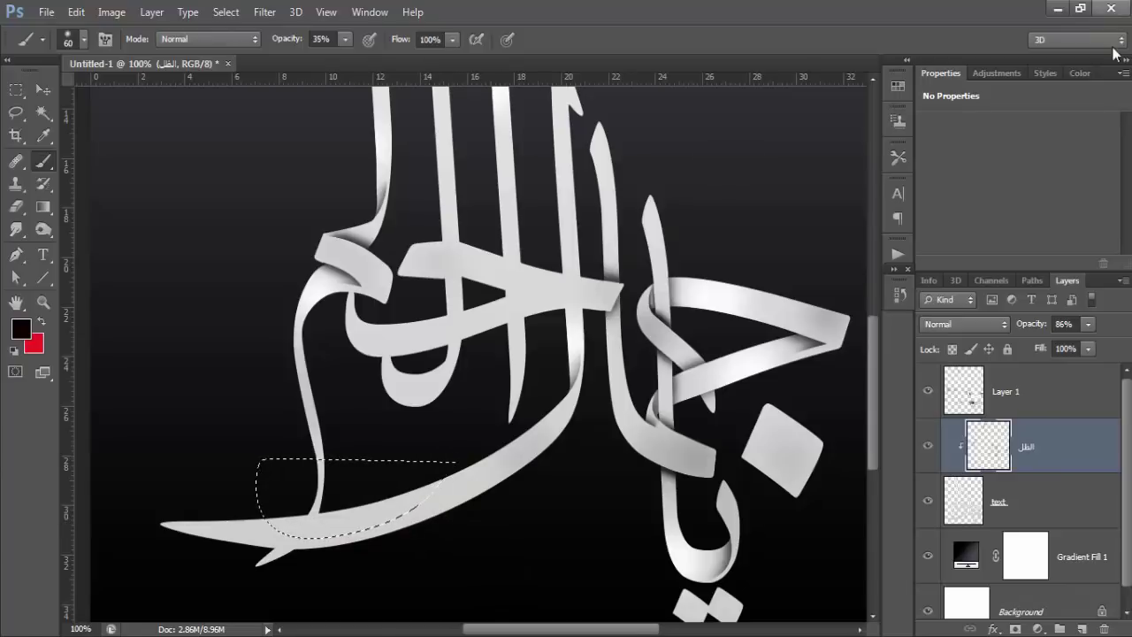
{"action": "left_click", "coordinate": [43, 90]}
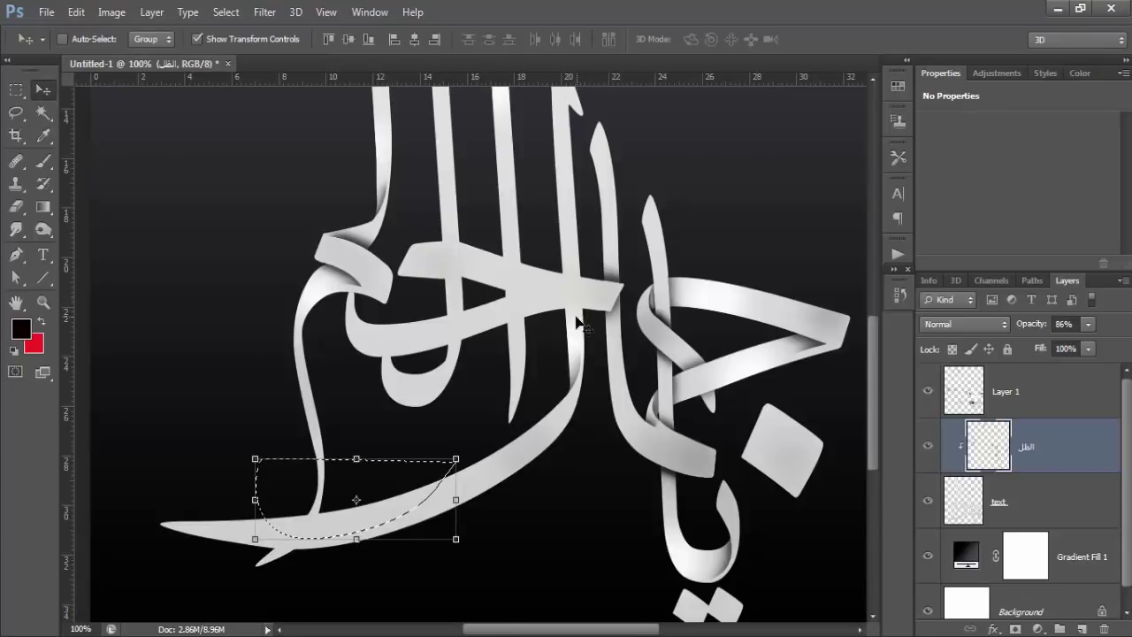
Step: Drop the shadow selection around the bottom curve
{"action": "left_click", "coordinate": [44, 303]}
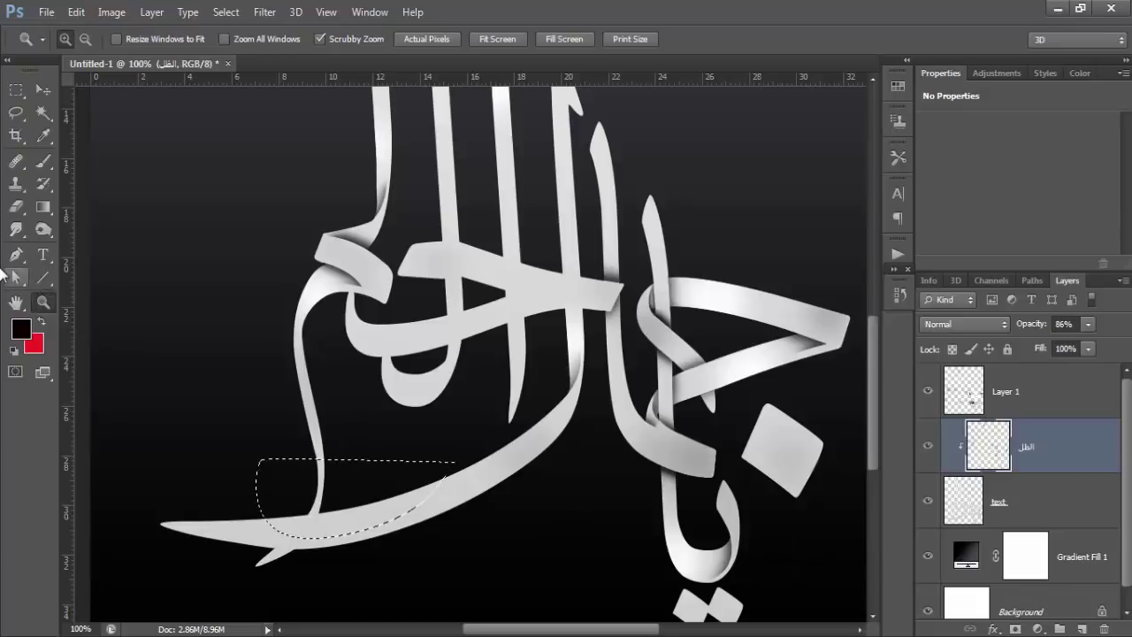
{"action": "key", "text": "ctrl+d"}
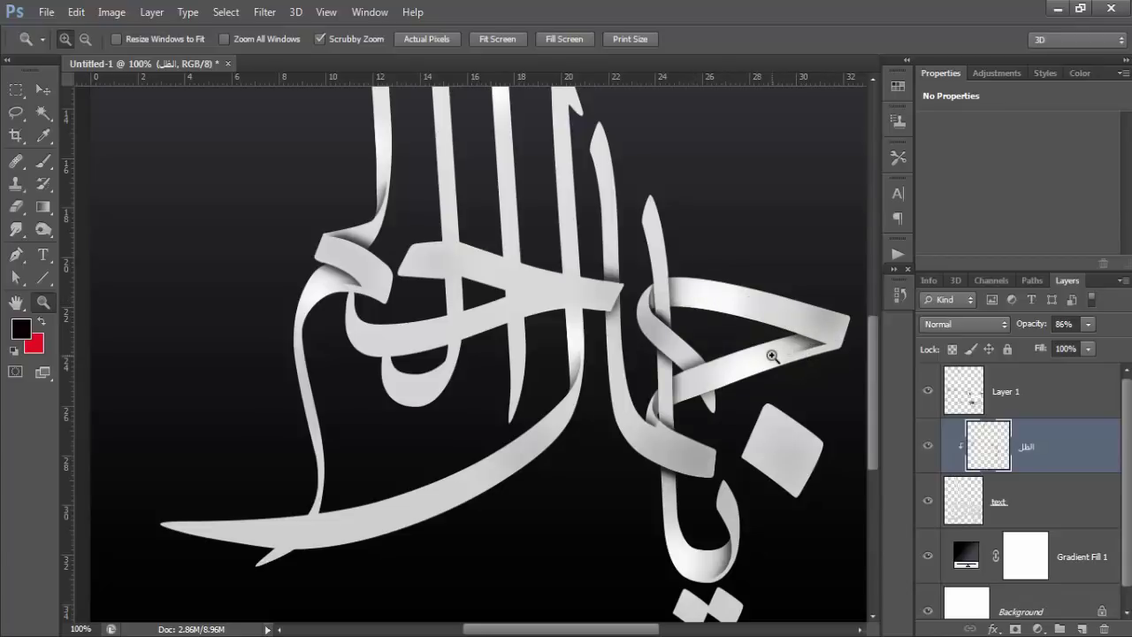
{"action": "scroll", "coordinate": [557, 495], "scroll_direction": "up", "scroll_amount": 2}
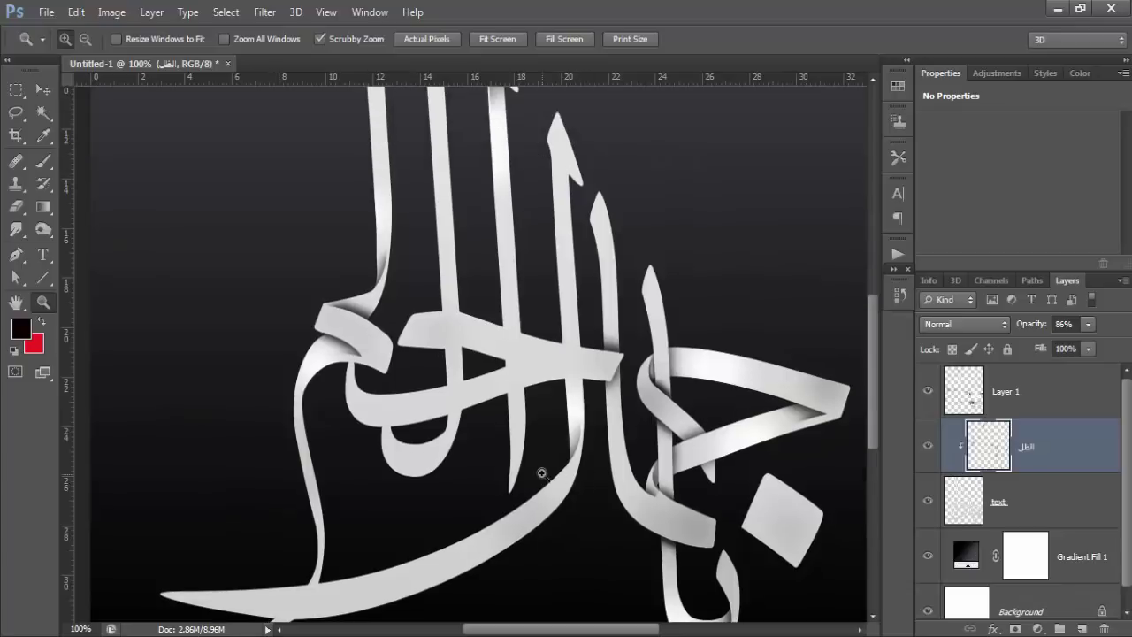
{"action": "scroll", "coordinate": [541, 382], "scroll_direction": "up", "scroll_amount": 2}
{"action": "scroll", "coordinate": [530, 265], "scroll_direction": "up", "scroll_amount": 2}
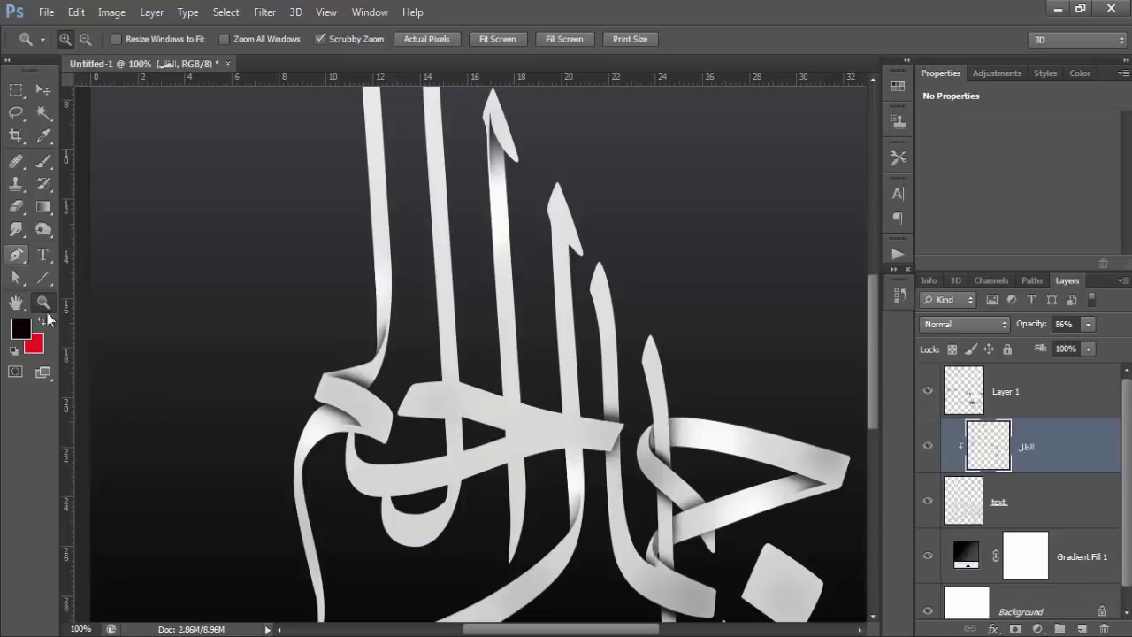
Step: Paint a soft red streak down the tall upright stroke, then zoom to 300% on the loops
{"action": "left_click", "coordinate": [43, 161]}
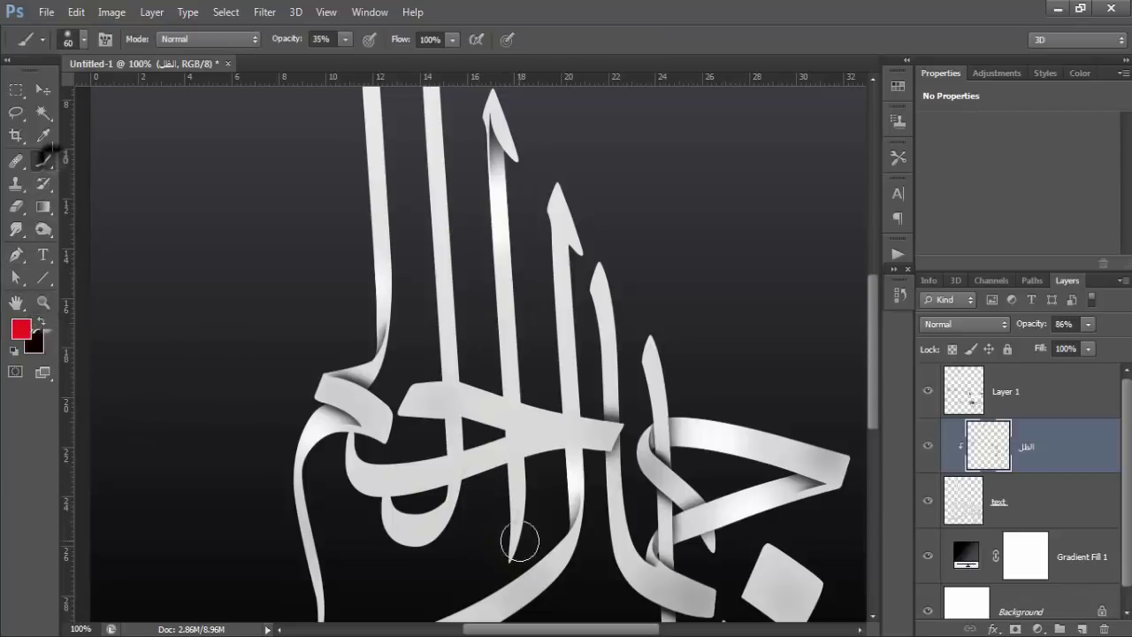
{"action": "mouse_move", "coordinate": [514, 541]}
{"action": "left_mouse_down"}
{"action": "mouse_move", "coordinate": [516, 175]}
{"action": "mouse_move", "coordinate": [505, 215]}
{"action": "left_mouse_up"}
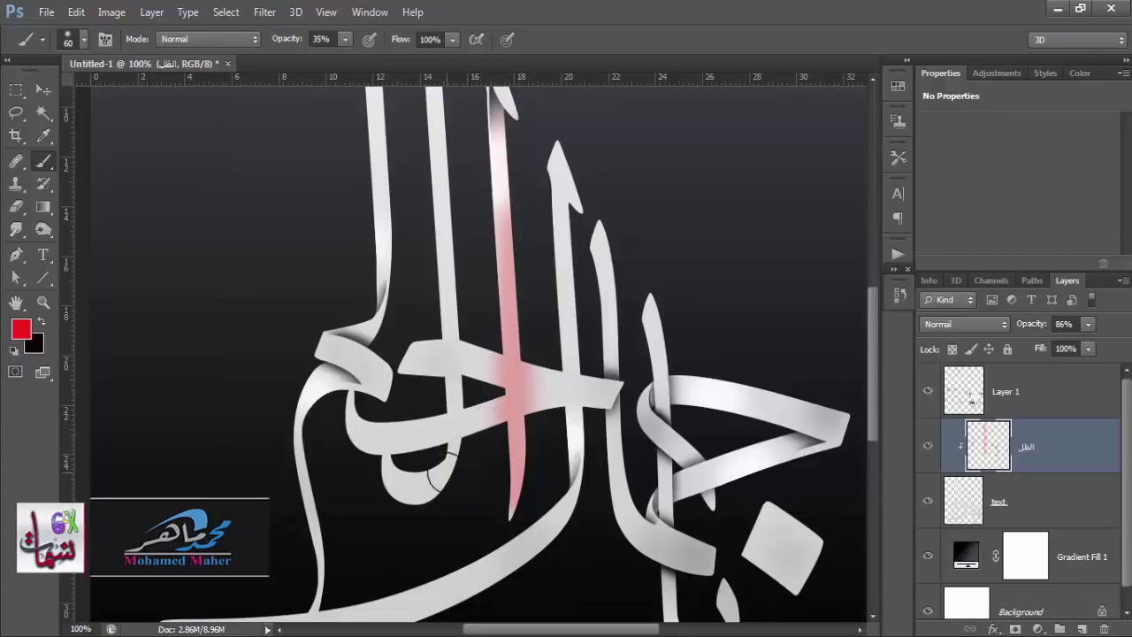
{"action": "scroll", "coordinate": [442, 256], "scroll_direction": "up", "scroll_amount": 3}
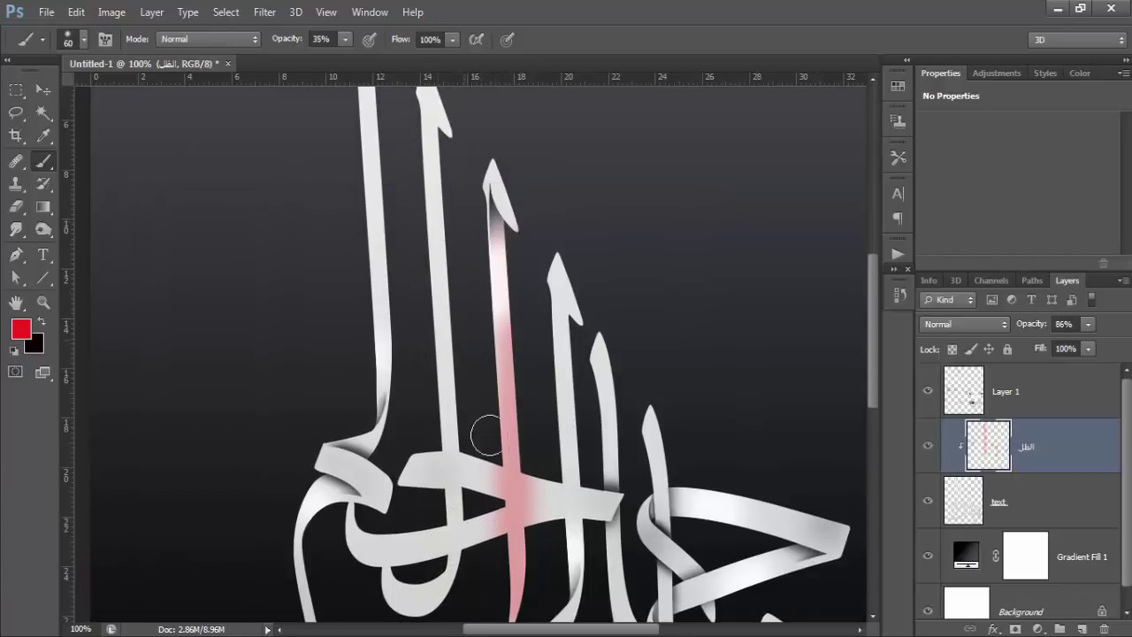
{"action": "scroll", "coordinate": [452, 591], "scroll_direction": "down", "scroll_amount": 3}
{"action": "left_click", "coordinate": [43, 301]}
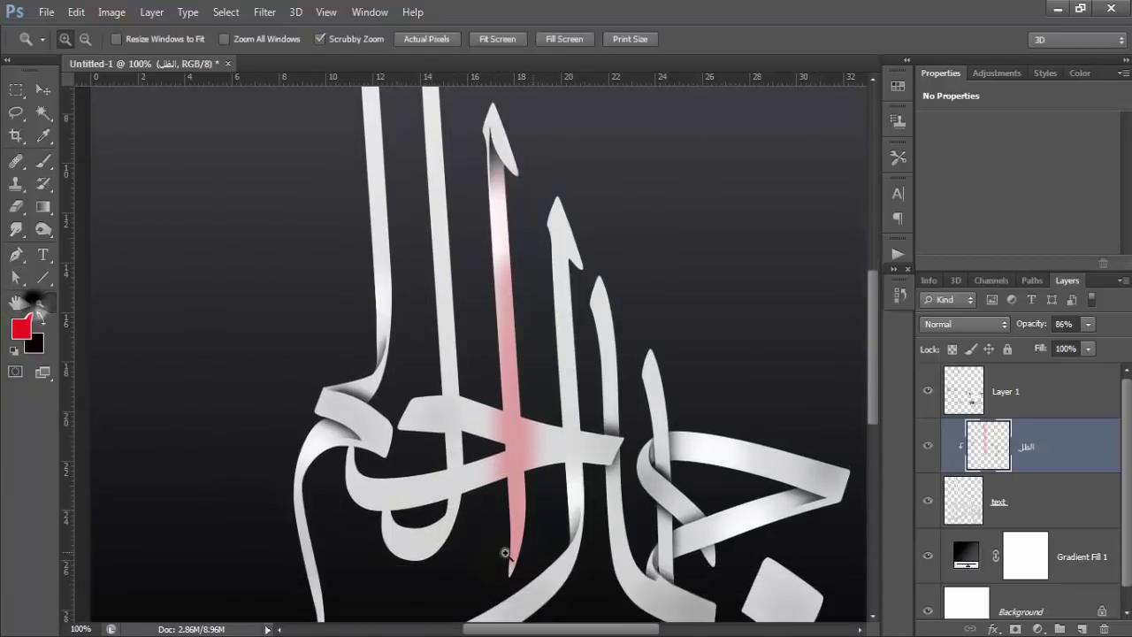
{"action": "left_click", "coordinate": [437, 513]}
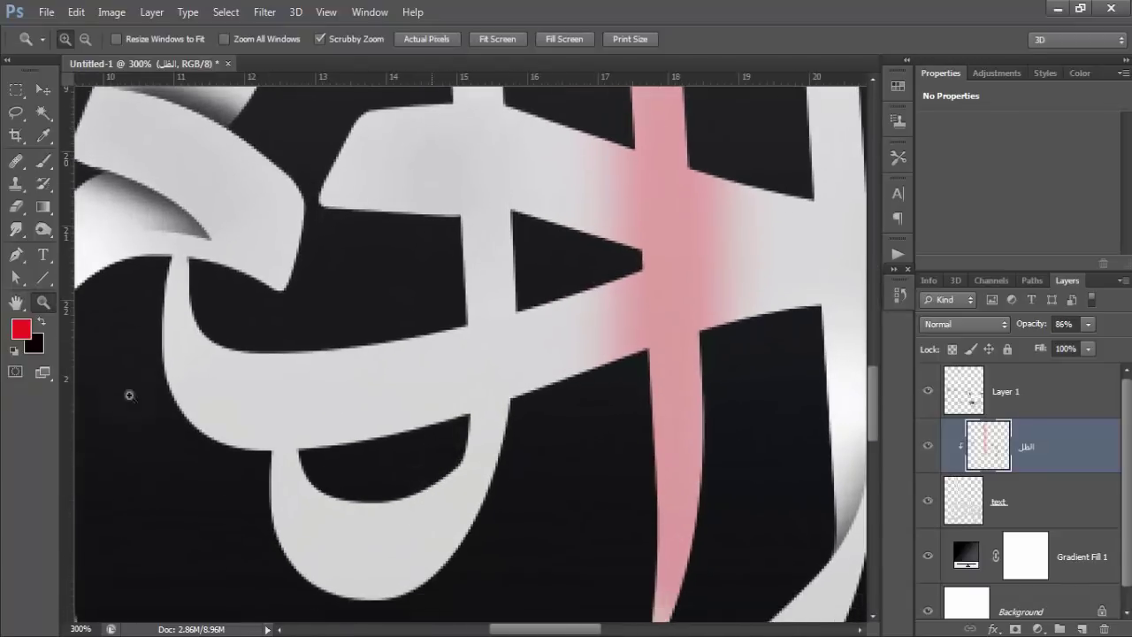
Step: Trace a sliver along the loop's inner edge, darken it, and raise brush opacity to 100%
{"action": "left_click", "coordinate": [16, 256]}
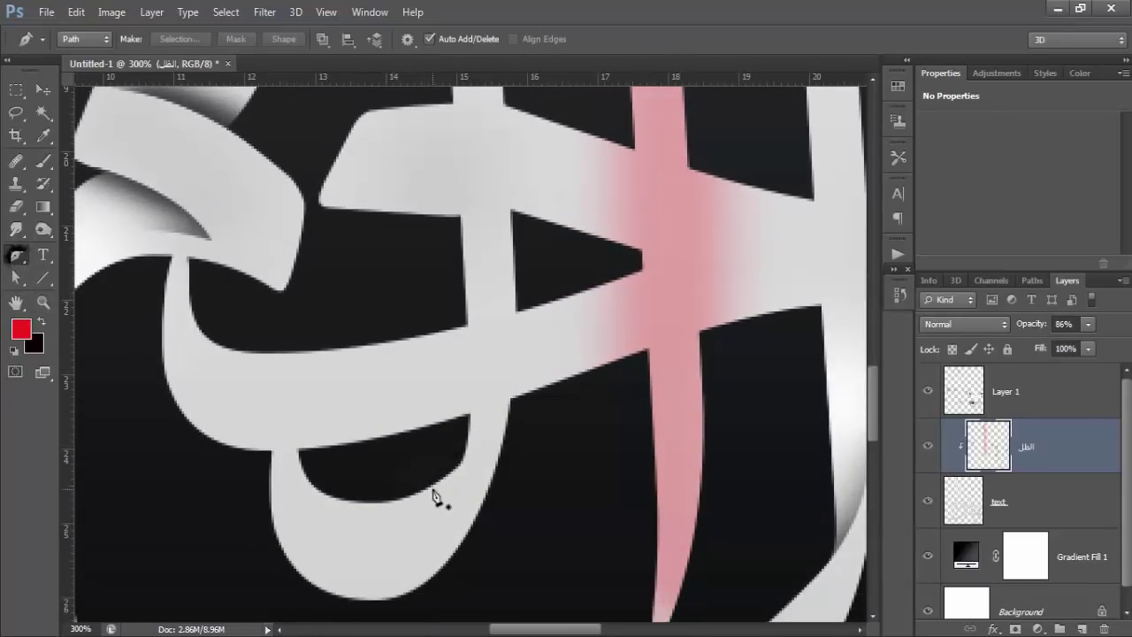
{"action": "left_click", "coordinate": [436, 482]}
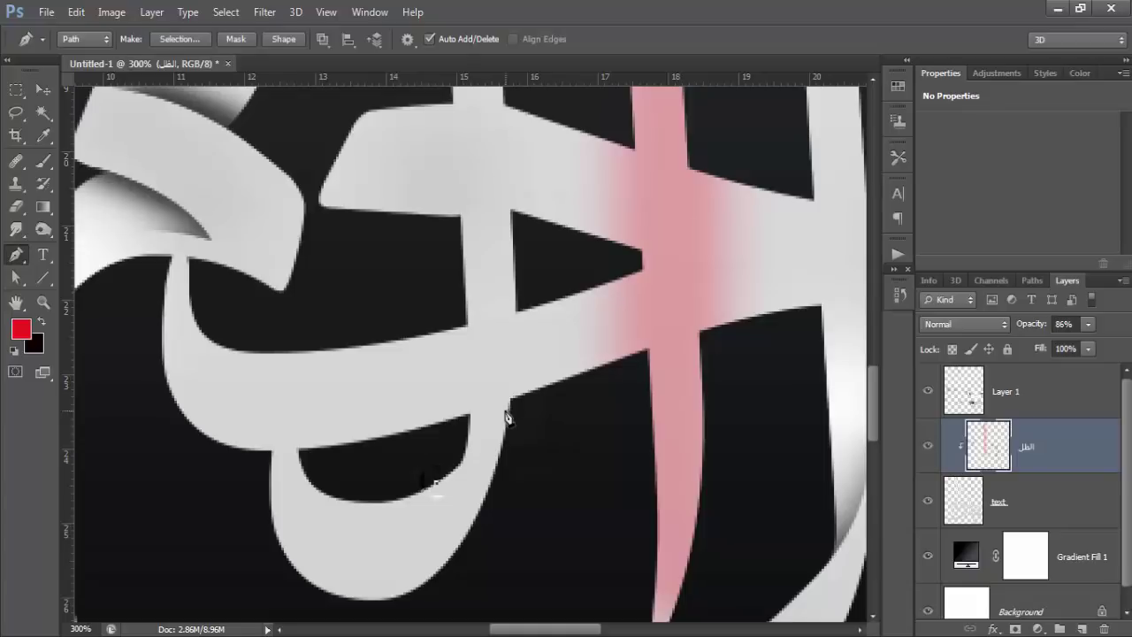
{"action": "left_click_drag", "start_coordinate": [499, 425], "coordinate": [508, 377]}
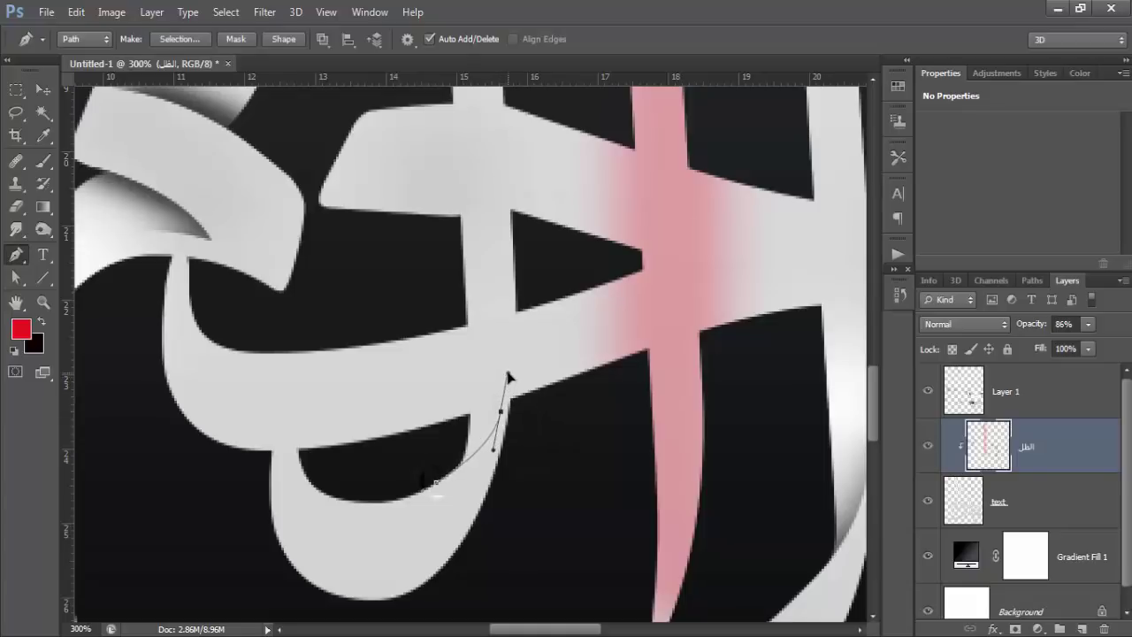
{"action": "left_click", "coordinate": [435, 484]}
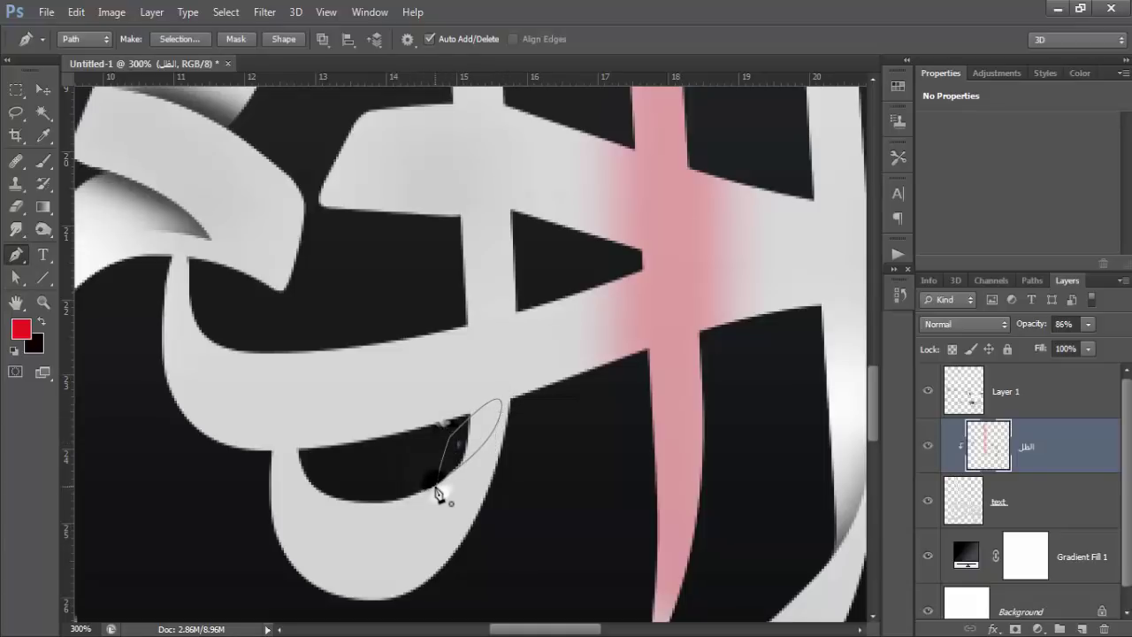
{"action": "key", "text": "ctrl+Return"}
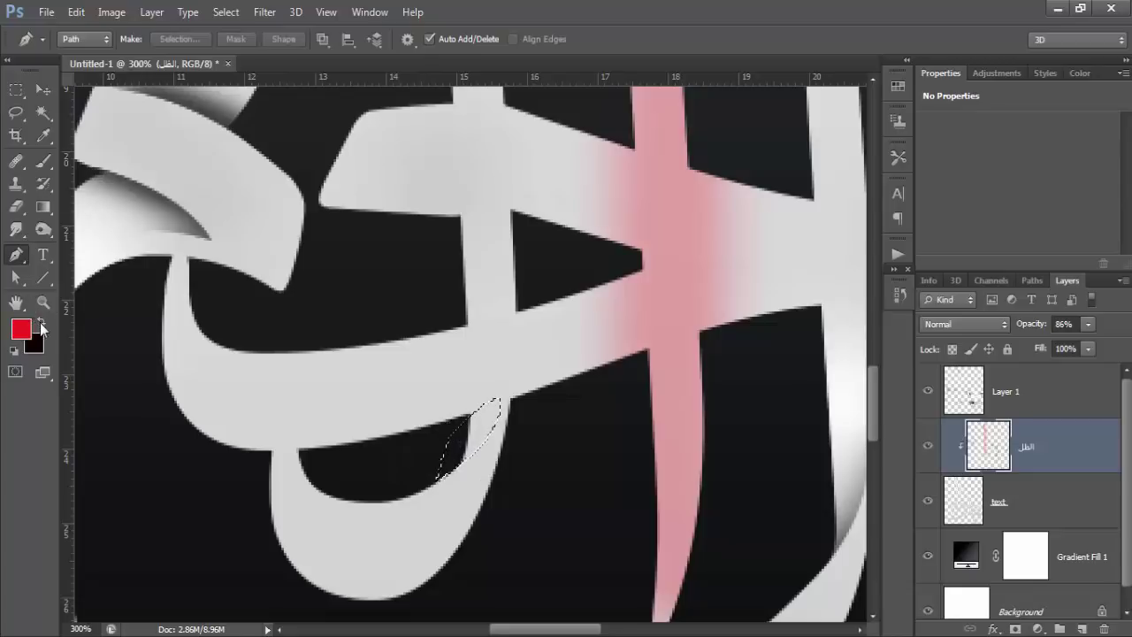
{"action": "left_click", "coordinate": [40, 322]}
{"action": "left_click", "coordinate": [43, 160]}
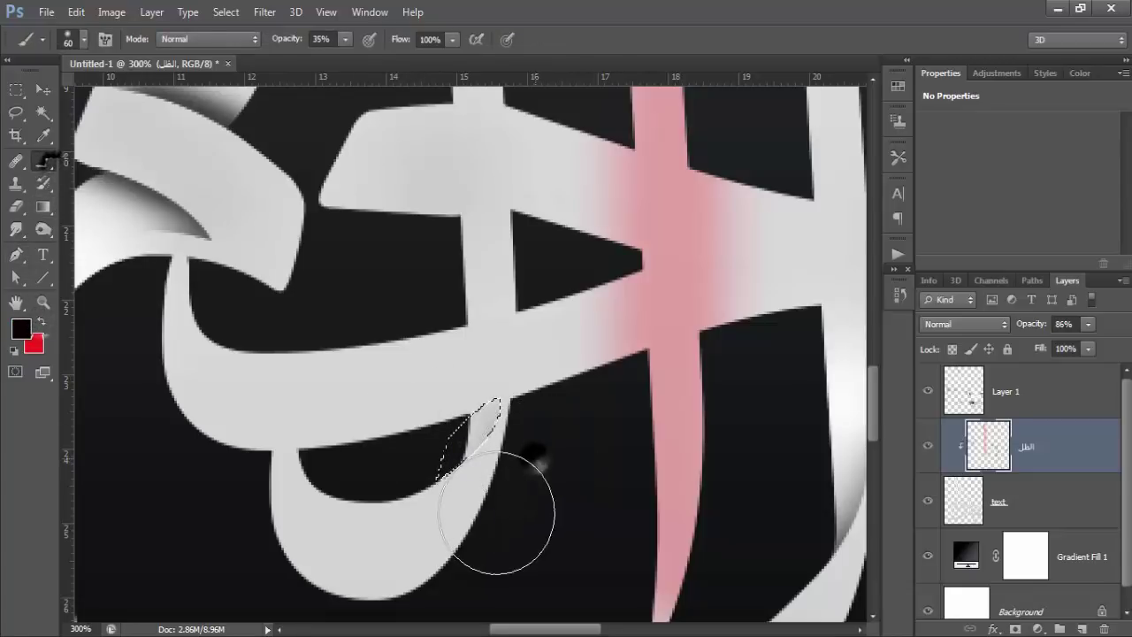
{"action": "left_click_drag", "start_coordinate": [501, 492], "coordinate": [499, 495]}
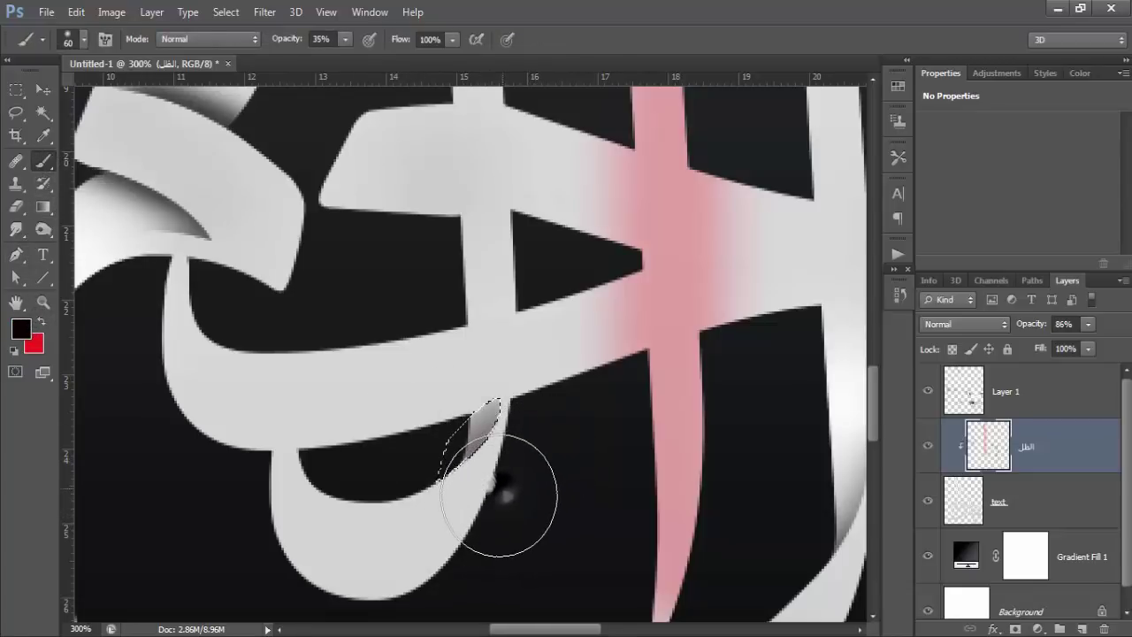
{"action": "left_click_drag", "start_coordinate": [288, 39], "coordinate": [336, 39]}
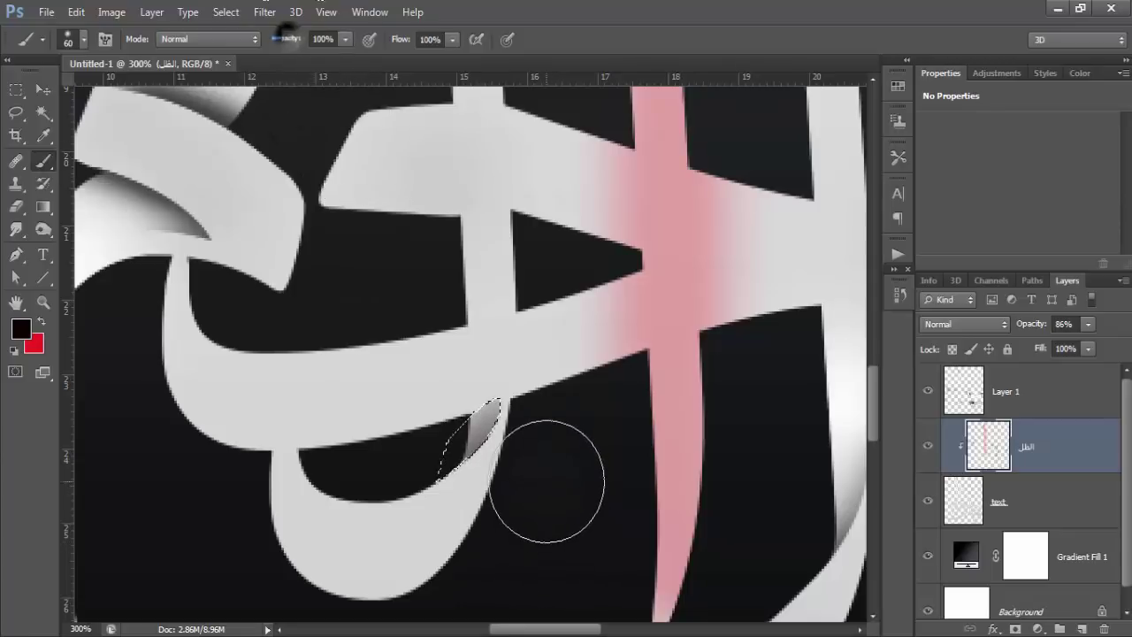
Step: Deselect and erase the grey shadow sliver
{"action": "key", "text": "ctrl+d"}
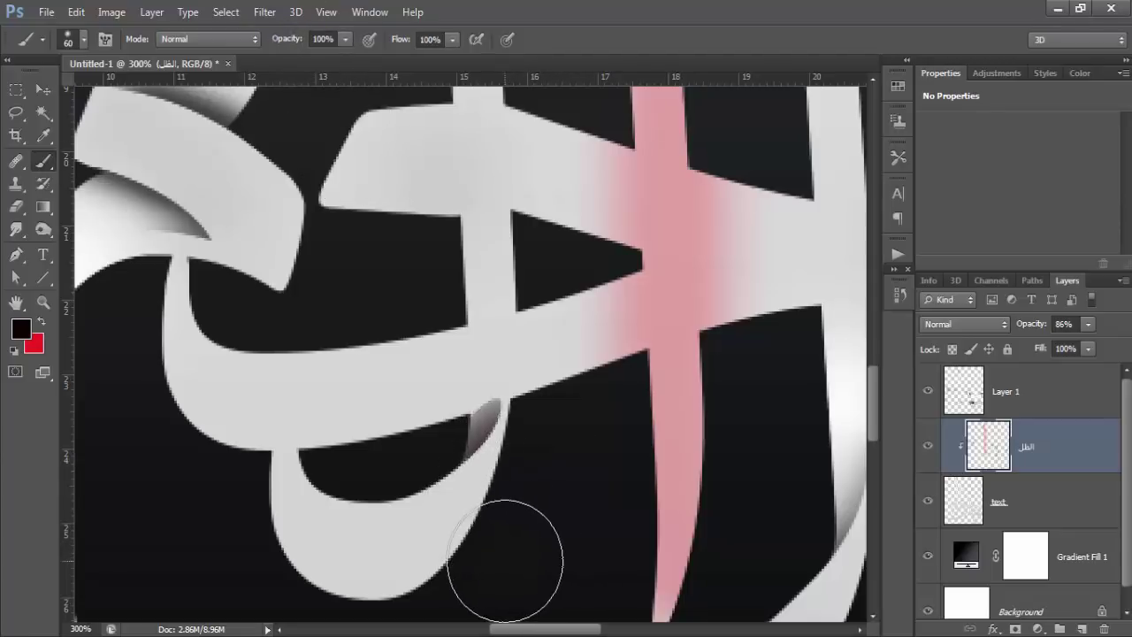
{"action": "scroll", "coordinate": [504, 559], "scroll_direction": "up", "scroll_amount": 2}
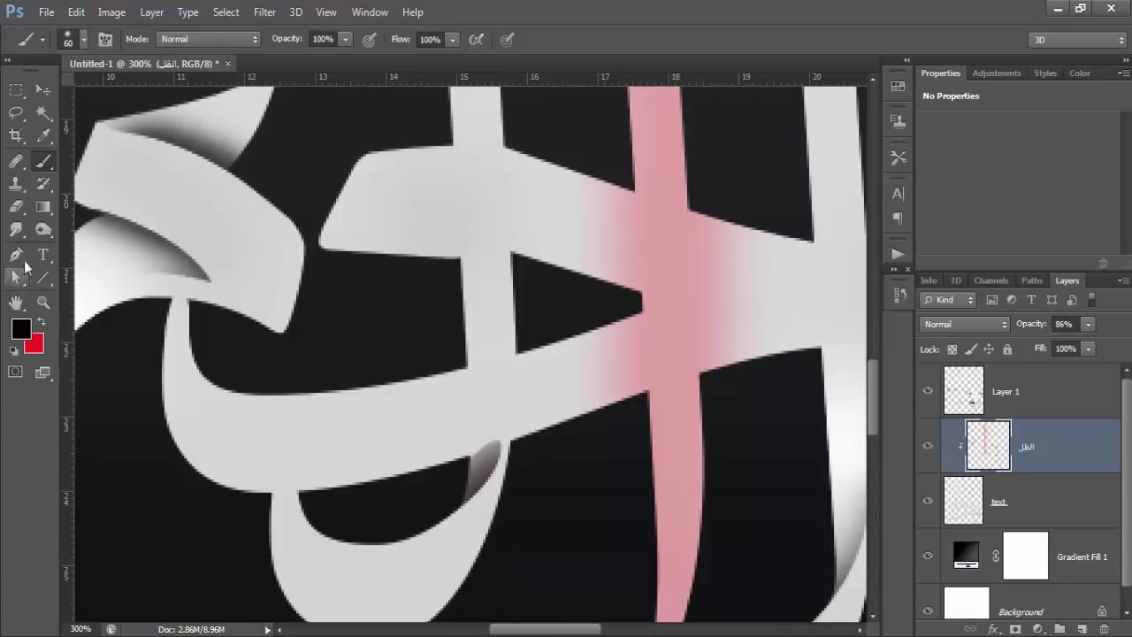
{"action": "left_click", "coordinate": [14, 209]}
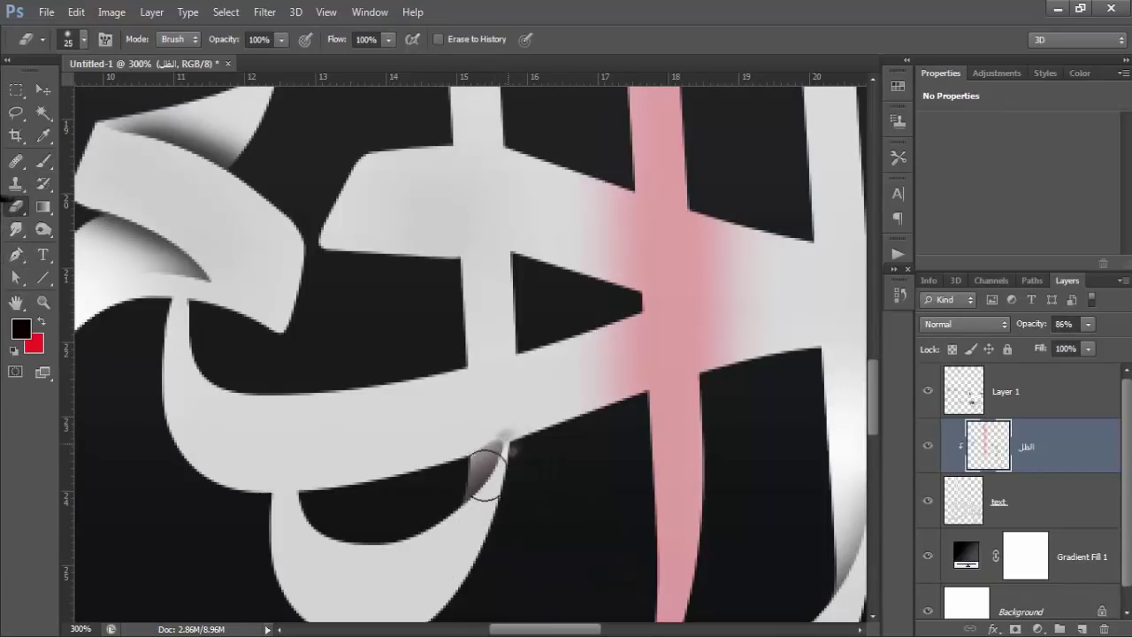
{"action": "left_click_drag", "start_coordinate": [480, 468], "coordinate": [502, 438]}
{"action": "scroll", "coordinate": [308, 536], "scroll_direction": "down", "scroll_amount": 2}
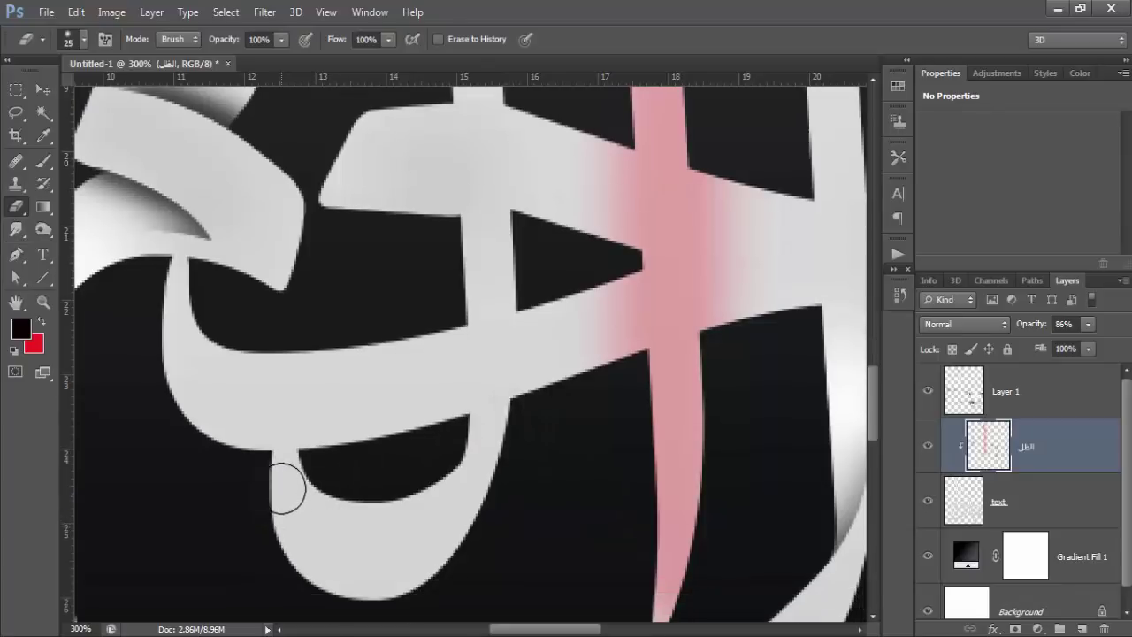
{"action": "scroll", "coordinate": [309, 556], "scroll_direction": "down", "scroll_amount": 2}
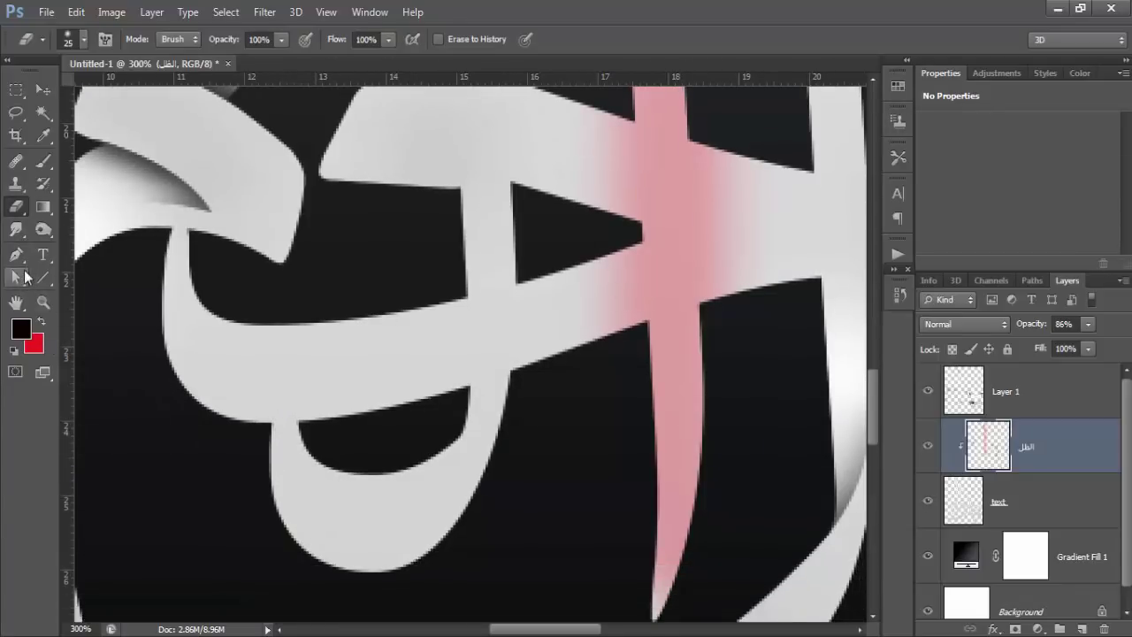
Step: Trace the area inside the lower loop, shade it black, deselect, and zoom out
{"action": "left_click", "coordinate": [15, 253]}
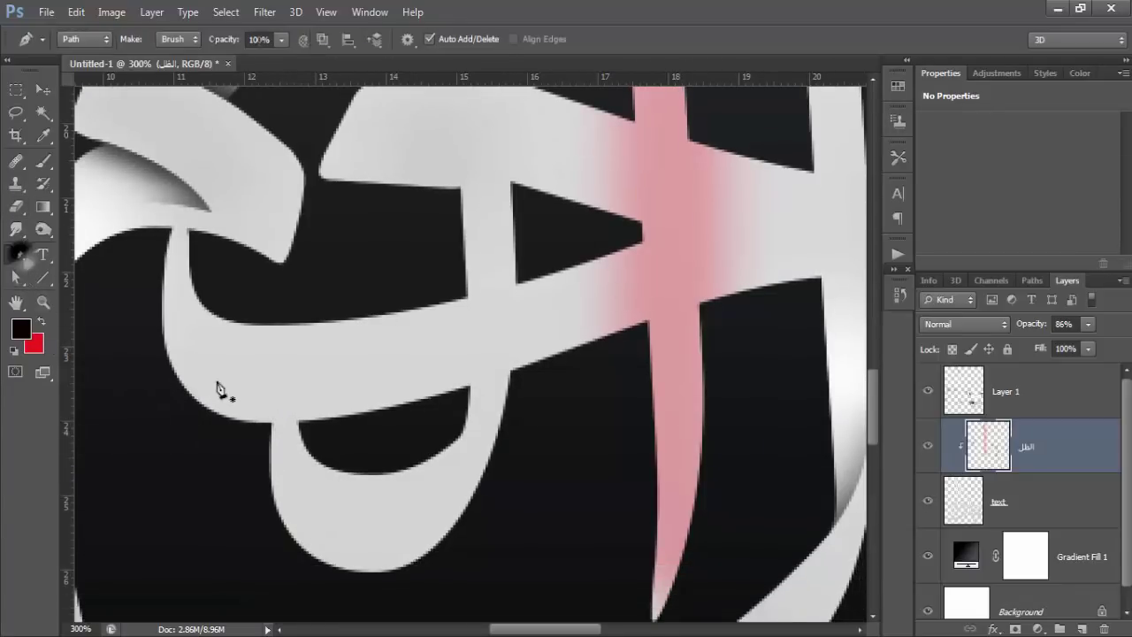
{"action": "left_click", "coordinate": [299, 424]}
{"action": "left_click_drag", "start_coordinate": [334, 557], "coordinate": [381, 573]}
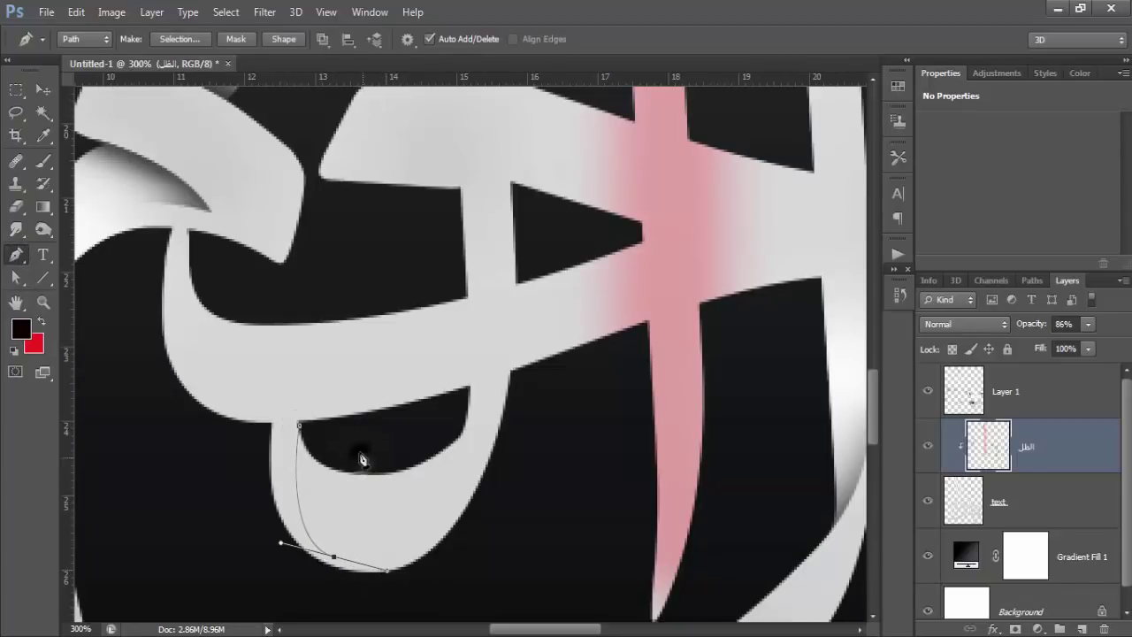
{"action": "left_click_drag", "start_coordinate": [362, 468], "coordinate": [299, 438]}
{"action": "left_click", "coordinate": [299, 433]}
{"action": "key", "text": "ctrl+Return"}
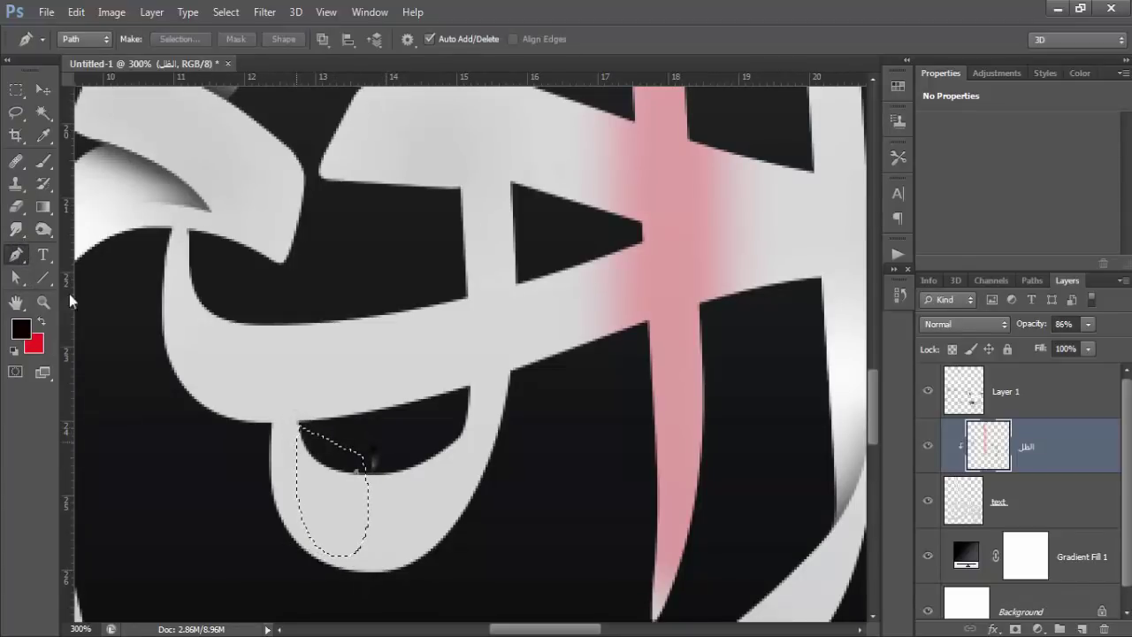
{"action": "left_click", "coordinate": [43, 161]}
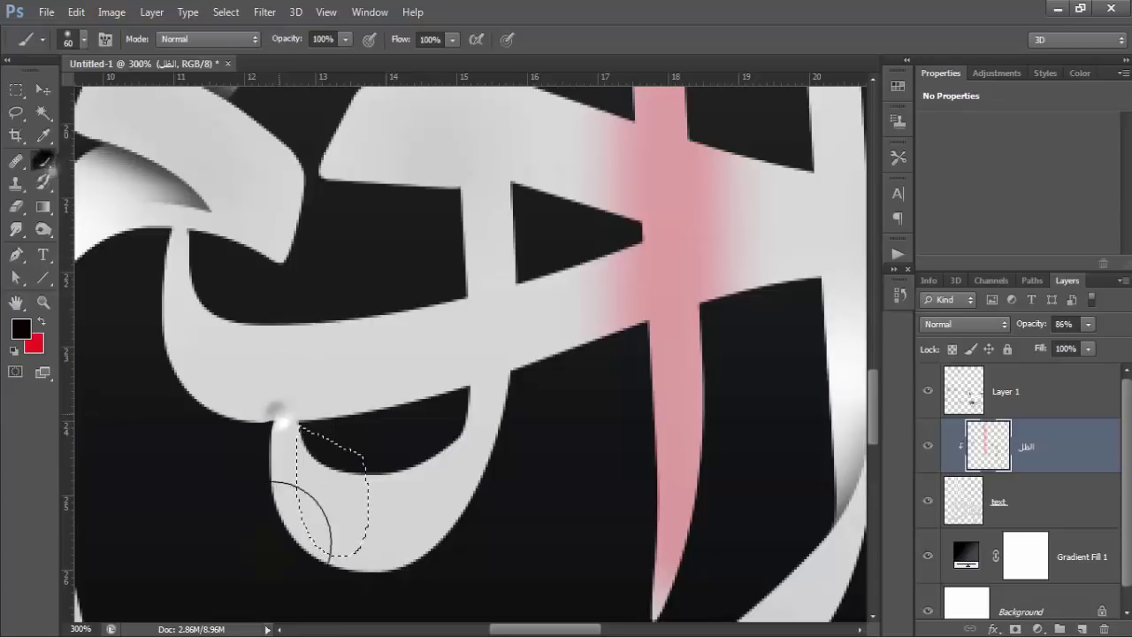
{"action": "left_click", "coordinate": [274, 404]}
{"action": "key", "text": "ctrl+d"}
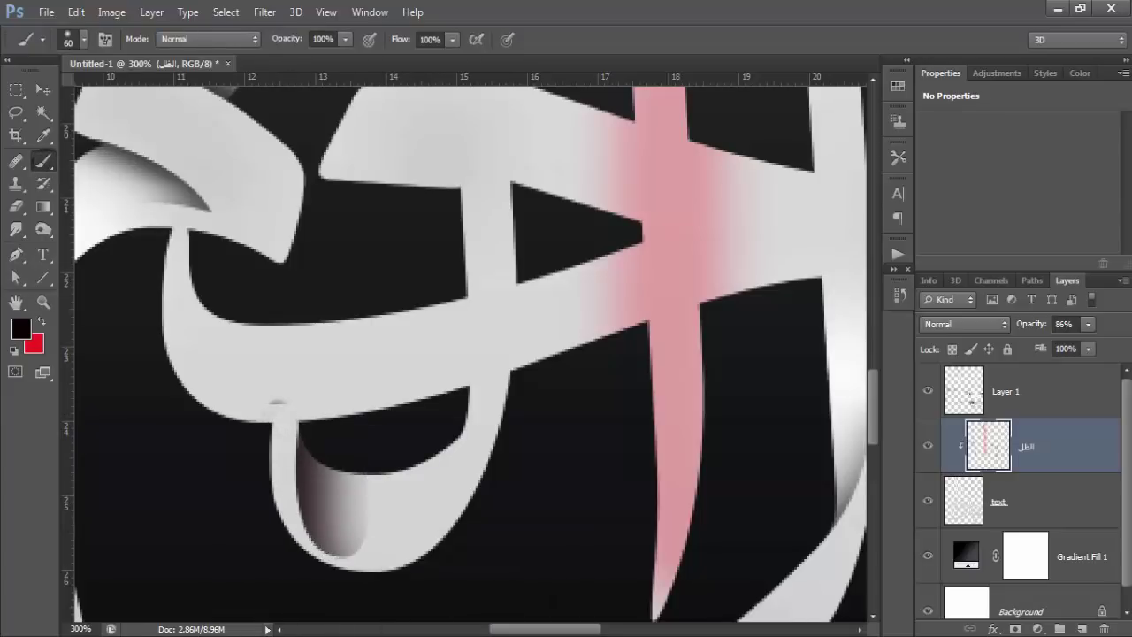
{"action": "key", "text": "ctrl+minus"}
{"action": "key", "text": "ctrl+minus"}
{"action": "key", "text": "ctrl+minus"}
{"action": "key", "text": "ctrl+minus"}
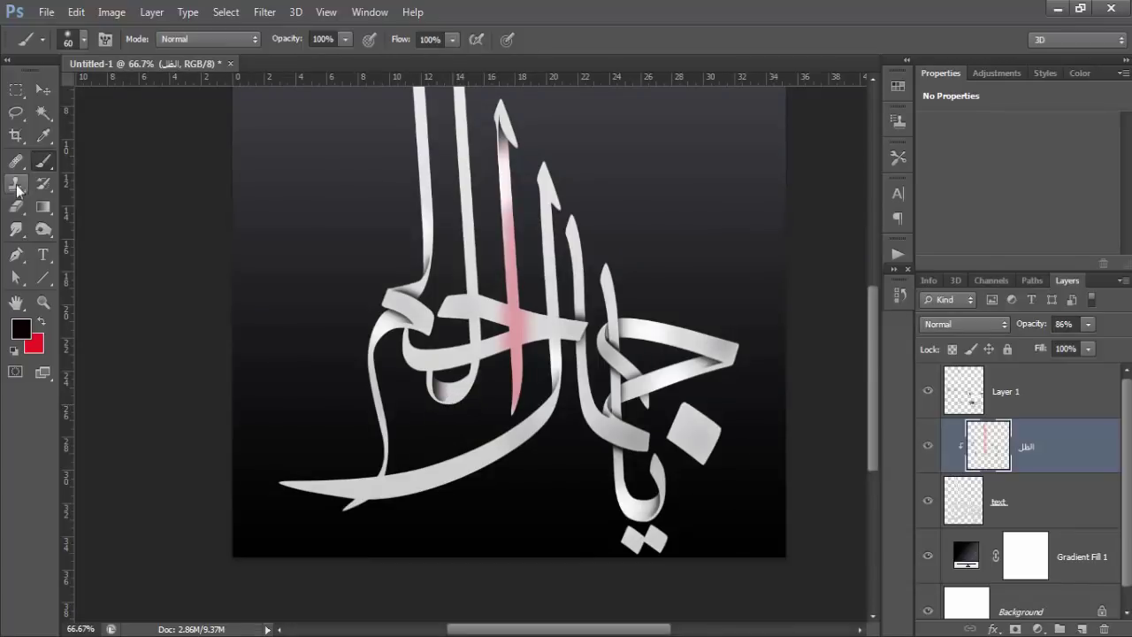
{"action": "key", "text": "e"}
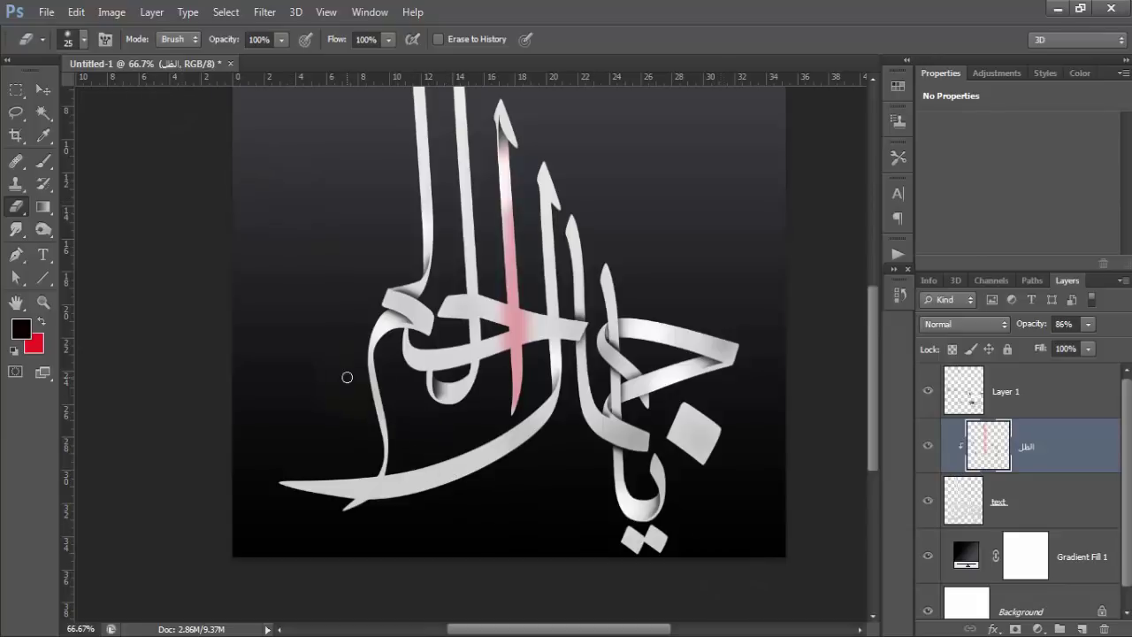
{"action": "scroll", "coordinate": [380, 389], "scroll_direction": "up", "scroll_amount": 1}
{"action": "scroll", "coordinate": [409, 398], "scroll_direction": "up", "scroll_amount": 1}
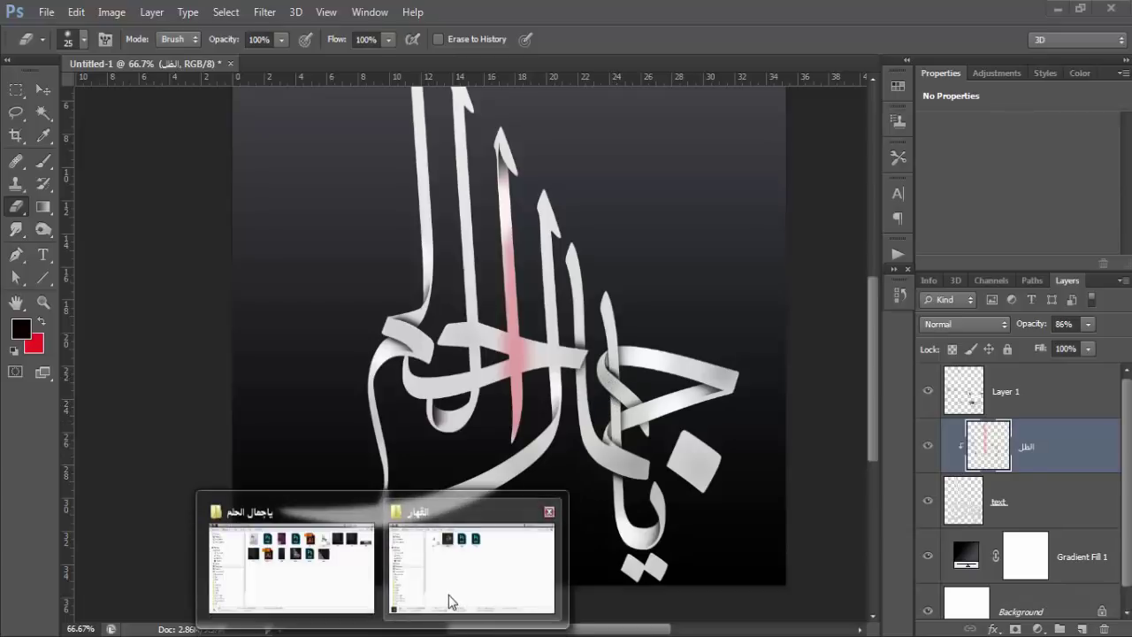
{"action": "left_click", "coordinate": [475, 565]}
{"action": "double_click", "coordinate": [411, 146]}
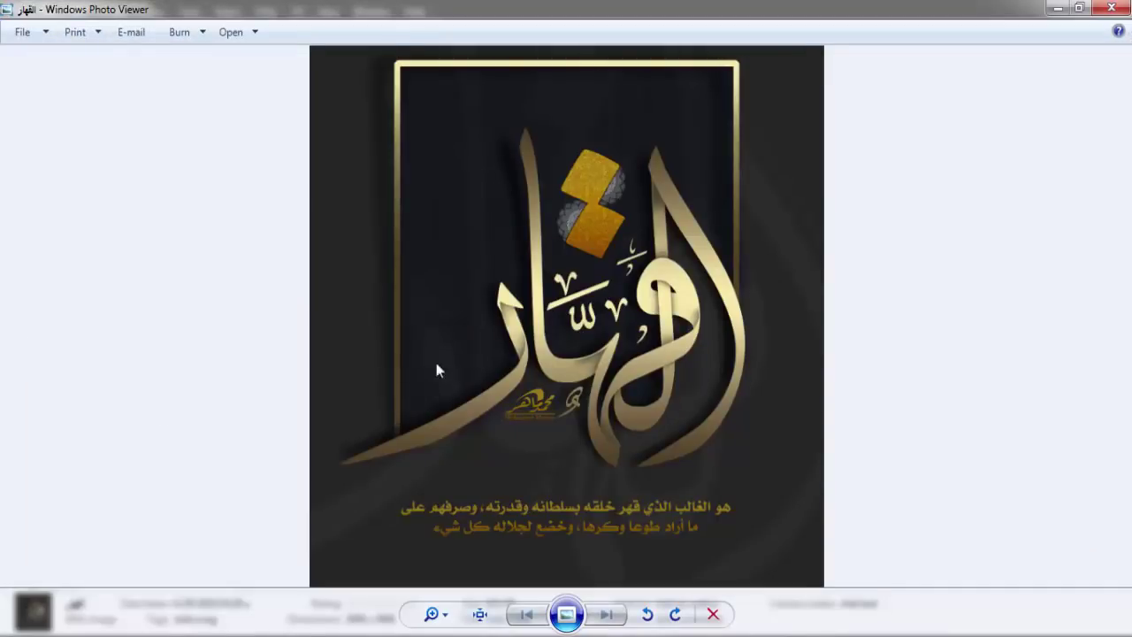
{"action": "scroll", "coordinate": [436, 370], "scroll_direction": "up", "scroll_amount": 1}
{"action": "scroll", "coordinate": [523, 379], "scroll_direction": "up", "scroll_amount": 3}
{"action": "scroll", "coordinate": [518, 379], "scroll_direction": "down", "scroll_amount": 2}
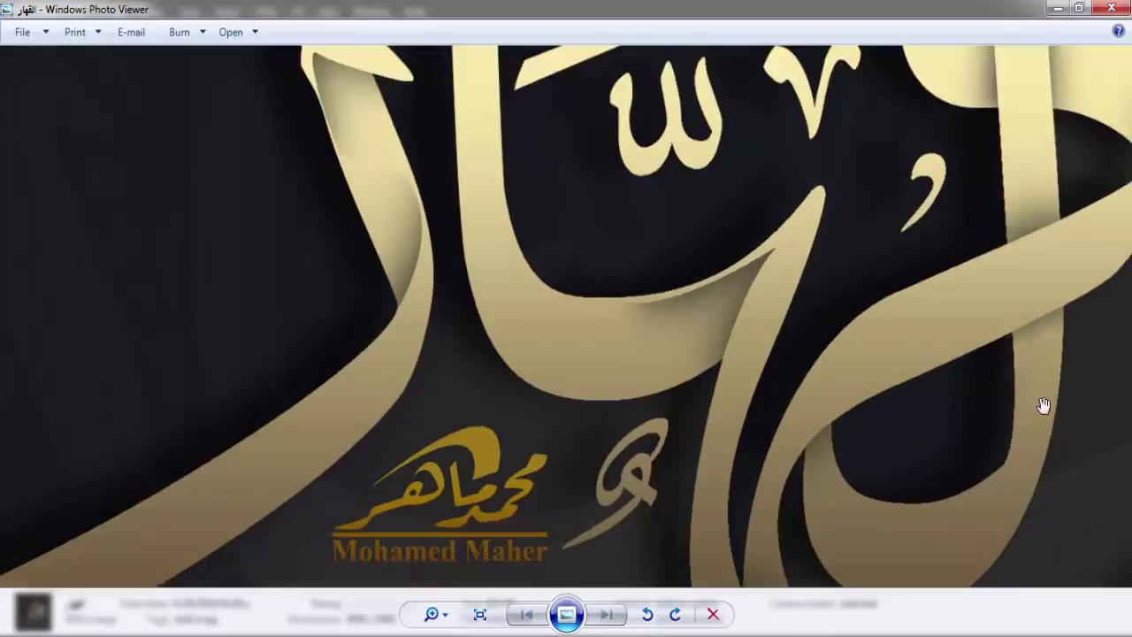
{"action": "scroll", "coordinate": [1044, 404], "scroll_direction": "down", "scroll_amount": 3}
{"action": "scroll", "coordinate": [738, 336], "scroll_direction": "down", "scroll_amount": 1}
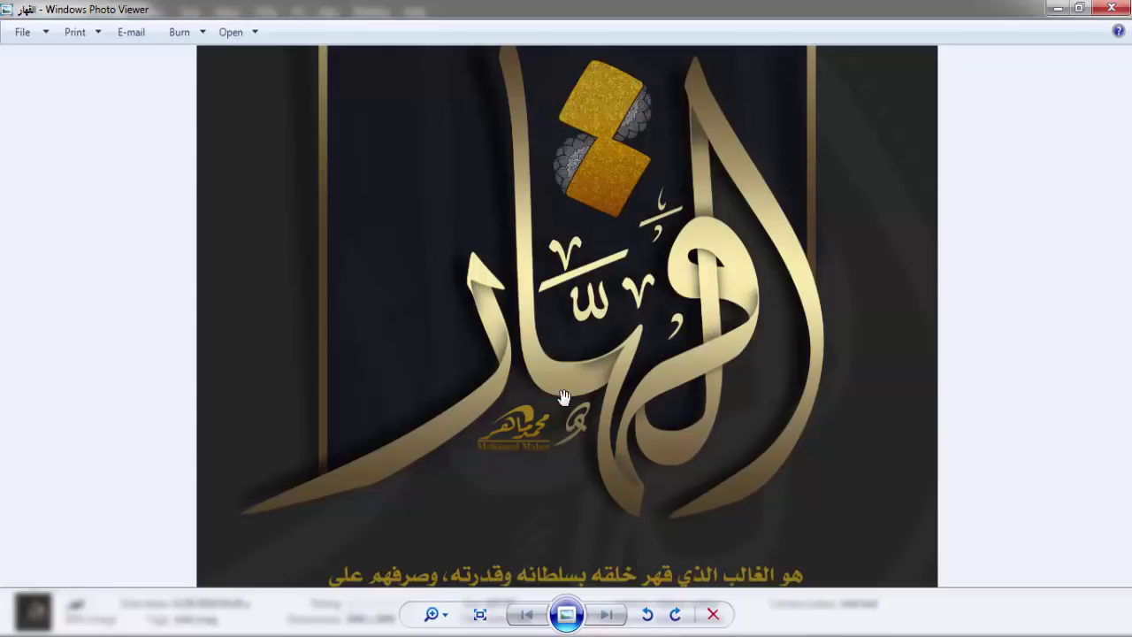
{"action": "left_click", "coordinate": [1125, 7]}
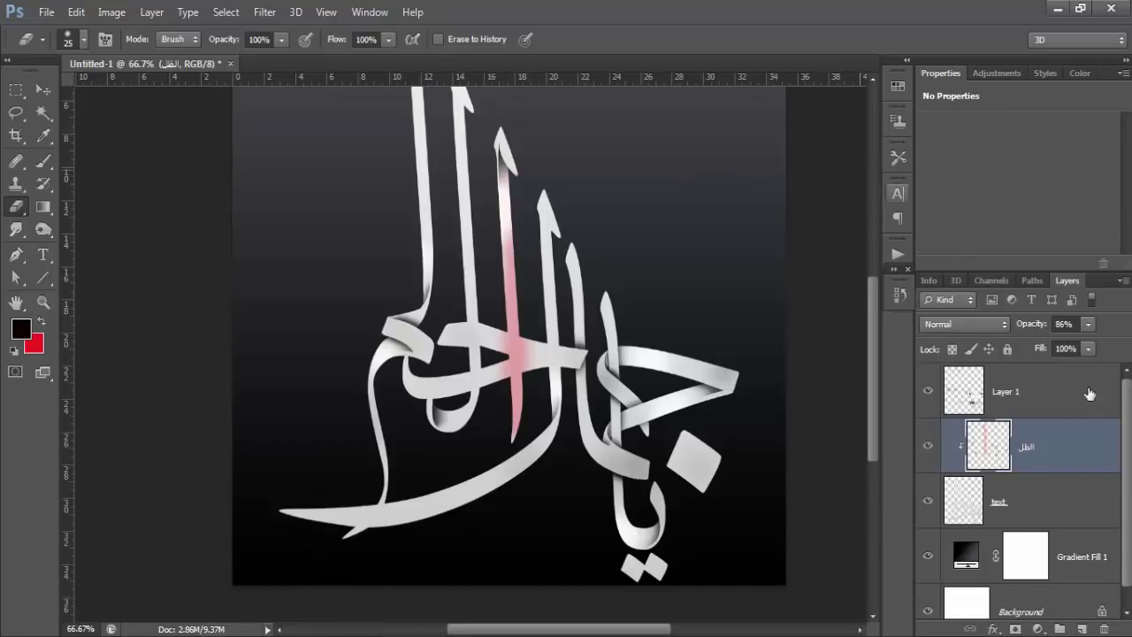
Step: Delete the old lettering layers, leaving Layer 1 with the black س
{"action": "left_click", "coordinate": [1069, 416]}
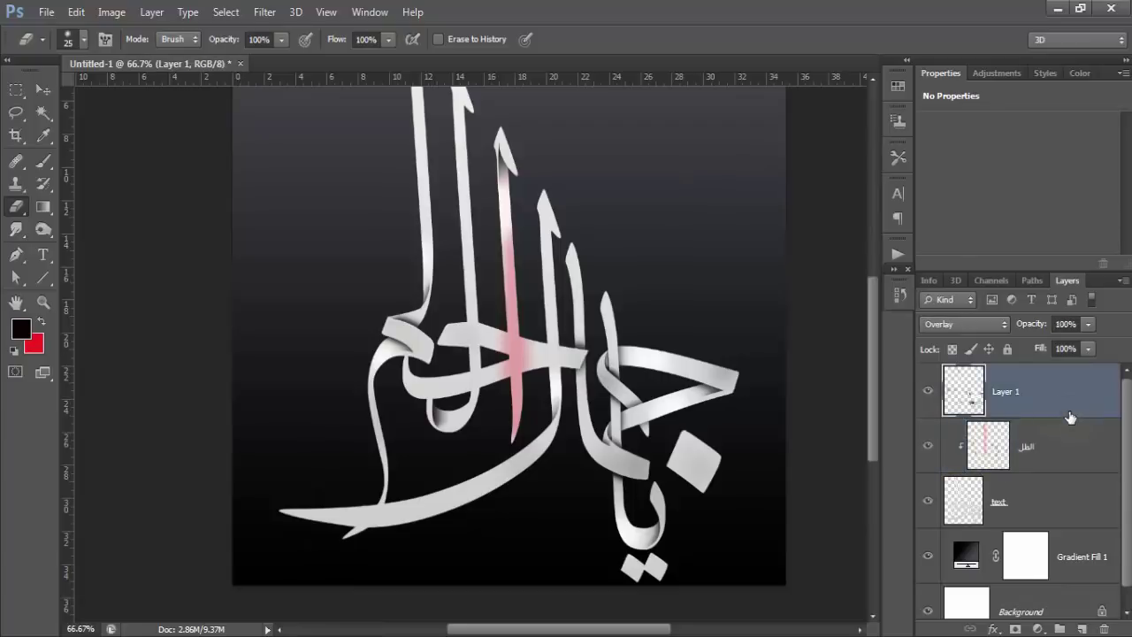
{"action": "key", "text": "Delete"}
{"action": "key", "text": "Delete"}
{"action": "key", "text": "Delete"}
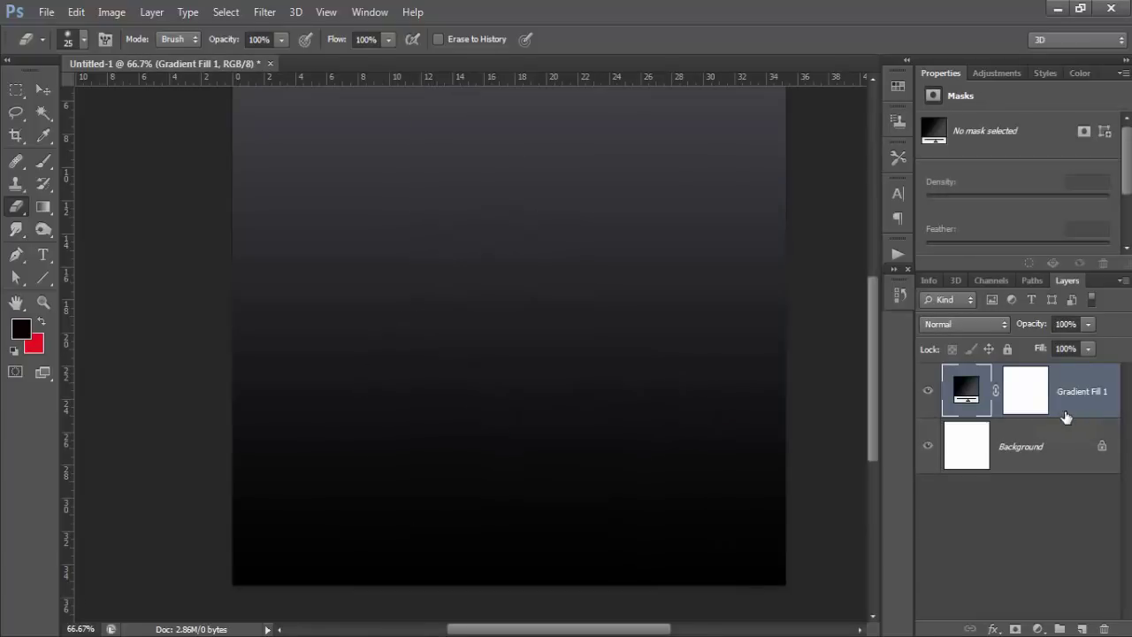
{"action": "left_click", "coordinate": [398, 631]}
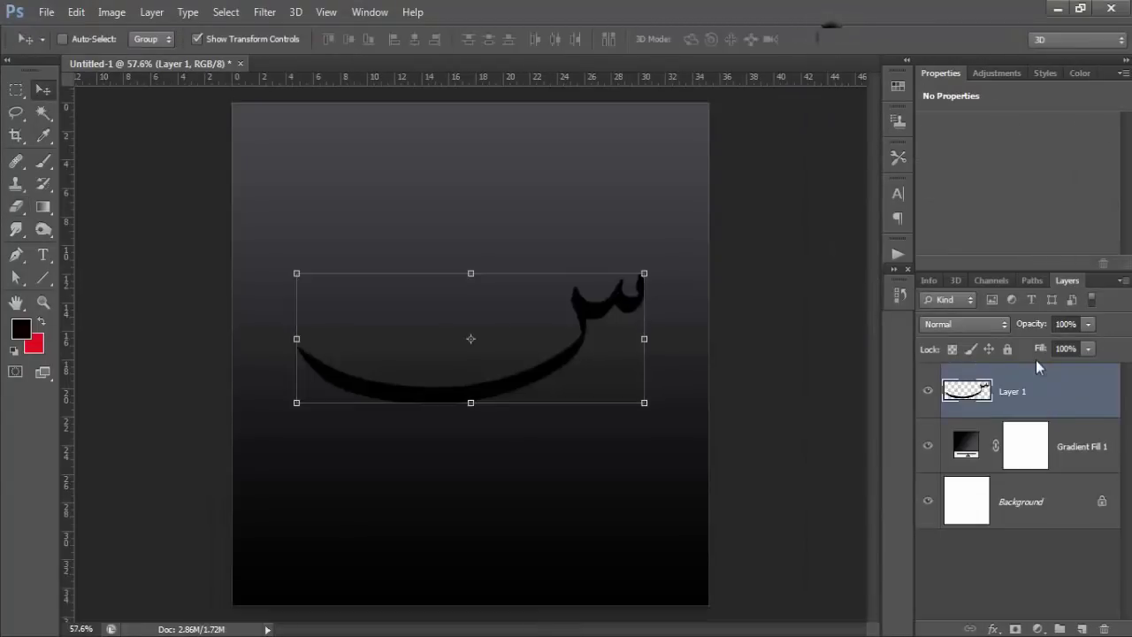
{"action": "left_click", "coordinate": [43, 301]}
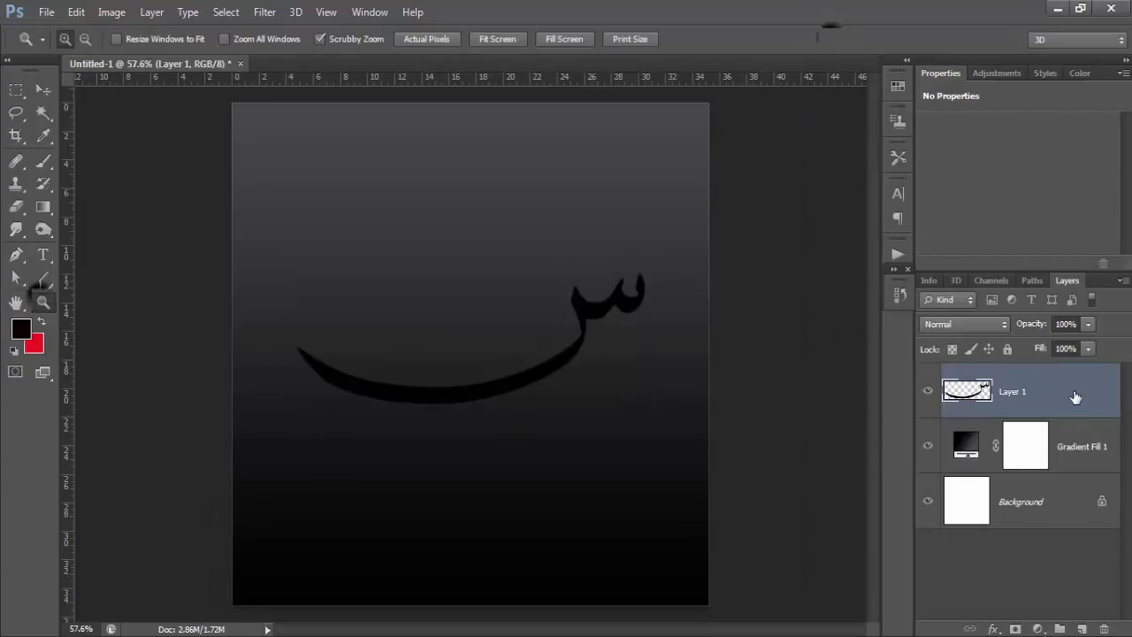
{"action": "key", "text": "h"}
Step: Give Layer 1 a white Gradient Overlay layer style
{"action": "double_click", "coordinate": [1034, 391]}
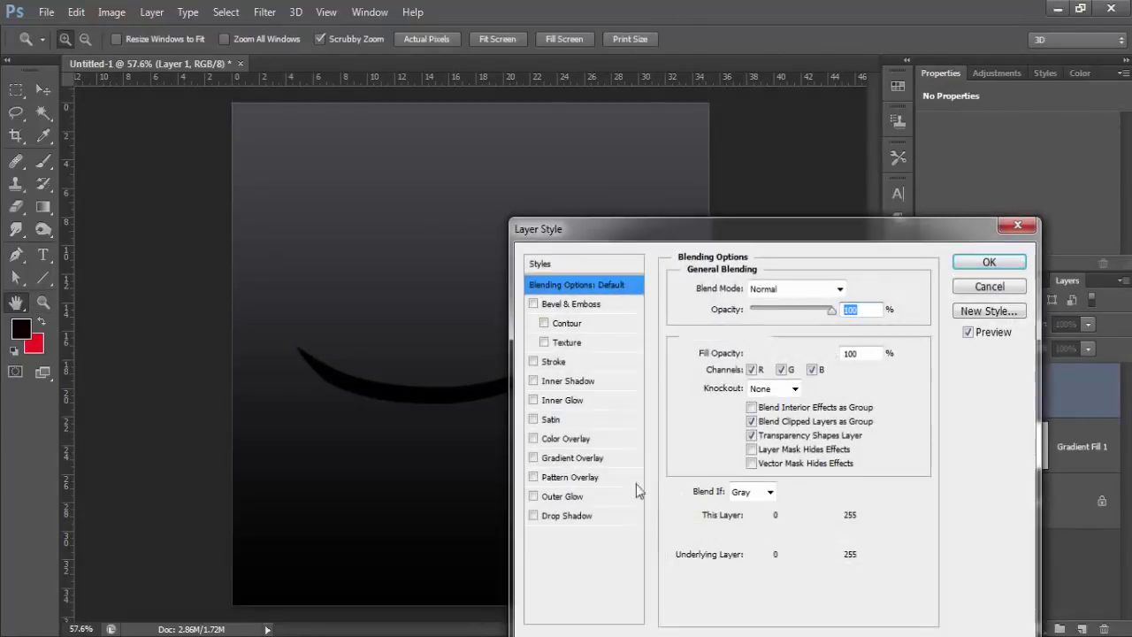
{"action": "left_click", "coordinate": [583, 458]}
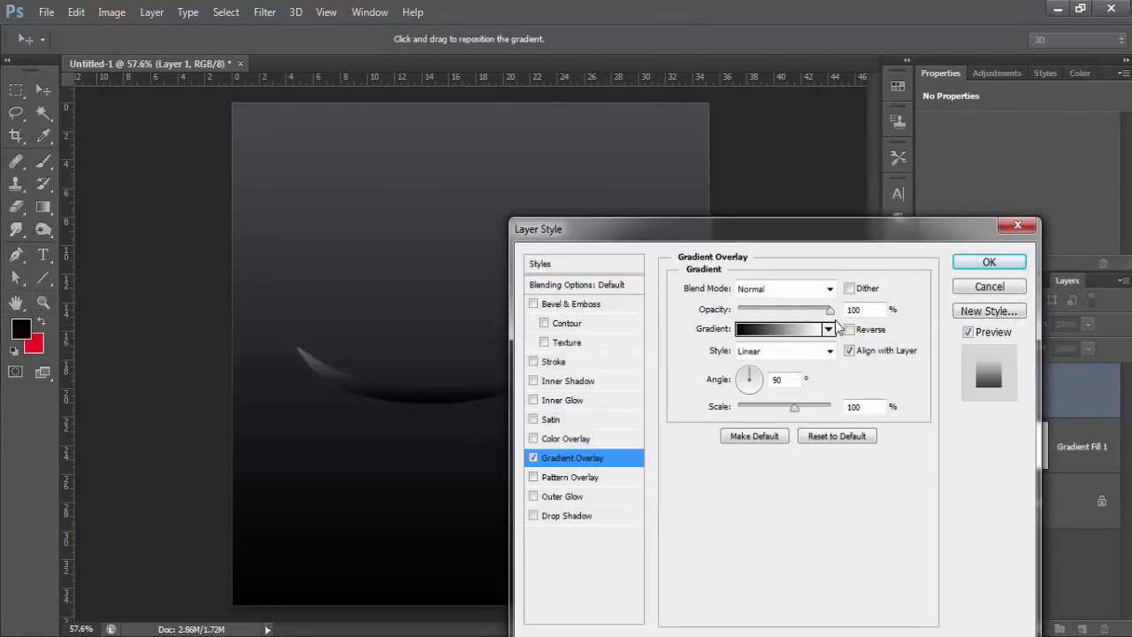
{"action": "left_click", "coordinate": [829, 330]}
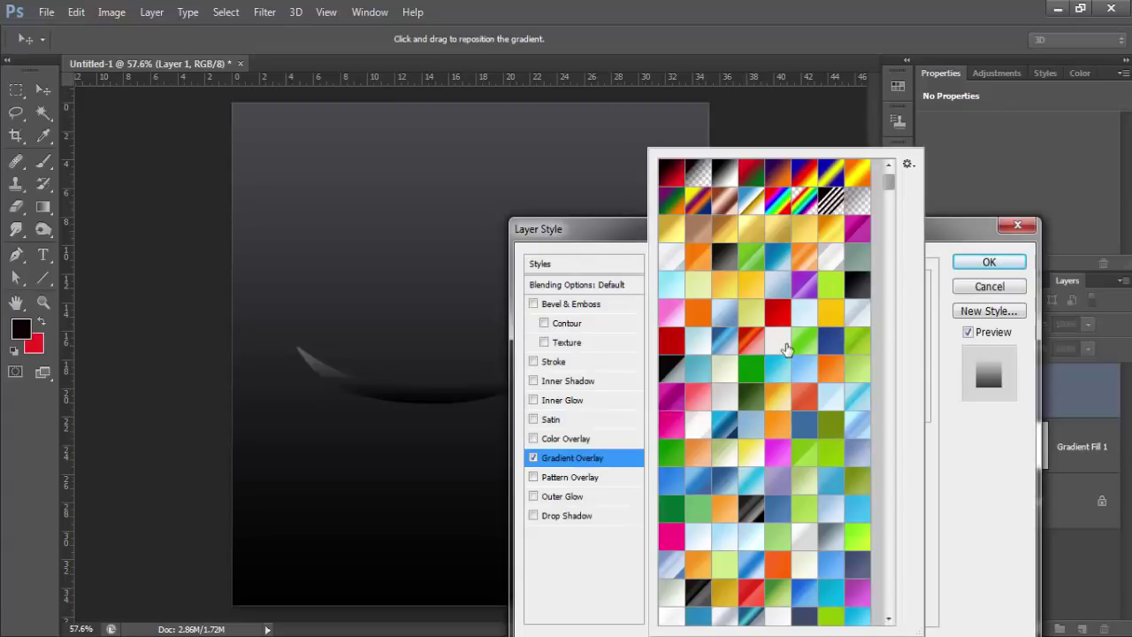
{"action": "left_click", "coordinate": [786, 349]}
{"action": "left_click", "coordinate": [996, 262]}
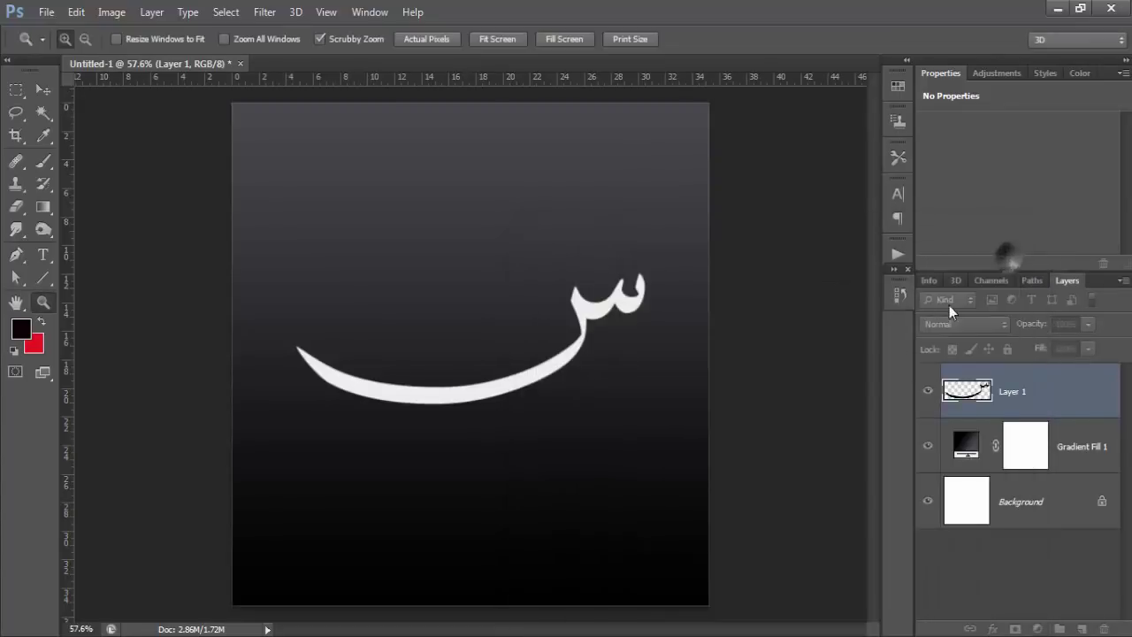
Step: Rasterize Layer 1's style and add a new Layer 2 clipped to it
{"action": "right_click", "coordinate": [1030, 393]}
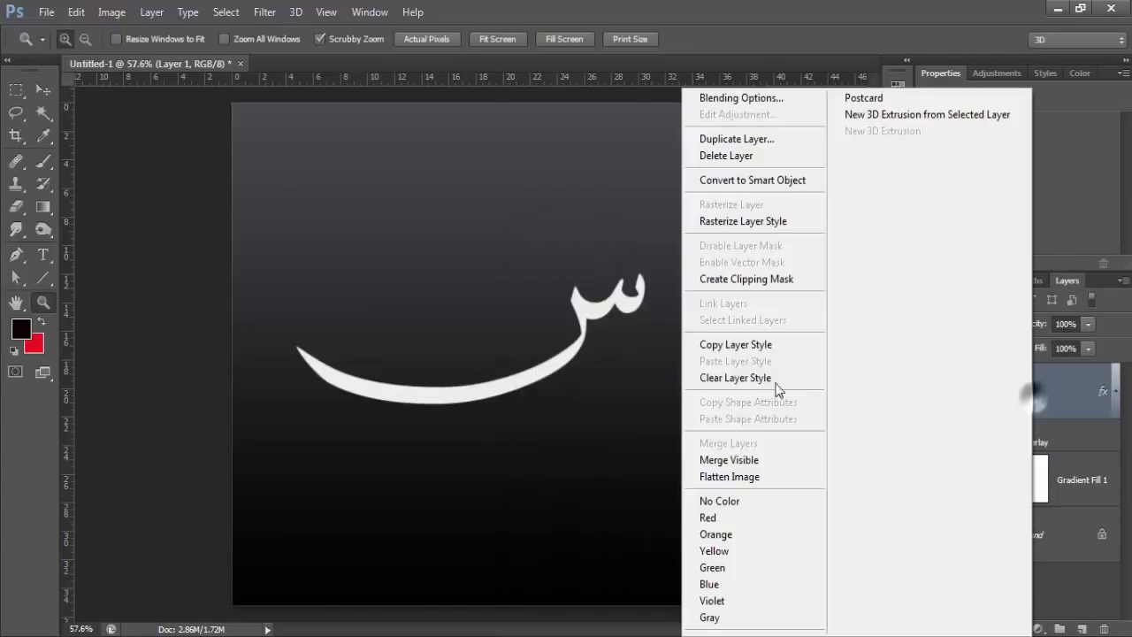
{"action": "left_click", "coordinate": [731, 226]}
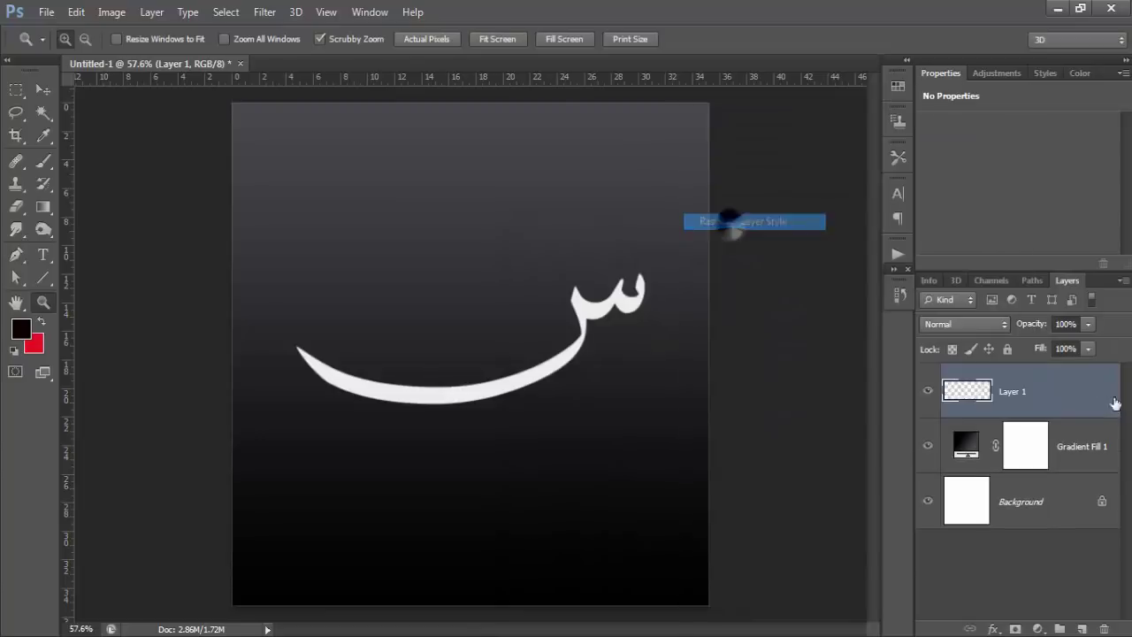
{"action": "left_click", "coordinate": [1080, 629]}
{"action": "right_click", "coordinate": [1046, 405]}
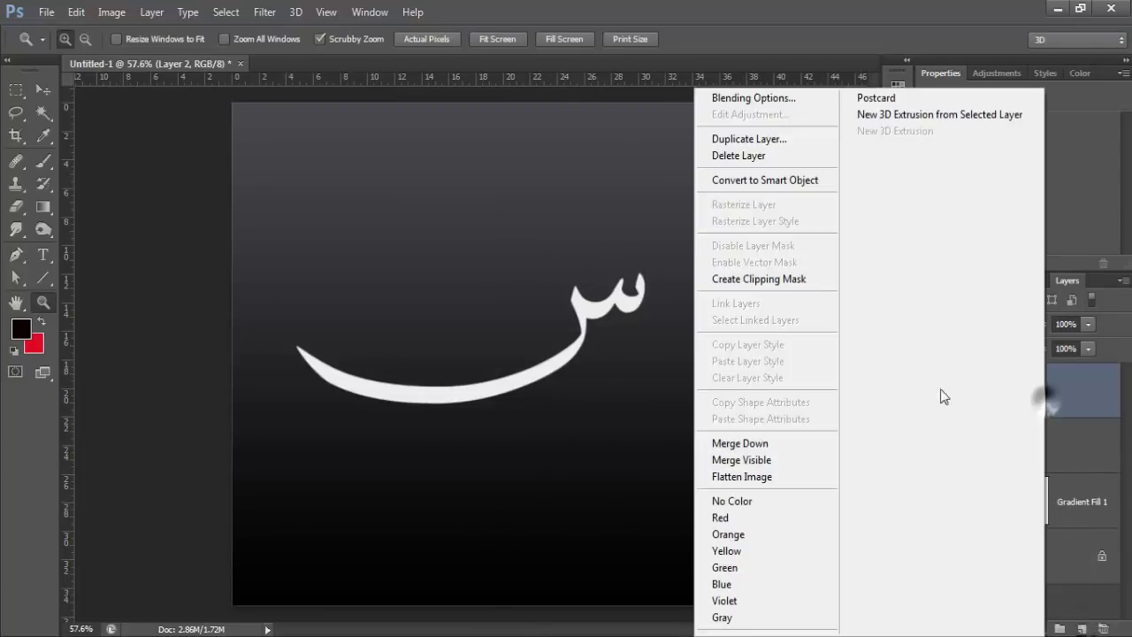
{"action": "left_click", "coordinate": [759, 279]}
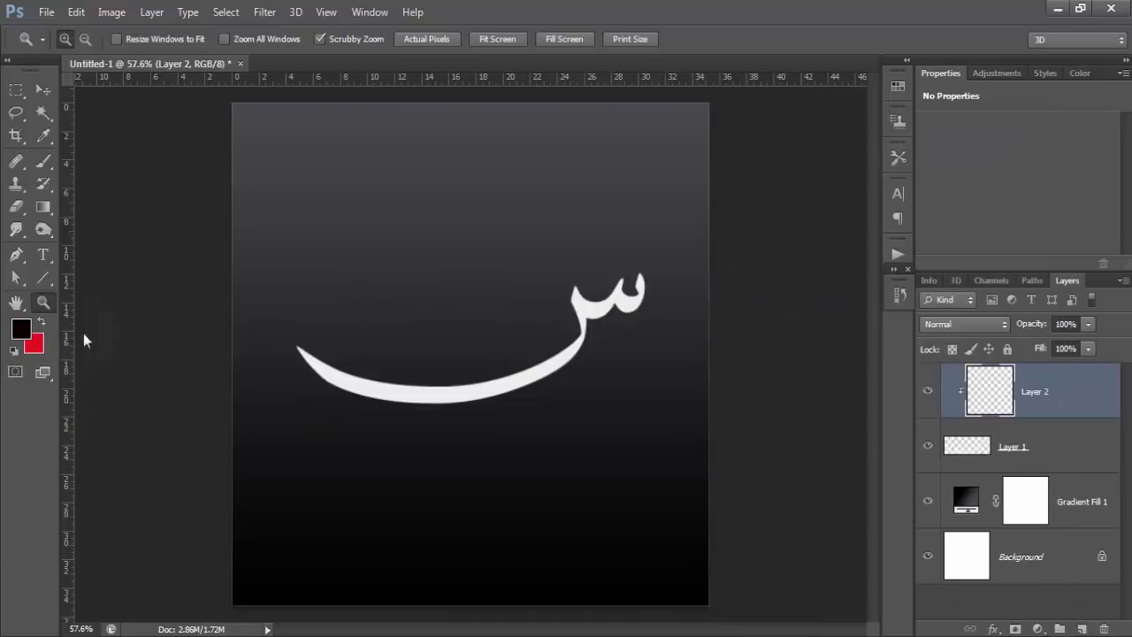
Step: Outline the fold under the letter's right hook with a Pen path and load it as a selection
{"action": "left_click_drag", "start_coordinate": [603, 307], "coordinate": [631, 291]}
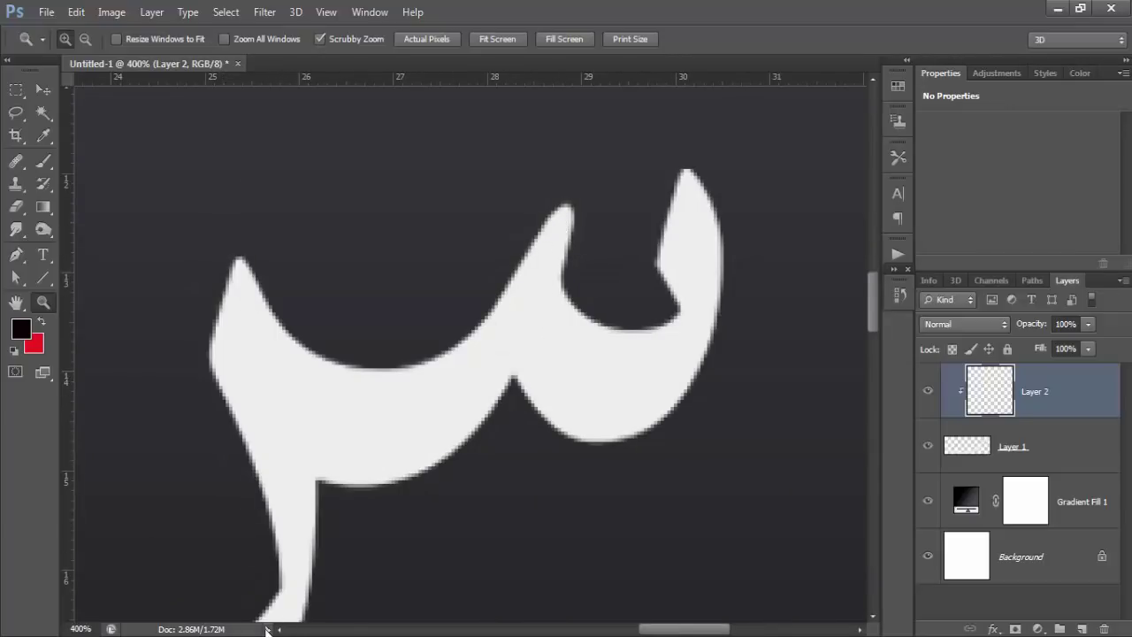
{"action": "left_click", "coordinate": [16, 254]}
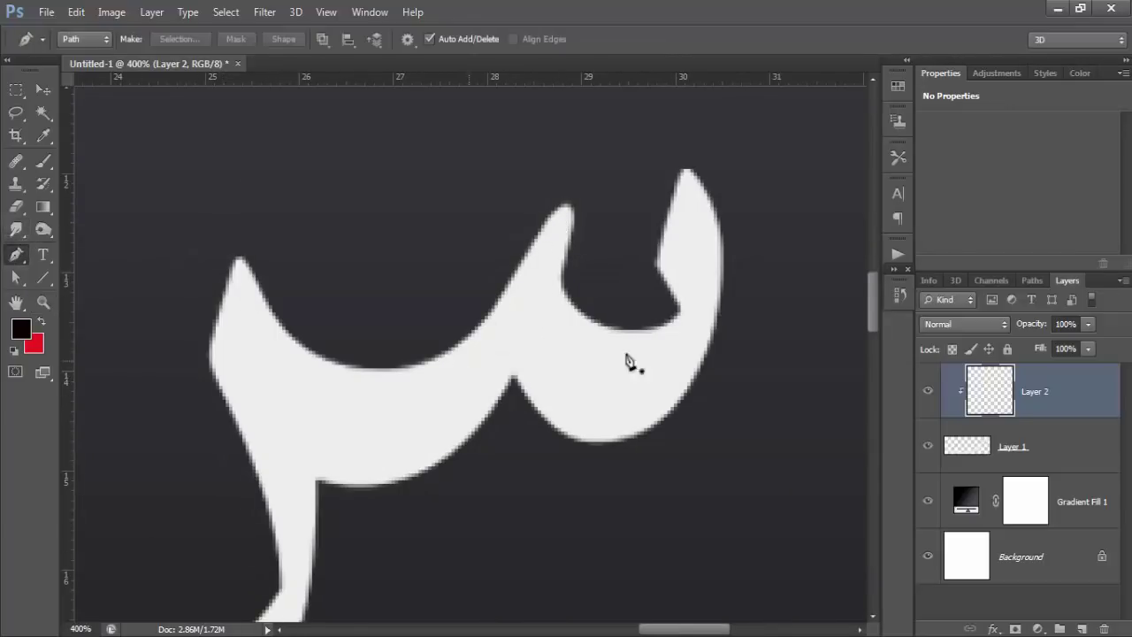
{"action": "left_click", "coordinate": [670, 289]}
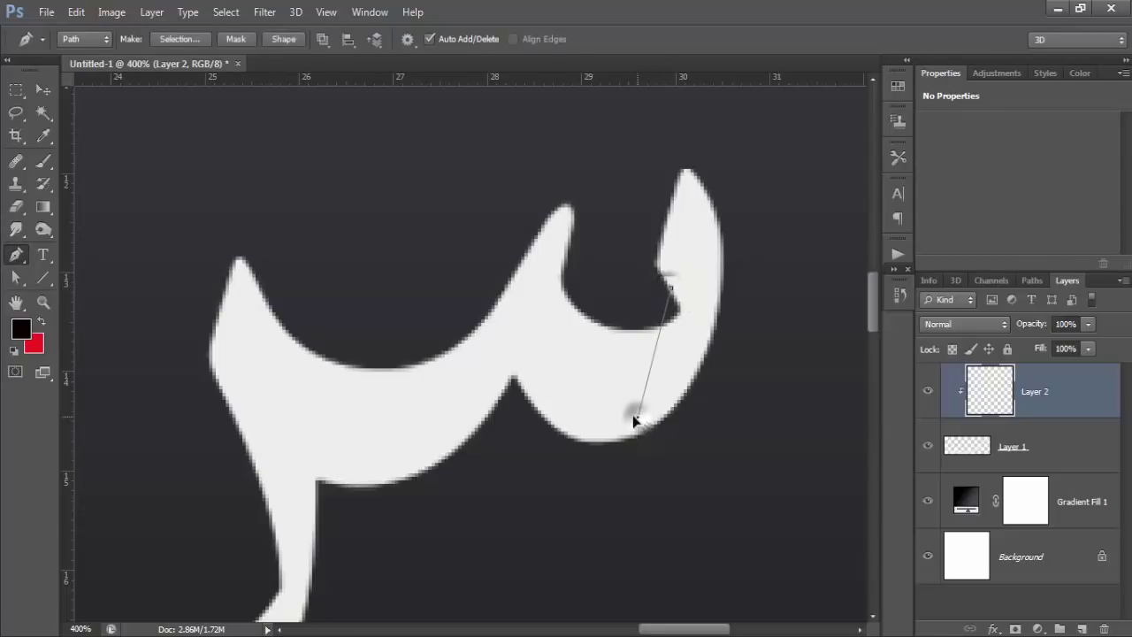
{"action": "left_click_drag", "start_coordinate": [637, 417], "coordinate": [555, 448]}
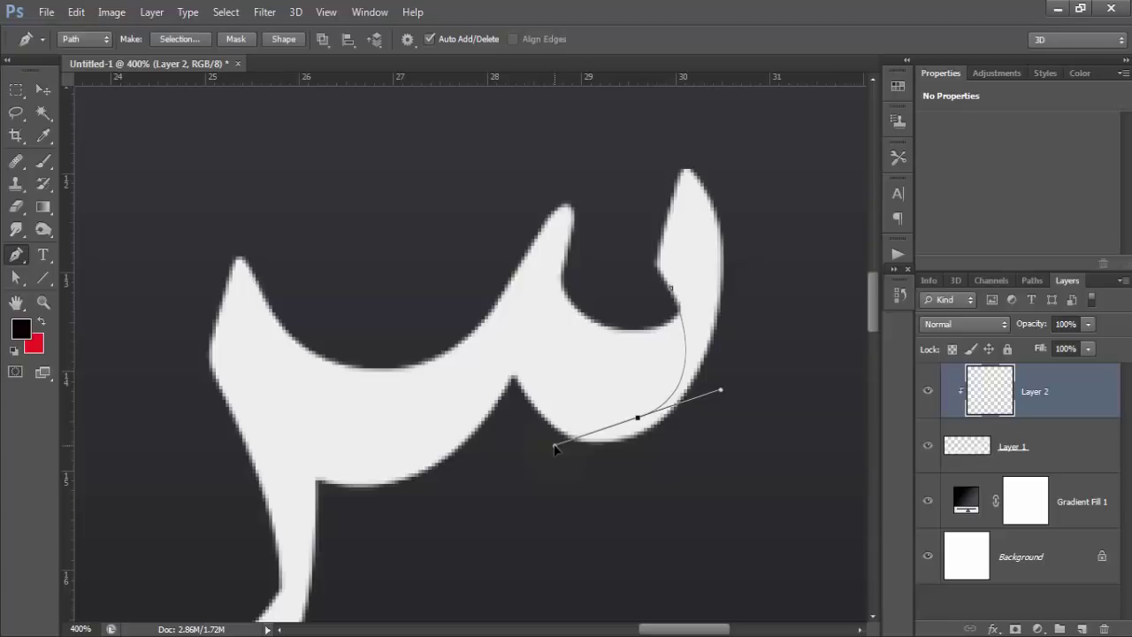
{"action": "left_click", "coordinate": [589, 287]}
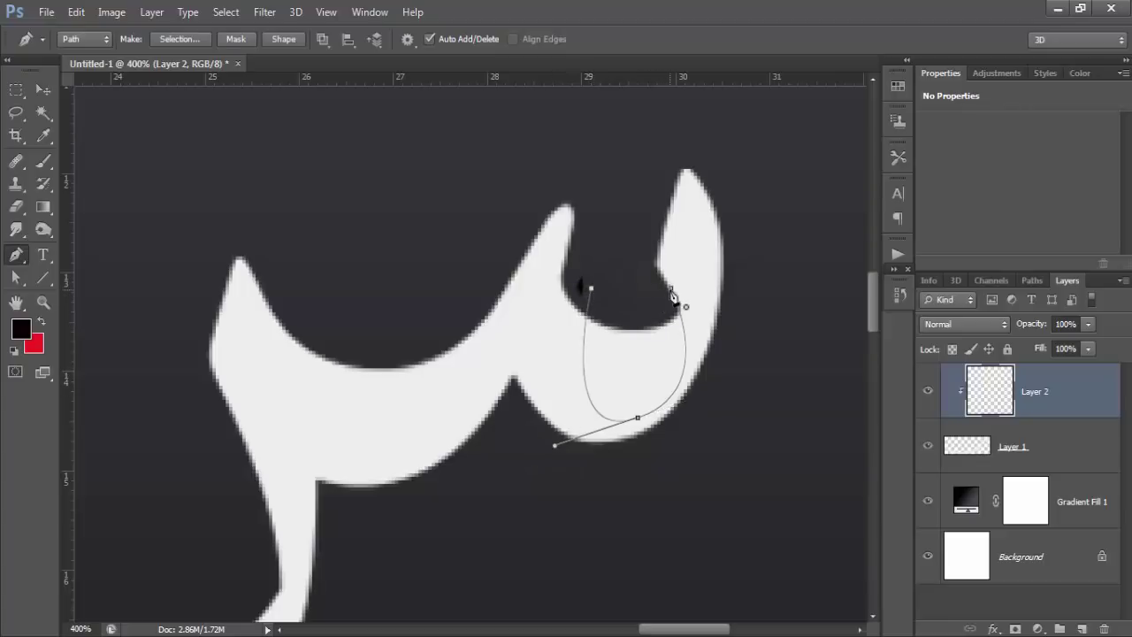
{"action": "left_click", "coordinate": [670, 285]}
{"action": "key", "text": "ctrl+Return"}
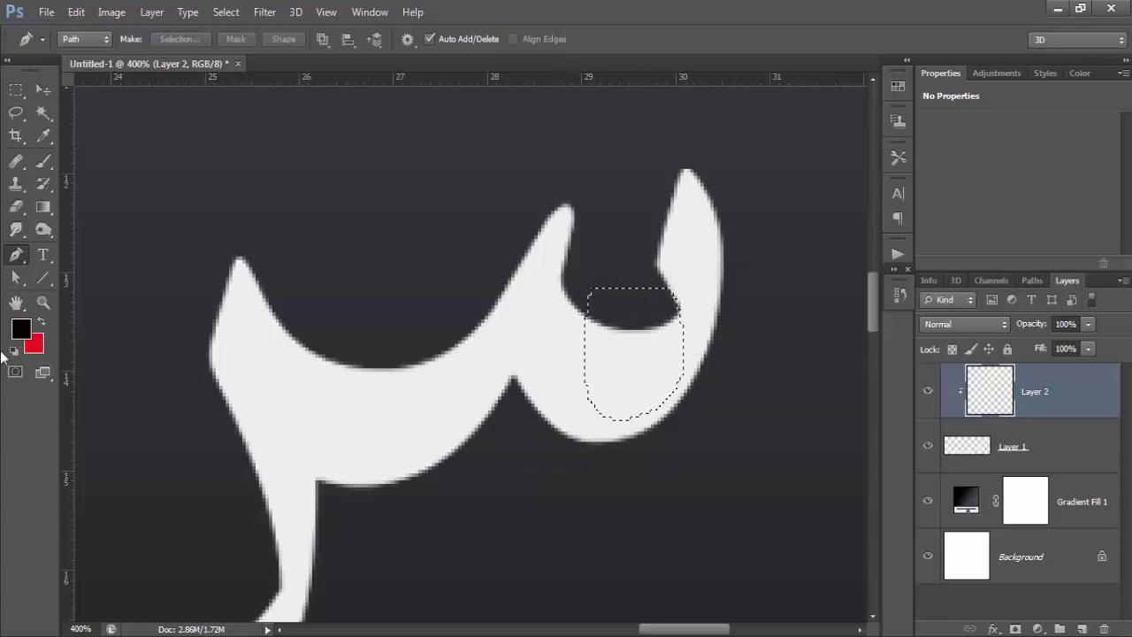
Step: Brush grey shading inside the fold, deselect, and erase part of it to soften the edge
{"action": "left_click", "coordinate": [44, 161]}
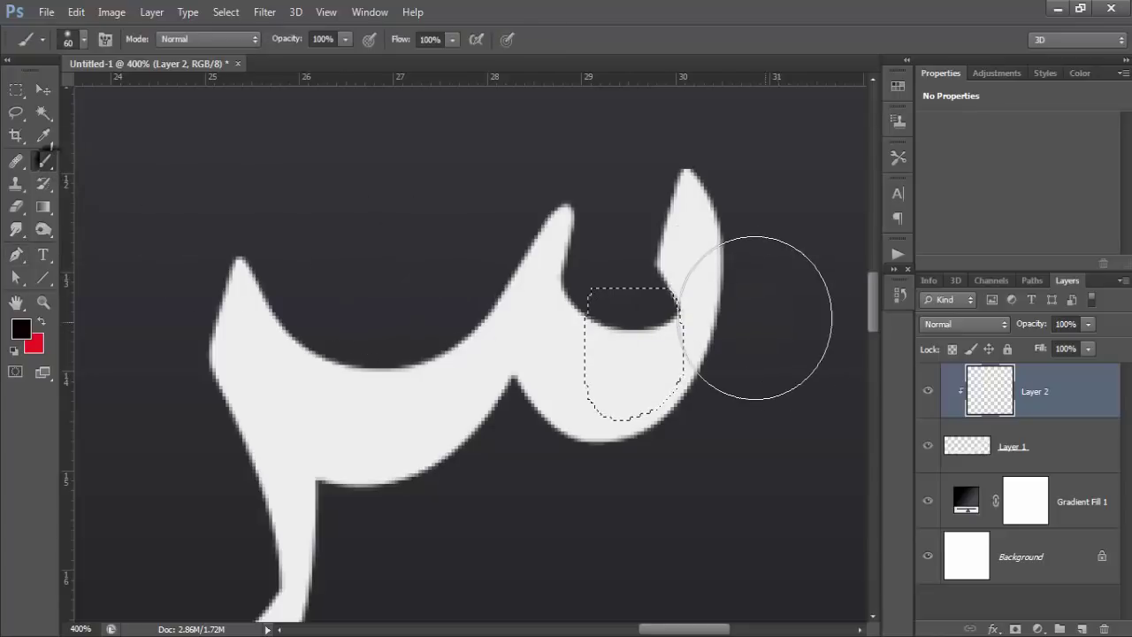
{"action": "mouse_move", "coordinate": [757, 316]}
{"action": "left_mouse_down"}
{"action": "mouse_move", "coordinate": [723, 428]}
{"action": "mouse_move", "coordinate": [670, 505]}
{"action": "left_mouse_up"}
{"action": "left_click_drag", "start_coordinate": [758, 328], "coordinate": [758, 434]}
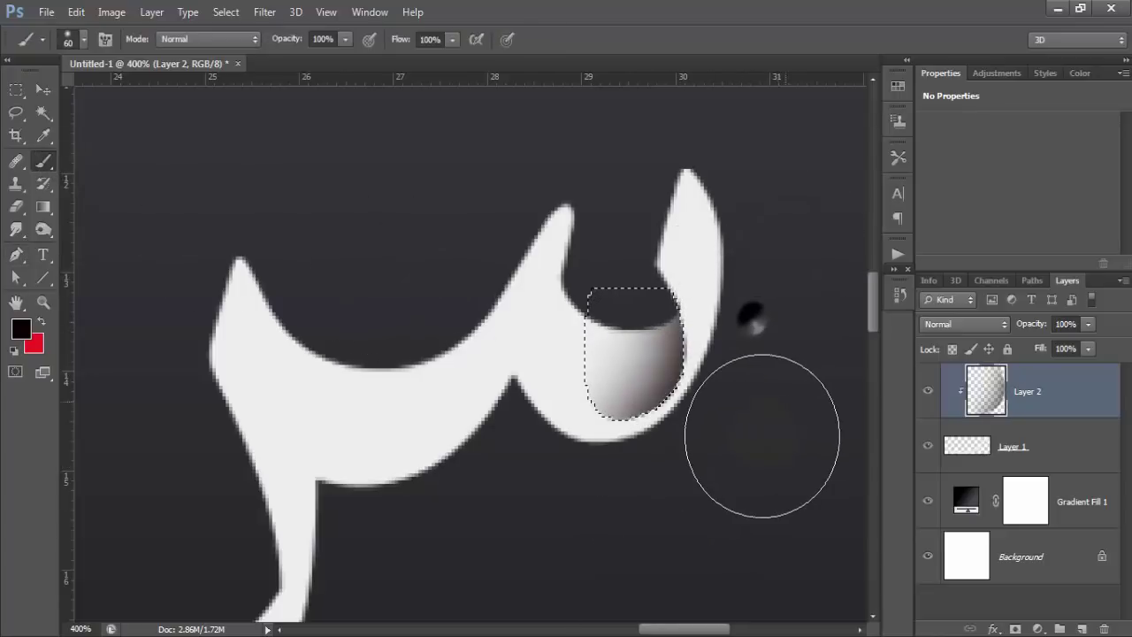
{"action": "key", "text": "ctrl+d"}
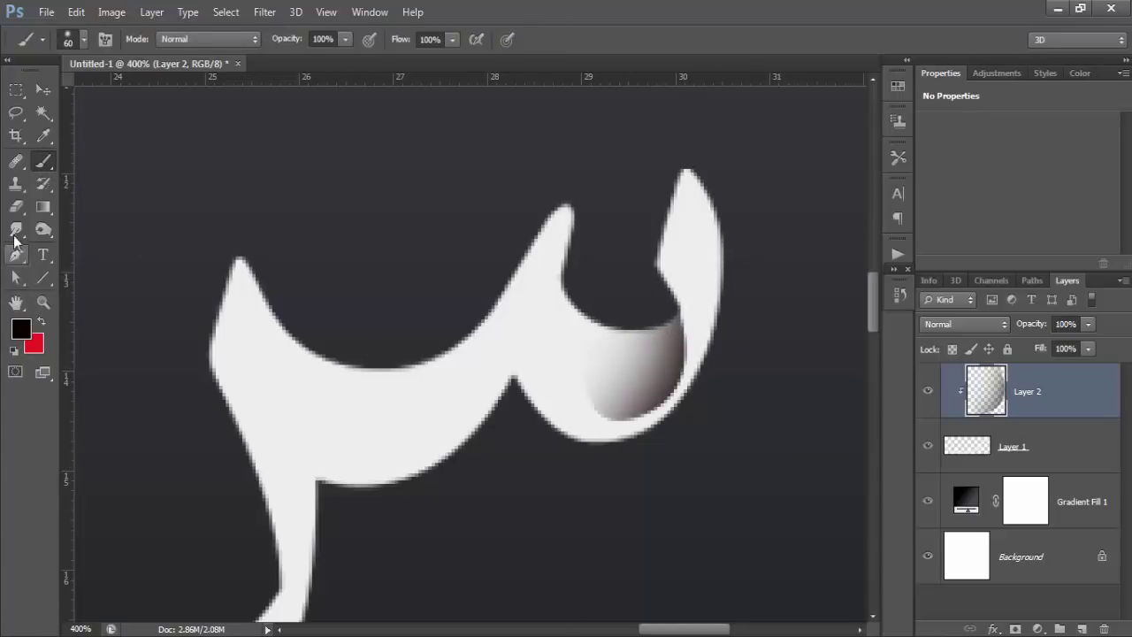
{"action": "left_click", "coordinate": [15, 208]}
{"action": "mouse_move", "coordinate": [556, 374]}
{"action": "left_mouse_down"}
{"action": "mouse_move", "coordinate": [577, 412]}
{"action": "mouse_move", "coordinate": [513, 473]}
{"action": "left_mouse_up"}
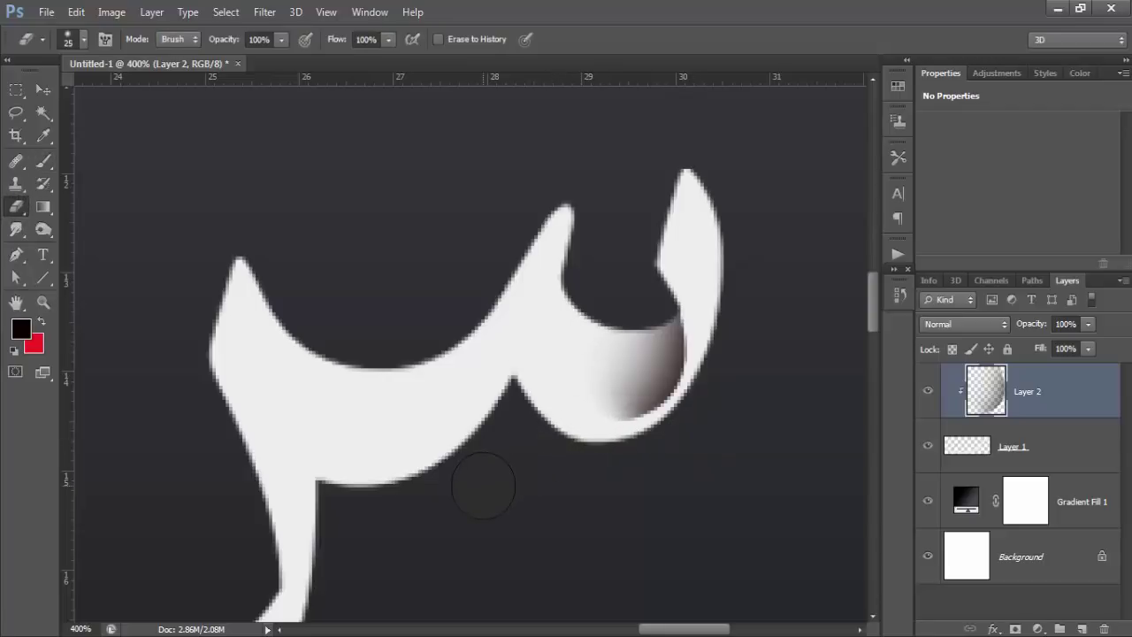
{"action": "scroll", "coordinate": [483, 486], "scroll_direction": "down", "scroll_amount": 2}
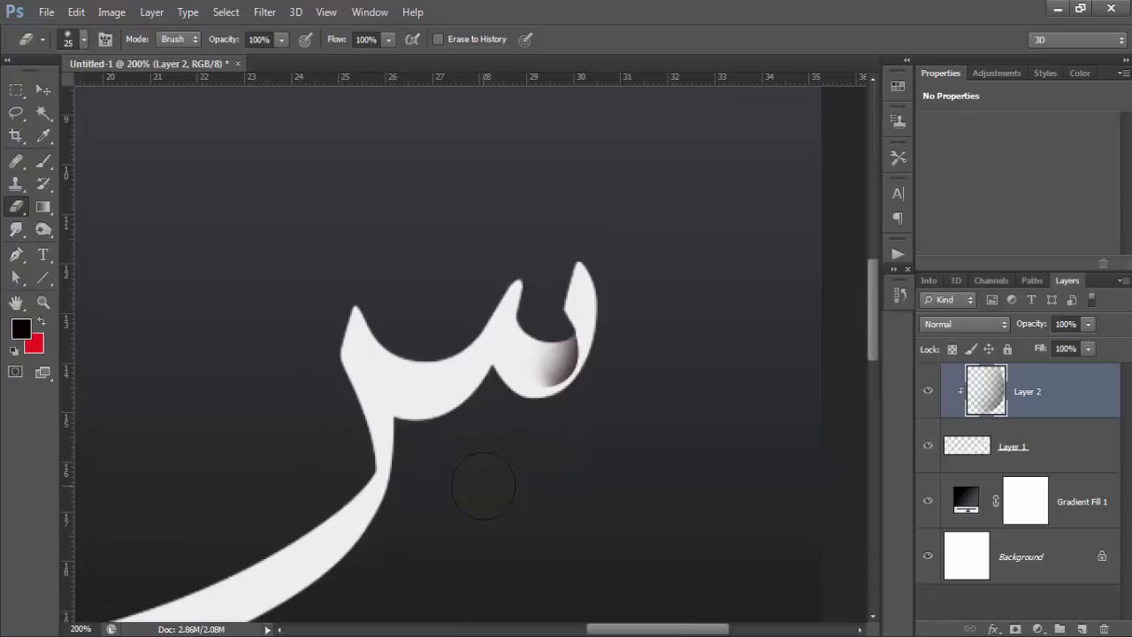
Step: Outline the middle fold beside the letter's tooth with a closed Pen path and make it a selection
{"action": "left_click", "coordinate": [42, 302]}
{"action": "left_click", "coordinate": [523, 393]}
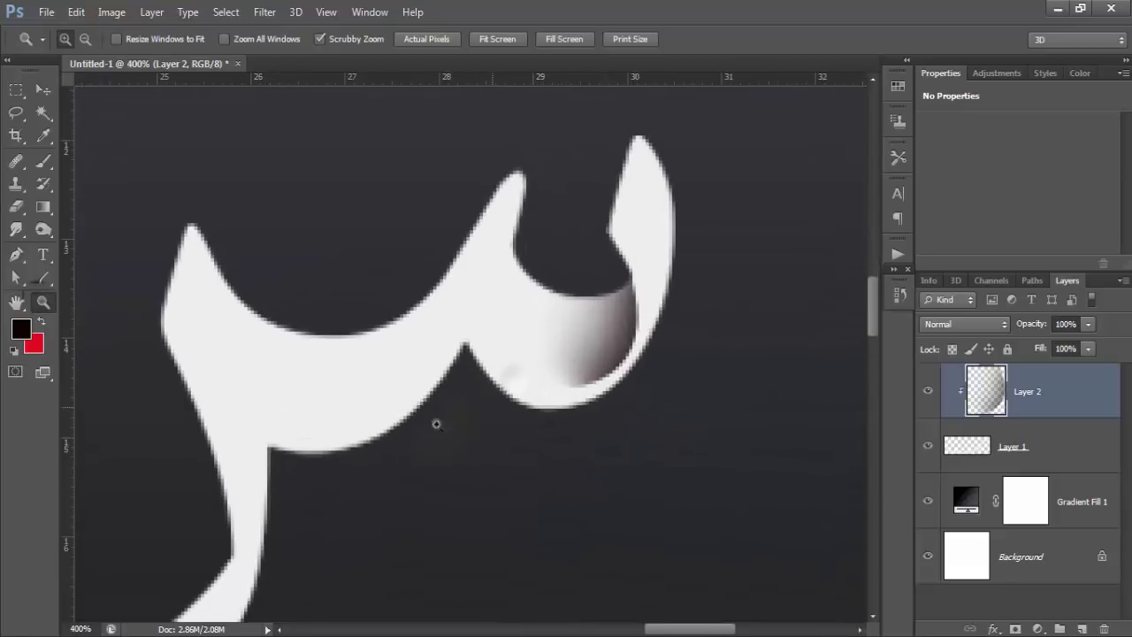
{"action": "left_click", "coordinate": [16, 255]}
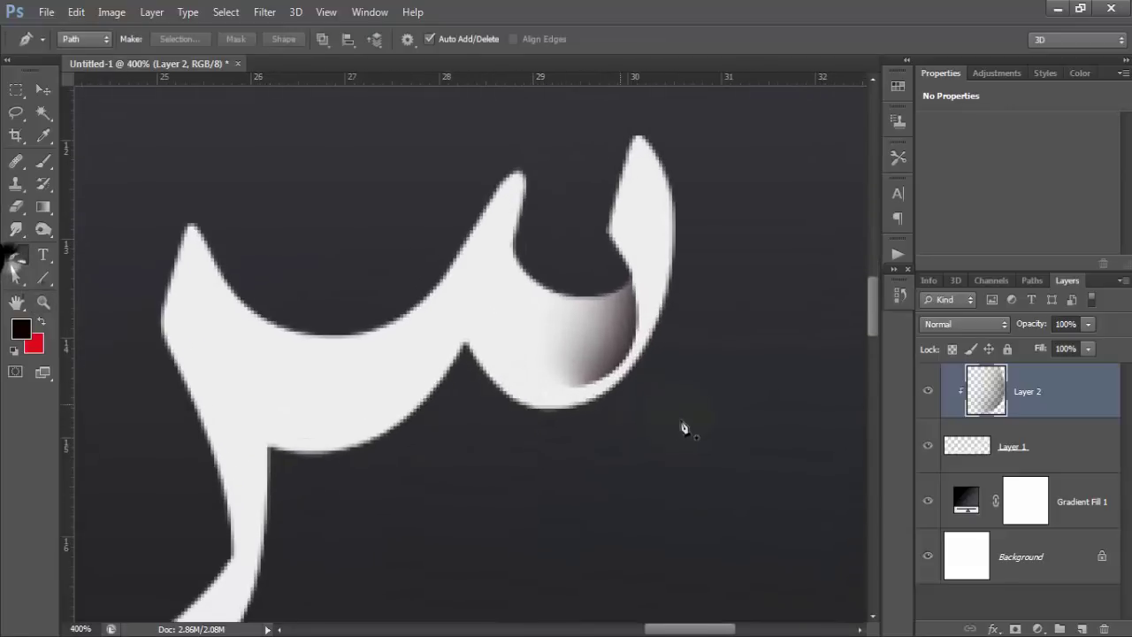
{"action": "left_click", "coordinate": [516, 398]}
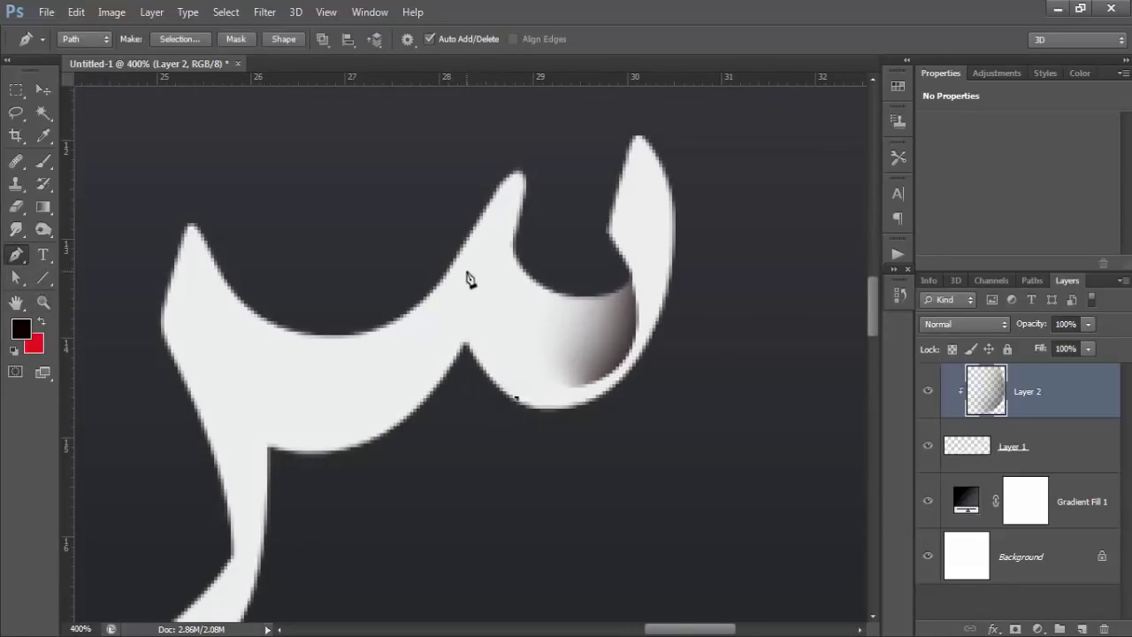
{"action": "mouse_move", "coordinate": [466, 268]}
{"action": "left_mouse_down"}
{"action": "mouse_move", "coordinate": [506, 181]}
{"action": "mouse_move", "coordinate": [488, 170]}
{"action": "left_mouse_up"}
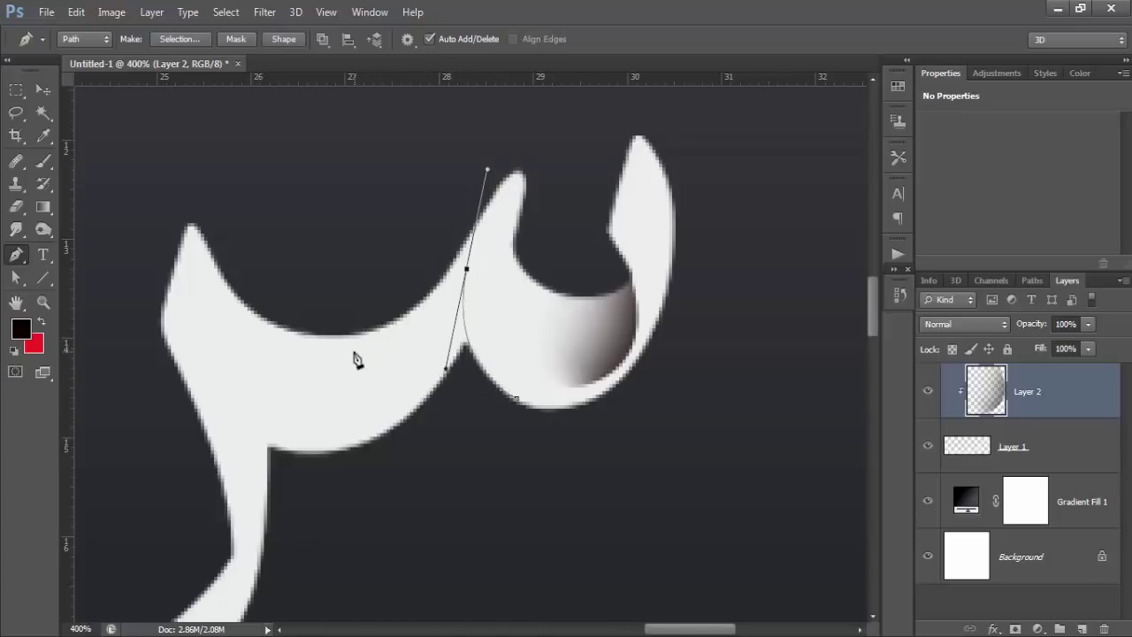
{"action": "left_click_drag", "start_coordinate": [350, 349], "coordinate": [252, 347]}
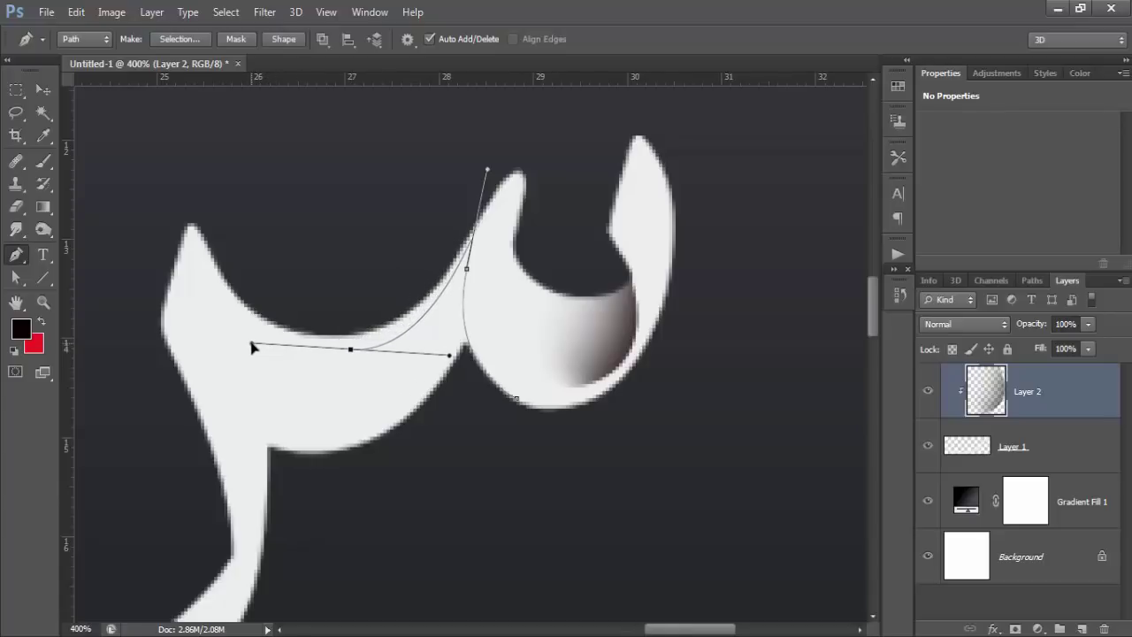
{"action": "left_click", "coordinate": [354, 516]}
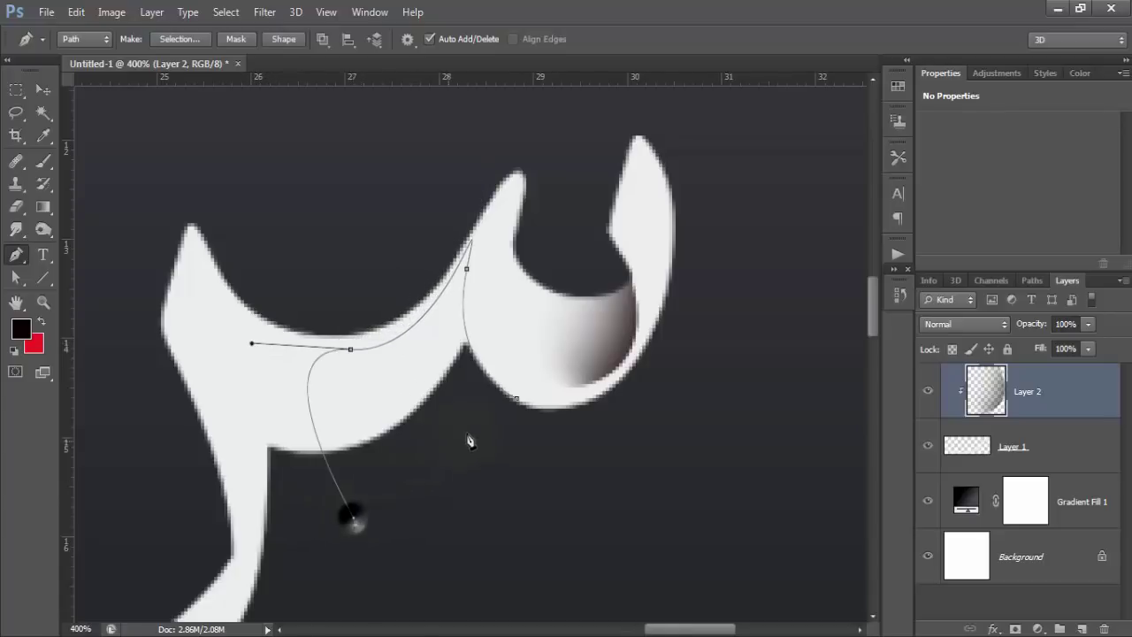
{"action": "left_click", "coordinate": [516, 400]}
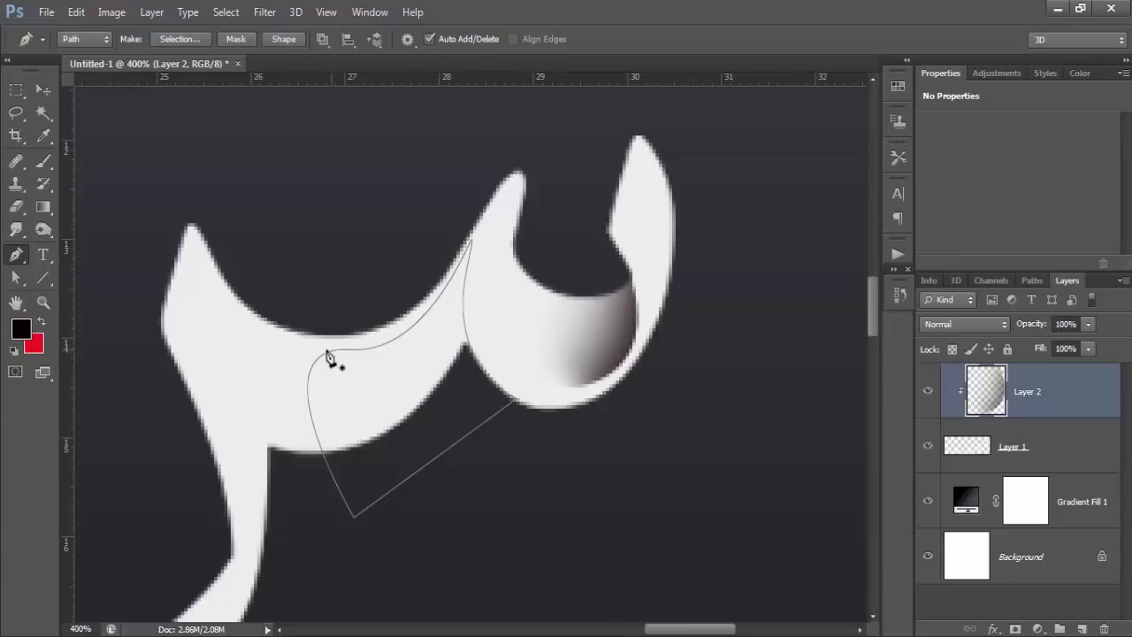
{"action": "left_click", "coordinate": [314, 378]}
{"action": "key", "text": "ctrl+Return"}
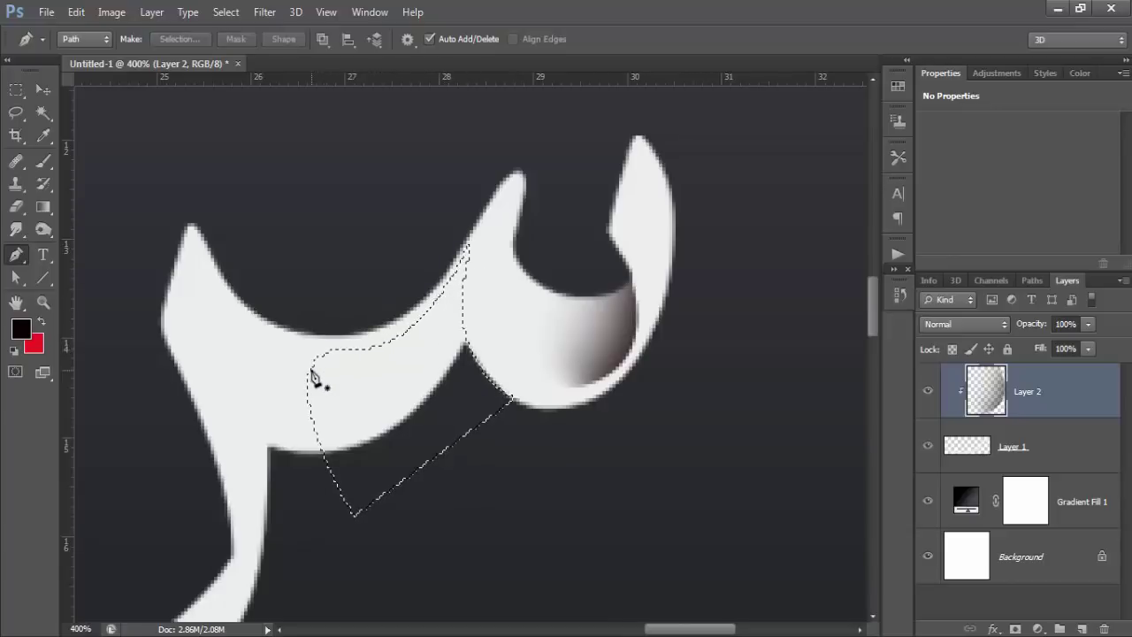
Step: Brush dark shading into the middle fold, deselect, and erase the excess shading
{"action": "left_click", "coordinate": [57, 159]}
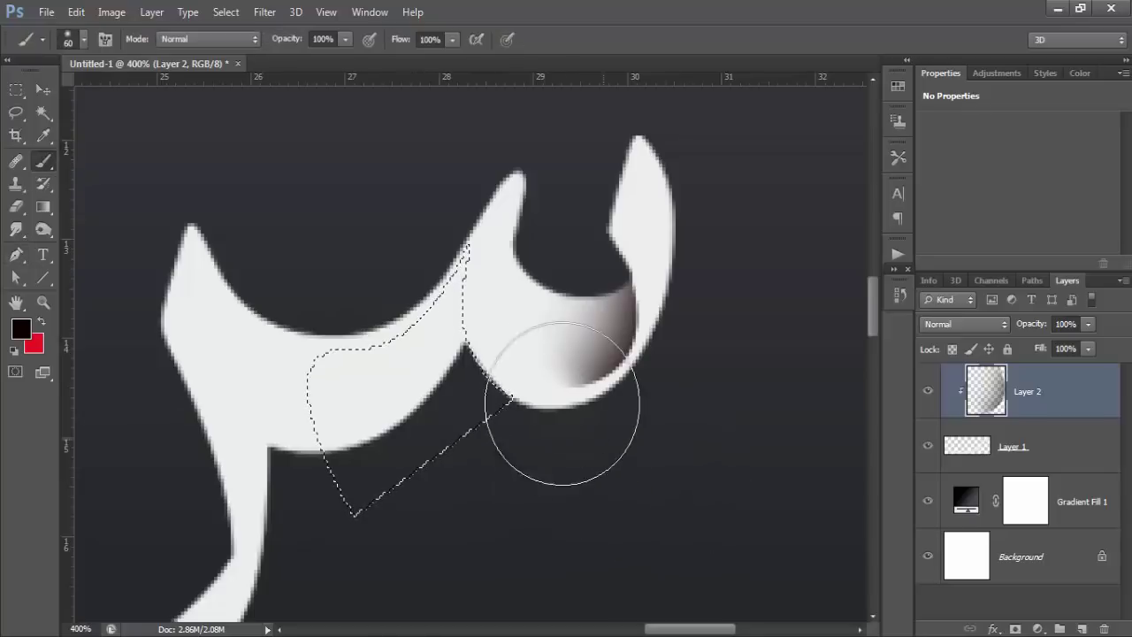
{"action": "mouse_move", "coordinate": [539, 328]}
{"action": "left_mouse_down"}
{"action": "mouse_move", "coordinate": [550, 274]}
{"action": "mouse_move", "coordinate": [543, 295]}
{"action": "left_mouse_up"}
{"action": "left_click_drag", "start_coordinate": [439, 236], "coordinate": [342, 253]}
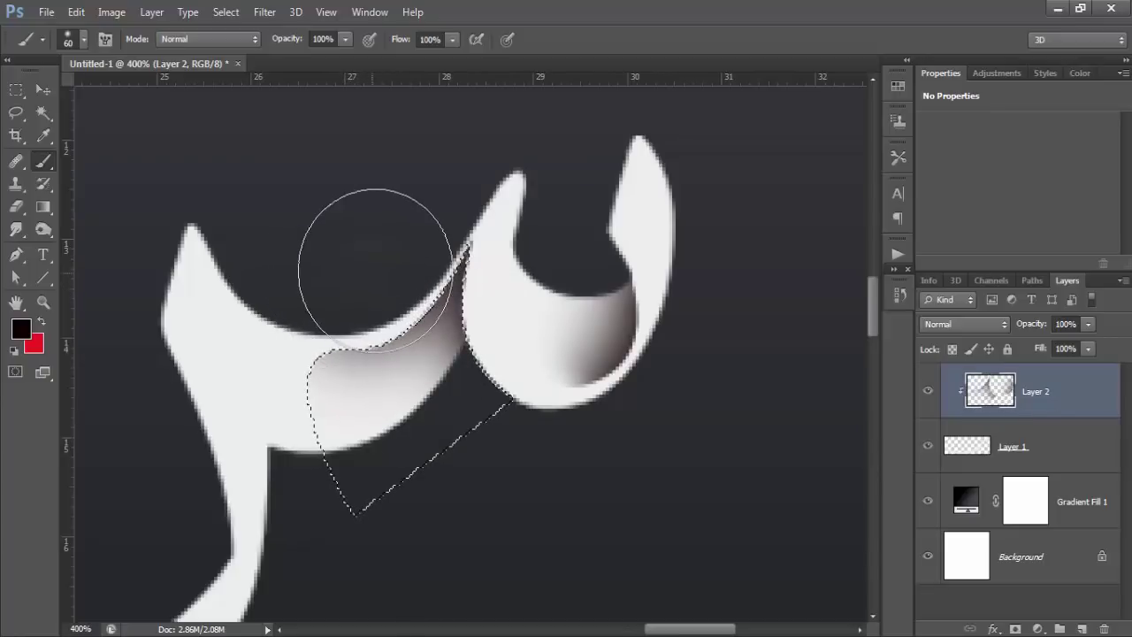
{"action": "key", "text": "ctrl+z"}
{"action": "key", "text": "ctrl+d"}
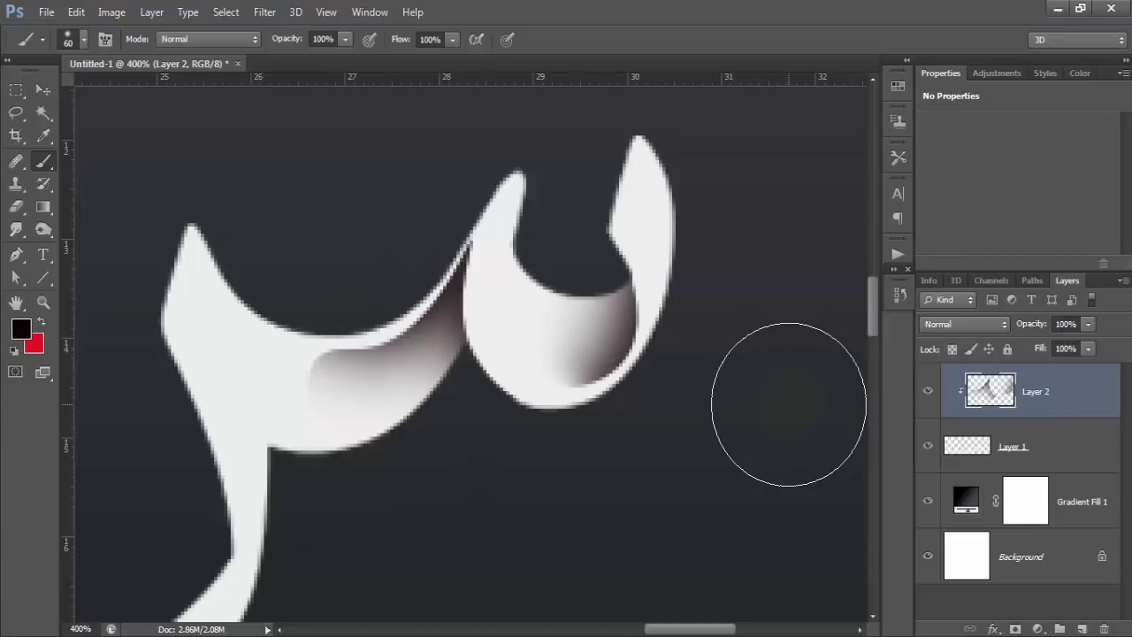
{"action": "key", "text": "ctrl+minus"}
{"action": "key", "text": "ctrl+minus"}
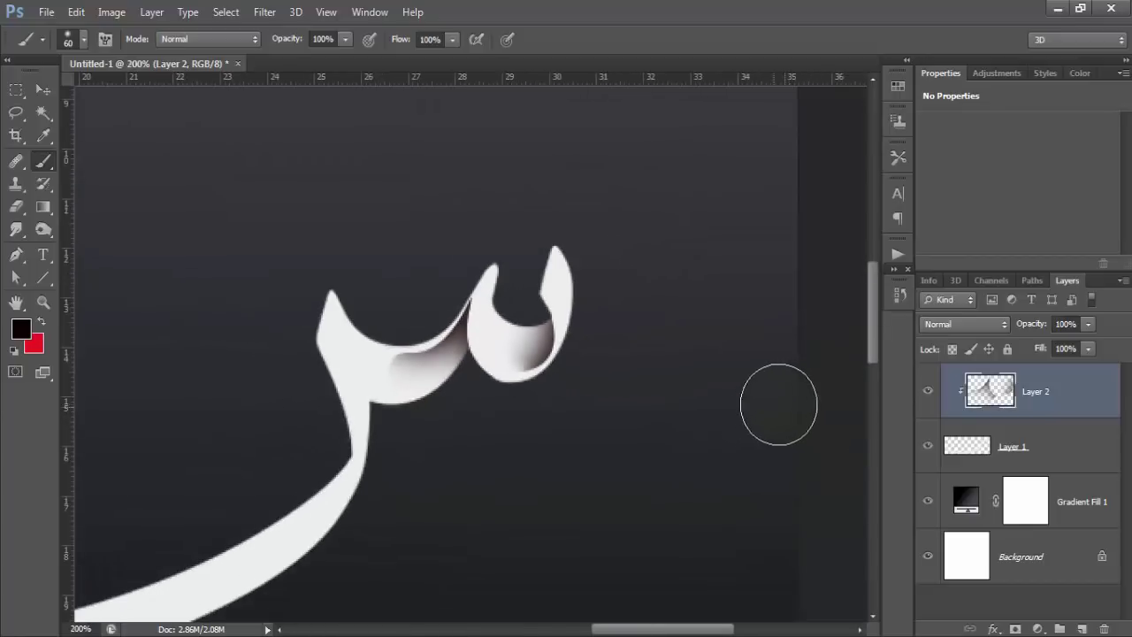
{"action": "left_click", "coordinate": [16, 206]}
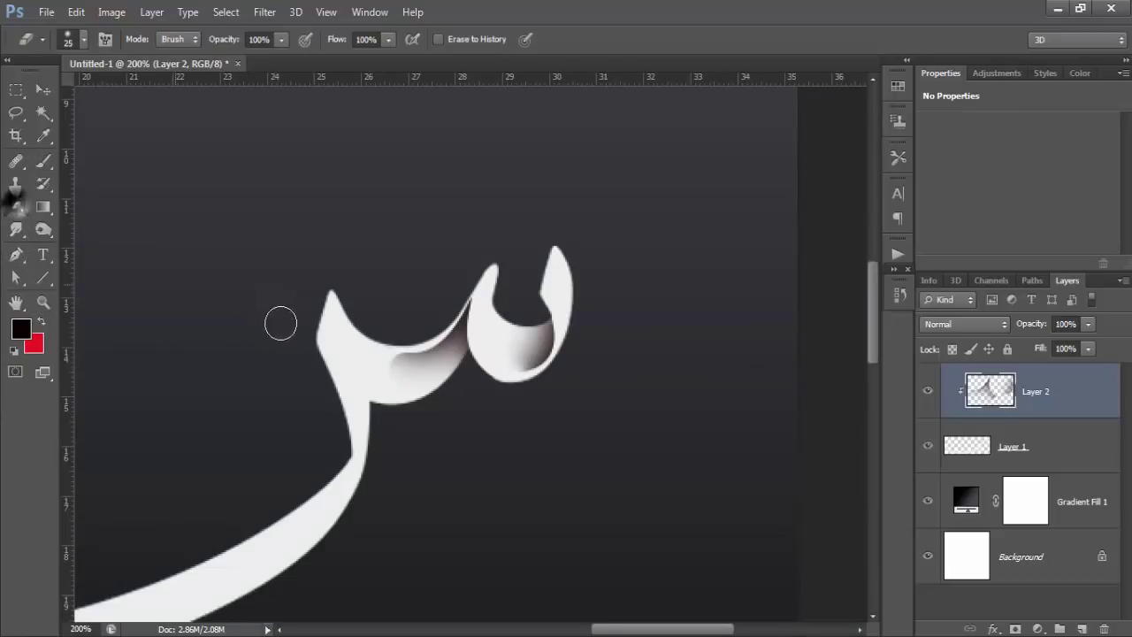
{"action": "left_click_drag", "start_coordinate": [392, 349], "coordinate": [398, 363]}
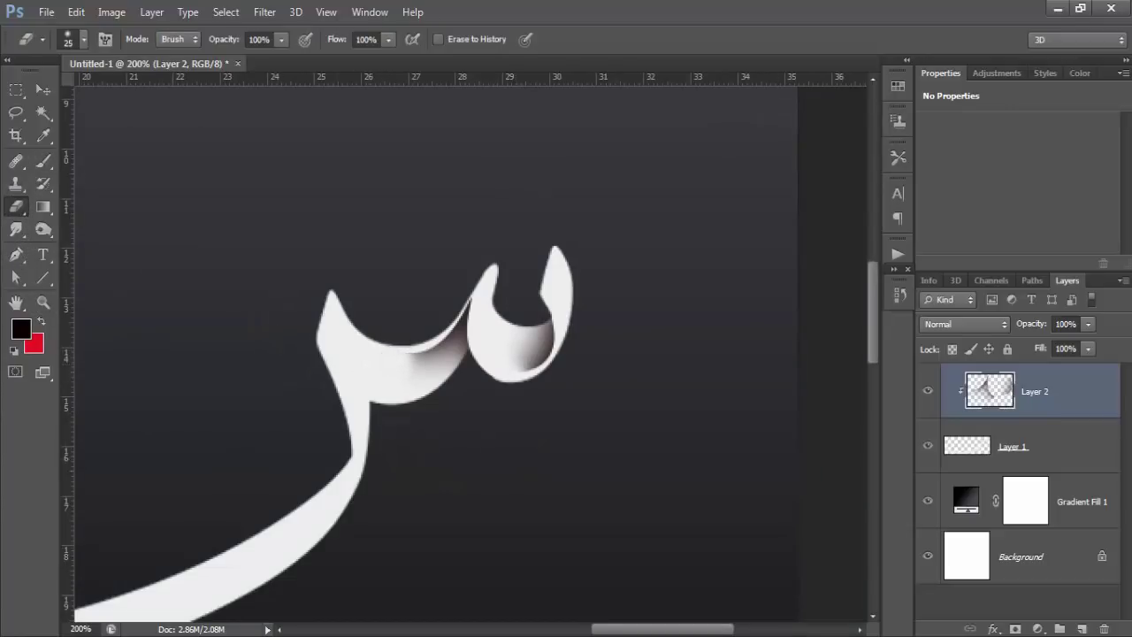
Step: Zoom in to 300% on the letter
{"action": "left_click", "coordinate": [43, 301]}
{"action": "left_click", "coordinate": [355, 397]}
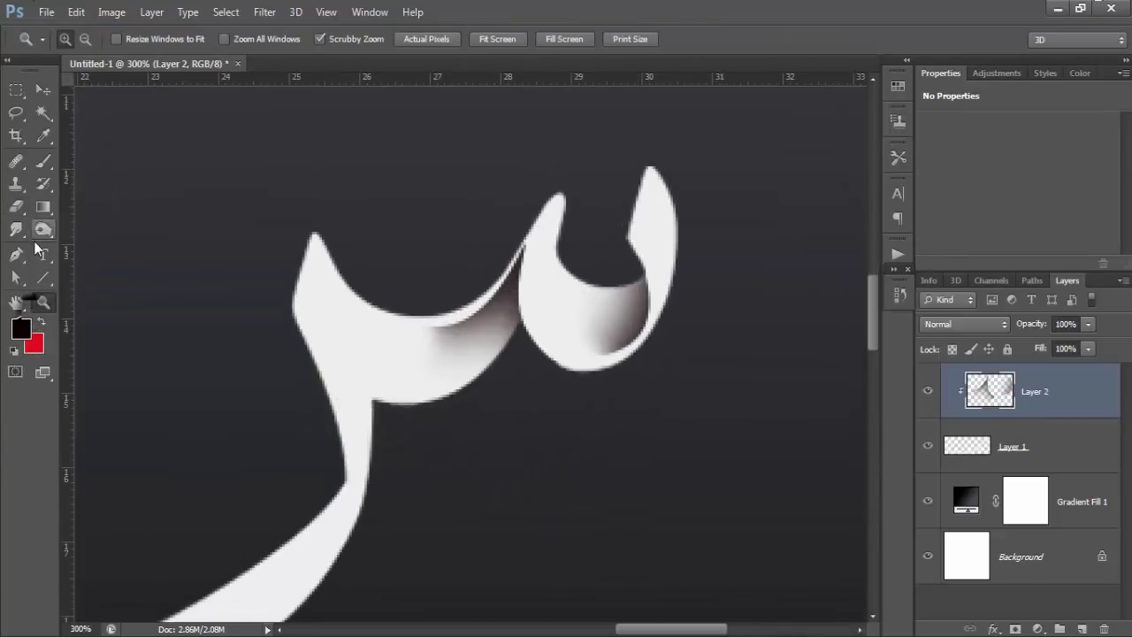
{"action": "left_click", "coordinate": [23, 260]}
Step: Outline the fold beneath the leftmost tooth with a Pen path and load it as a selection
{"action": "left_click", "coordinate": [323, 239]}
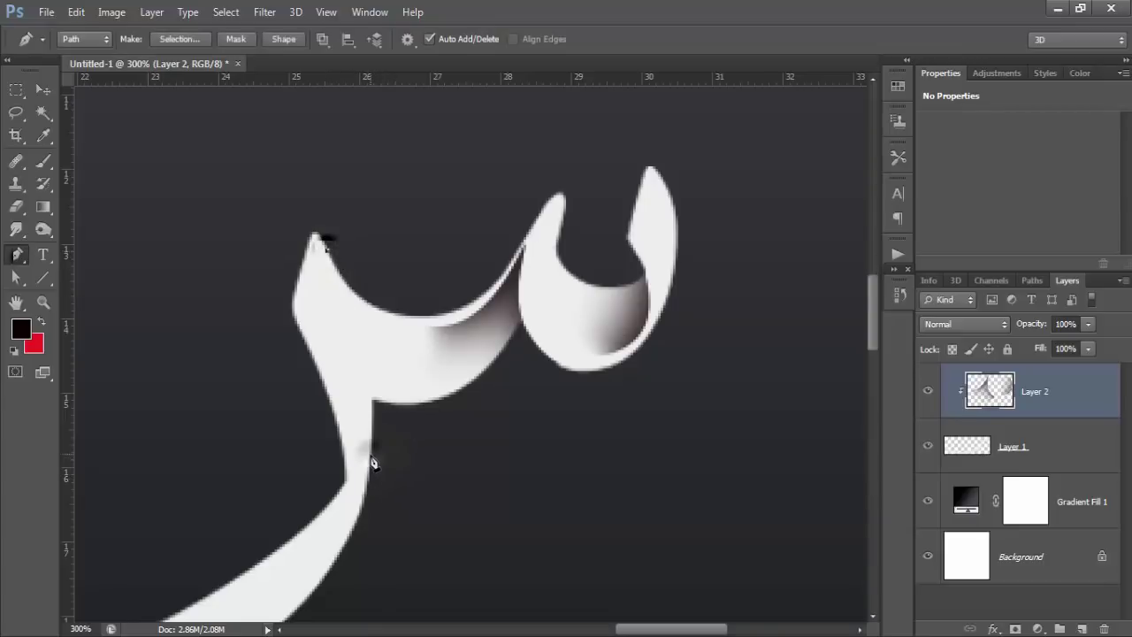
{"action": "left_click_drag", "start_coordinate": [369, 457], "coordinate": [352, 535]}
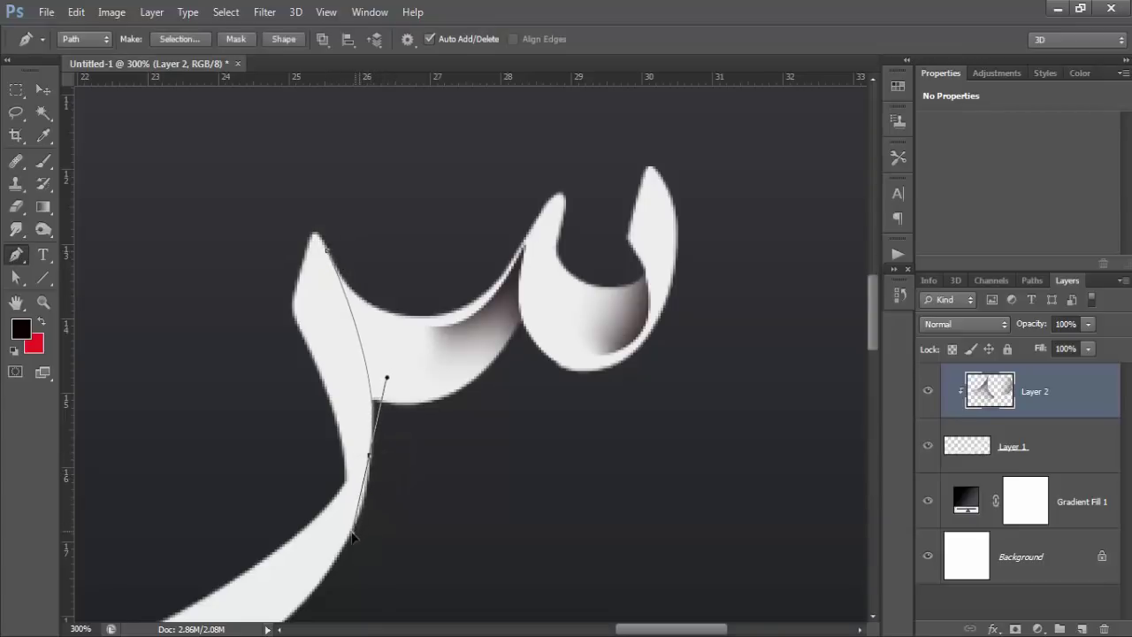
{"action": "left_click_drag", "start_coordinate": [492, 473], "coordinate": [426, 255]}
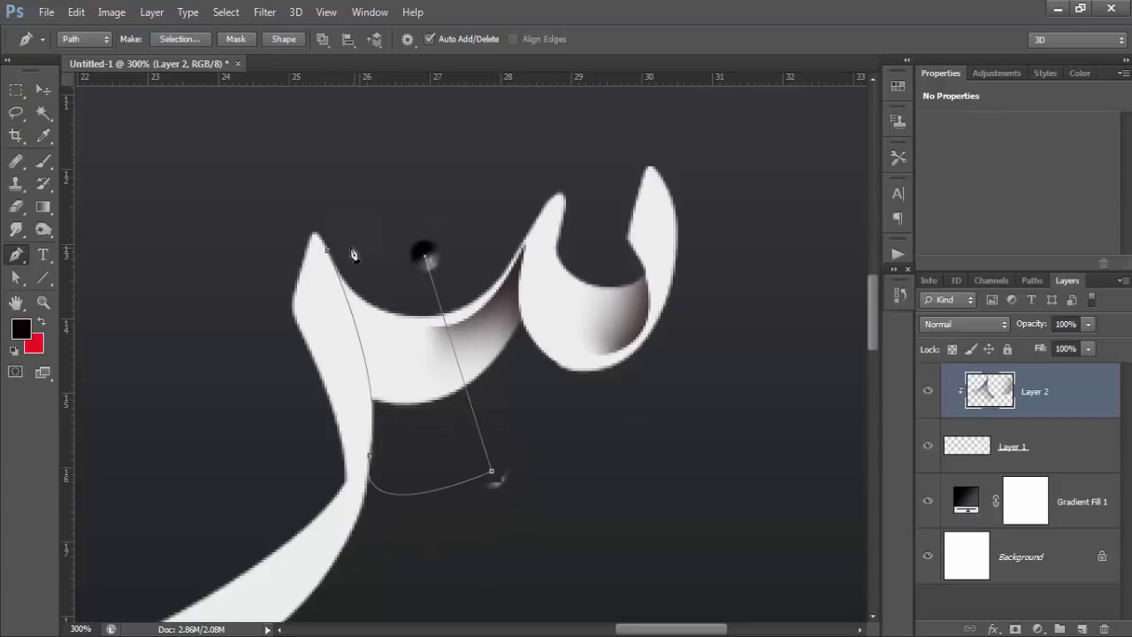
{"action": "left_click", "coordinate": [330, 258]}
{"action": "key", "text": "ctrl+Return"}
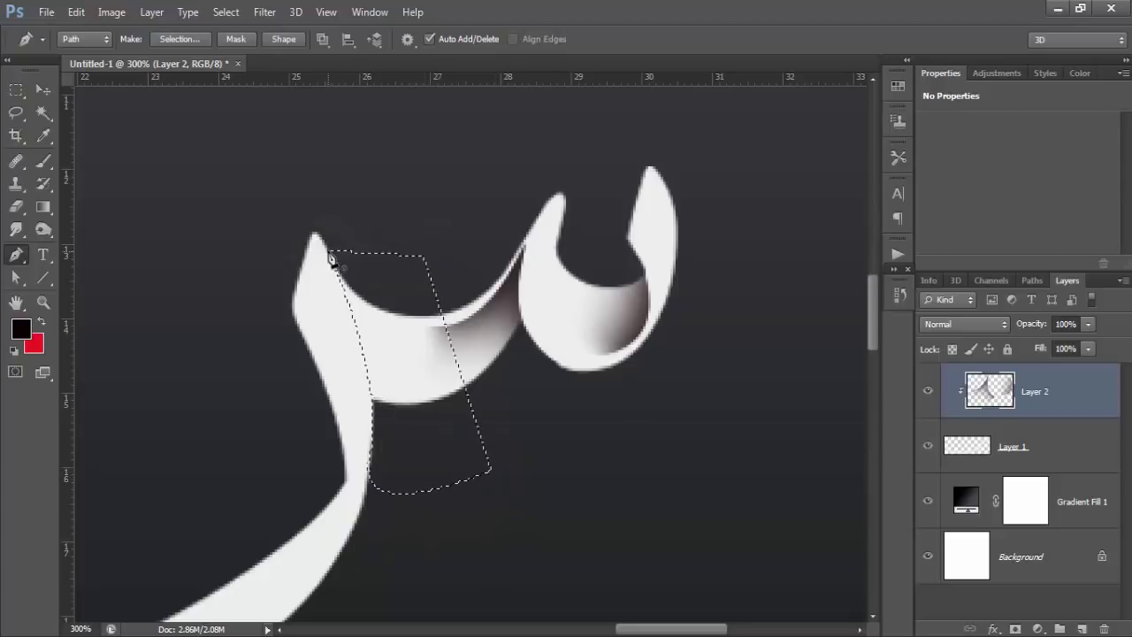
Step: Brush dark grey shading along the left fold's edge, then deselect
{"action": "left_click", "coordinate": [42, 161]}
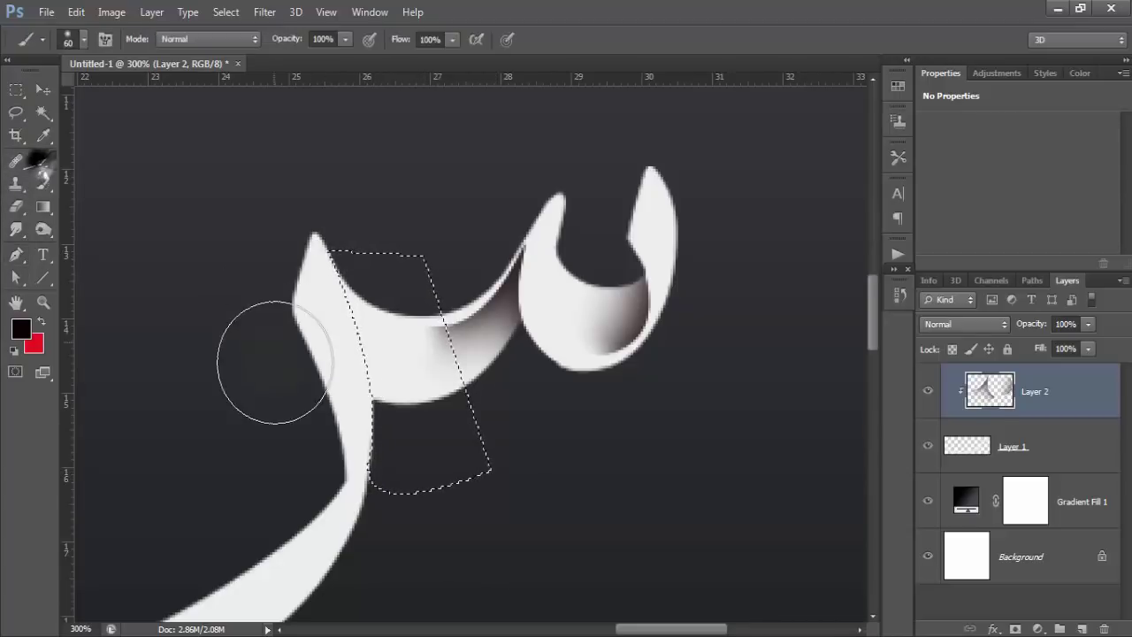
{"action": "left_click", "coordinate": [322, 423]}
{"action": "mouse_move", "coordinate": [276, 324]}
{"action": "left_mouse_down"}
{"action": "mouse_move", "coordinate": [265, 265]}
{"action": "mouse_move", "coordinate": [286, 397]}
{"action": "mouse_move", "coordinate": [273, 297]}
{"action": "left_mouse_up"}
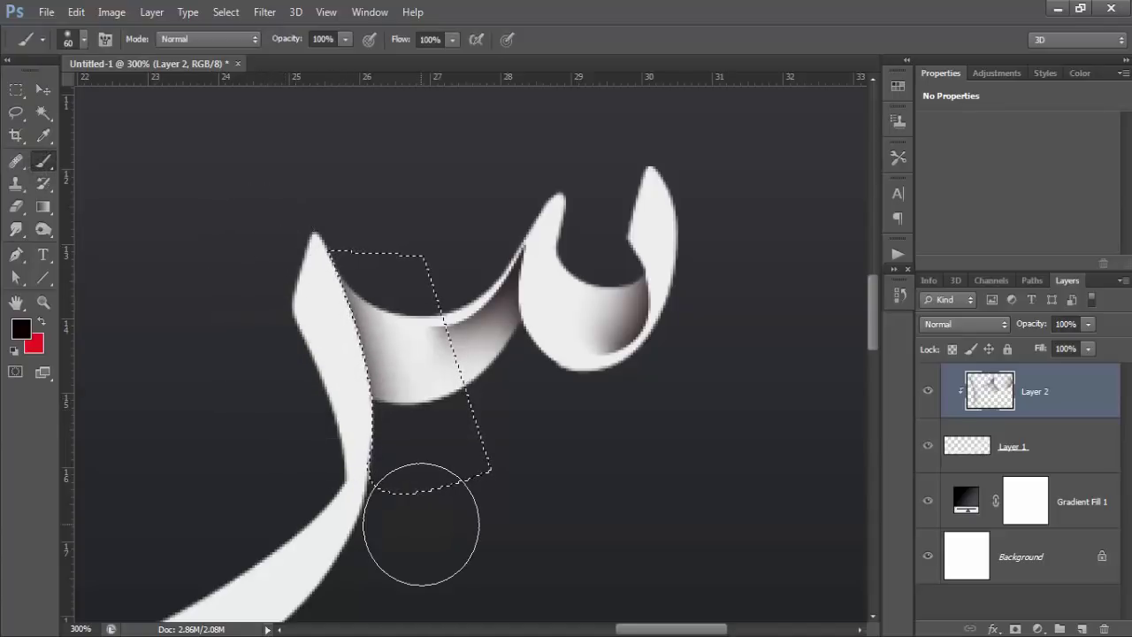
{"action": "key", "text": "ctrl+d"}
{"action": "scroll", "coordinate": [101, 457], "scroll_direction": "down", "scroll_amount": 3}
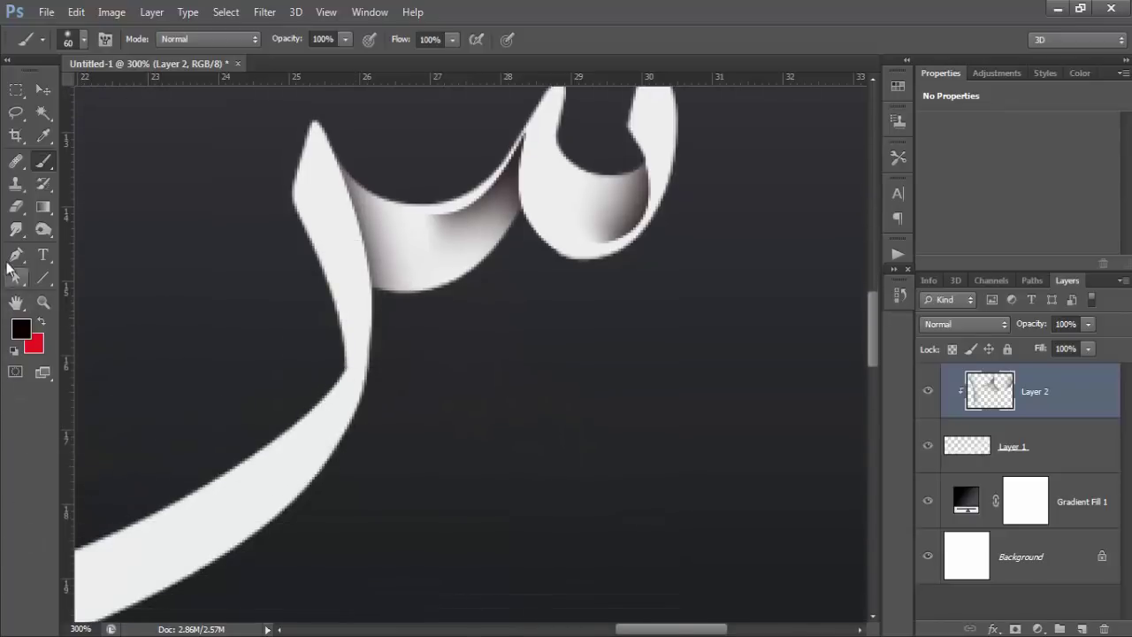
Step: Outline the fold where the lower stroke meets the letter and make it a selection
{"action": "left_click", "coordinate": [16, 254]}
{"action": "left_click", "coordinate": [294, 419]}
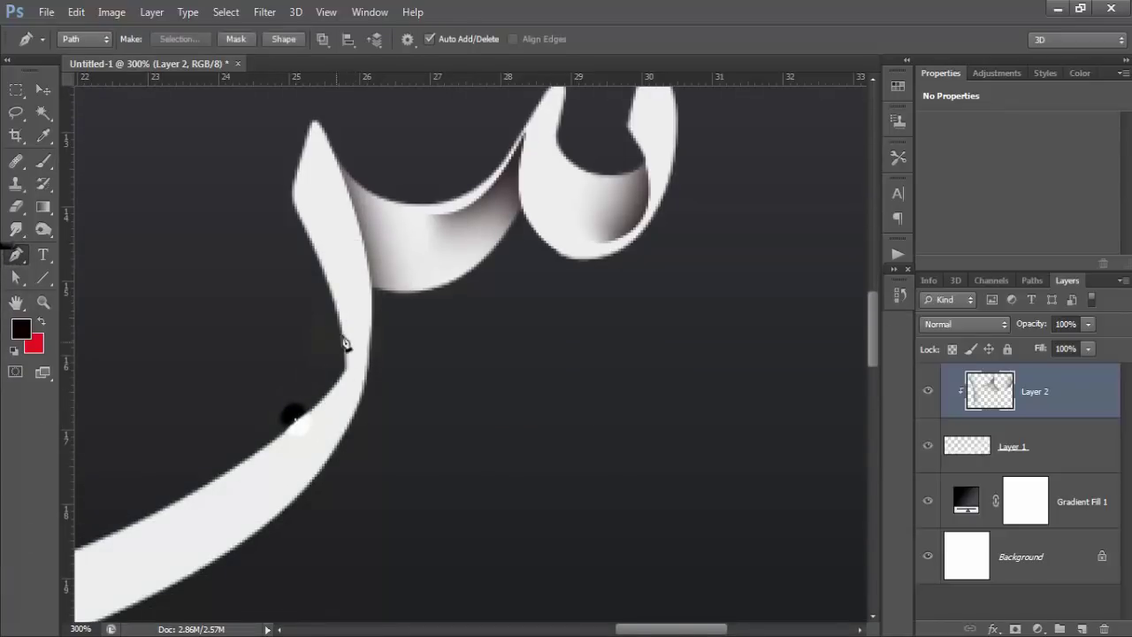
{"action": "left_click_drag", "start_coordinate": [365, 305], "coordinate": [352, 235]}
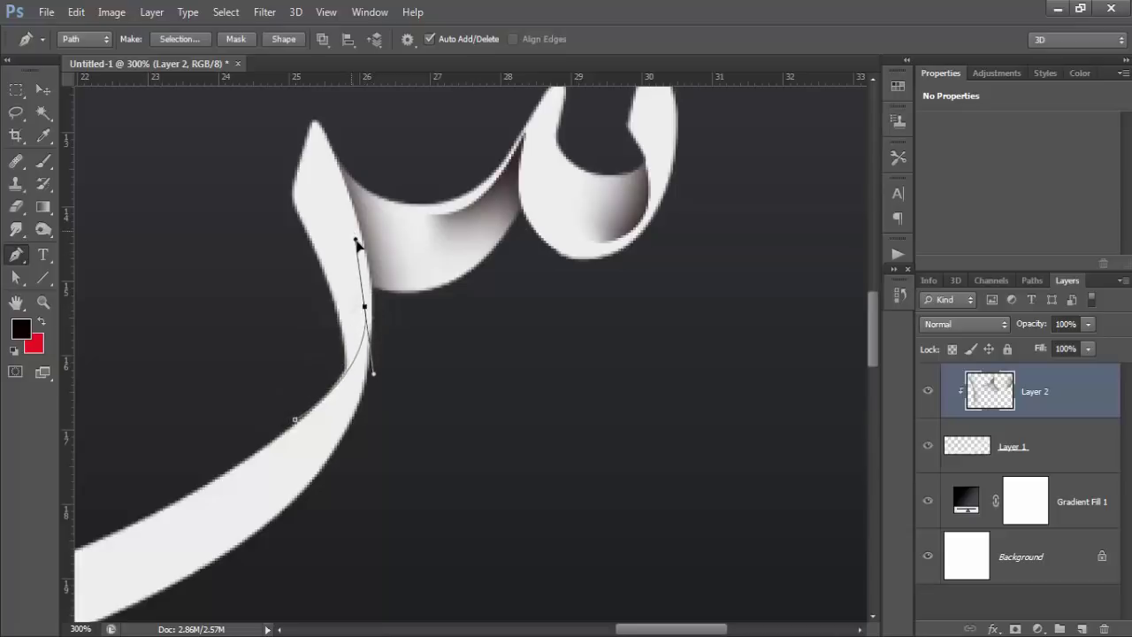
{"action": "left_click", "coordinate": [284, 357]}
{"action": "left_click_drag", "start_coordinate": [294, 419], "coordinate": [281, 434]}
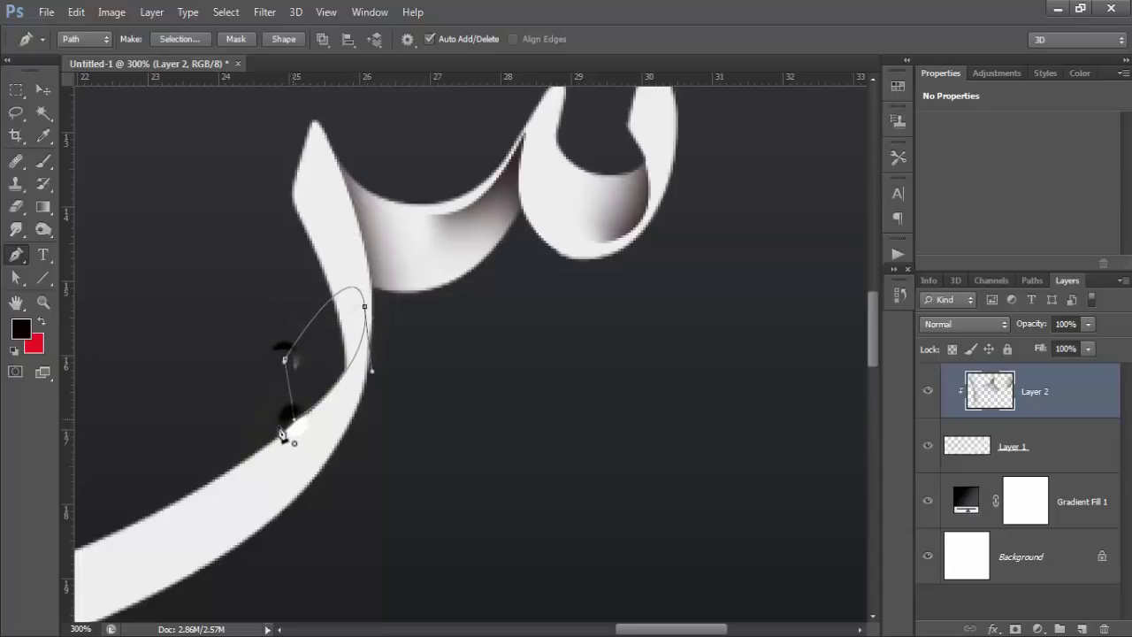
{"action": "key", "text": "ctrl+Return"}
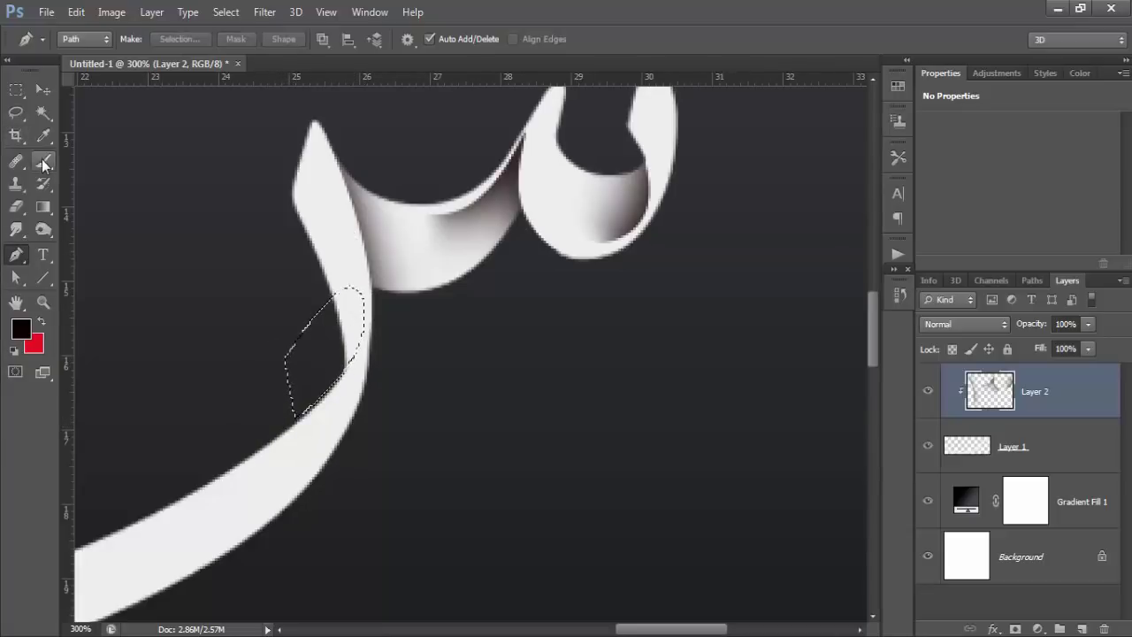
Step: Paint dark shading in the lower fold, deselect, erase the excess, and fit the image on screen
{"action": "left_click", "coordinate": [44, 160]}
{"action": "left_click_drag", "start_coordinate": [394, 380], "coordinate": [402, 340]}
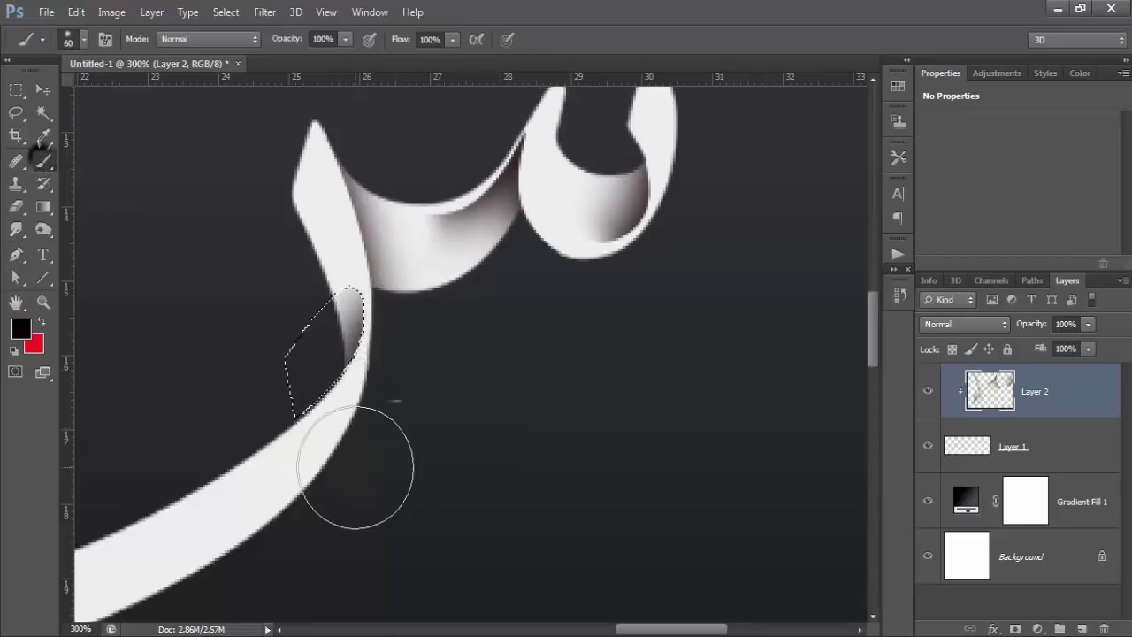
{"action": "key", "text": "ctrl+d"}
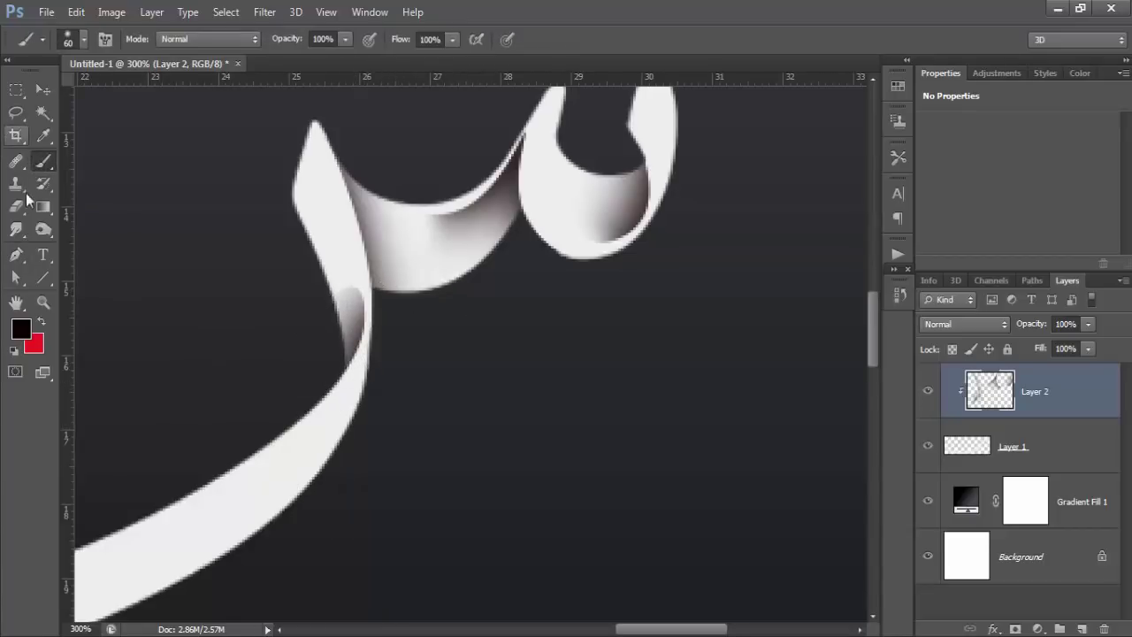
{"action": "left_click", "coordinate": [17, 211]}
{"action": "left_click_drag", "start_coordinate": [338, 273], "coordinate": [352, 310]}
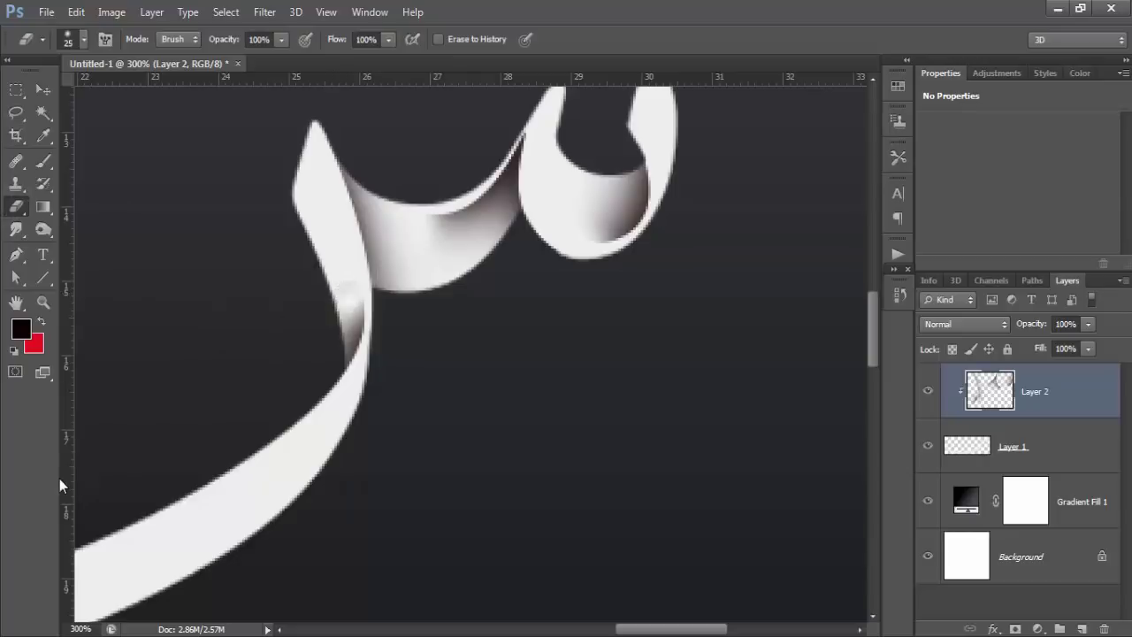
{"action": "key", "text": "ctrl+0"}
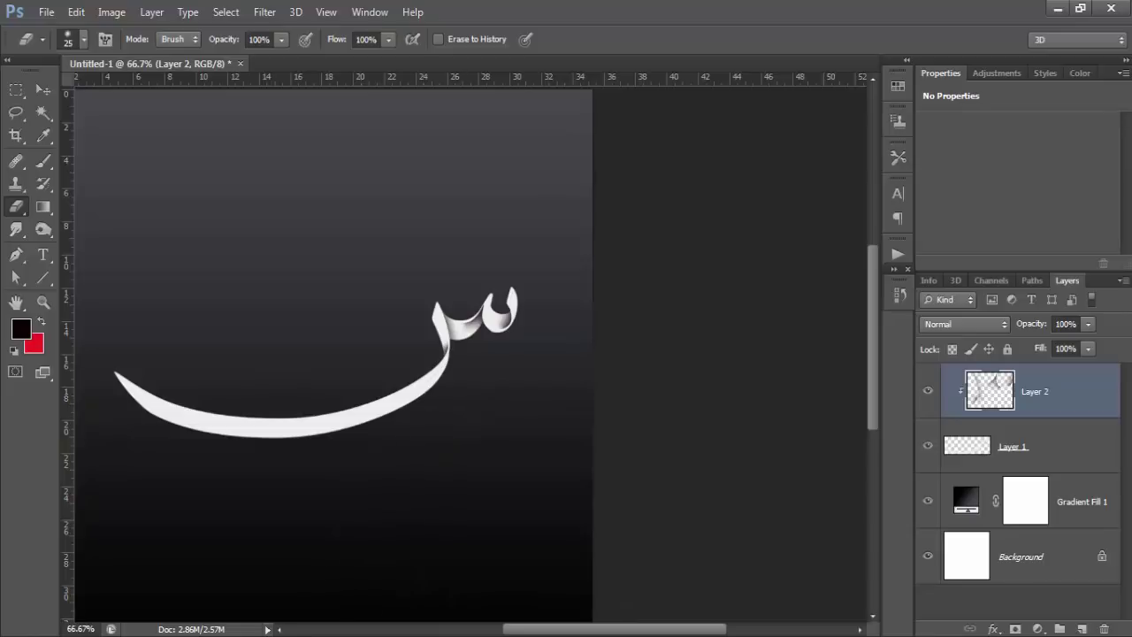
Step: Open the المهيمن artwork folder in Explorer
{"action": "left_click", "coordinate": [404, 583]}
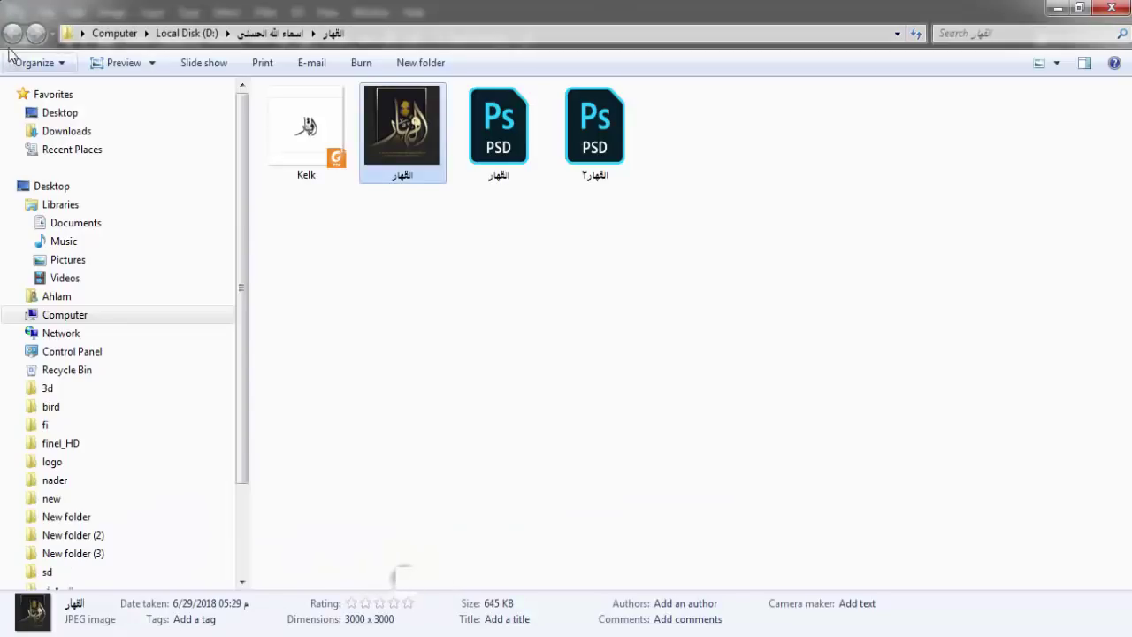
{"action": "left_click", "coordinate": [270, 32]}
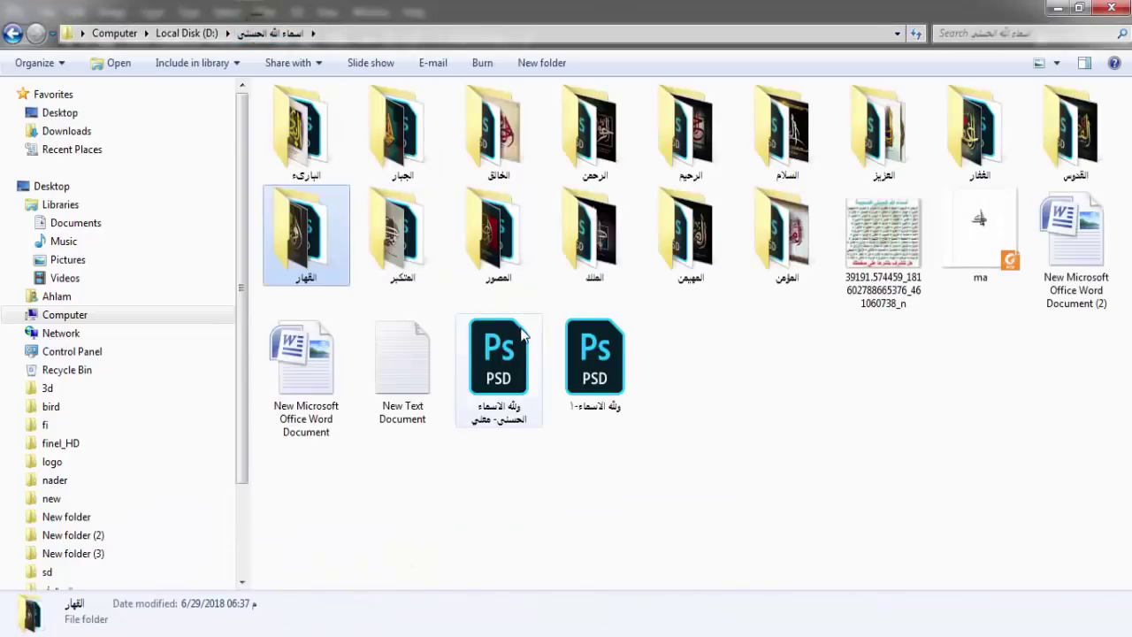
{"action": "double_click", "coordinate": [699, 239]}
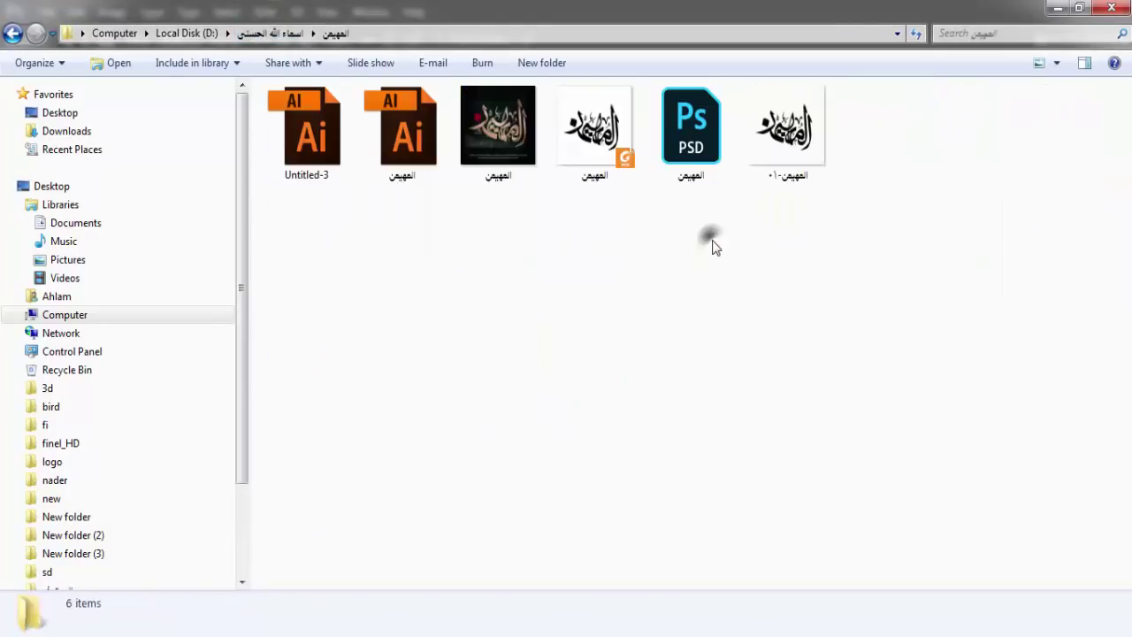
Step: Open the المهيمن JPEG in Photo Viewer and zoom in and out to inspect it
{"action": "left_click", "coordinate": [520, 141]}
{"action": "double_click", "coordinate": [522, 142]}
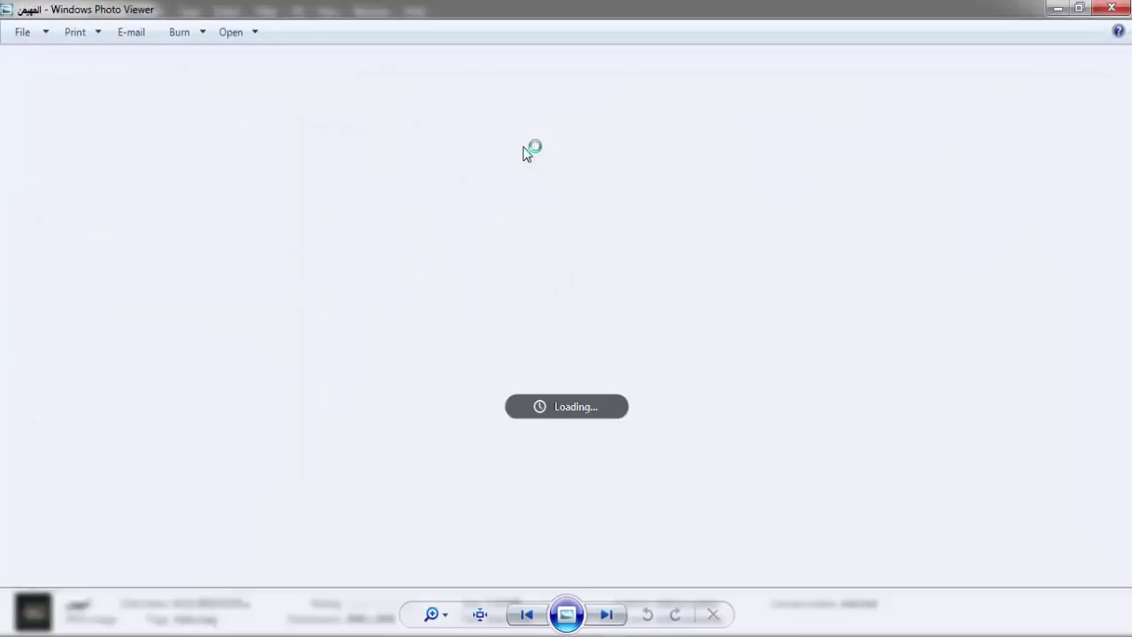
{"action": "scroll", "coordinate": [641, 348], "scroll_direction": "up", "scroll_amount": 3}
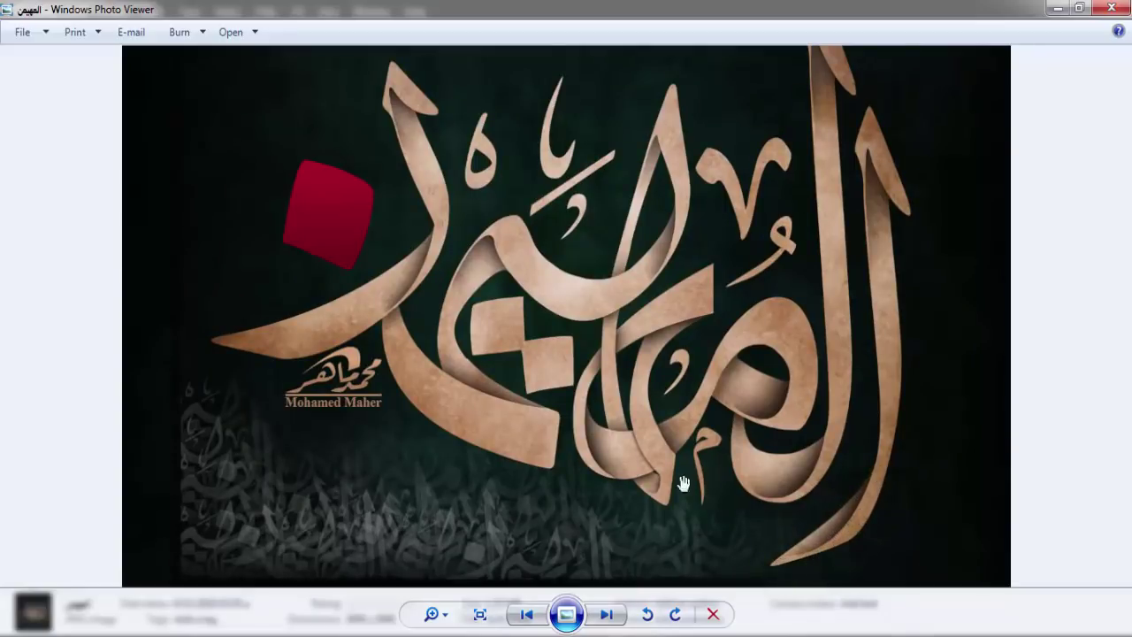
{"action": "scroll", "coordinate": [601, 446], "scroll_direction": "up", "scroll_amount": 2}
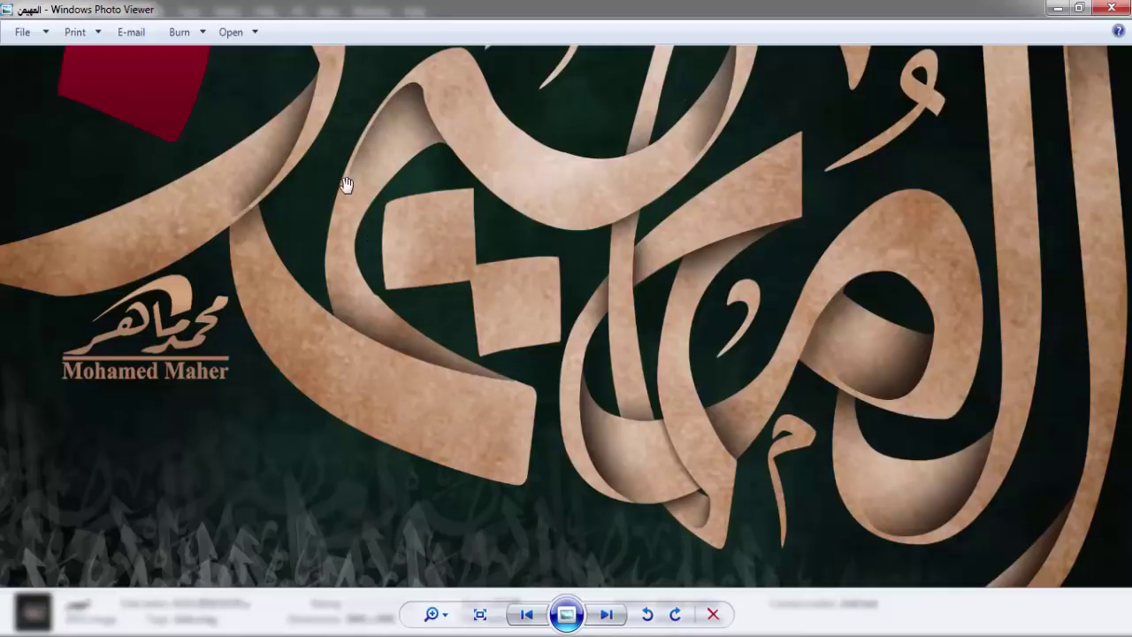
{"action": "scroll", "coordinate": [410, 245], "scroll_direction": "up", "scroll_amount": 1}
{"action": "scroll", "coordinate": [429, 260], "scroll_direction": "down", "scroll_amount": 2}
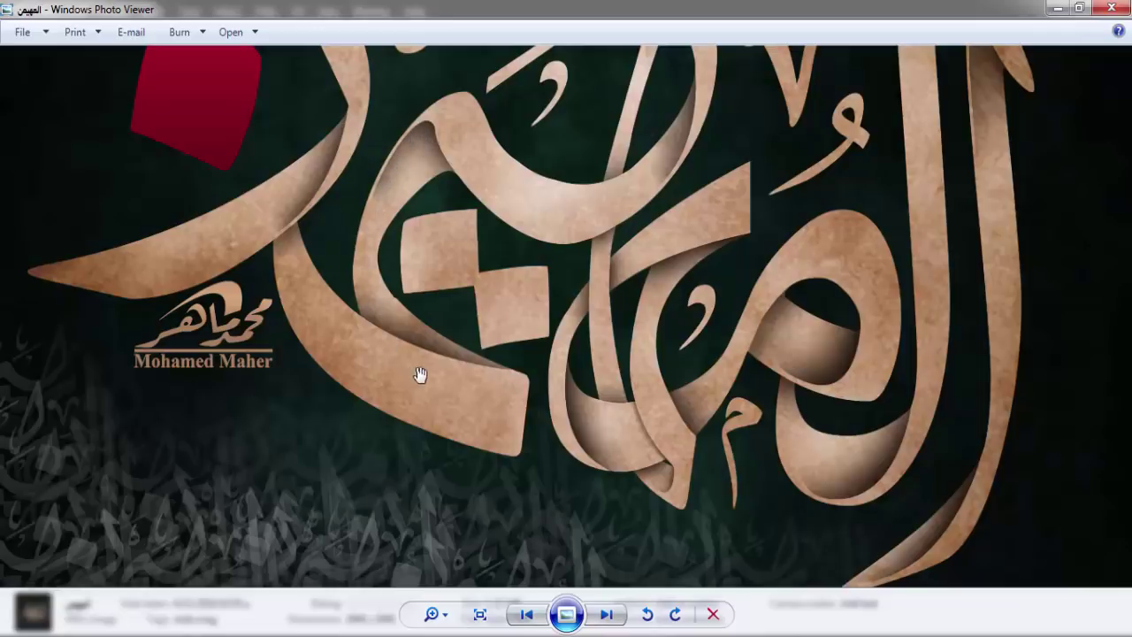
{"action": "scroll", "coordinate": [609, 435], "scroll_direction": "up", "scroll_amount": 1}
{"action": "scroll", "coordinate": [618, 432], "scroll_direction": "down", "scroll_amount": 3}
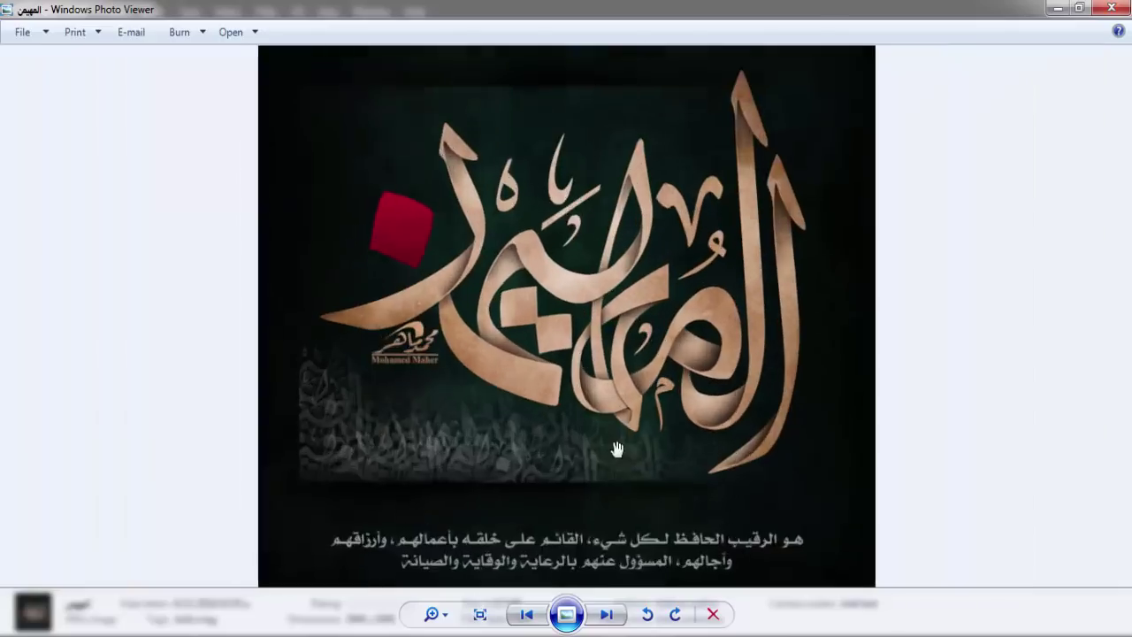
{"action": "scroll", "coordinate": [617, 450], "scroll_direction": "down", "scroll_amount": 1}
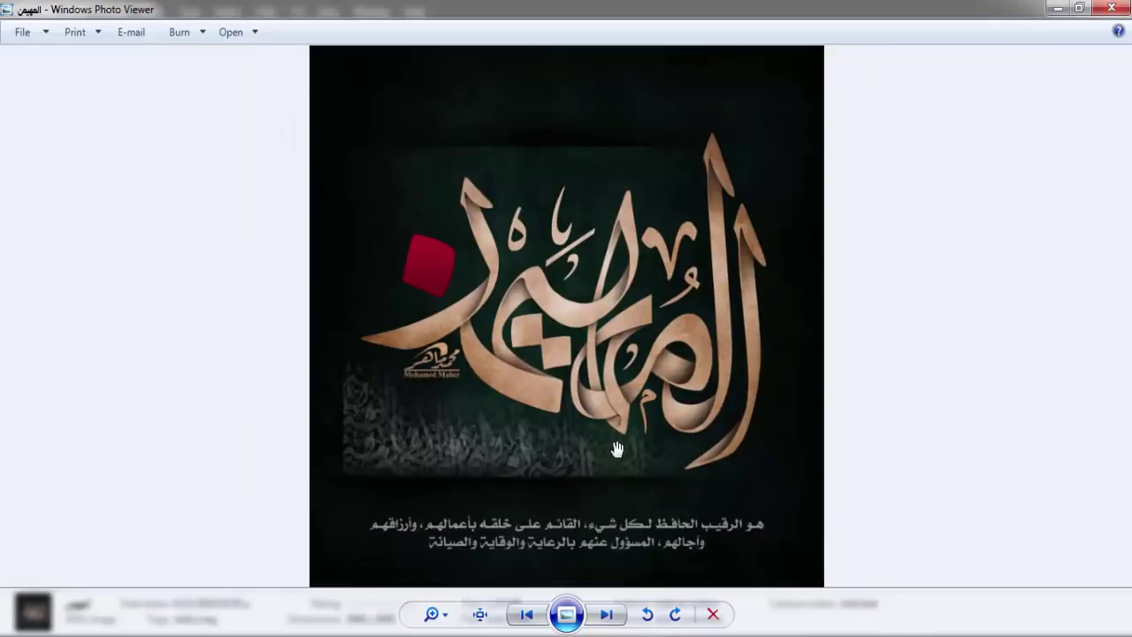
Step: Close Photo Viewer and open the المصور folder from the parent artwork folder
{"action": "left_click", "coordinate": [1113, 8]}
{"action": "left_click", "coordinate": [12, 34]}
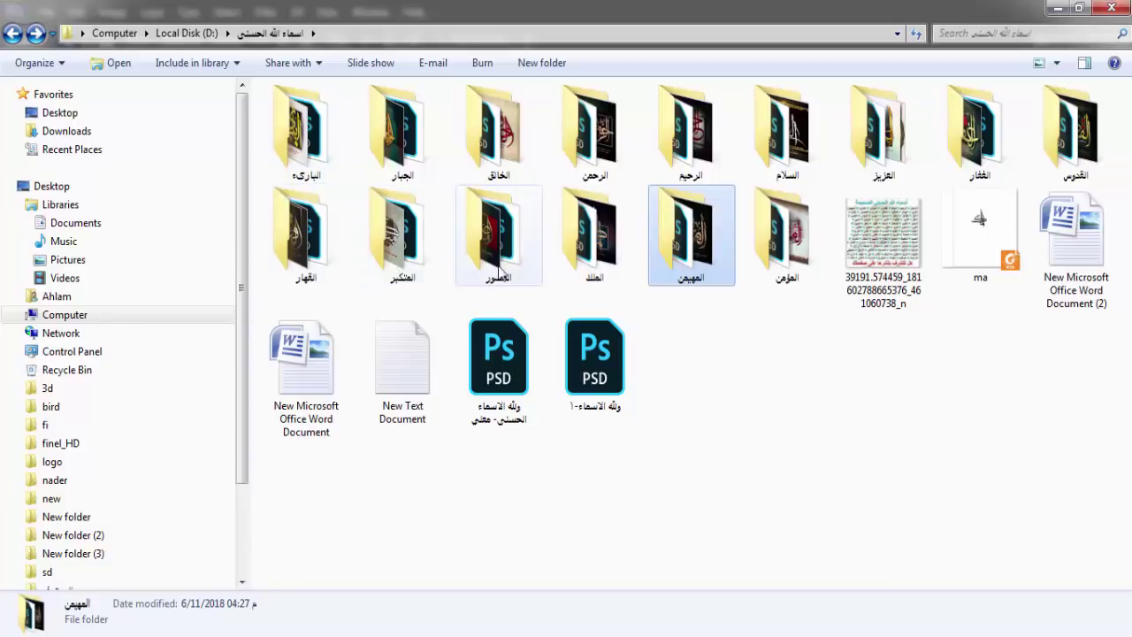
{"action": "double_click", "coordinate": [497, 232]}
Step: View the المصور JPEG zoomed in, dismiss the color-scheme prompt, and close Photo Viewer
{"action": "double_click", "coordinate": [295, 133]}
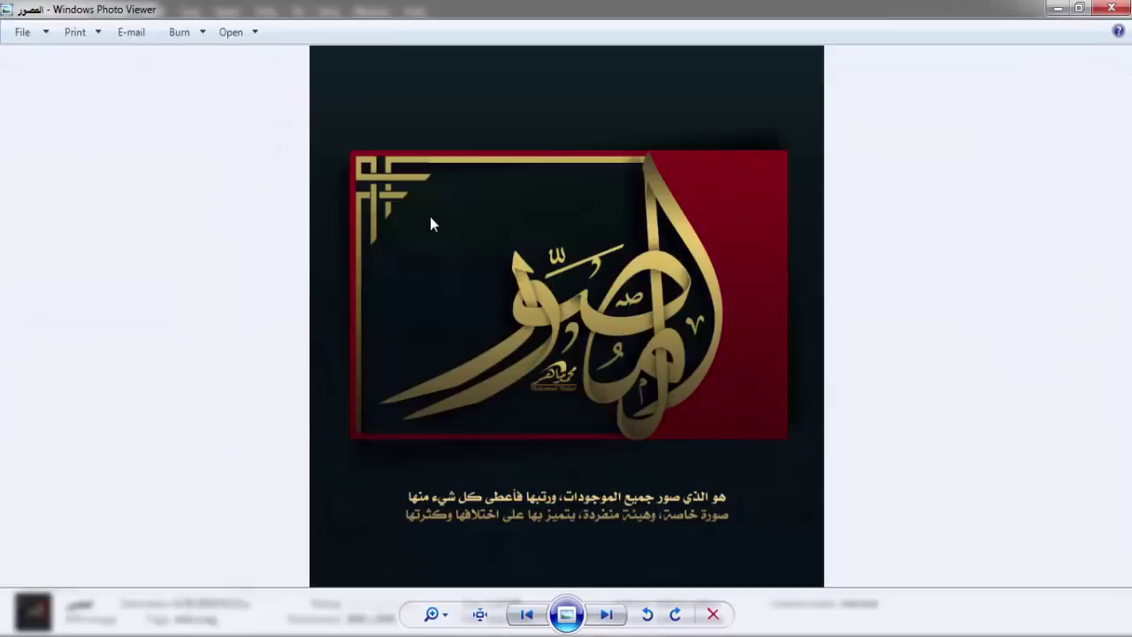
{"action": "scroll", "coordinate": [630, 372], "scroll_direction": "up", "scroll_amount": 1}
{"action": "scroll", "coordinate": [672, 354], "scroll_direction": "up", "scroll_amount": 1}
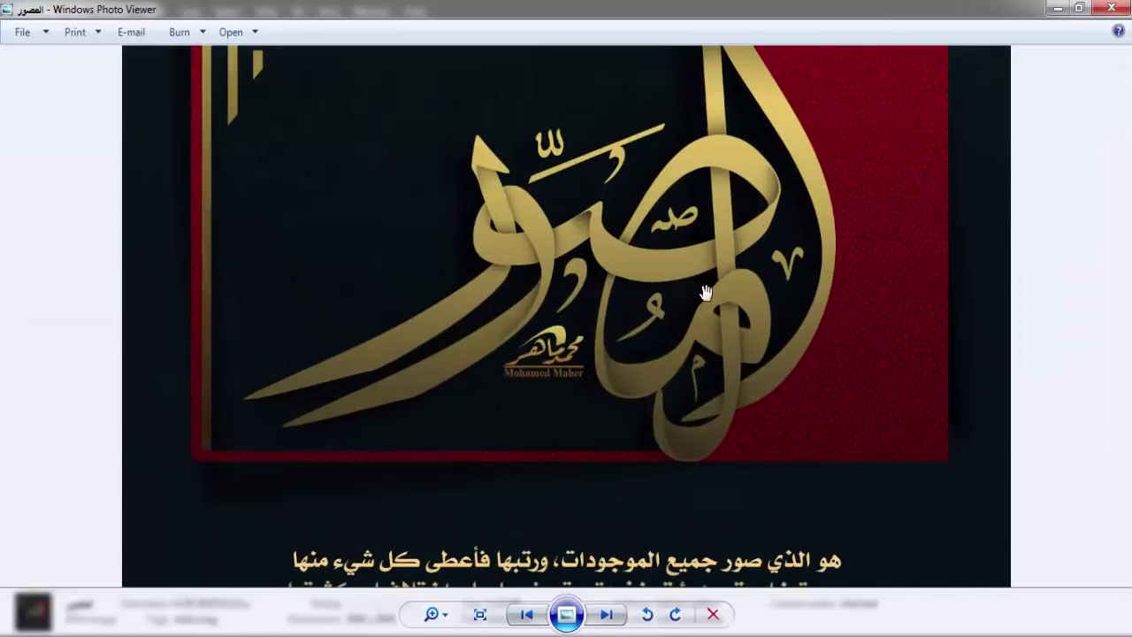
{"action": "scroll", "coordinate": [708, 294], "scroll_direction": "up", "scroll_amount": 1}
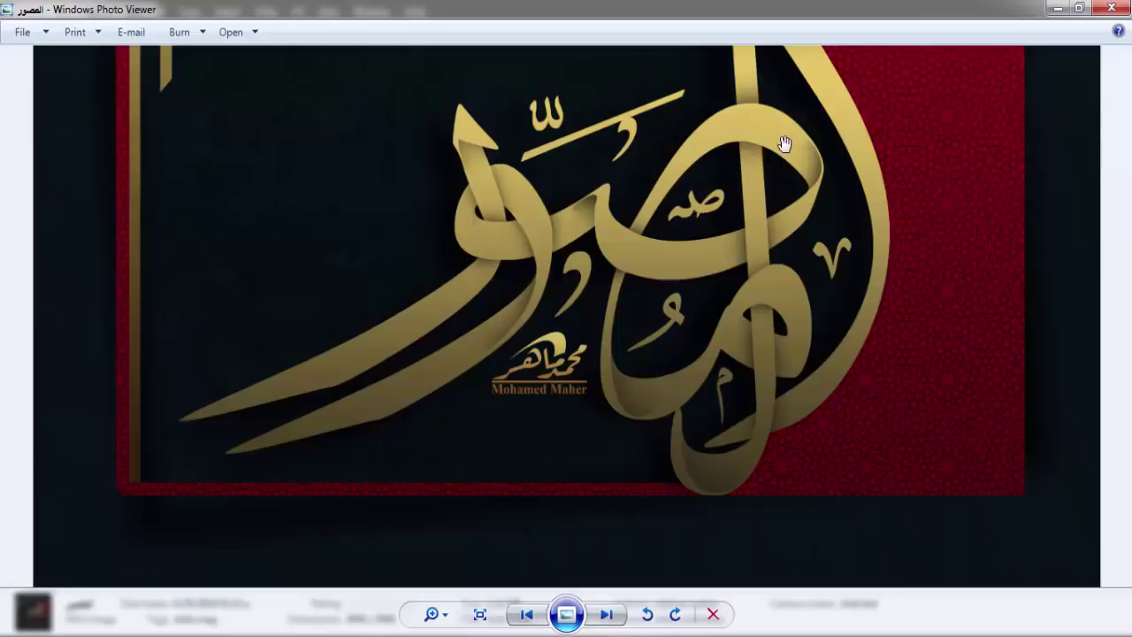
{"action": "scroll", "coordinate": [700, 495], "scroll_direction": "down", "scroll_amount": 3}
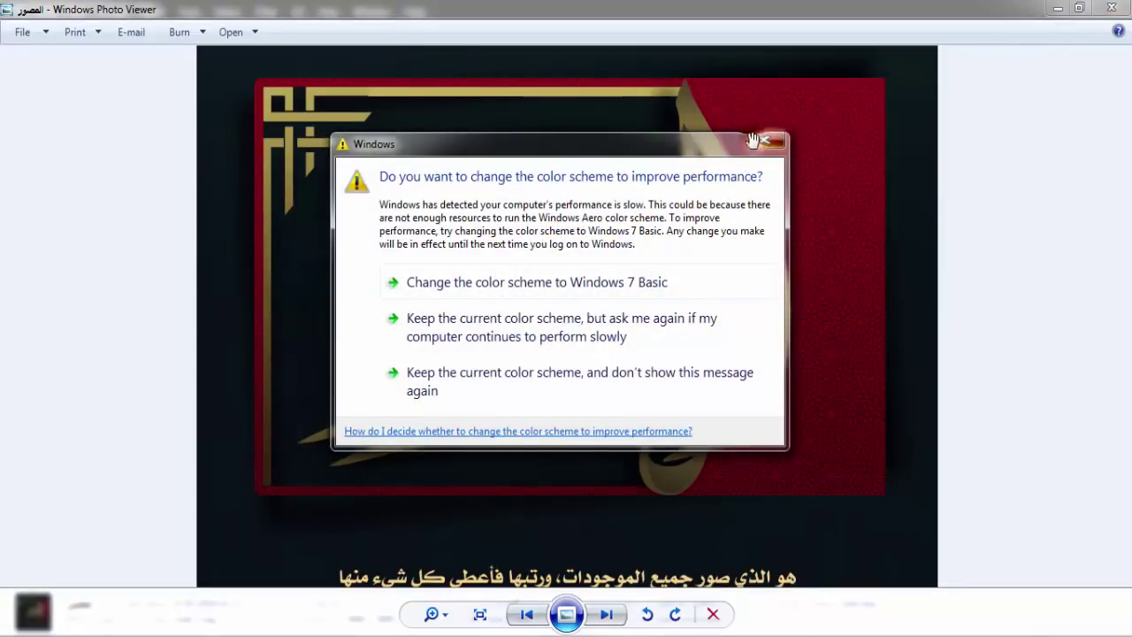
{"action": "left_click", "coordinate": [752, 139]}
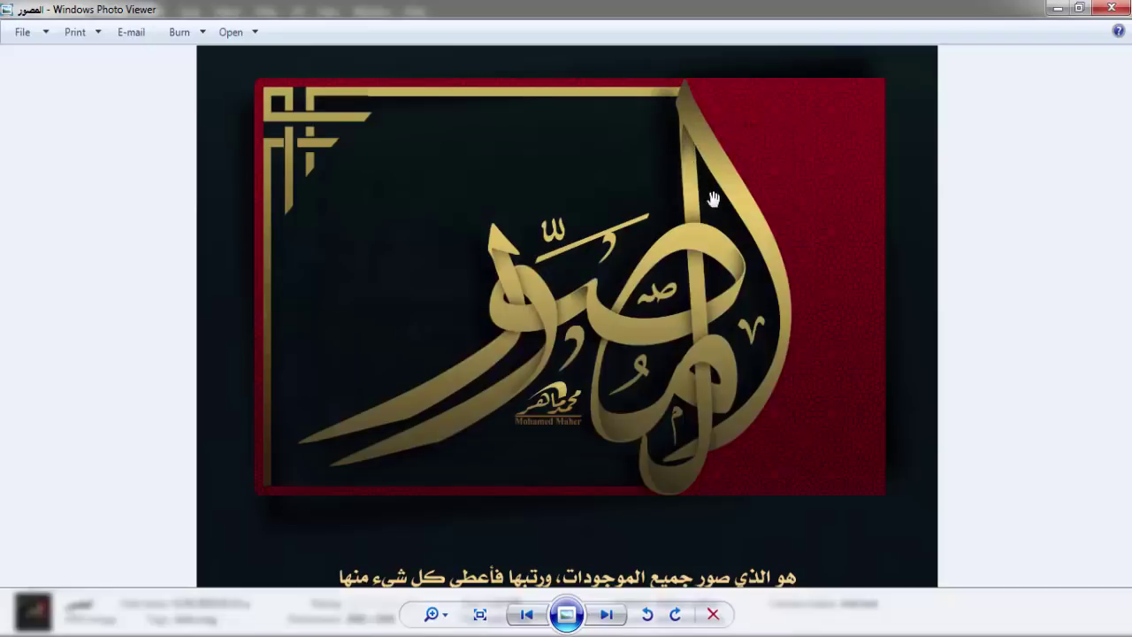
{"action": "left_click", "coordinate": [1111, 8]}
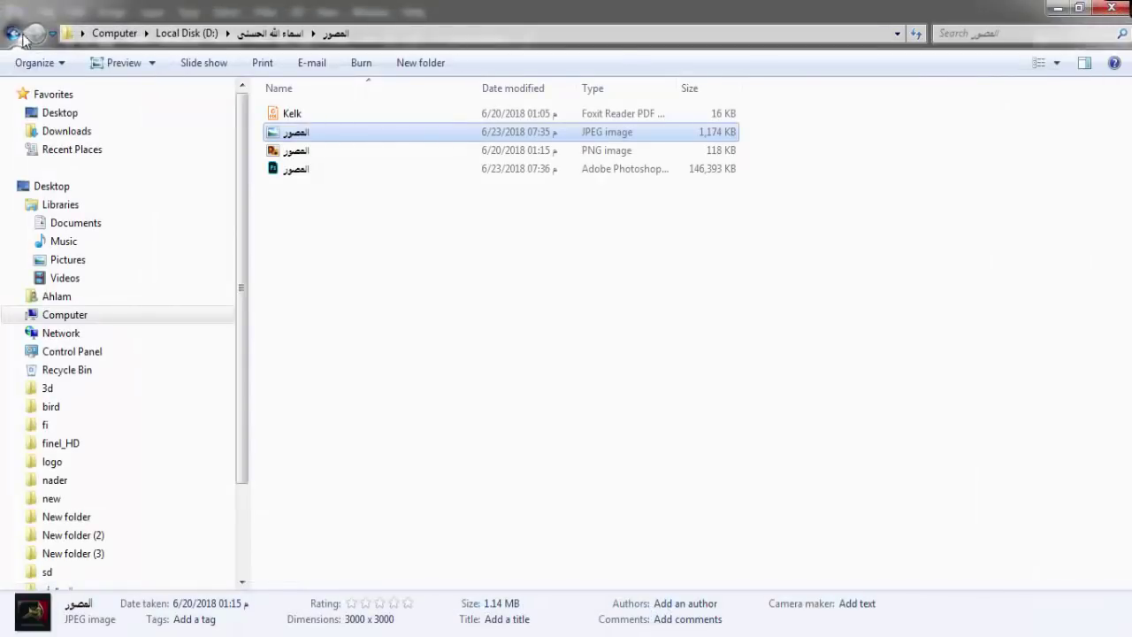
Step: Go back, open the الملك folder and preview its calligraphy JPEG
{"action": "left_click", "coordinate": [13, 33]}
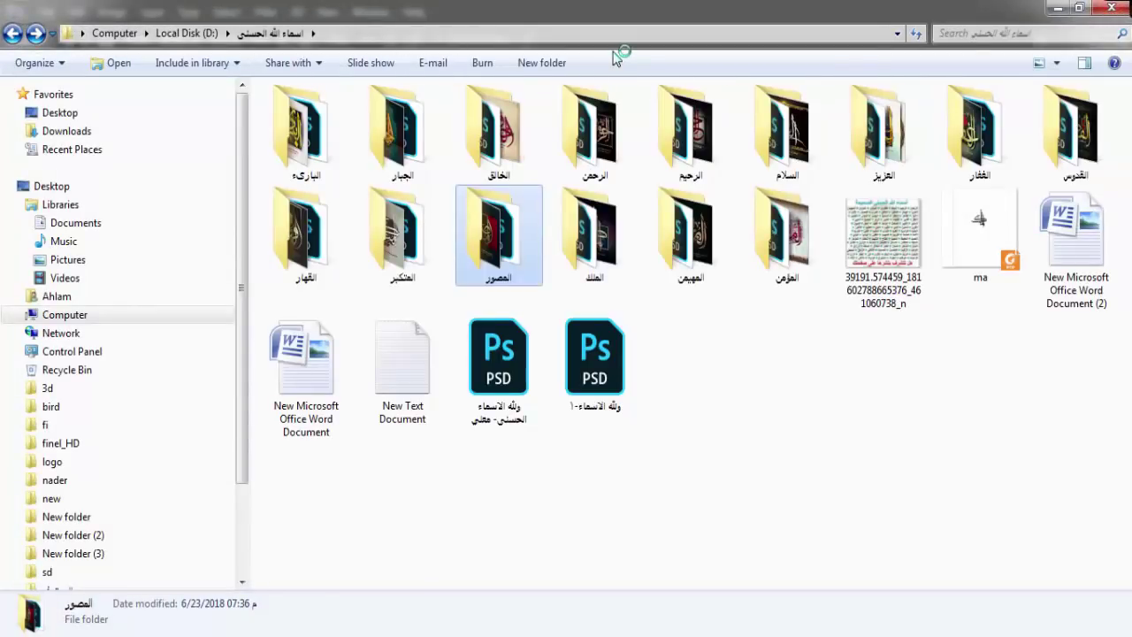
{"action": "double_click", "coordinate": [587, 258]}
{"action": "double_click", "coordinate": [415, 135]}
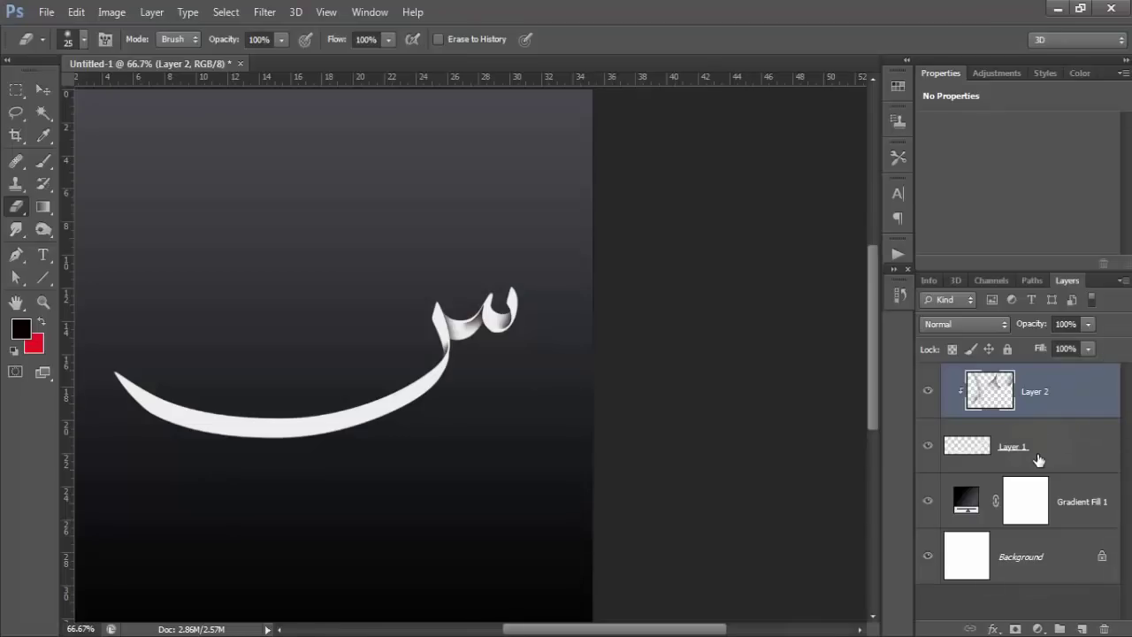
Step: Bring up Layer 2's options menu and dismiss it without changes
{"action": "right_click", "coordinate": [1030, 401]}
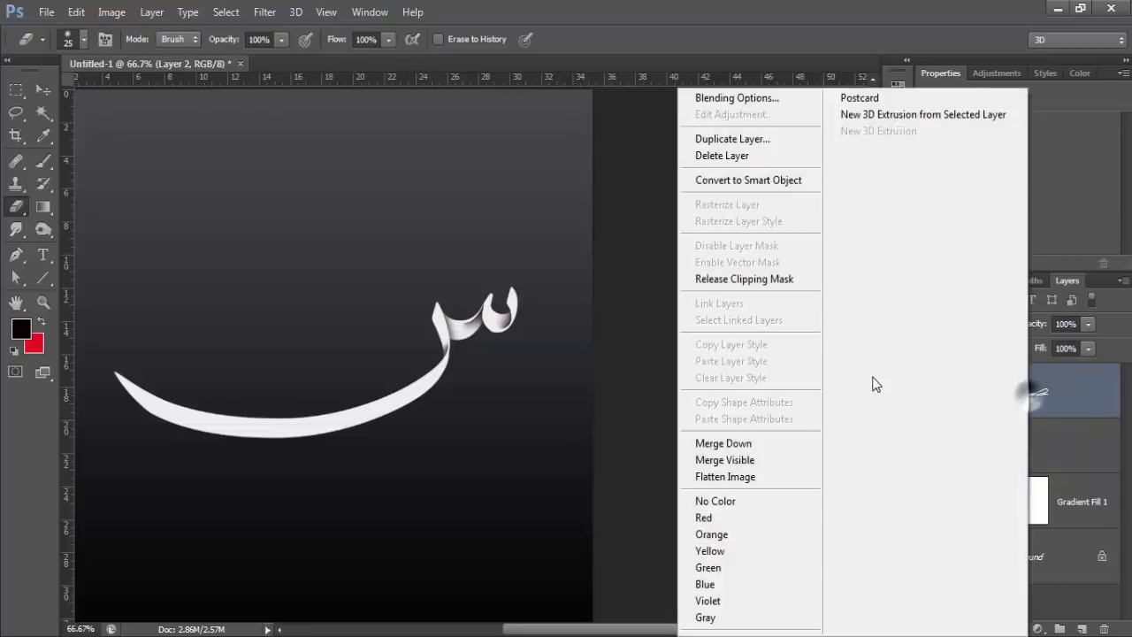
{"action": "left_click", "coordinate": [1091, 453]}
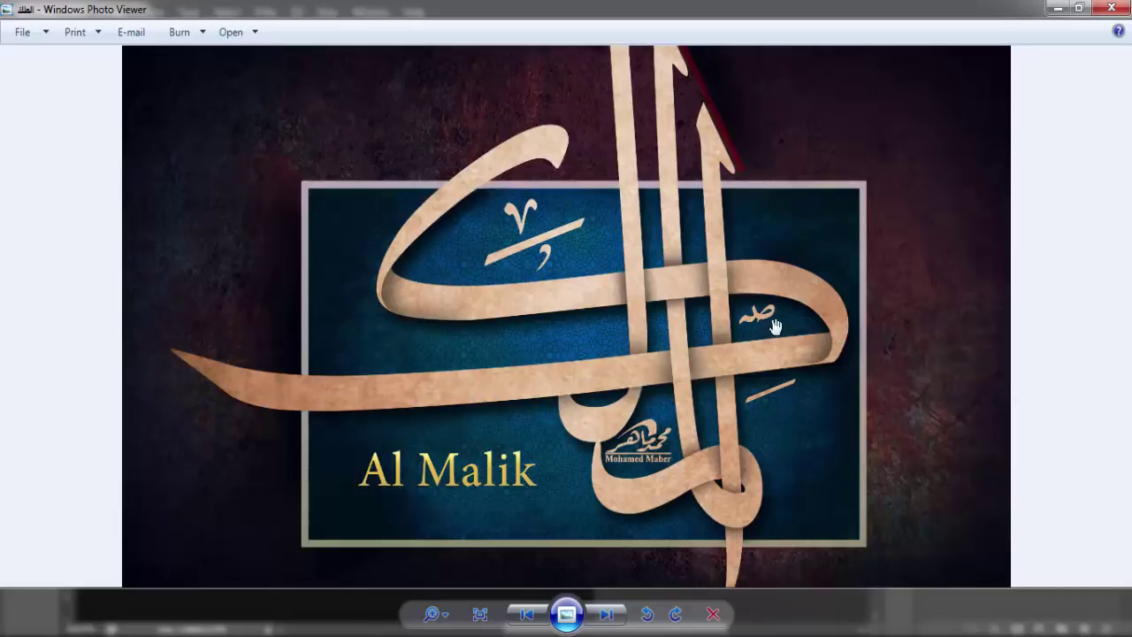
{"action": "scroll", "coordinate": [741, 454], "scroll_direction": "up", "scroll_amount": 2}
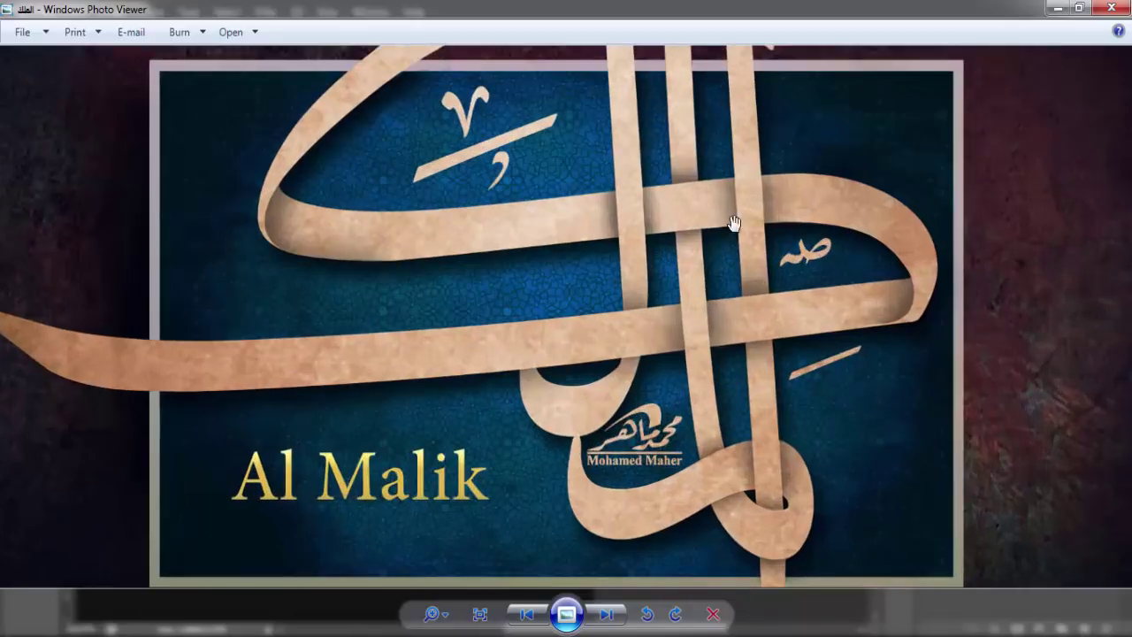
{"action": "scroll", "coordinate": [748, 380], "scroll_direction": "down", "scroll_amount": 2}
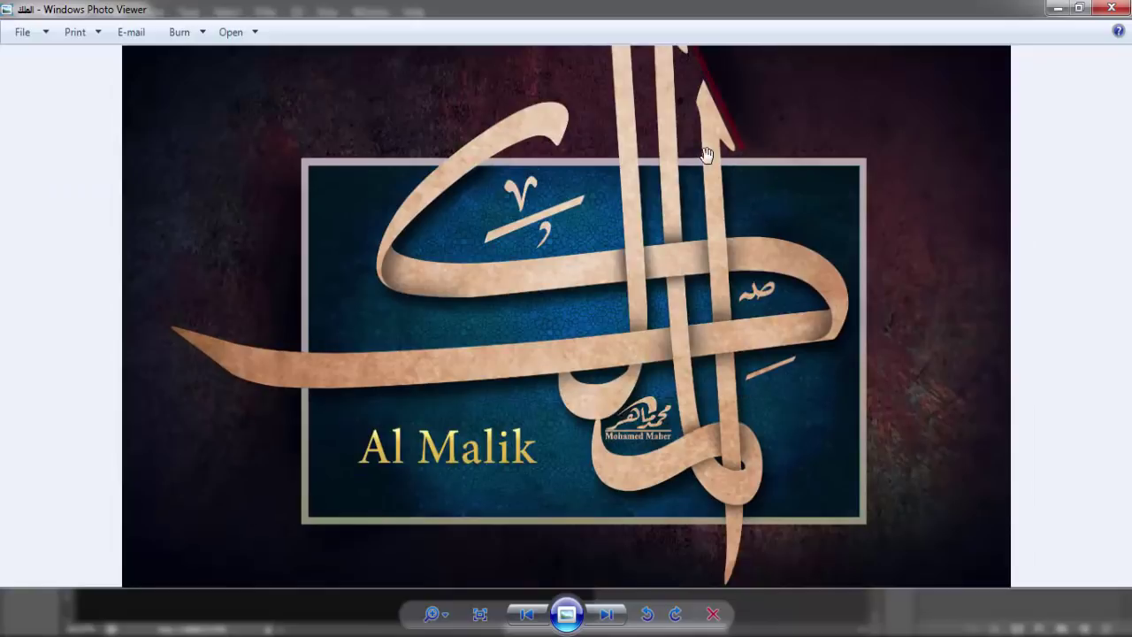
{"action": "left_click_drag", "start_coordinate": [696, 120], "coordinate": [659, 416]}
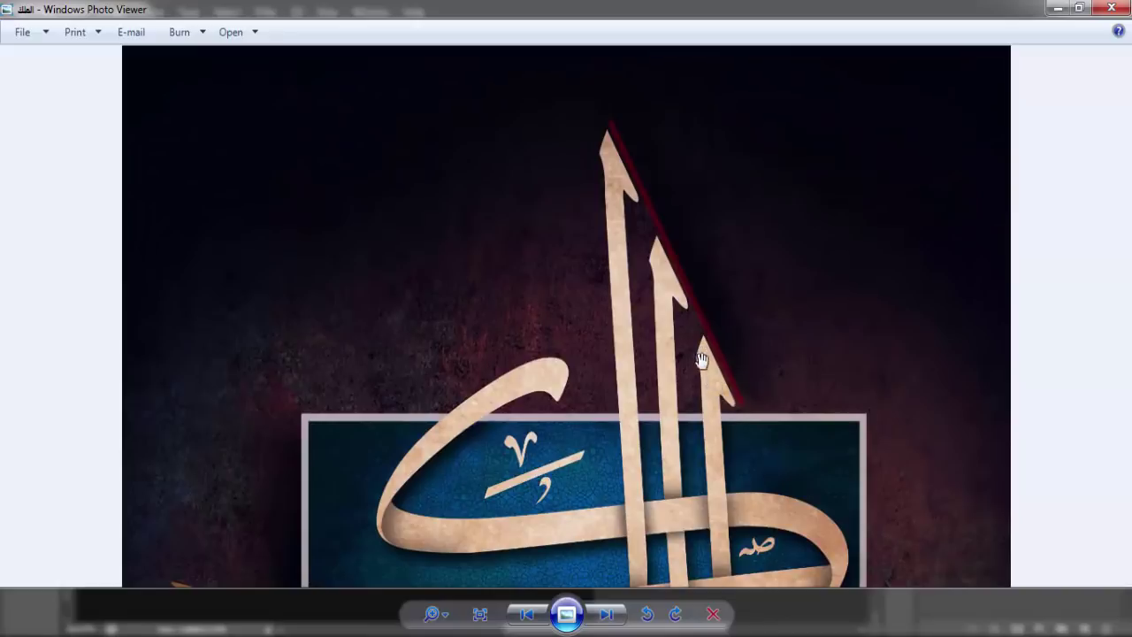
{"action": "left_click", "coordinate": [766, 141]}
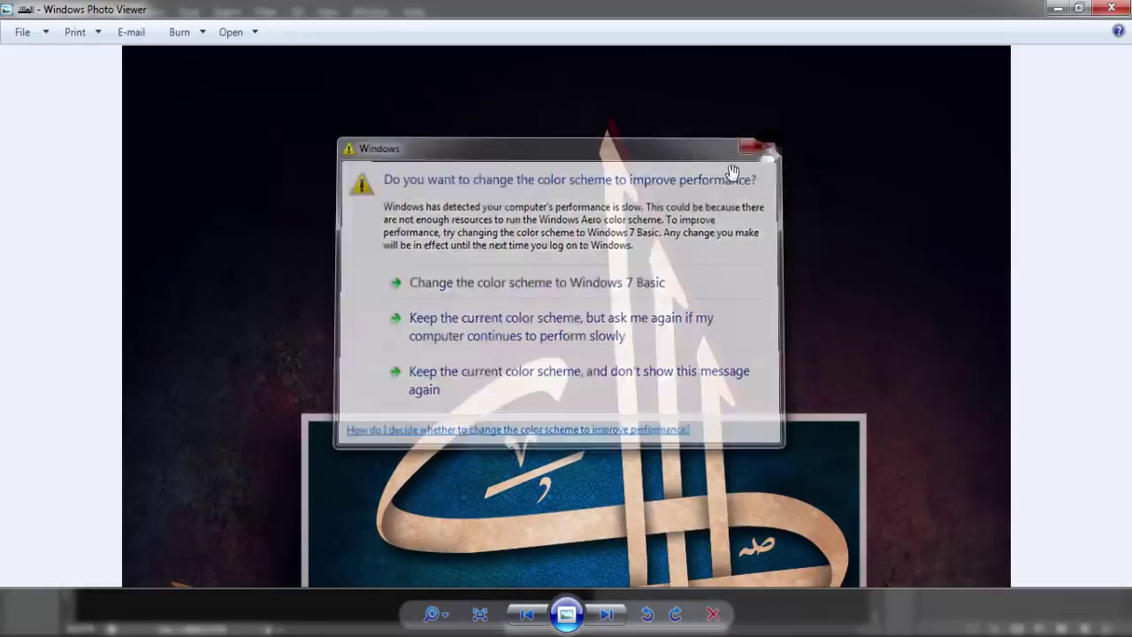
{"action": "scroll", "coordinate": [665, 358], "scroll_direction": "down", "scroll_amount": 2}
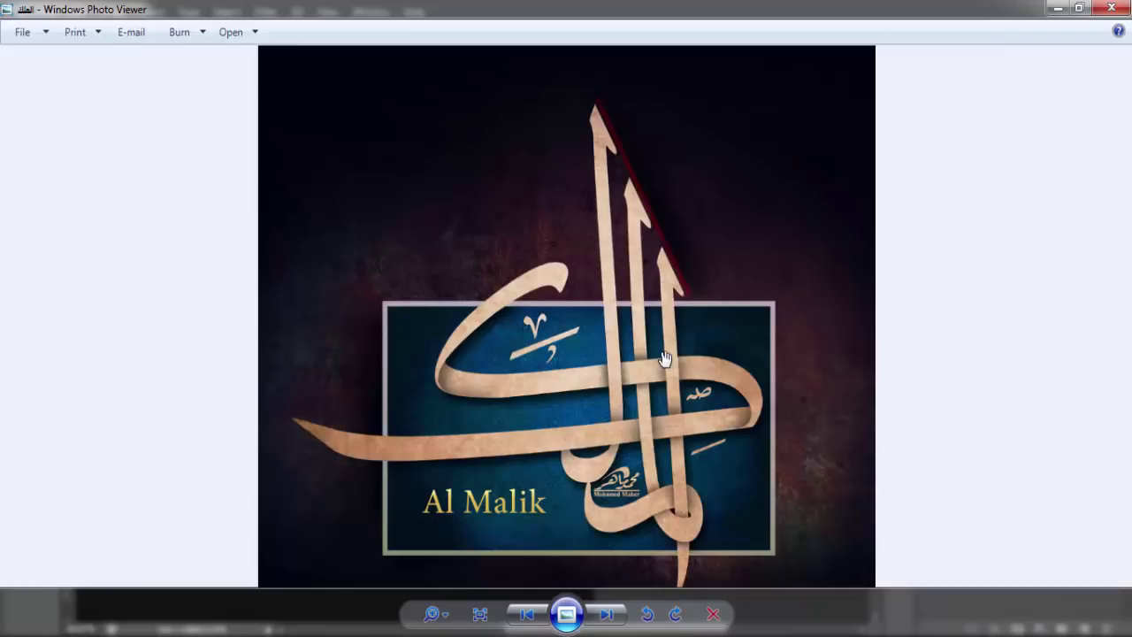